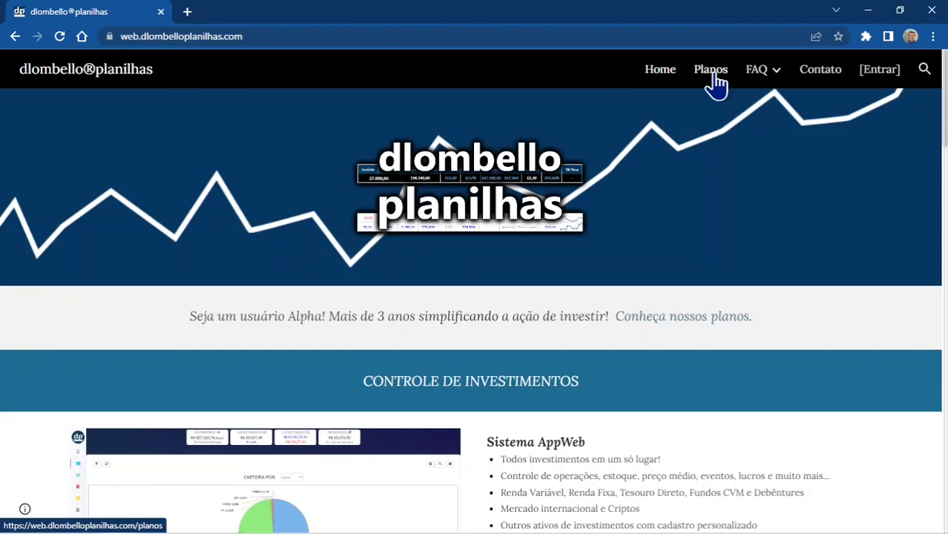
# Step: Open the Planos page, review the plan comparison and access the spreadsheet of the Gratuito plan
pyautogui.moveTo(756, 69)
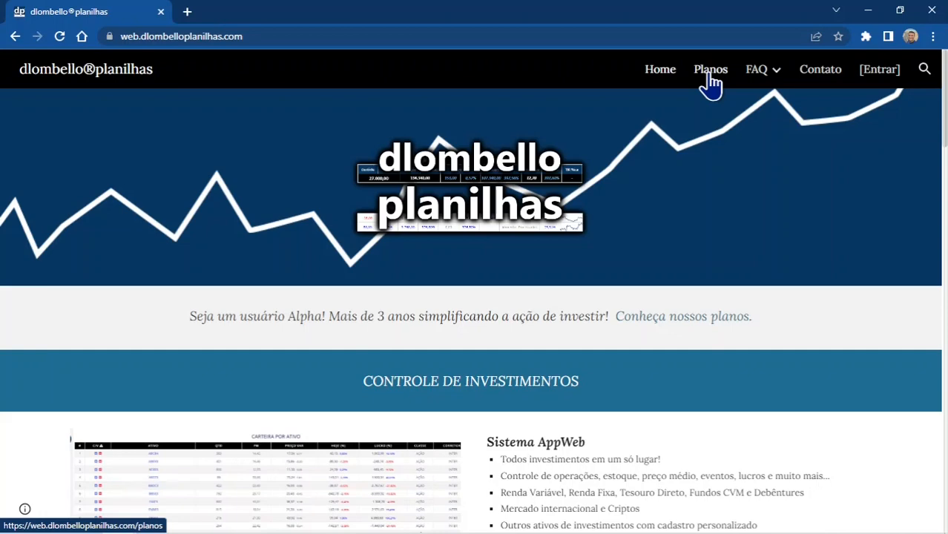
pyautogui.click(707, 75)
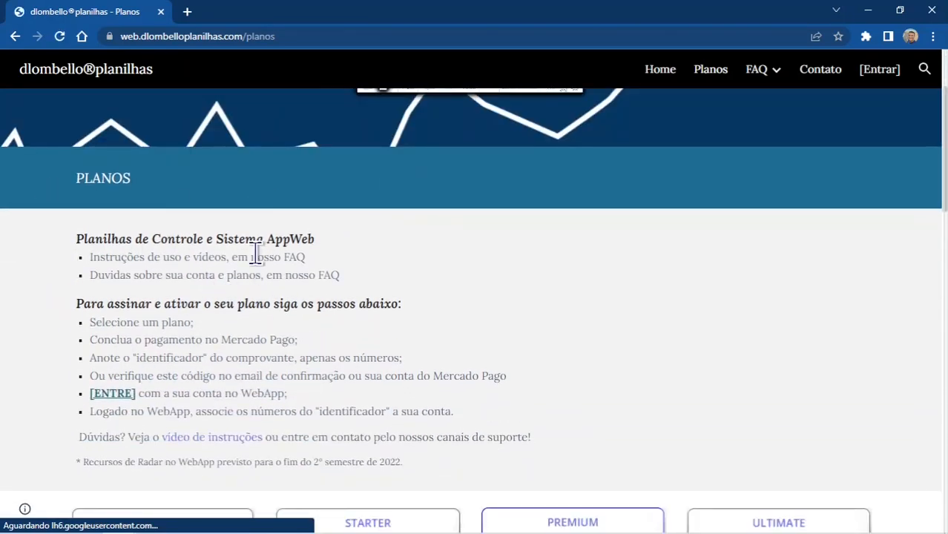
pyautogui.scroll(-1, 220, 291)
pyautogui.scroll(-4, 393, 252)
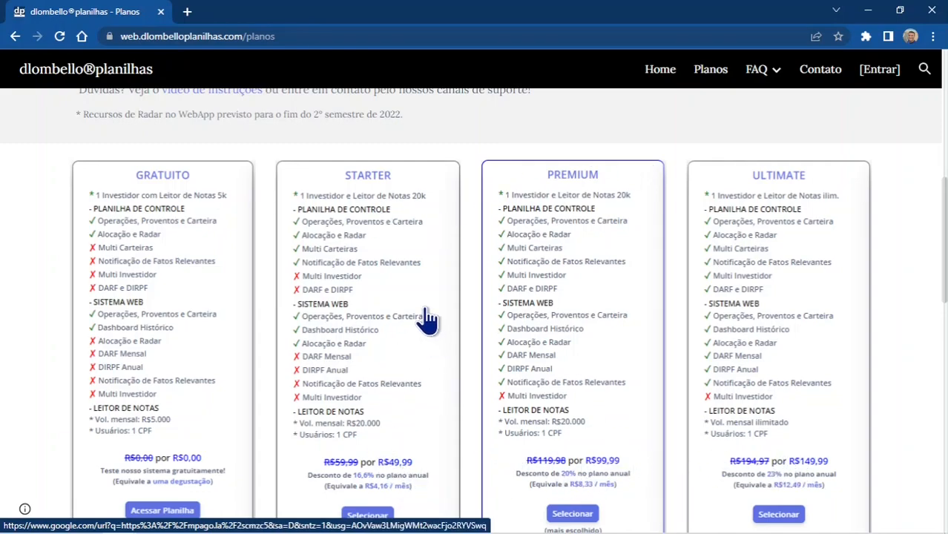
pyautogui.scroll(-1, 425, 317)
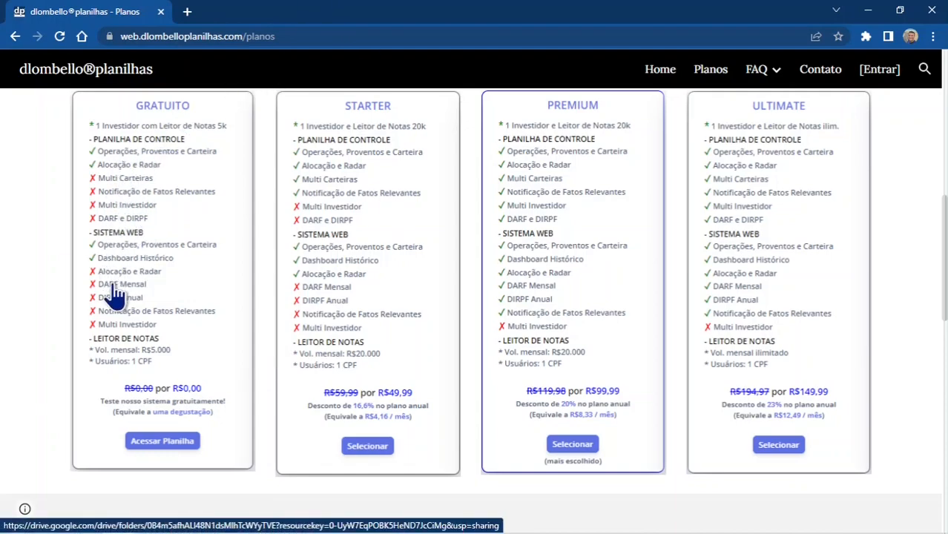
pyautogui.click(157, 443)
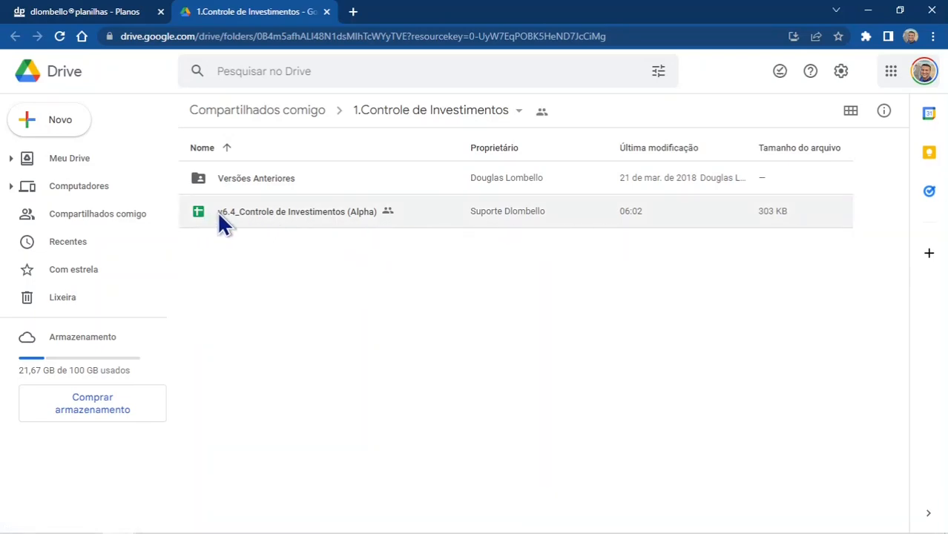
# Step: Open the shared spreadsheet v6.4_Controle de Investimentos (Alpha) and check its view-only access details
pyautogui.rightClick(290, 209)
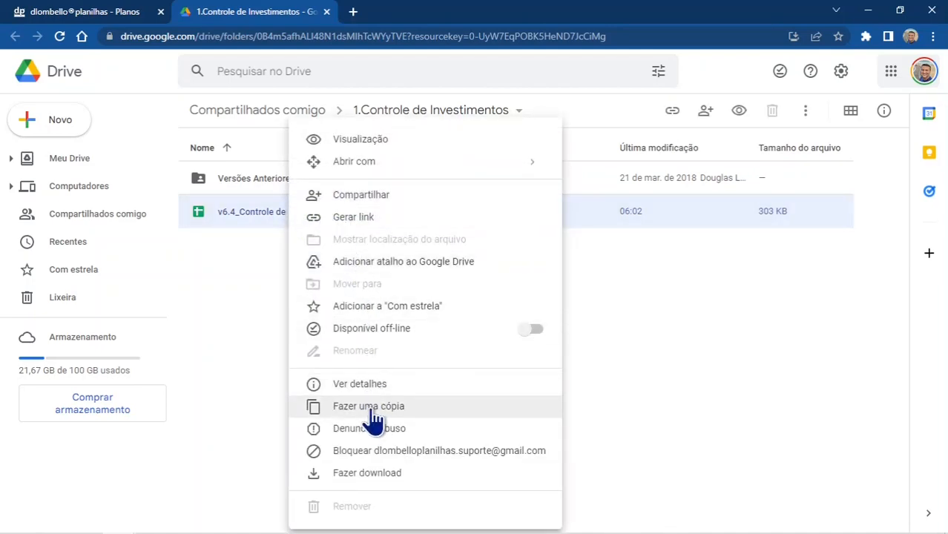
pyautogui.click(229, 391)
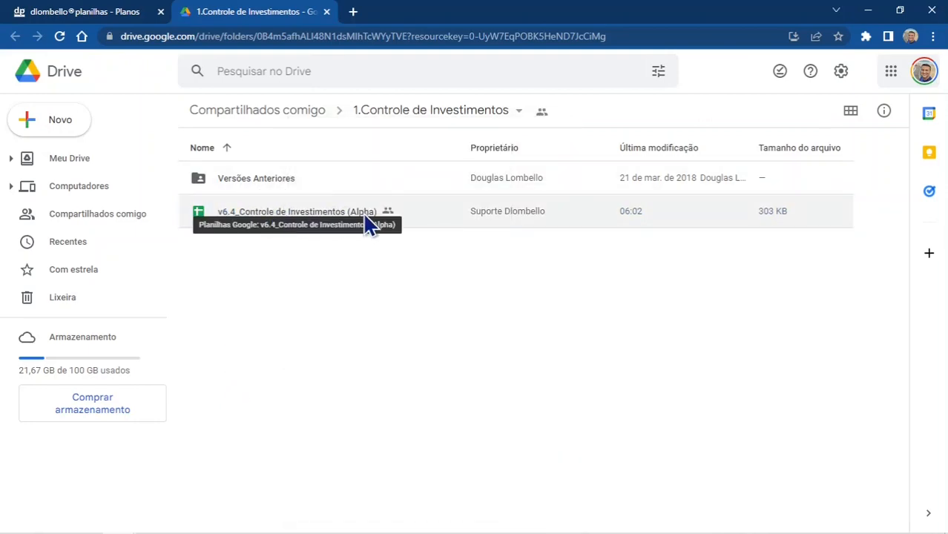
pyautogui.doubleClick(291, 210)
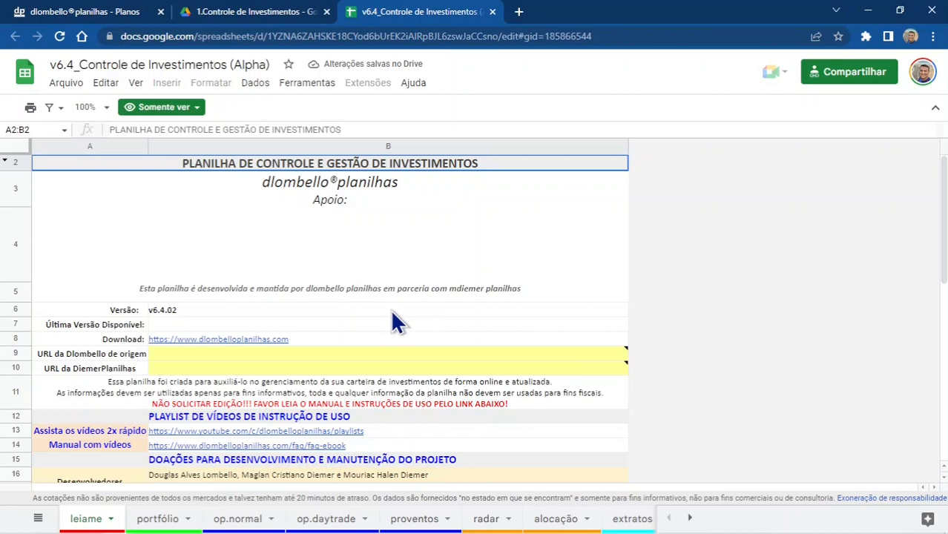
pyautogui.click(176, 111)
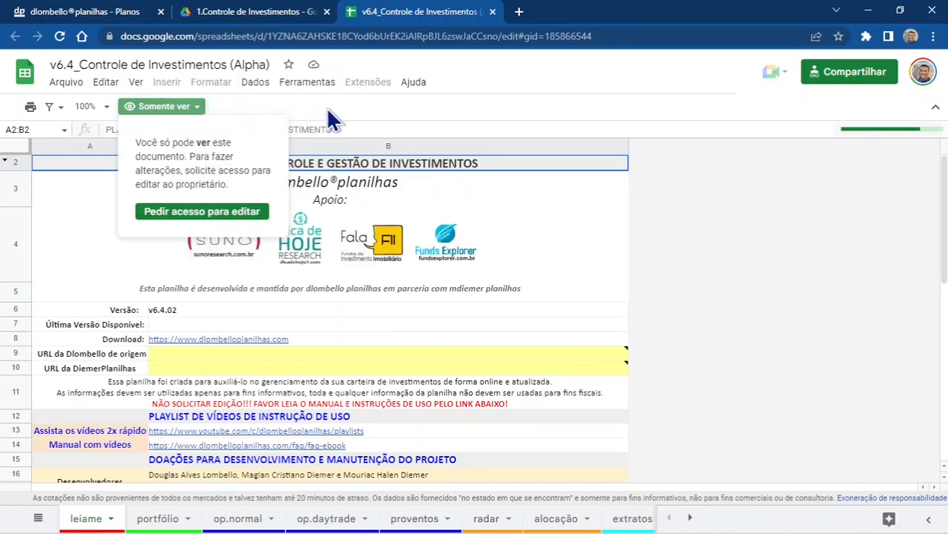
pyautogui.click(473, 88)
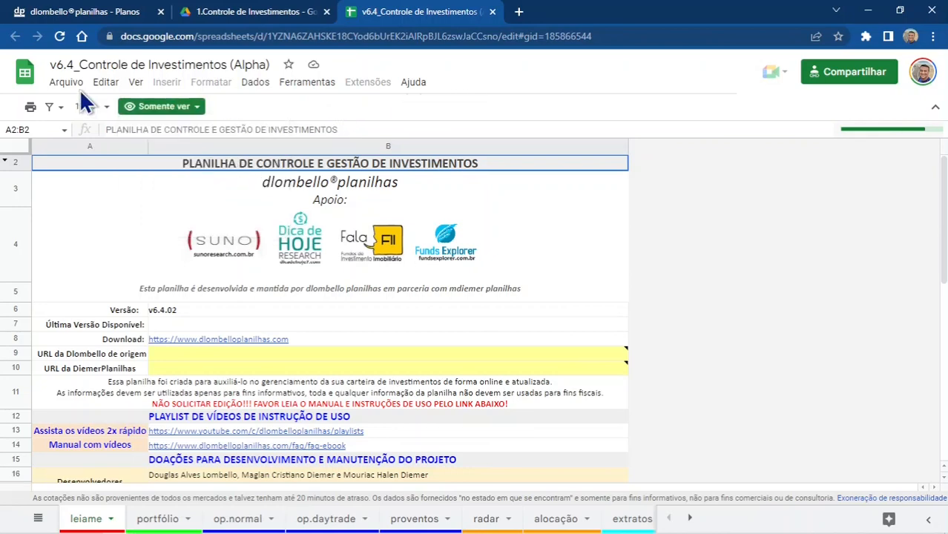
# Step: Start making a copy of the spreadsheet and set Meu Drive as its destination folder
pyautogui.click(67, 84)
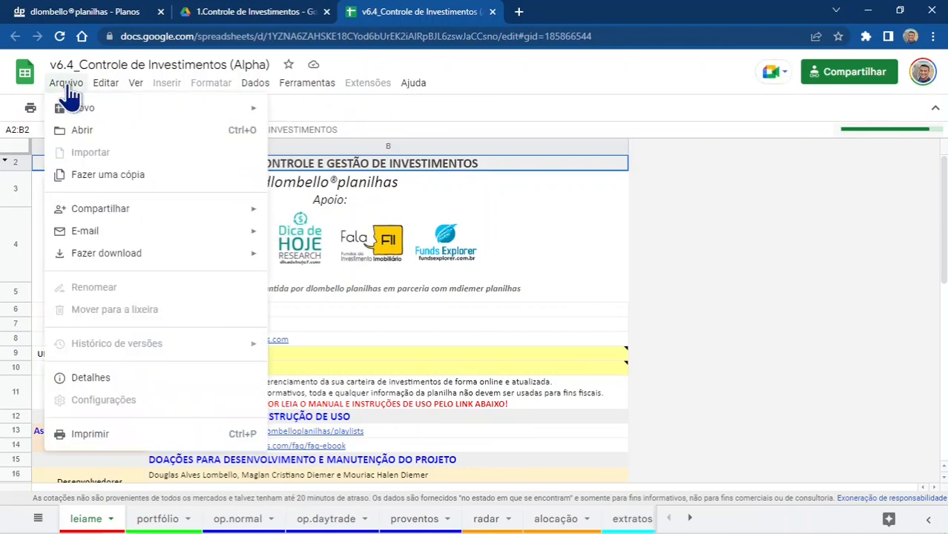
pyautogui.click(94, 187)
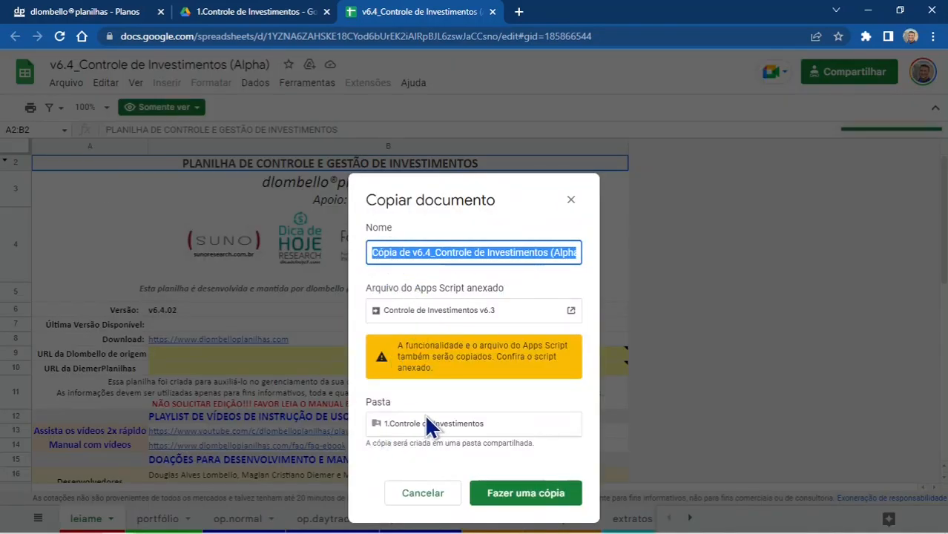
pyautogui.click(392, 427)
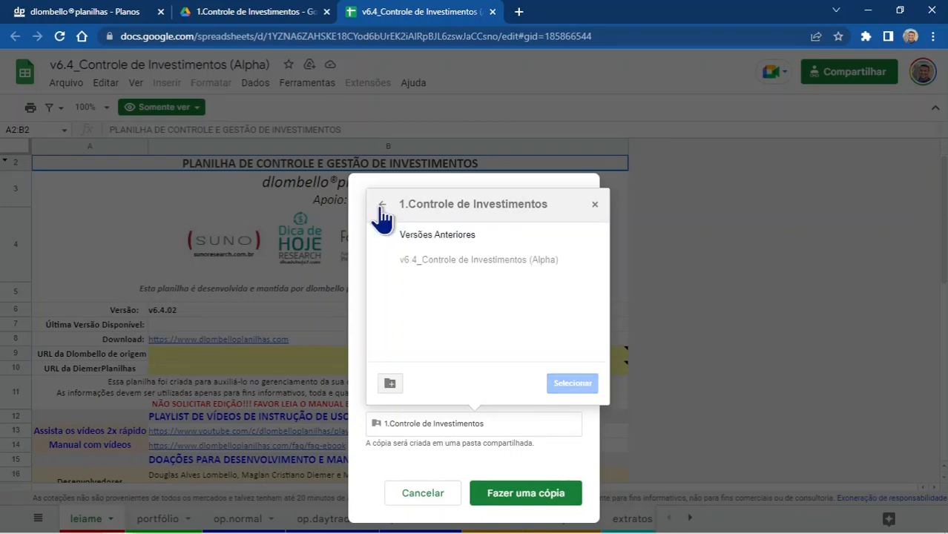
pyautogui.click(381, 206)
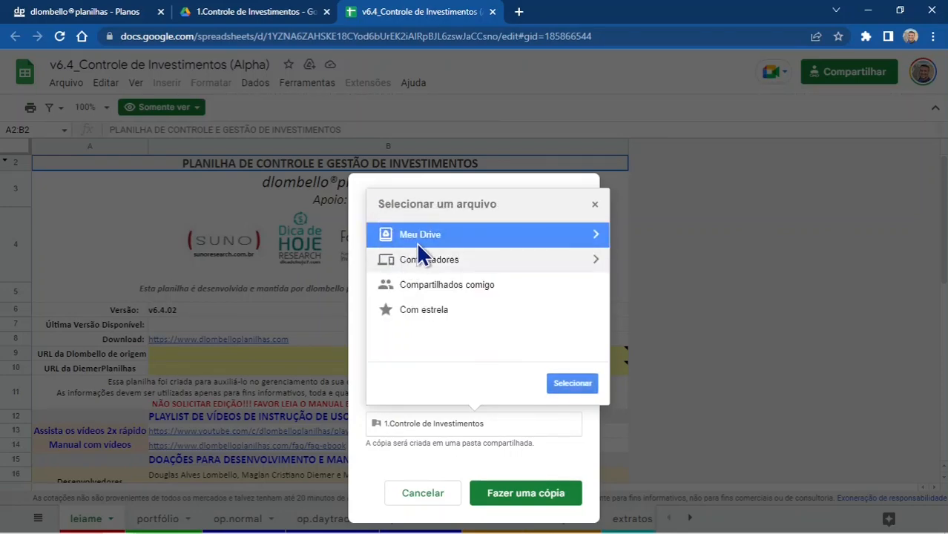
pyautogui.click(567, 387)
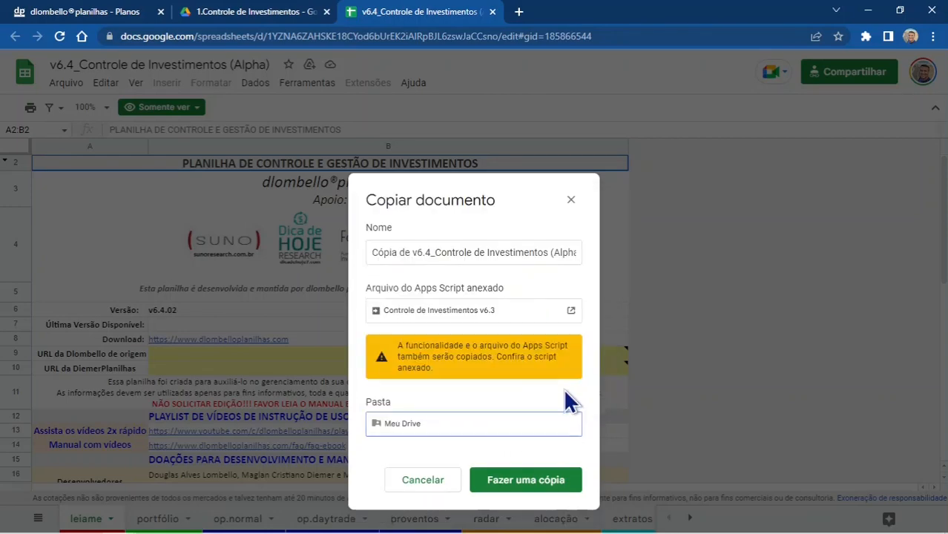
# Step: Name the copy "Comece aqui 03 - v6.4" and create it
pyautogui.click(410, 252)
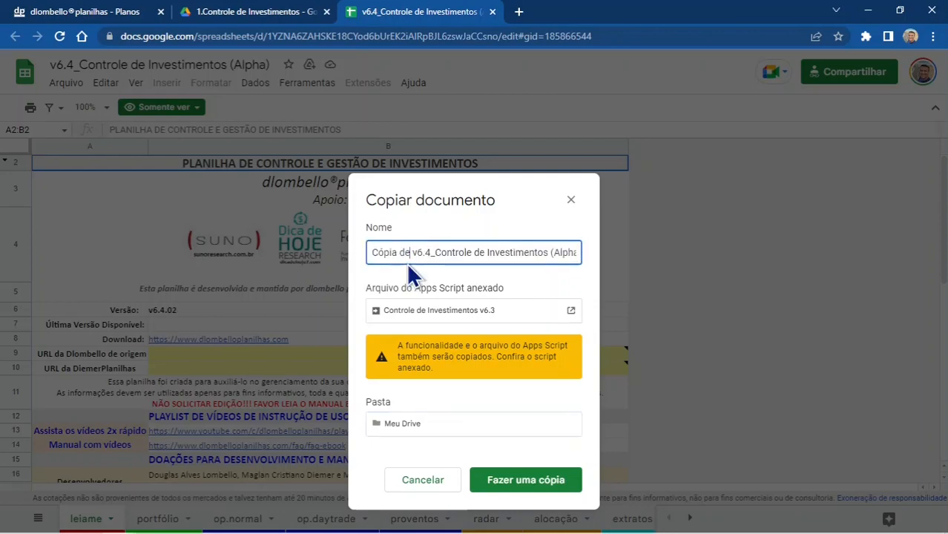
pyautogui.moveTo(408, 253); pyautogui.dragTo(349, 267)
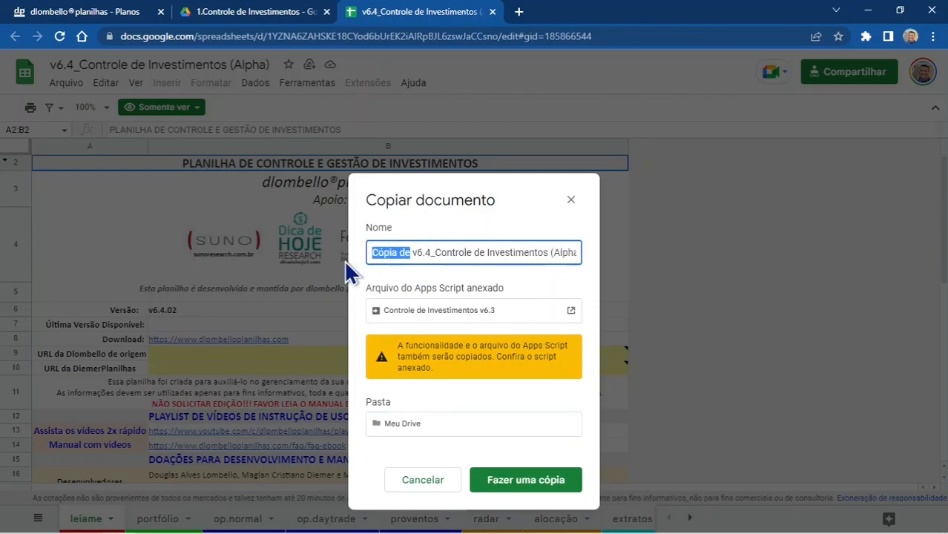
pyautogui.press('BackSpace')
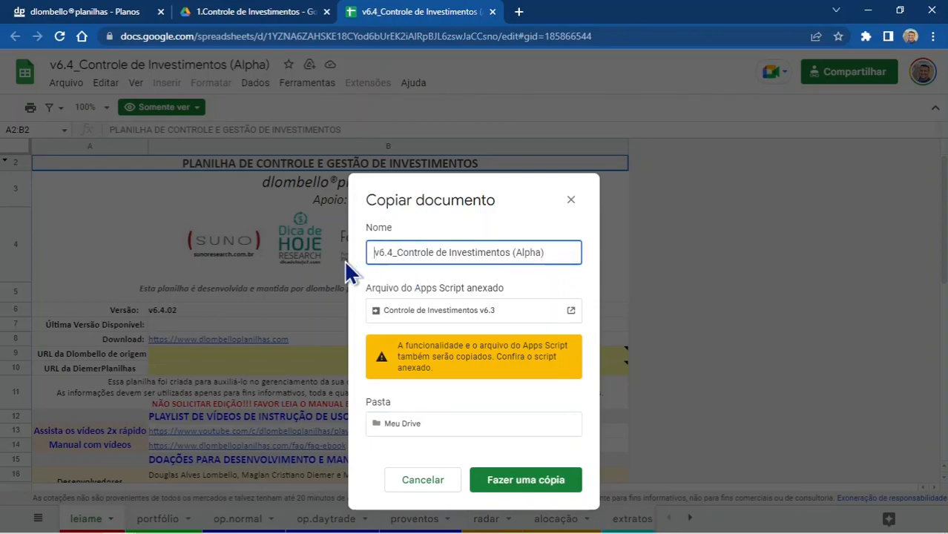
pyautogui.press('Delete')
pyautogui.write('Comece a')
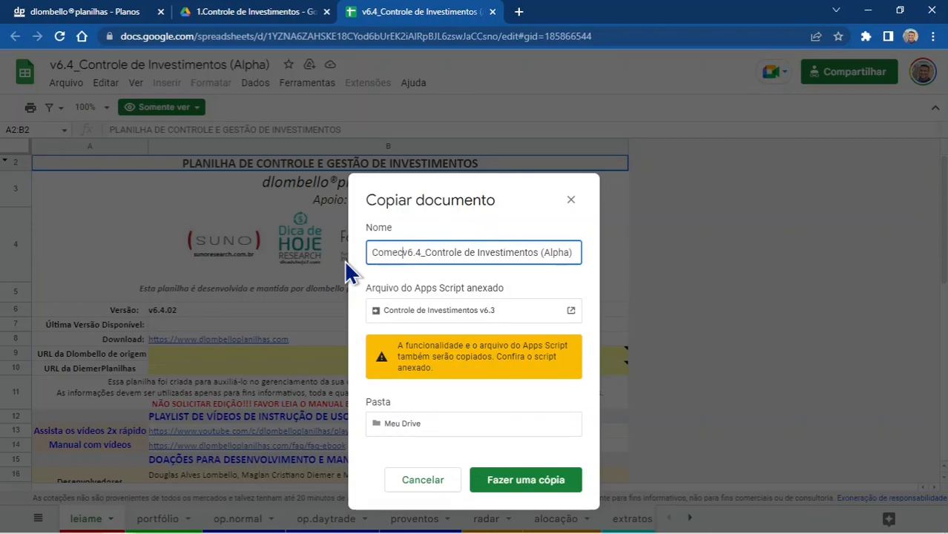
pyautogui.write('qui 03')
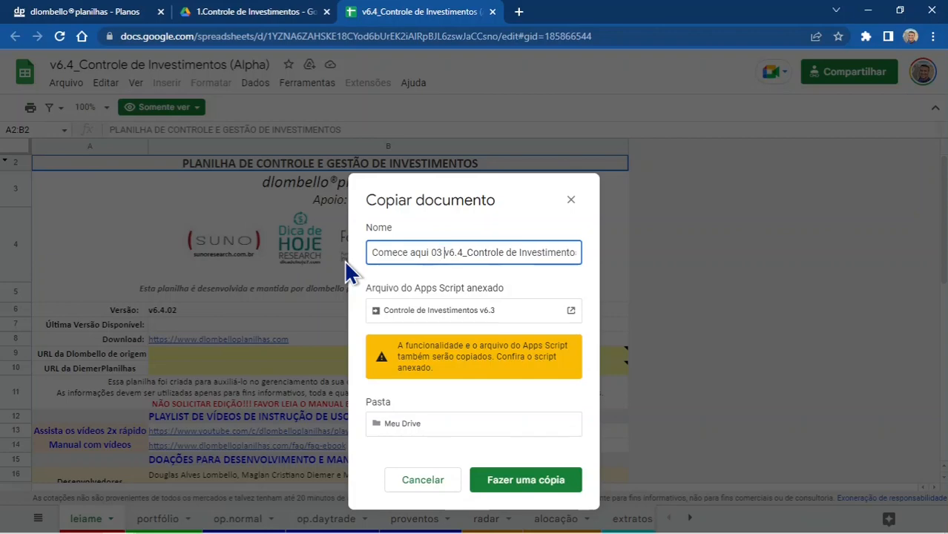
pyautogui.press('BackSpace')
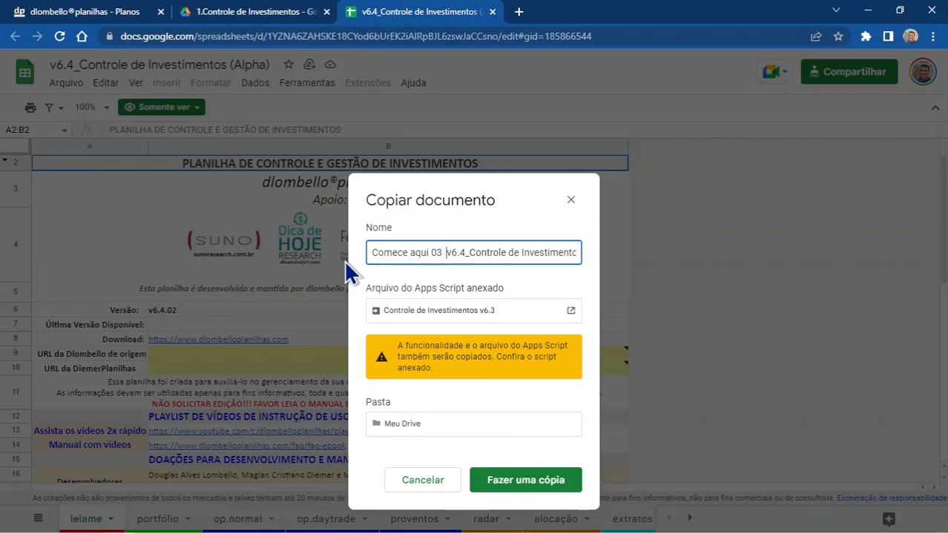
pyautogui.press('BackSpace')
pyautogui.write('-')
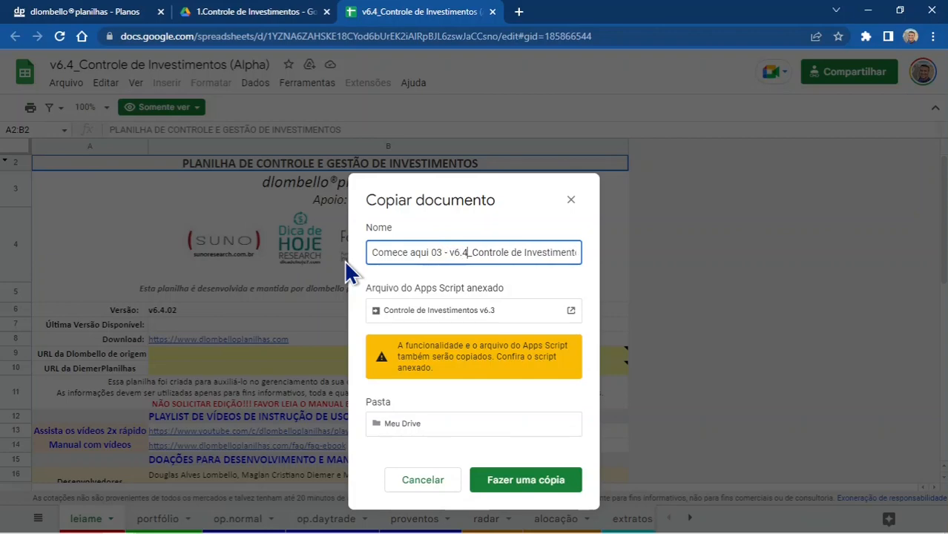
pyautogui.hotkey('ctrl', 'shift', 'Right')
pyautogui.hotkey('shift', 'End')
pyautogui.press('BackSpace')
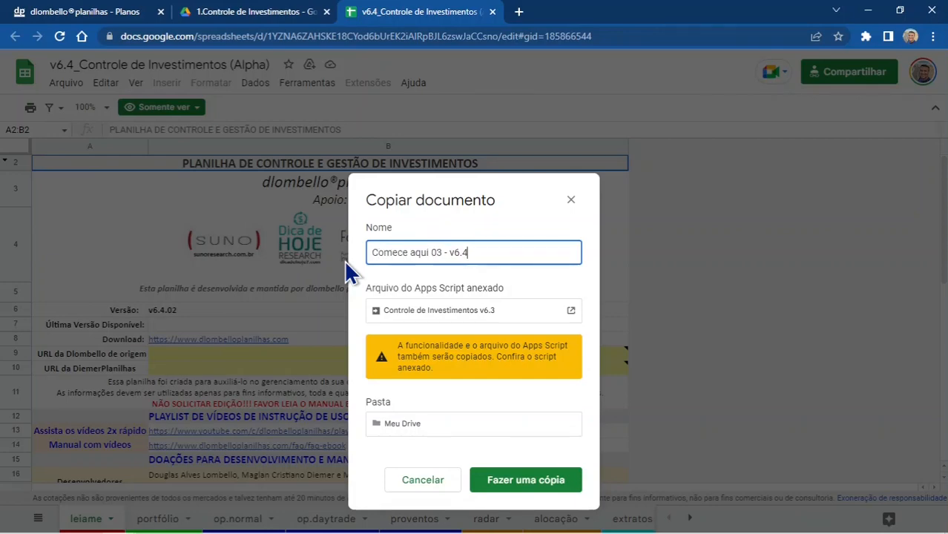
pyautogui.press('Return')
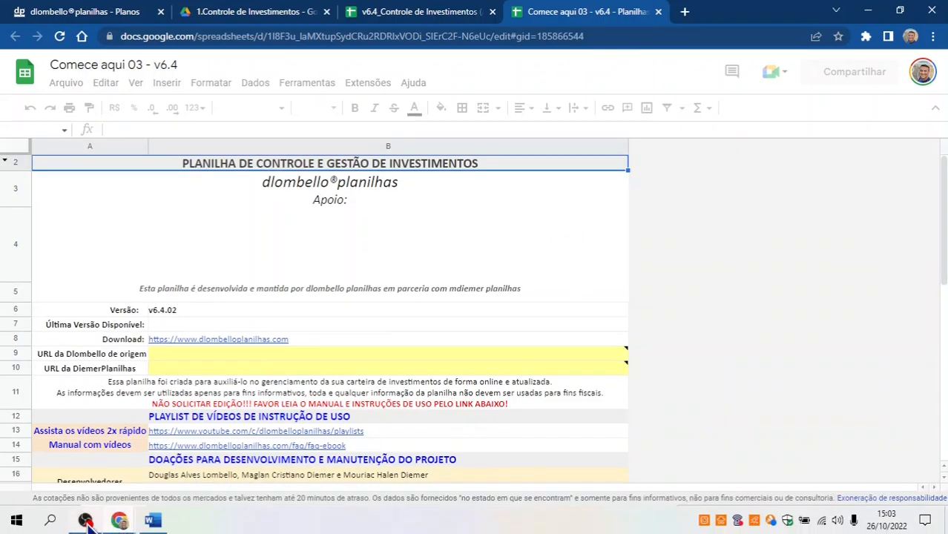
# Step: Switch to the Google Drive window and look for the new copy among the Meu Drive files
pyautogui.moveTo(119, 521)
pyautogui.click(95, 451)
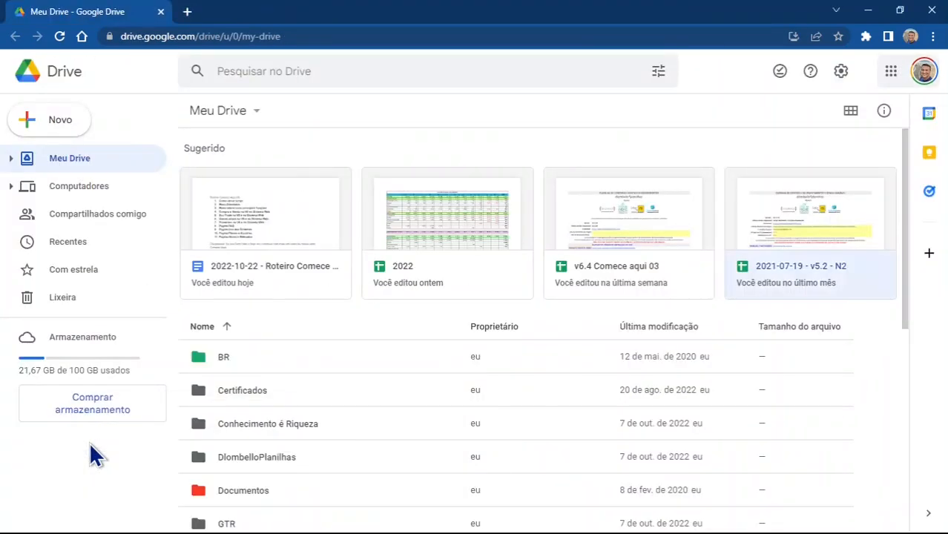
pyautogui.scroll(-4, 392, 250)
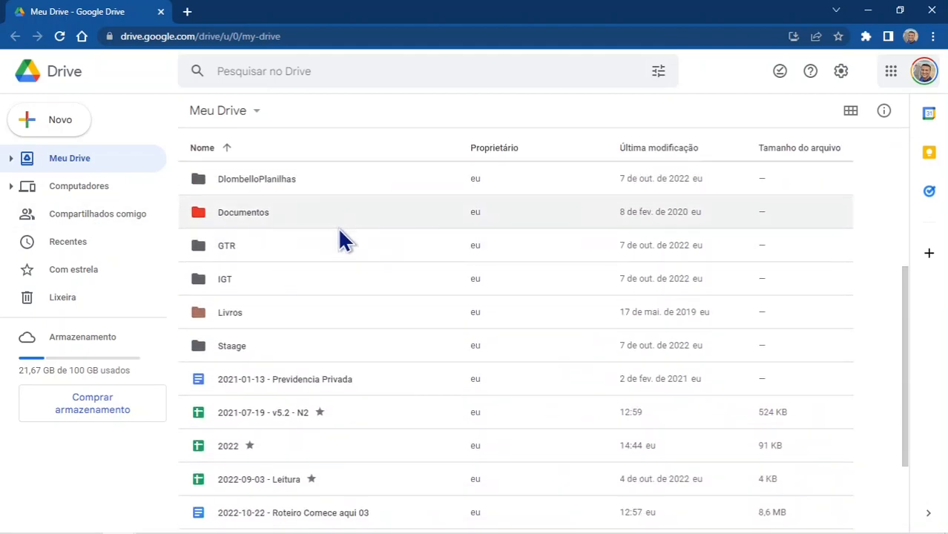
pyautogui.scroll(-2, 339, 237)
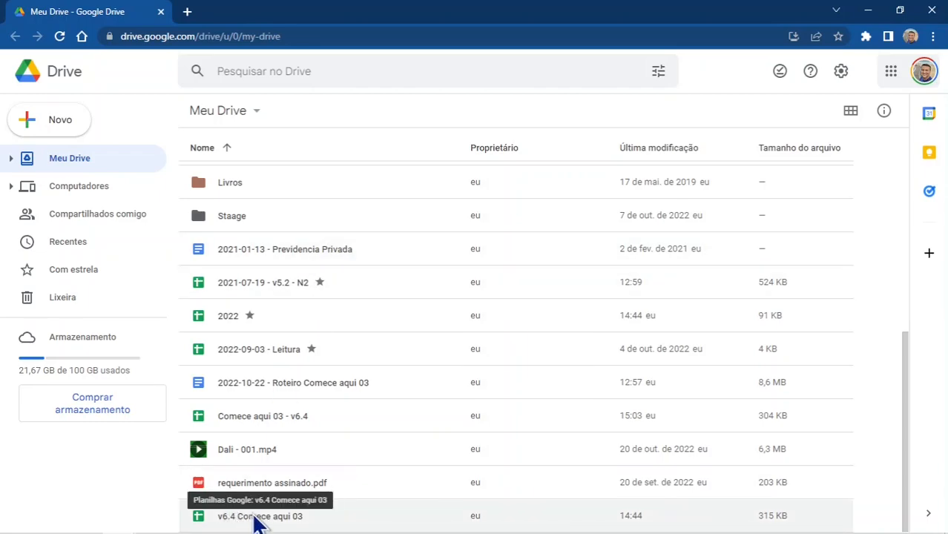
pyautogui.scroll(5, 265, 512)
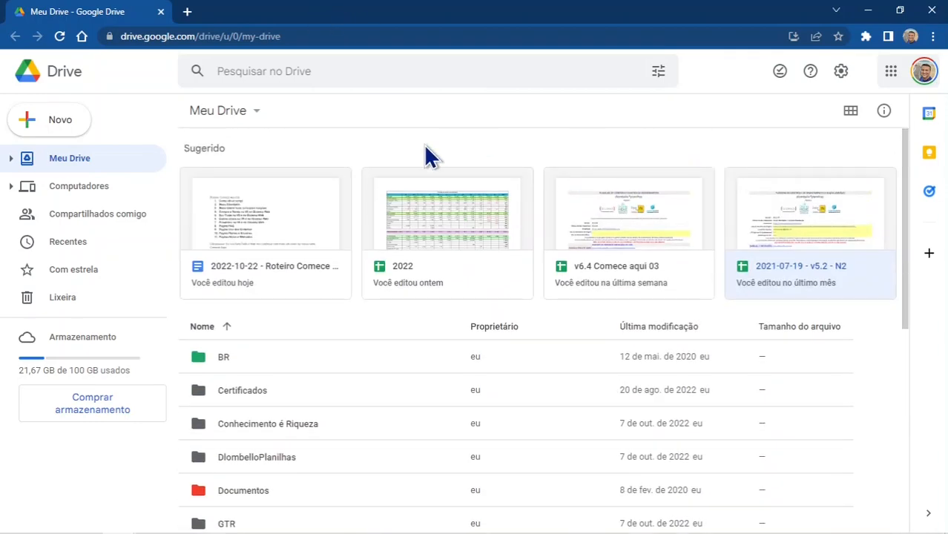
# Step: Return to the copied spreadsheet's window and close the original spreadsheet and the shared folder
pyautogui.hotkey('alt', 'Tab')
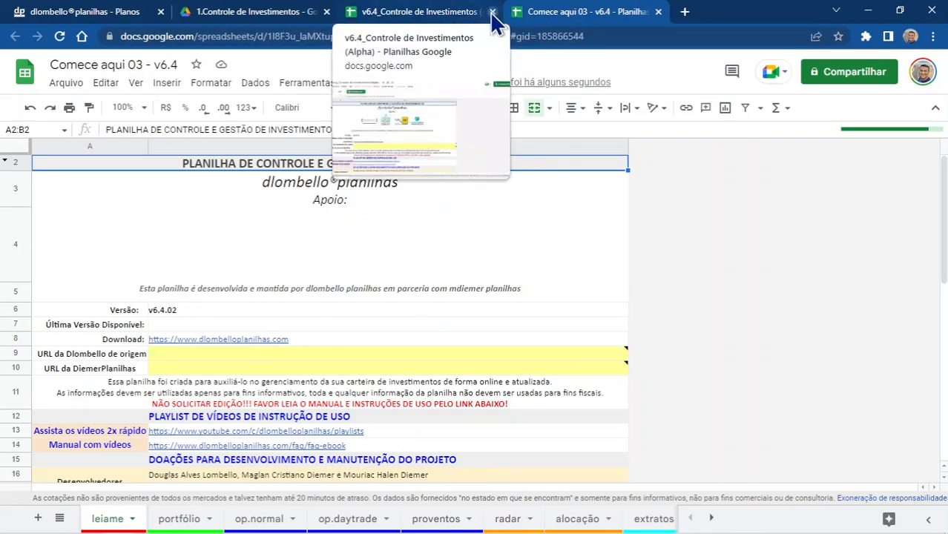
pyautogui.click(492, 12)
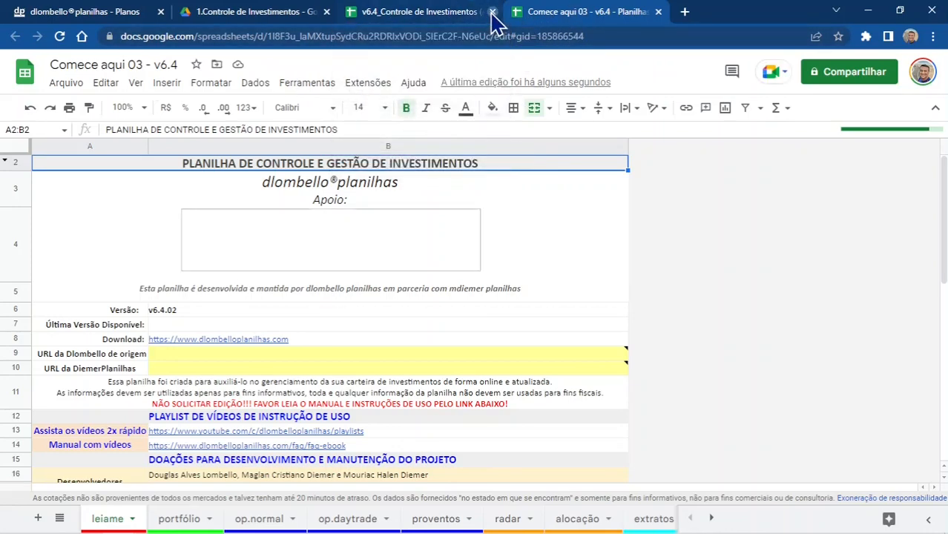
pyautogui.click(326, 12)
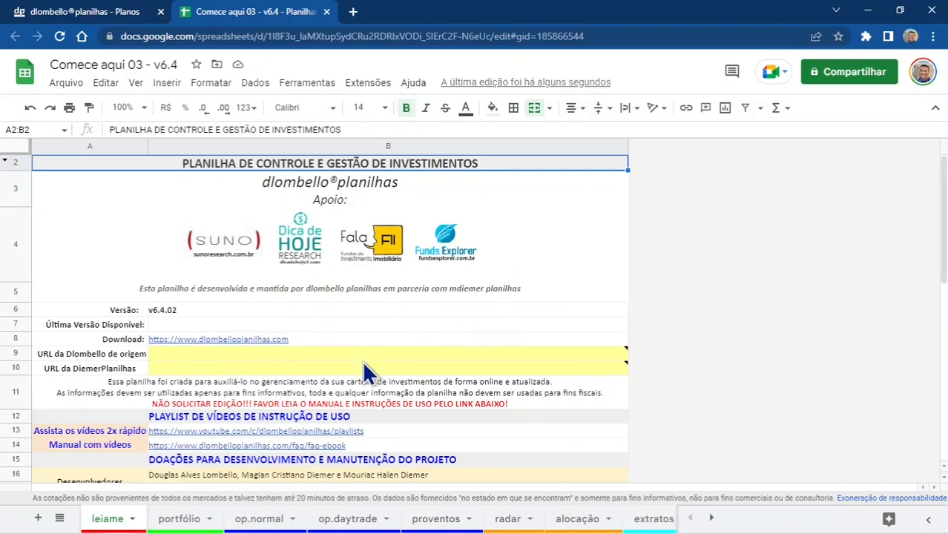
# Step: Examine the yellow URL cells B9 and B10 on the leiame sheet and the note attached to the source URL
pyautogui.click(259, 354)
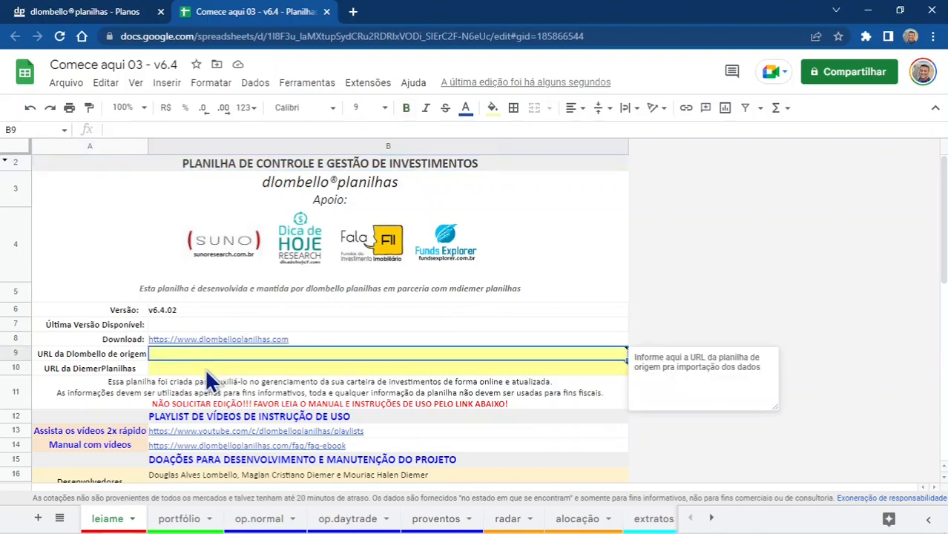
pyautogui.click(156, 367)
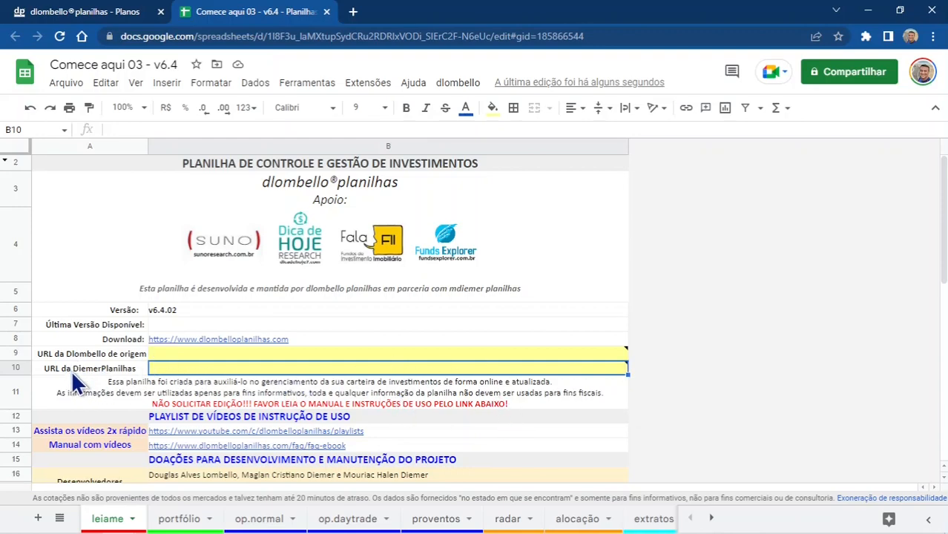
pyautogui.click(183, 357)
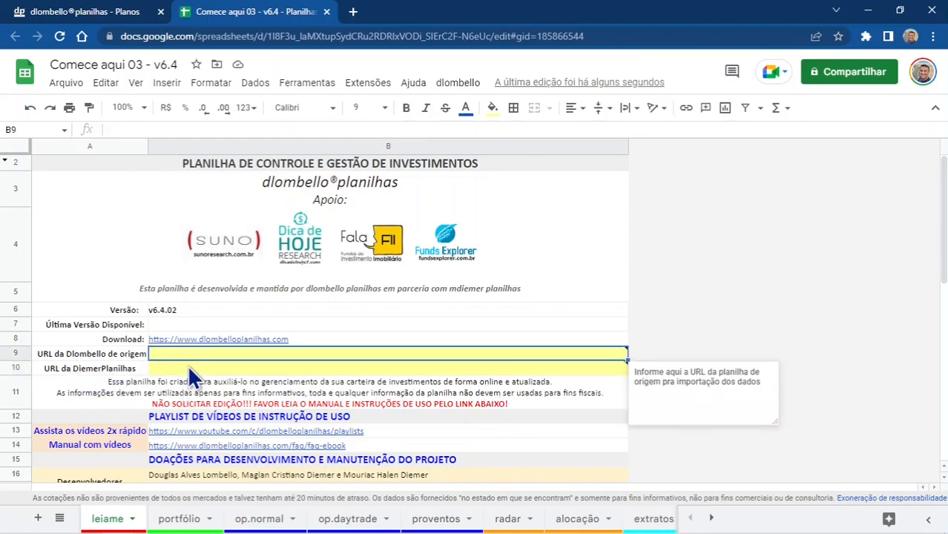
pyautogui.click(189, 366)
pyautogui.click(192, 352)
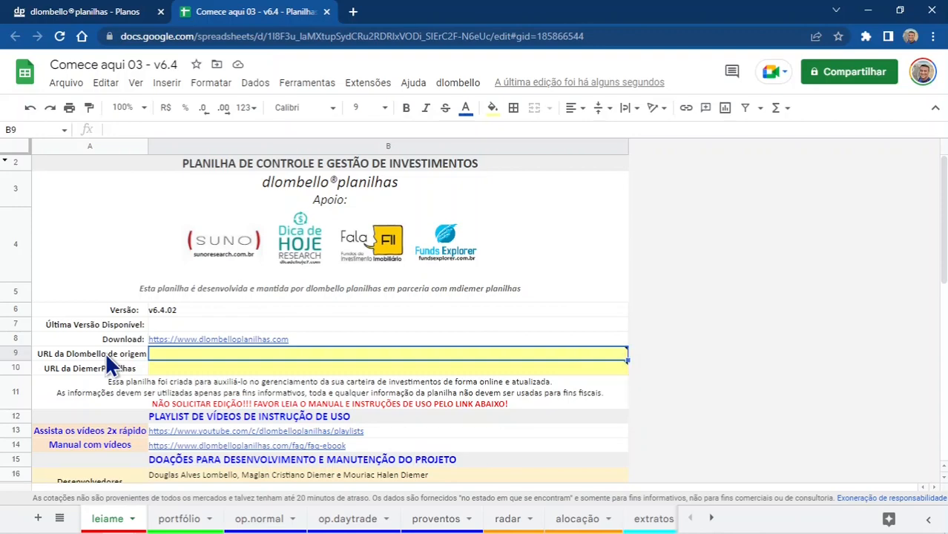
# Step: Check the note on the DiemerPlanilhas URL cell B10 and view which Google account is signed in
pyautogui.click(153, 365)
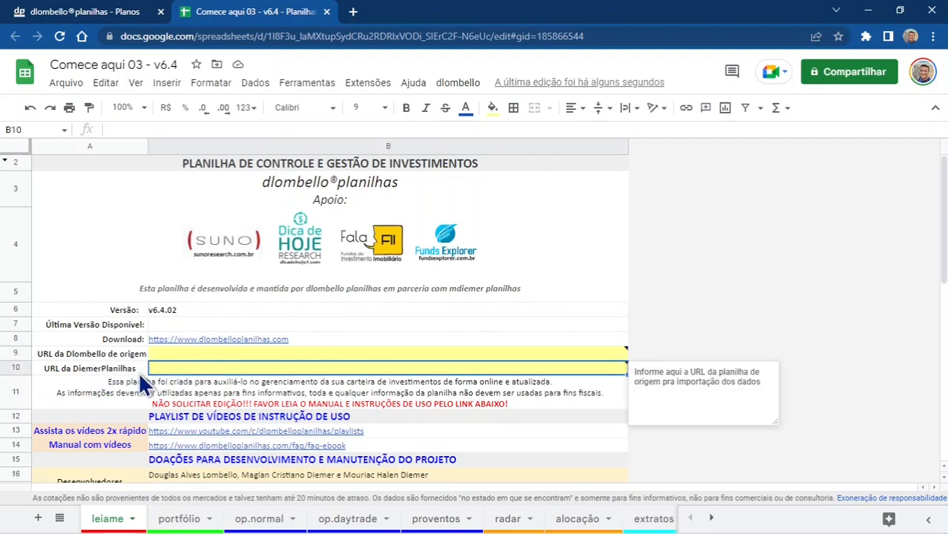
pyautogui.click(197, 353)
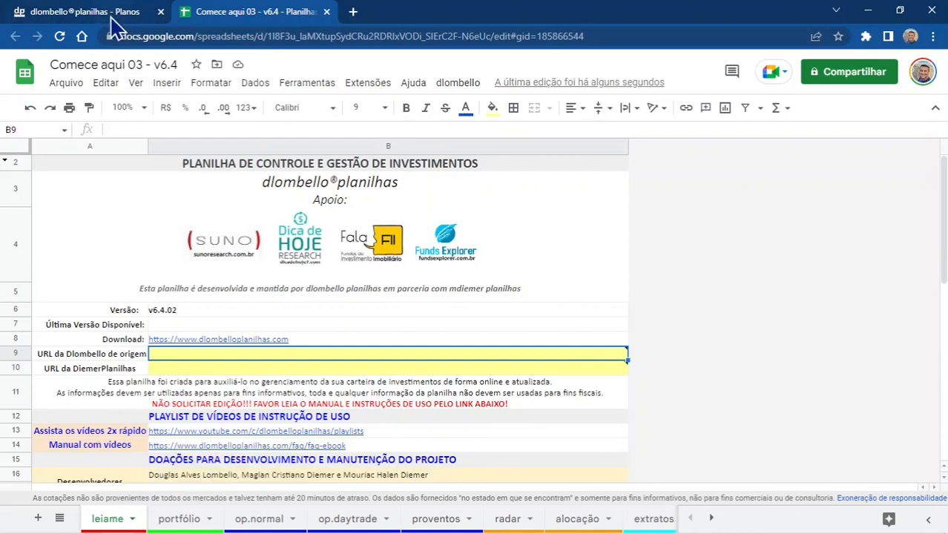
pyautogui.moveTo(236, 345)
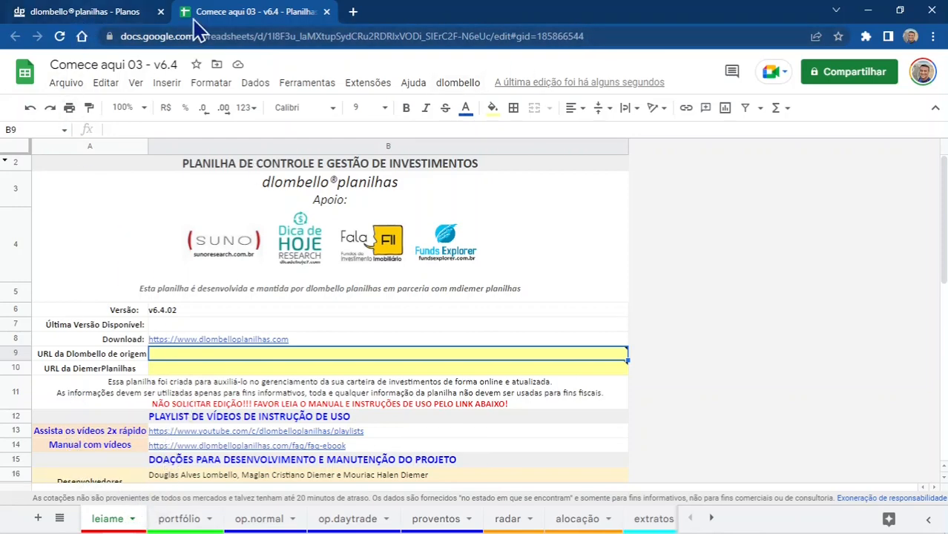
pyautogui.click(923, 72)
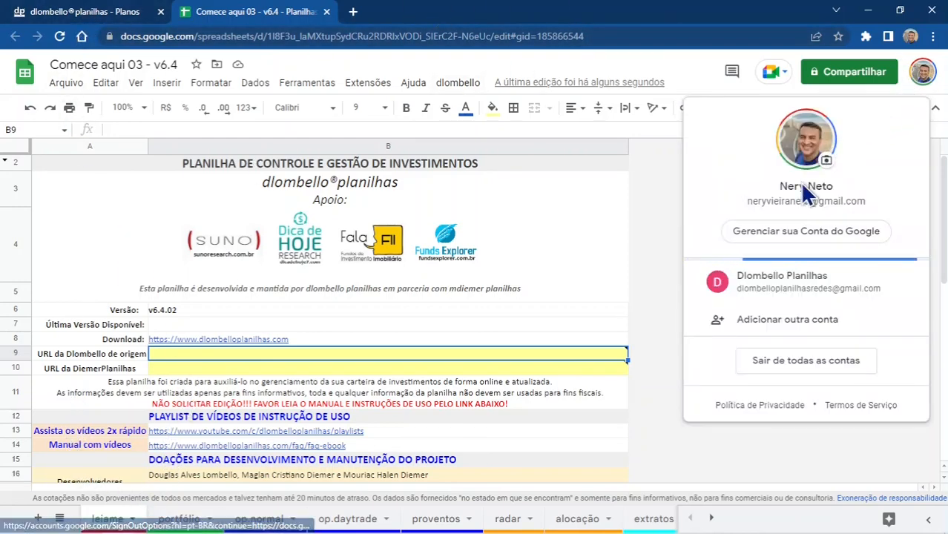
pyautogui.click(628, 215)
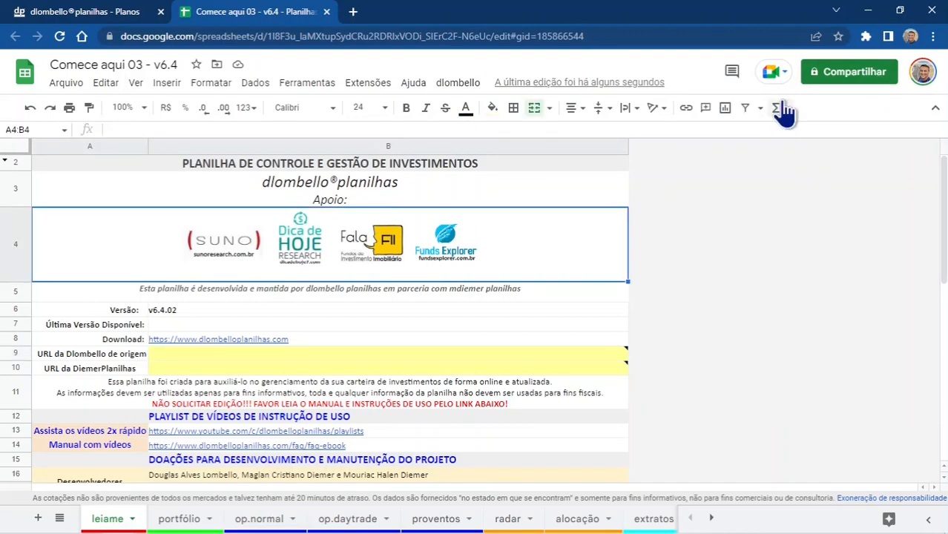
# Step: Open Meu Drive on Google Drive in a new browser tab
pyautogui.click(353, 11)
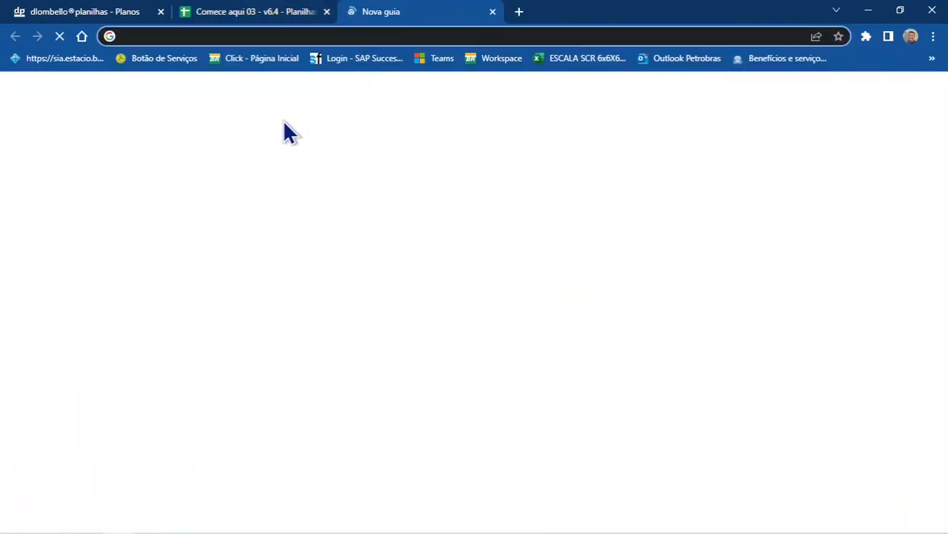
pyautogui.write('drive')
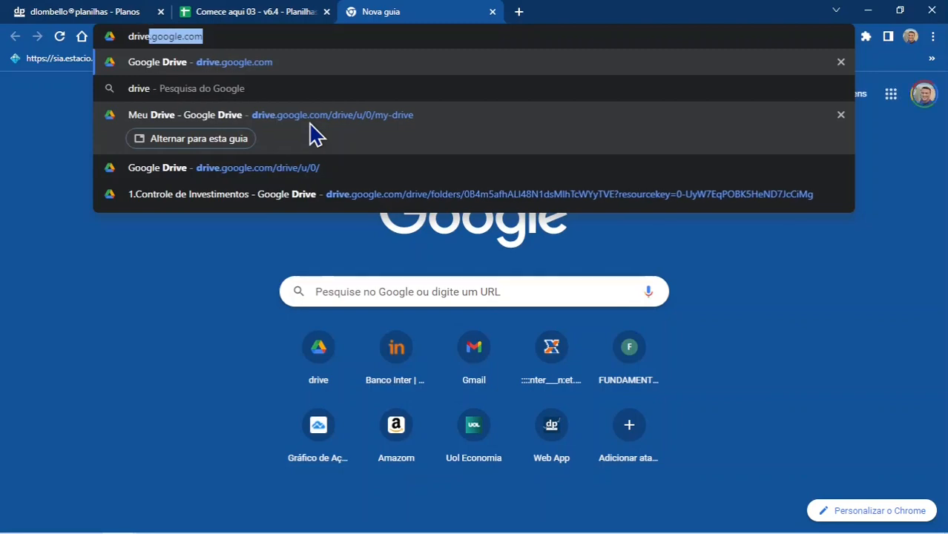
pyautogui.press('Right')
pyautogui.press('Return')
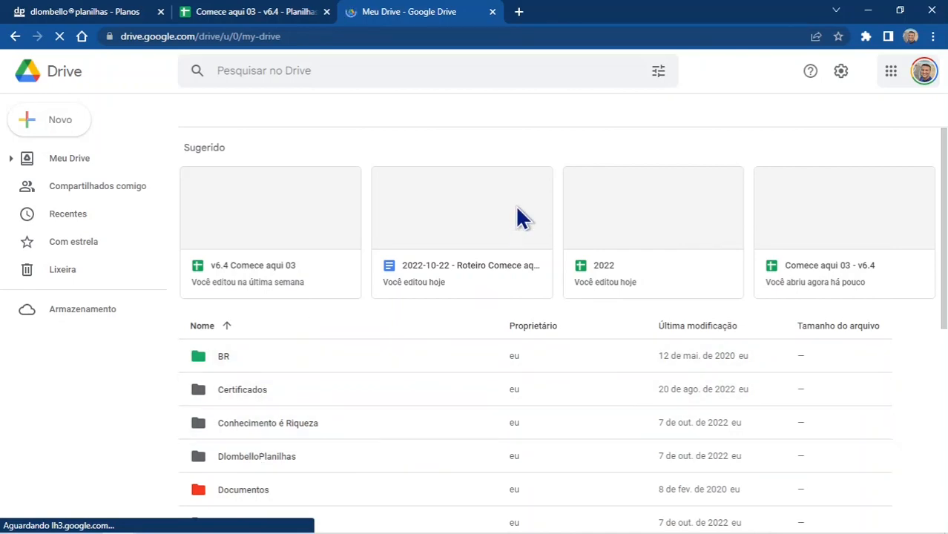
# Step: Open the spreadsheet "2021-04-12 - v5.2 Venda Coberta 01" from the Demostrações folder inside DlombelloPlanilhas
pyautogui.doubleClick(280, 461)
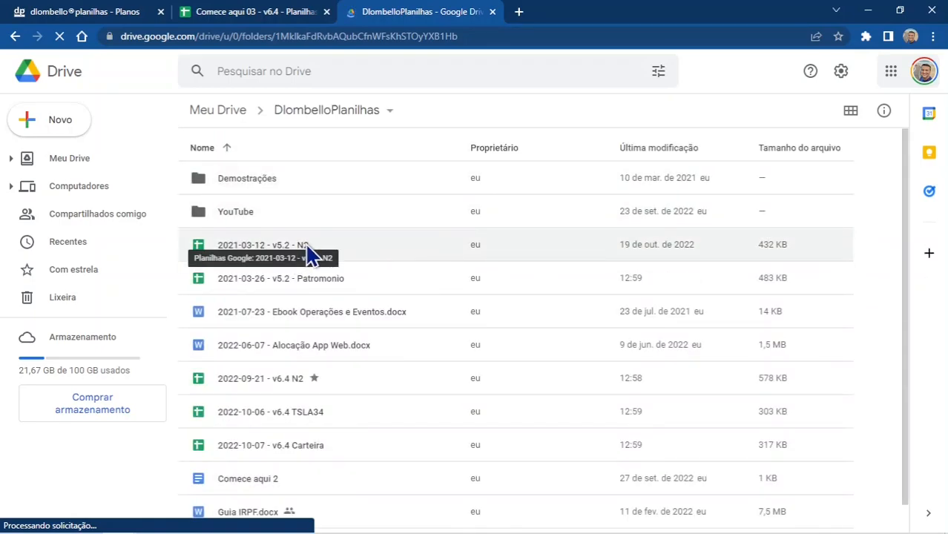
pyautogui.doubleClick(264, 190)
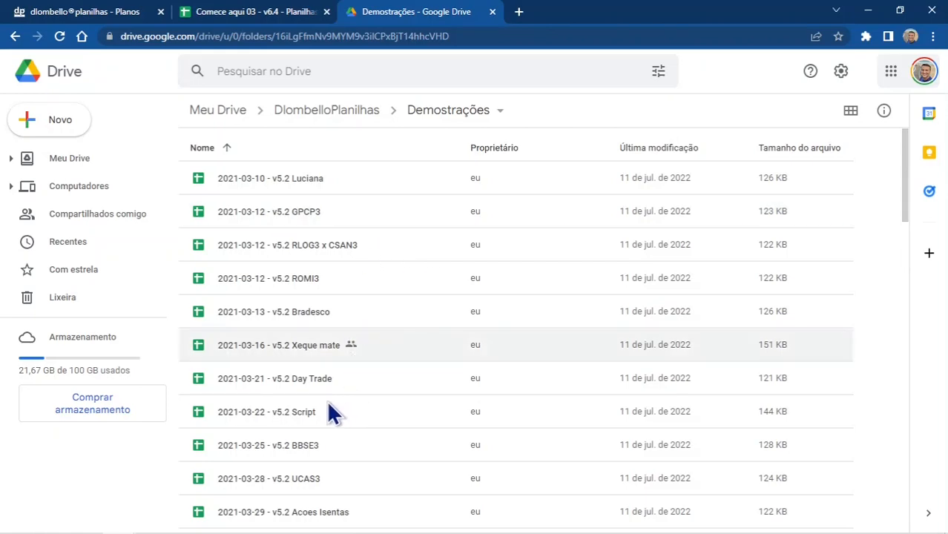
pyautogui.scroll(-5, 327, 438)
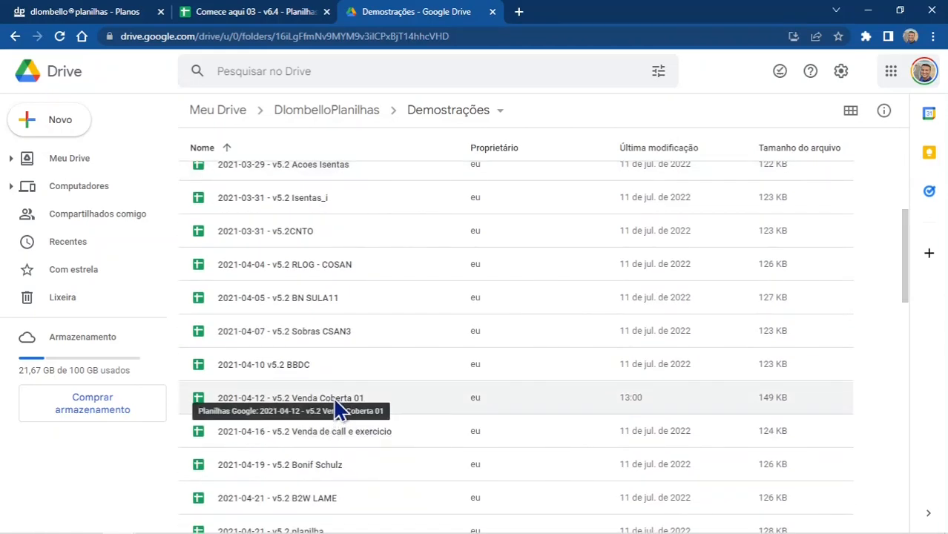
pyautogui.doubleClick(335, 403)
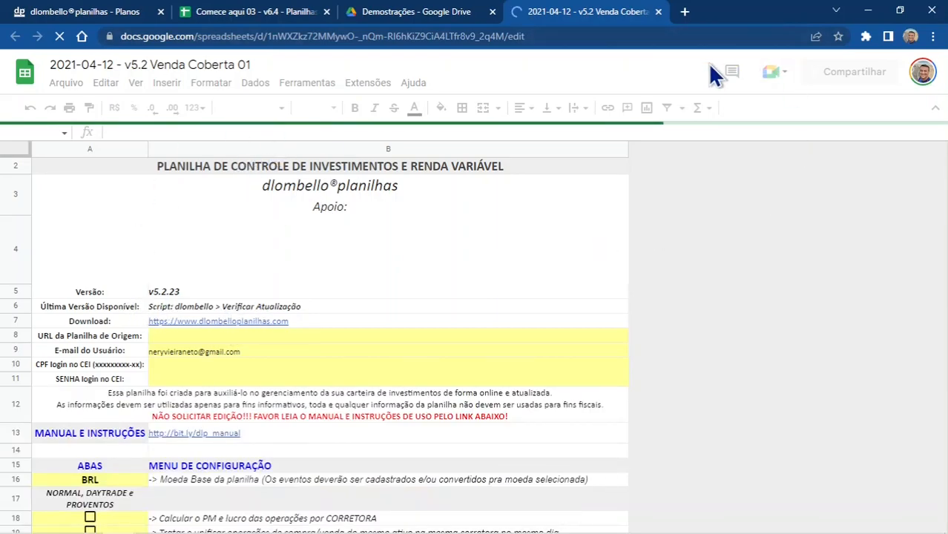
# Step: Copy the v5.2 spreadsheet's URL into cell B9 of the leiame sheet in "Comece aqui 03 - v6.4" and close the source and Drive tabs
pyautogui.click(694, 37)
pyautogui.hotkey('ctrl', 'c')
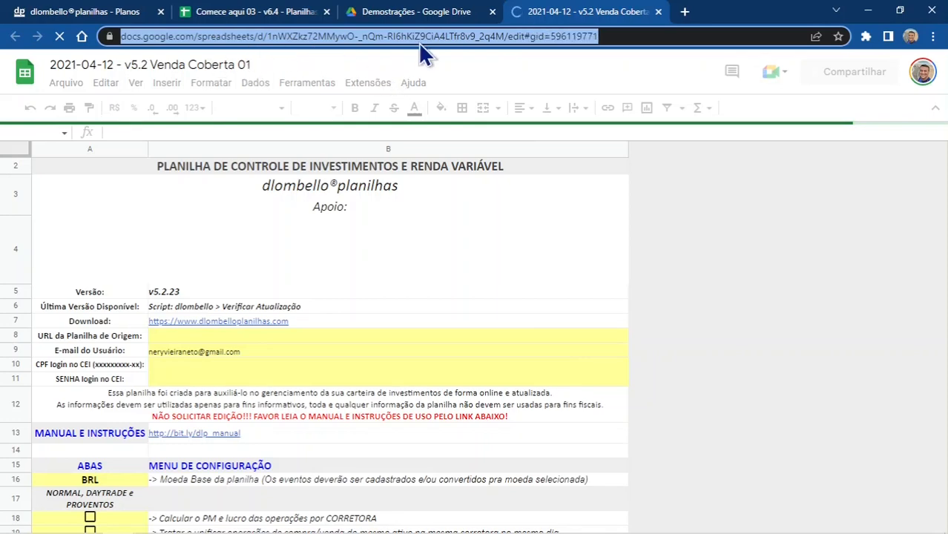
pyautogui.click(252, 16)
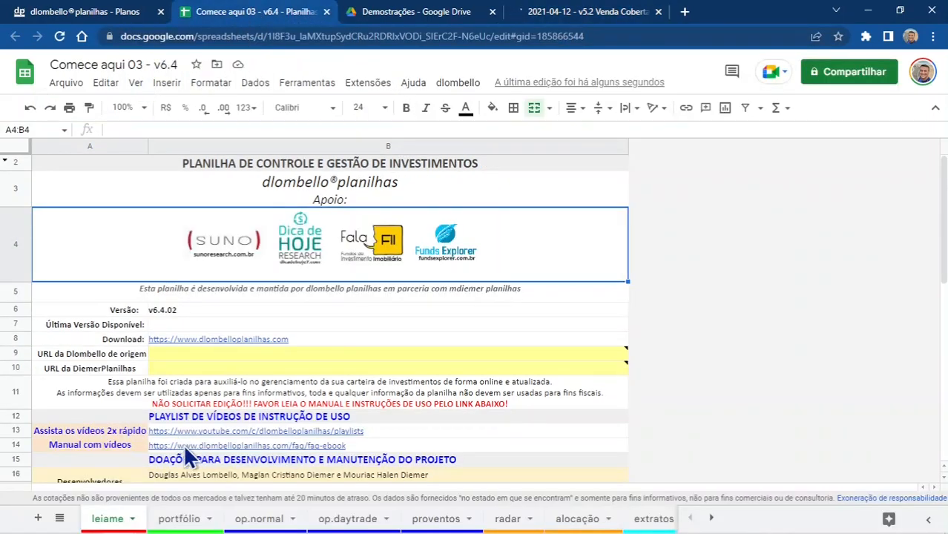
pyautogui.click(187, 352)
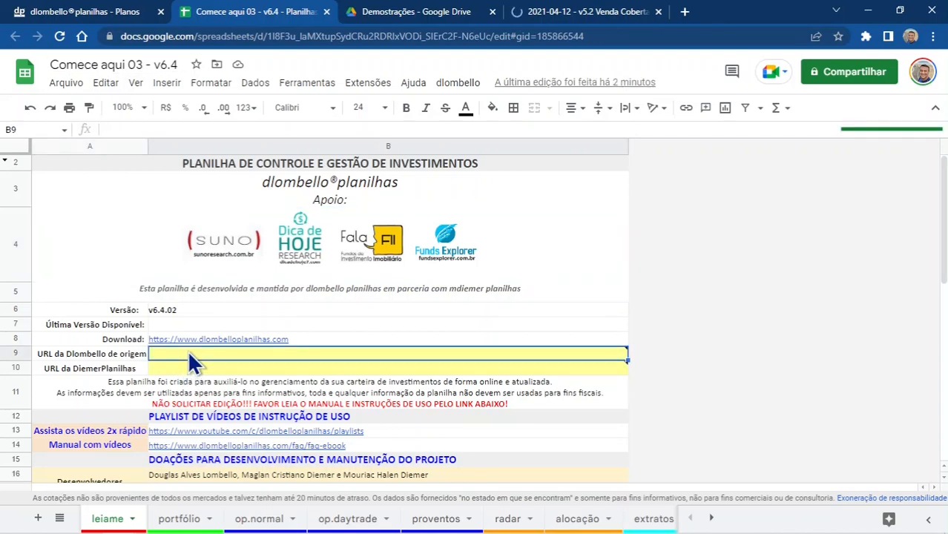
pyautogui.hotkey('ctrl', 'v')
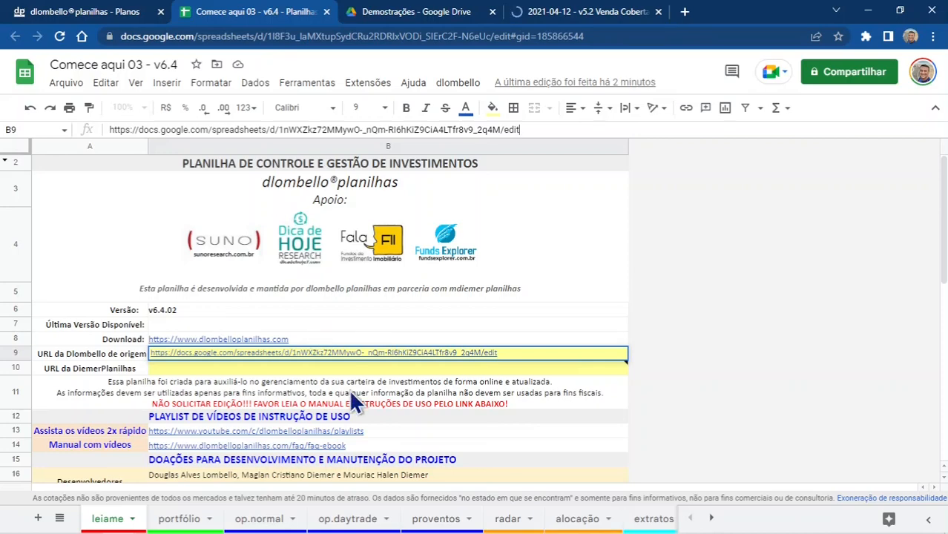
pyautogui.press('Return')
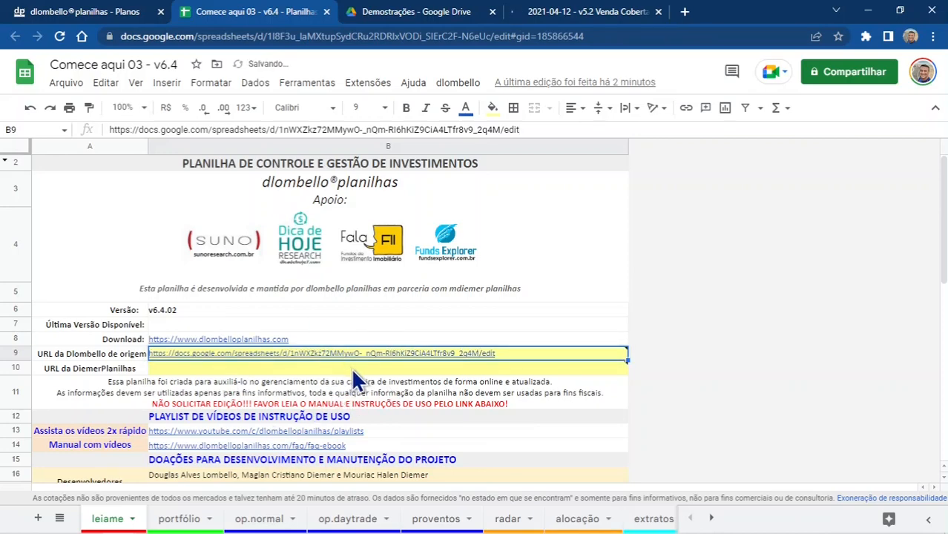
pyautogui.moveTo(309, 353)
pyautogui.moveTo(231, 371)
pyautogui.click(493, 13)
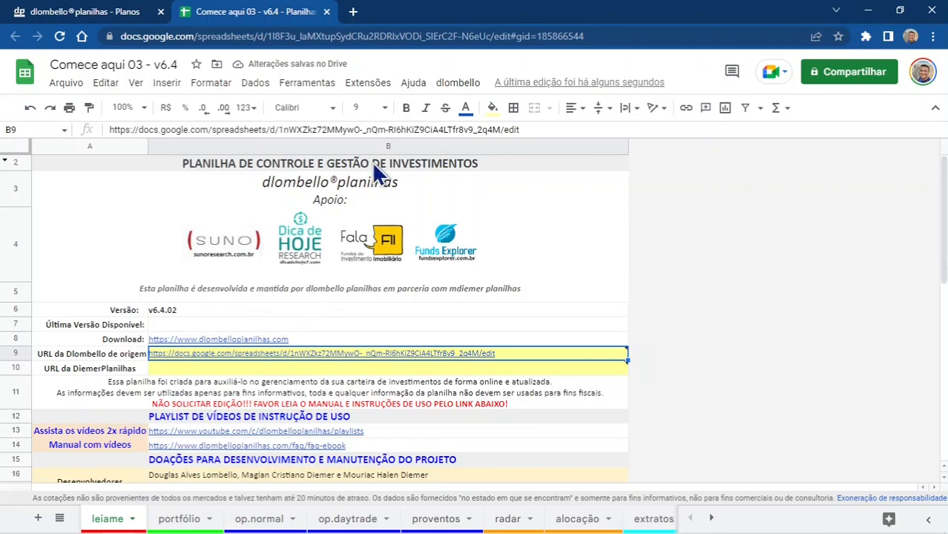
# Step: Run Calcular operações, choose the Google account for authorization and proceed to the unverified app Controle de Investimentos v6.3
pyautogui.click(459, 84)
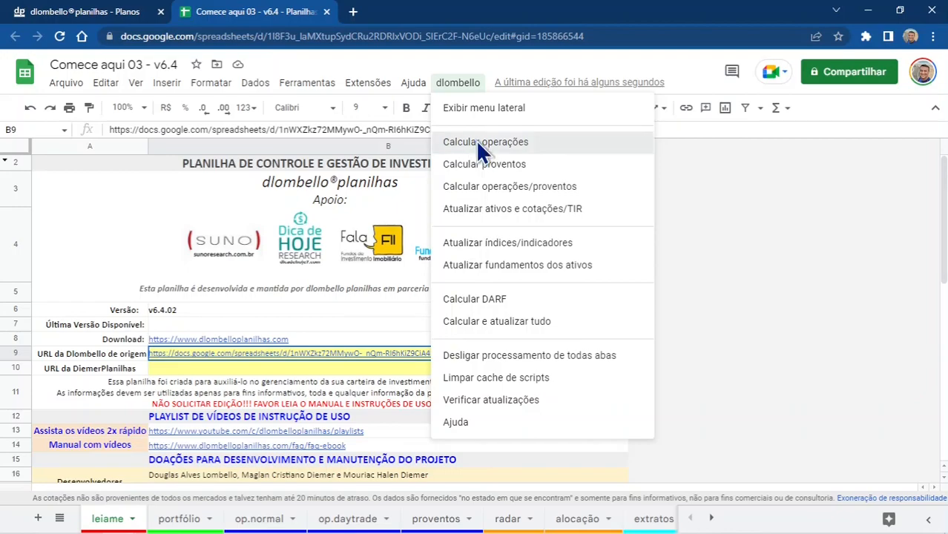
pyautogui.click(479, 148)
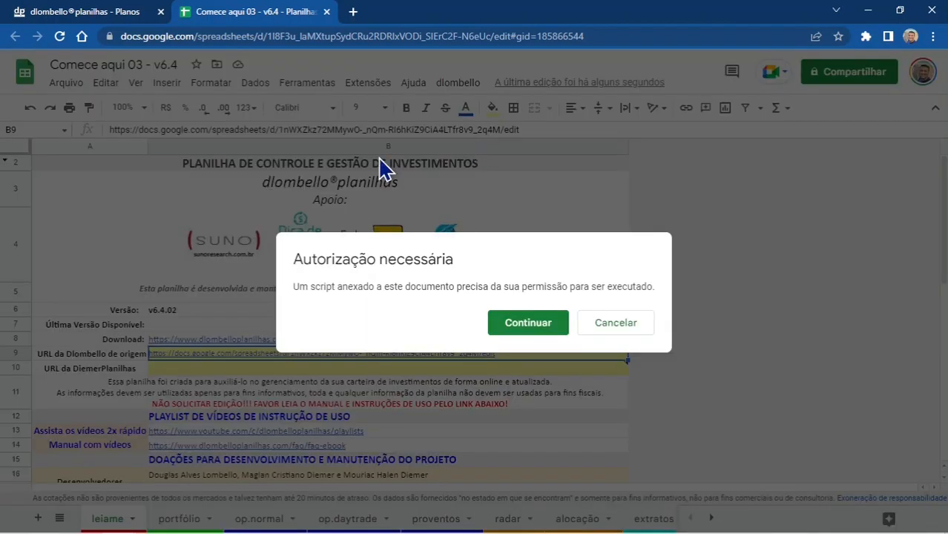
pyautogui.click(526, 326)
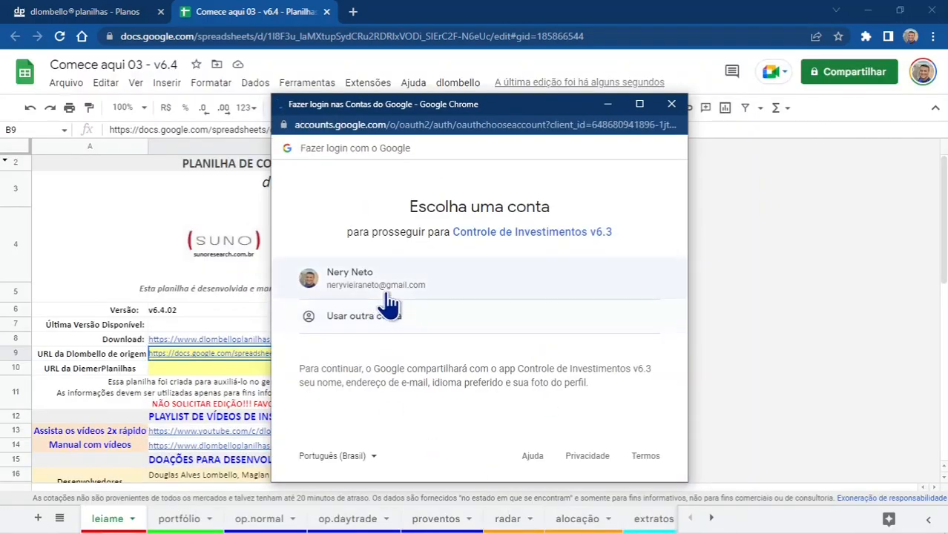
pyautogui.click(415, 289)
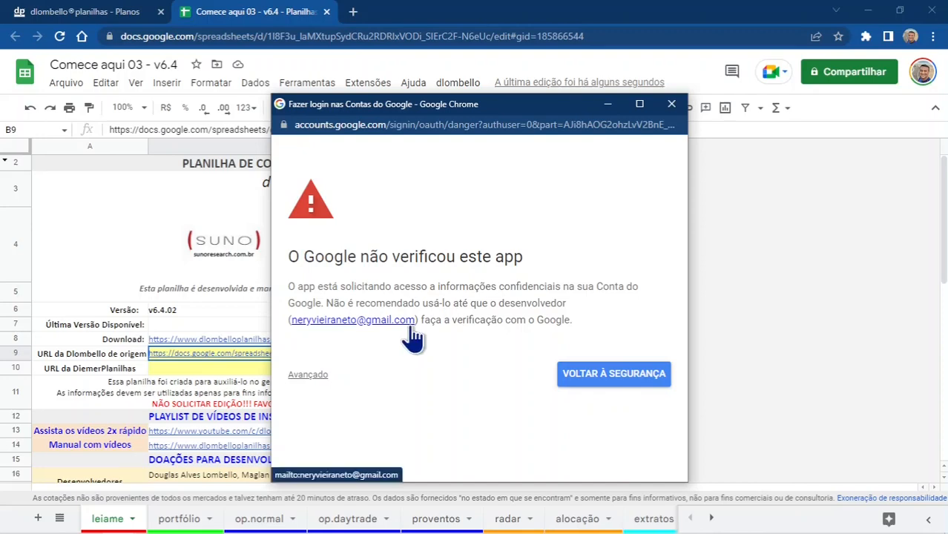
pyautogui.click(316, 380)
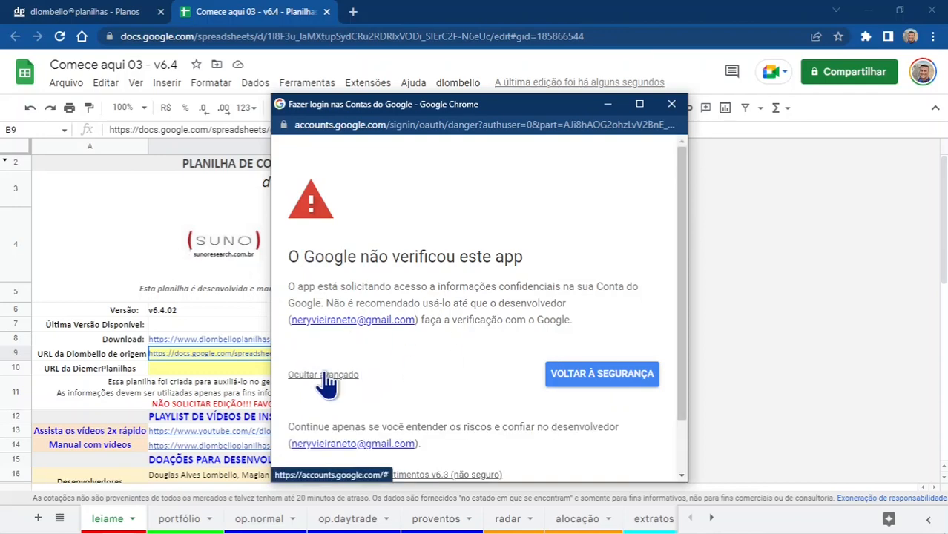
pyautogui.scroll(-2, 455, 306)
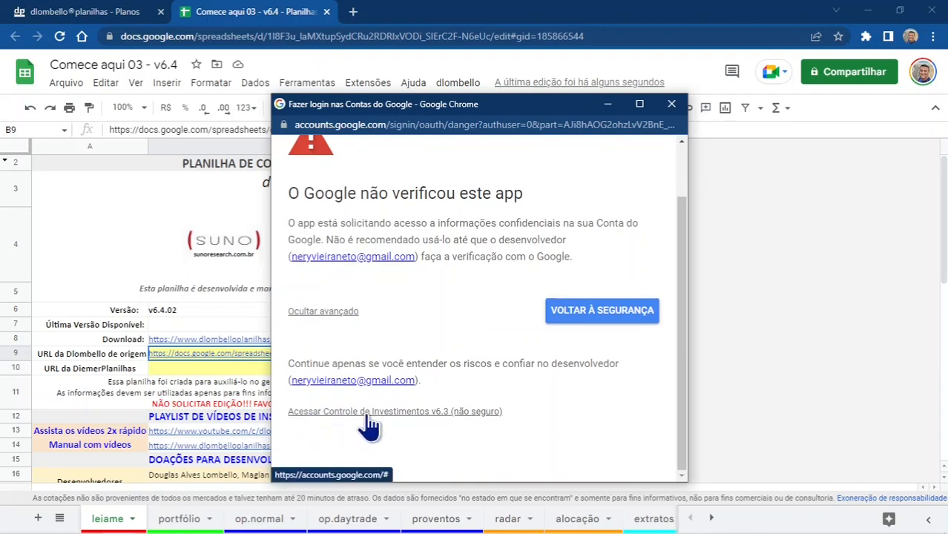
pyautogui.click(438, 414)
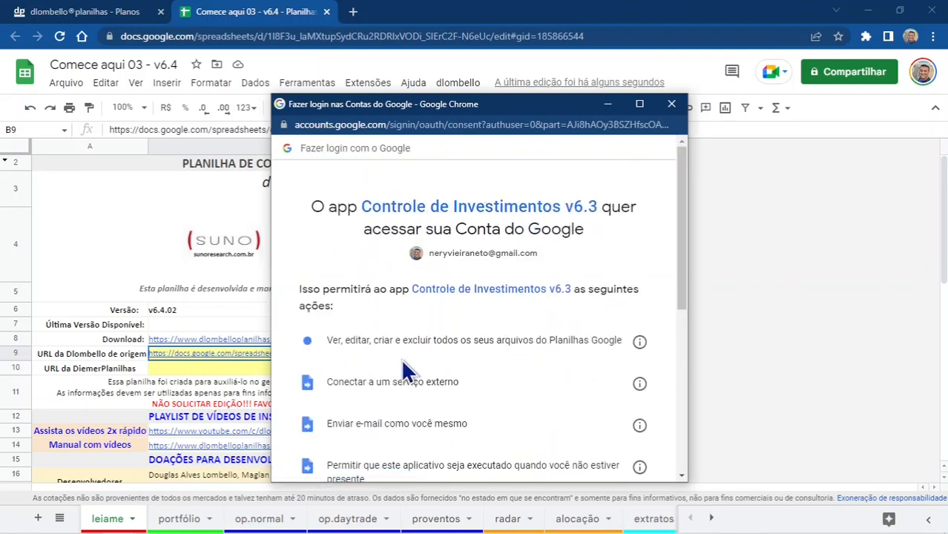
# Step: Review the permissions requested by Controle de Investimentos v6.3 and allow the access
pyautogui.scroll(-1, 482, 337)
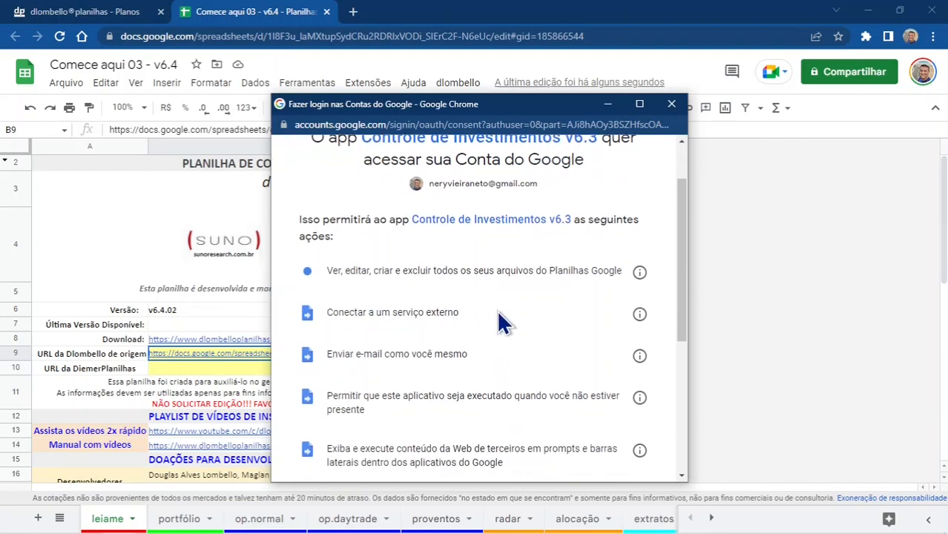
pyautogui.scroll(-1, 497, 322)
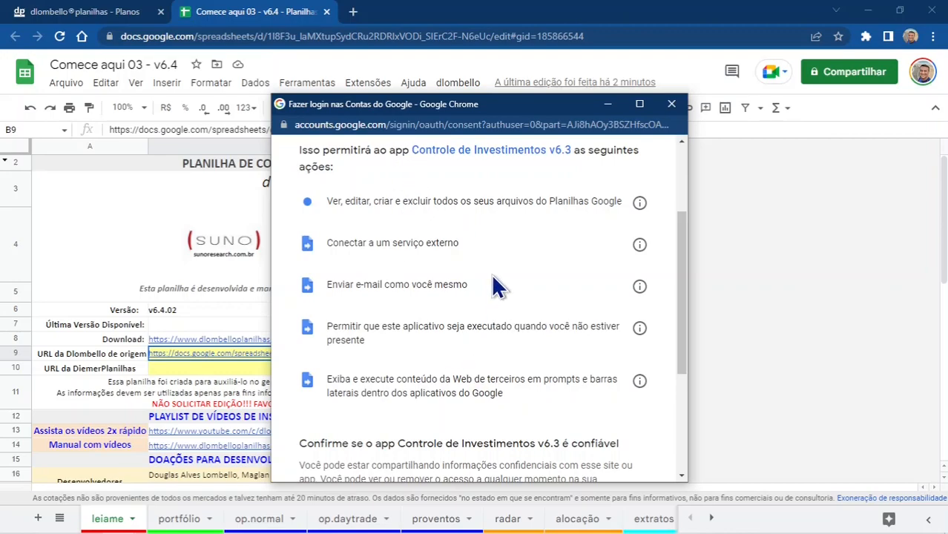
pyautogui.scroll(-2, 497, 286)
pyautogui.scroll(-2, 437, 230)
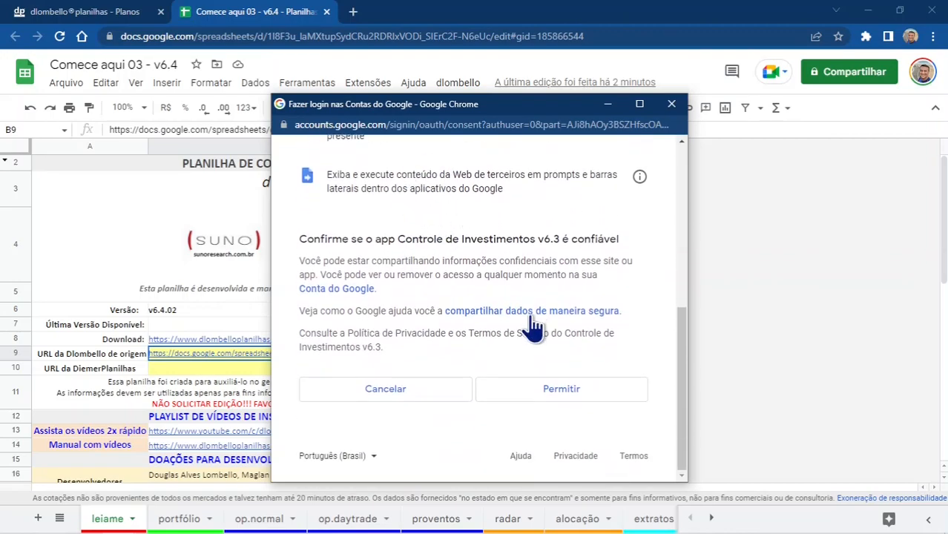
pyautogui.click(568, 393)
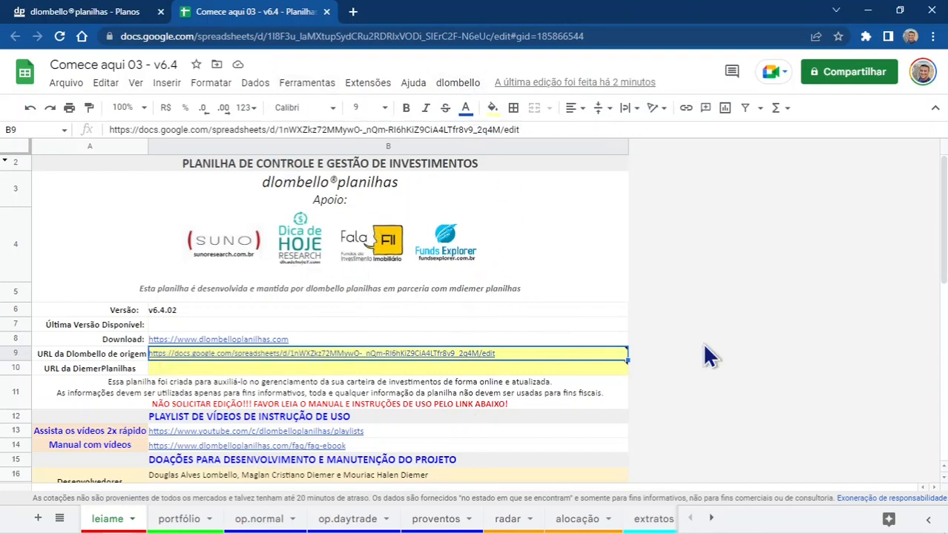
# Step: Request the dlombello side menu and accept the spreadsheet update to v6.4.03
pyautogui.click(460, 88)
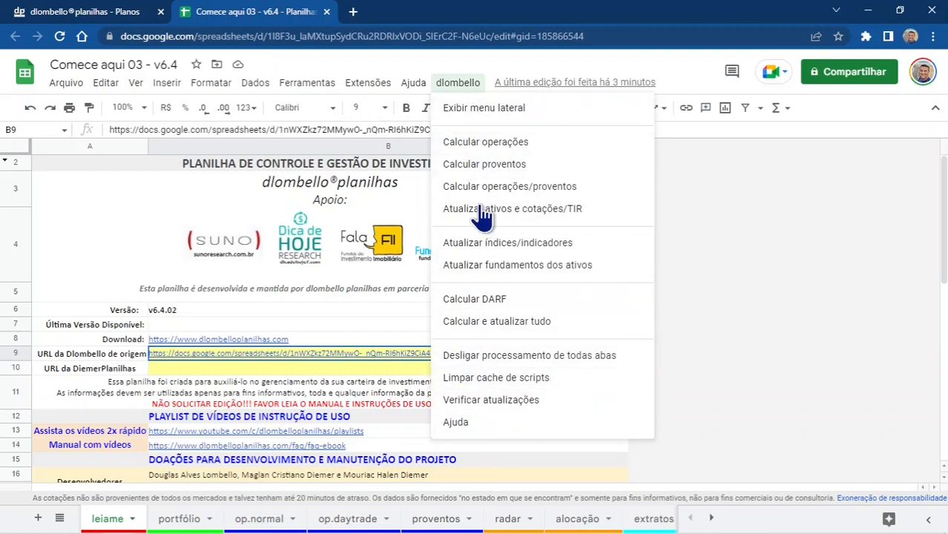
pyautogui.click(490, 108)
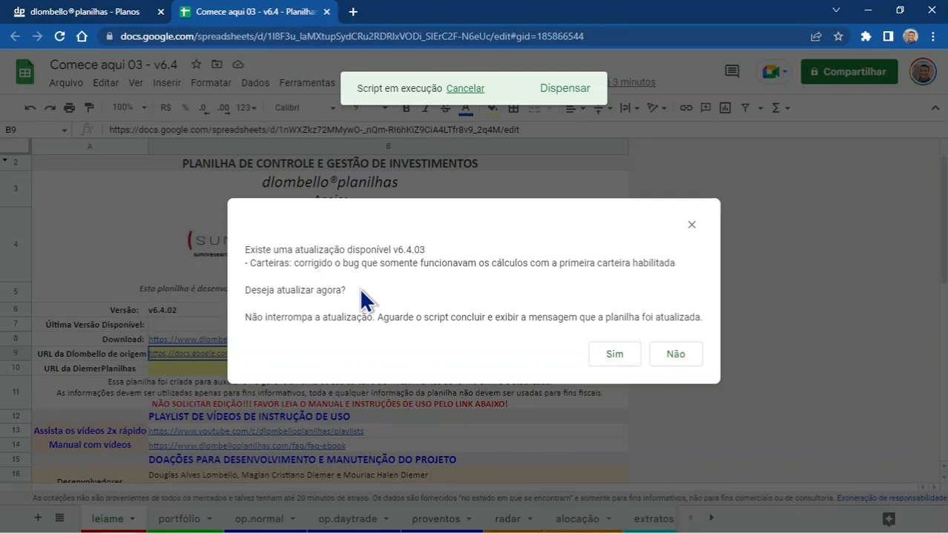
pyautogui.click(614, 358)
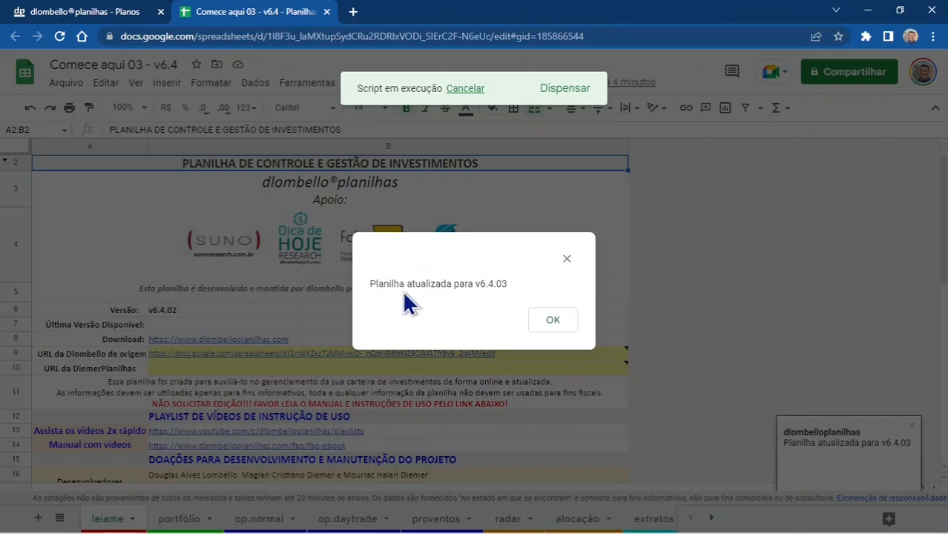
pyautogui.click(558, 327)
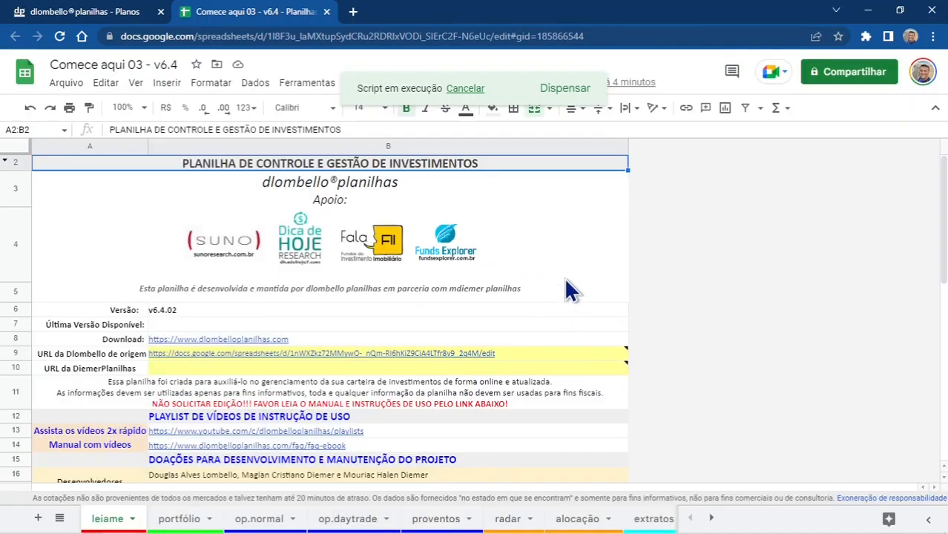
# Step: Dismiss the script notice and display the dlombello side menu
pyautogui.click(563, 95)
pyautogui.click(457, 83)
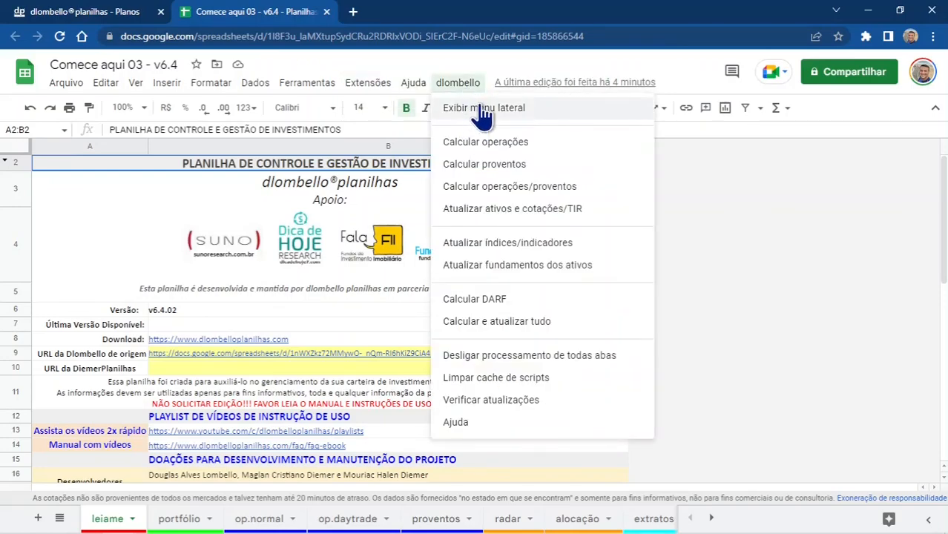
pyautogui.click(483, 110)
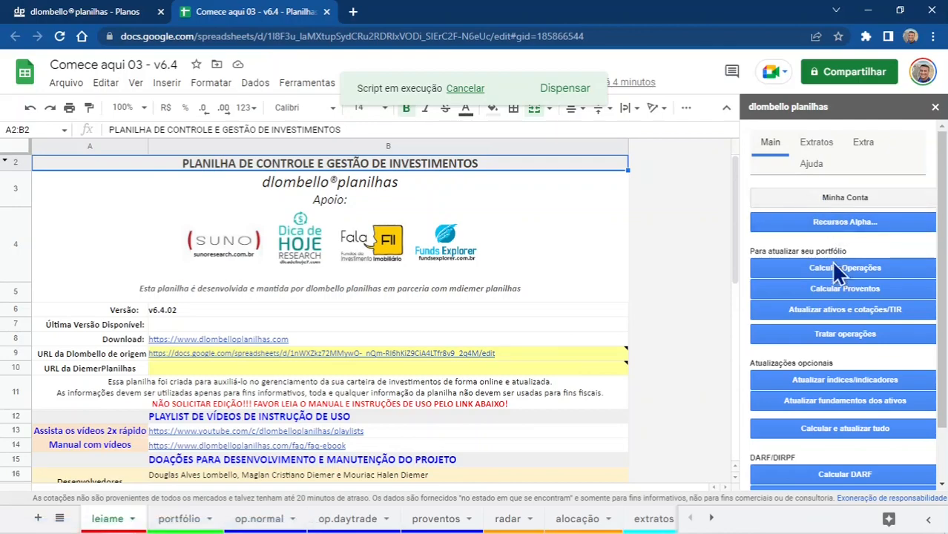
# Step: Look over the commands in the dlombello side menu and dismiss the script-running notice
pyautogui.scroll(-2, 844, 290)
pyautogui.scroll(2, 844, 290)
pyautogui.click(560, 89)
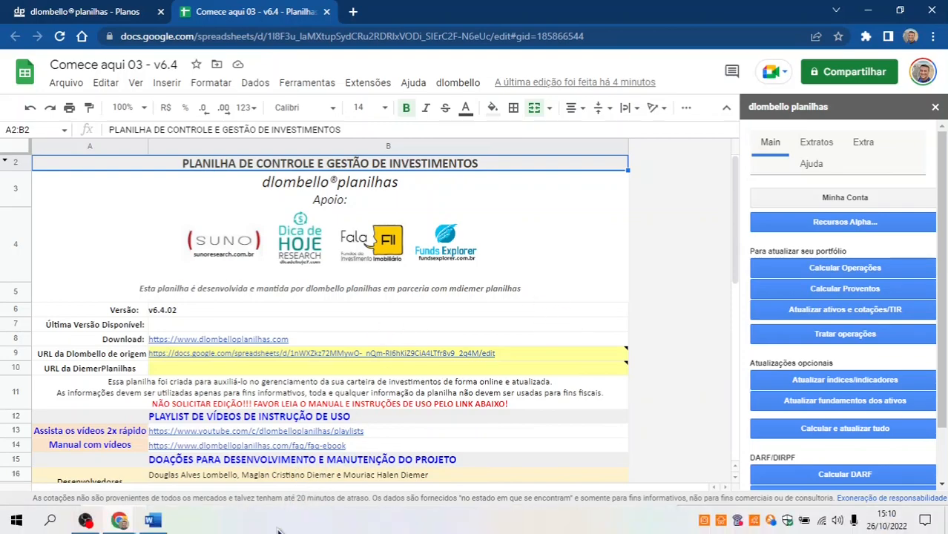
# Step: On the op.normal sheet, examine the entry fields of the first blank row from ativo through moeda
pyautogui.click(265, 521)
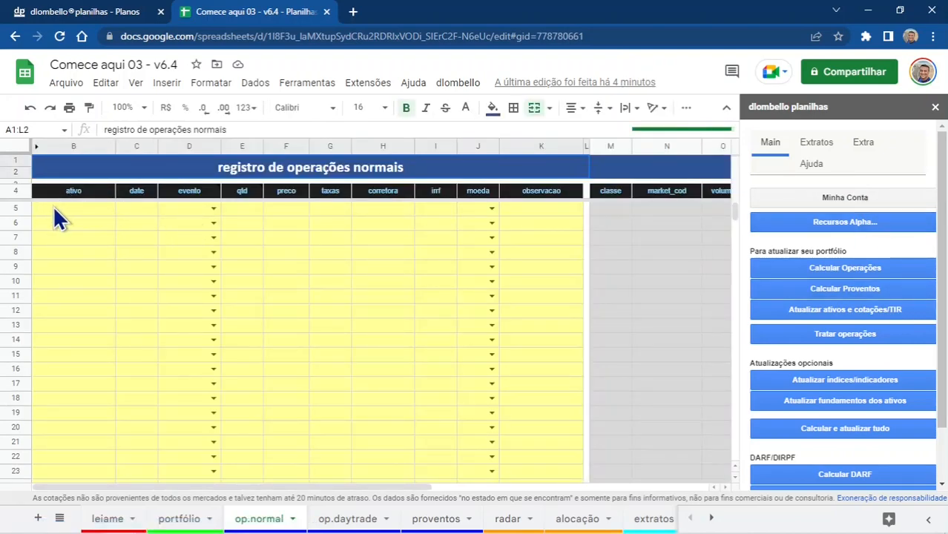
pyautogui.click(77, 209)
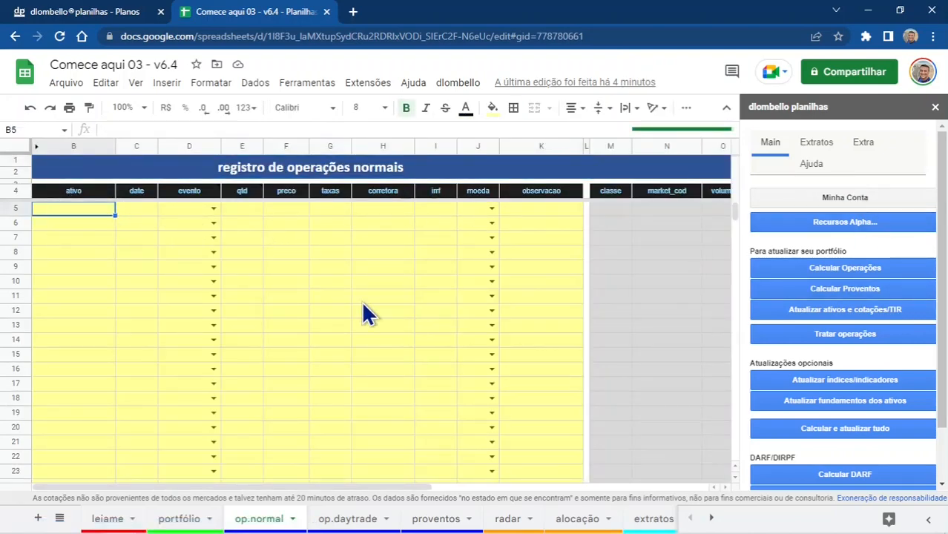
pyautogui.click(136, 211)
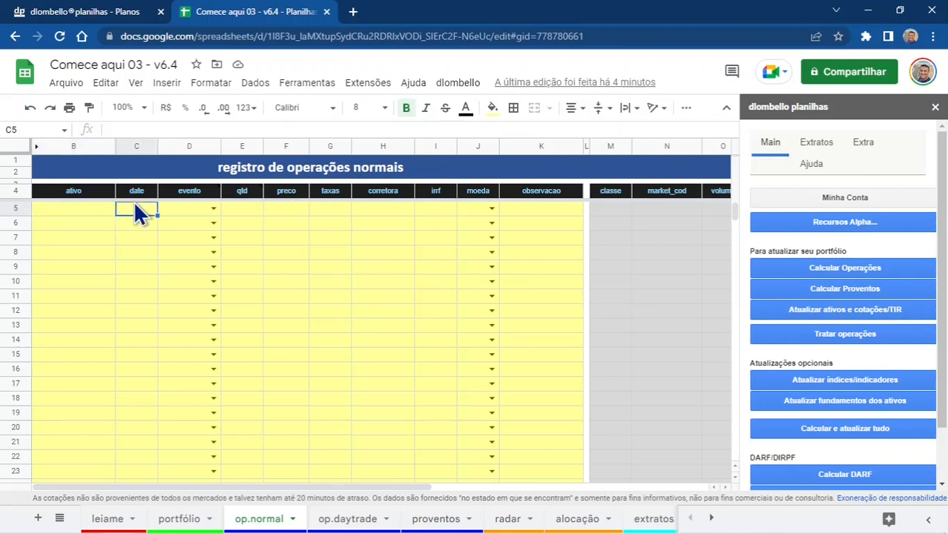
pyautogui.click(180, 209)
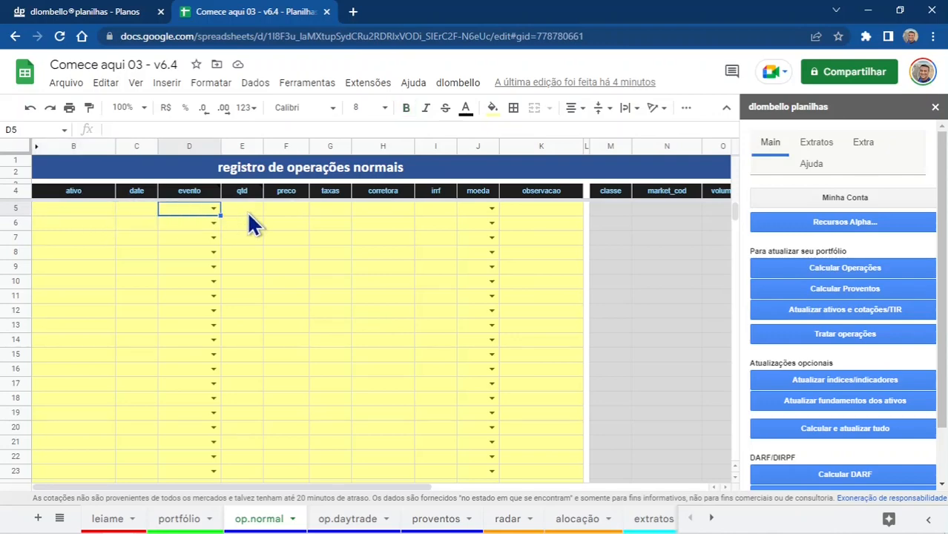
pyautogui.click(249, 213)
pyautogui.click(282, 213)
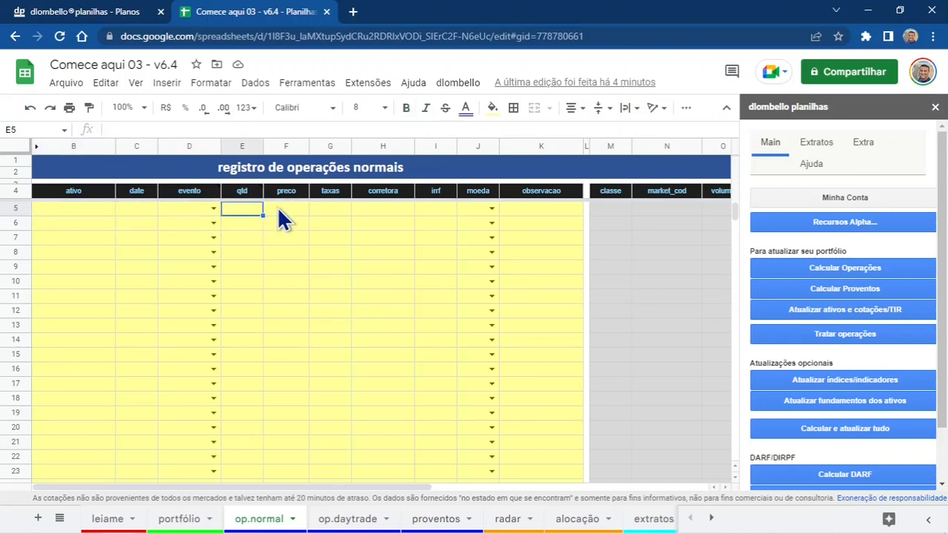
pyautogui.click(331, 211)
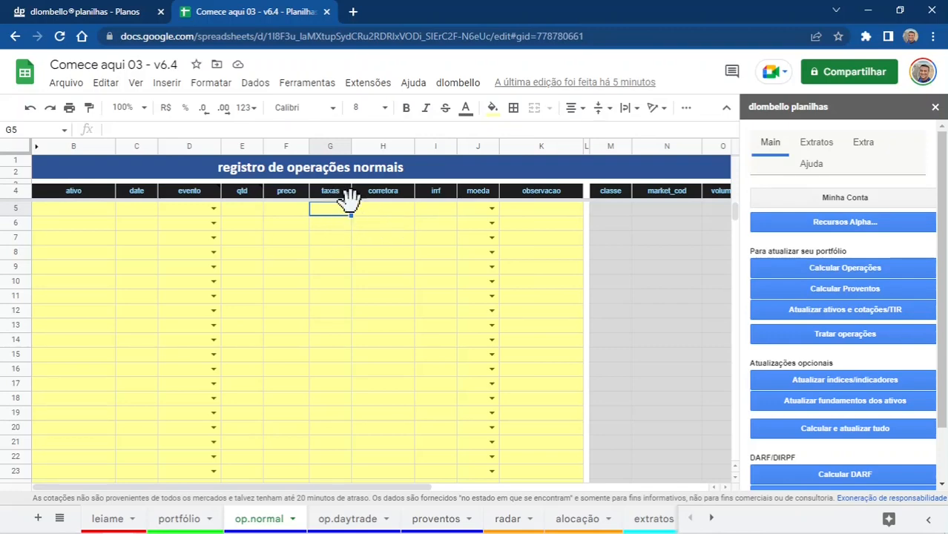
pyautogui.click(391, 217)
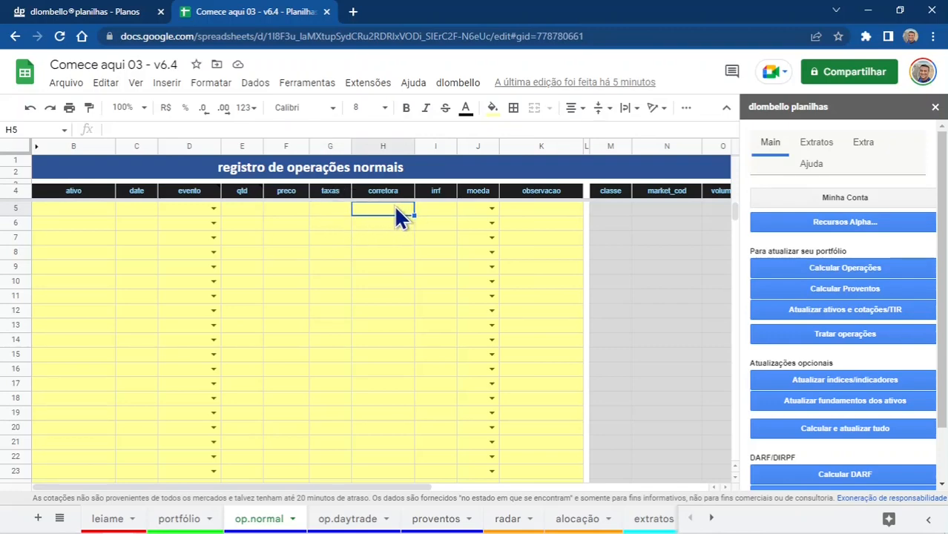
pyautogui.click(442, 217)
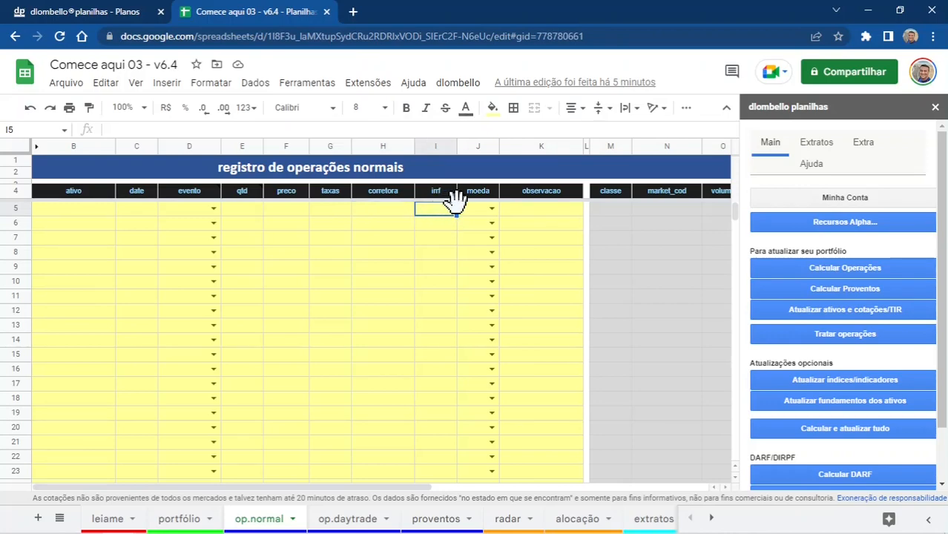
pyautogui.click(480, 213)
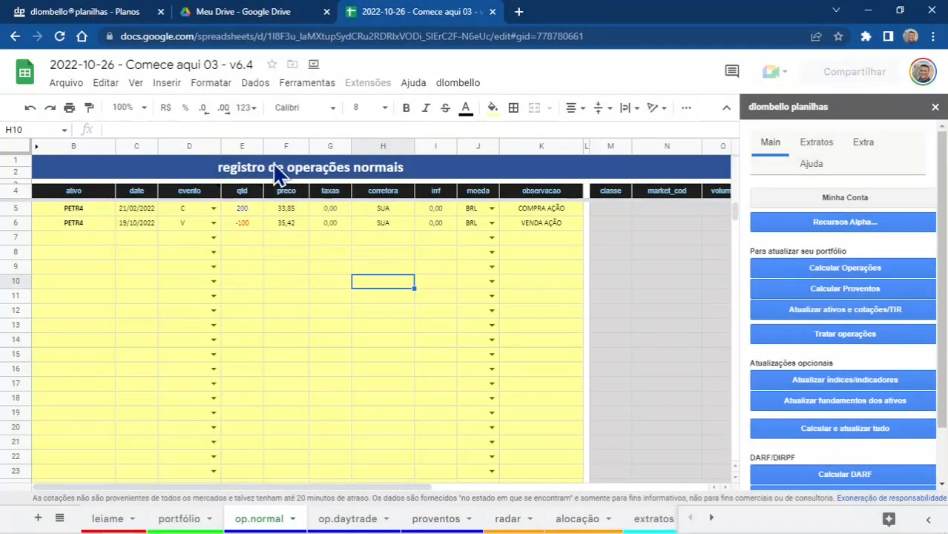
# Step: Run Calcular Operações for the PETR4 purchase and sale, read the reminder about updating assets and acknowledge it
pyautogui.click(99, 210)
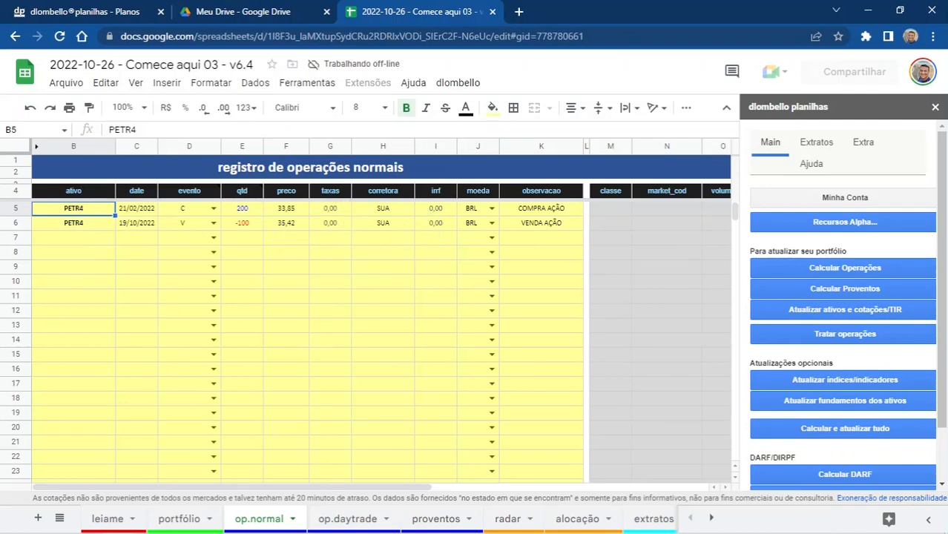
pyautogui.moveTo(309, 523)
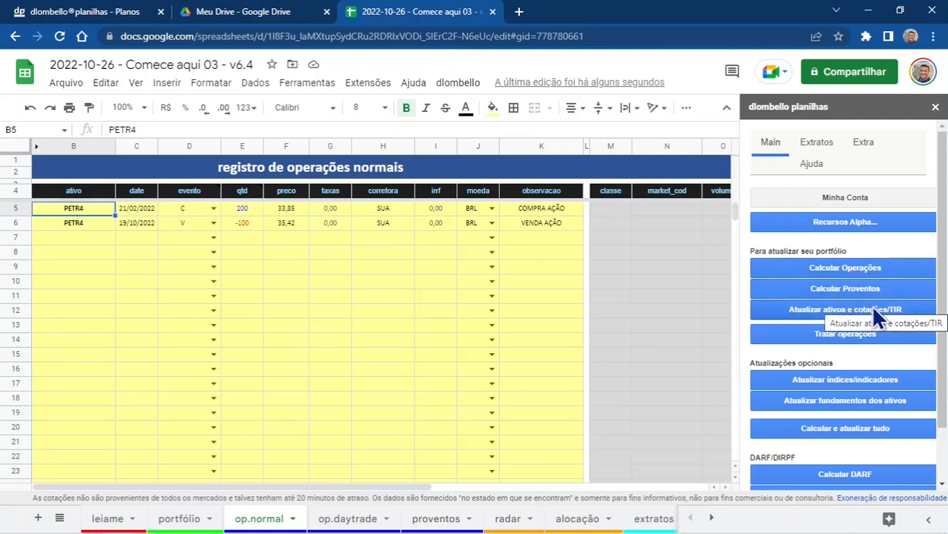
pyautogui.click(861, 269)
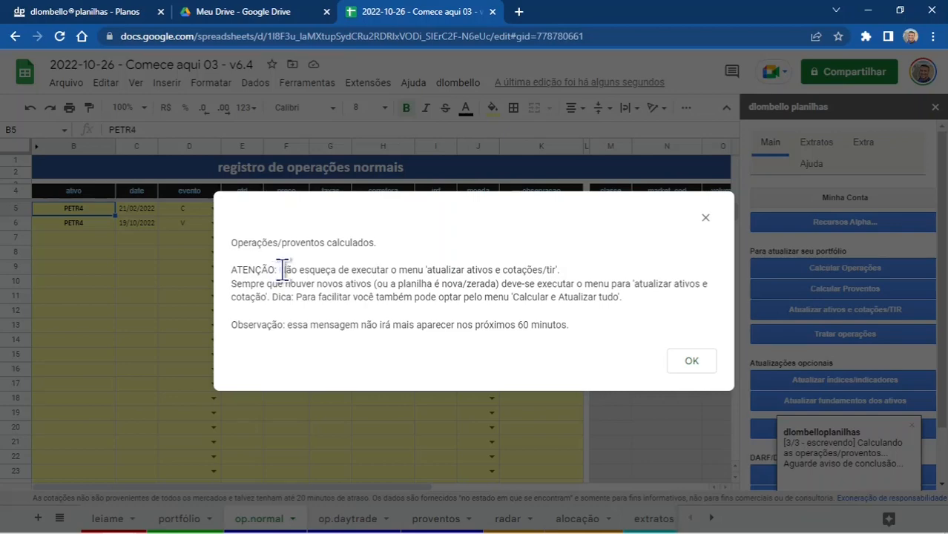
pyautogui.moveTo(280, 270); pyautogui.dragTo(568, 277)
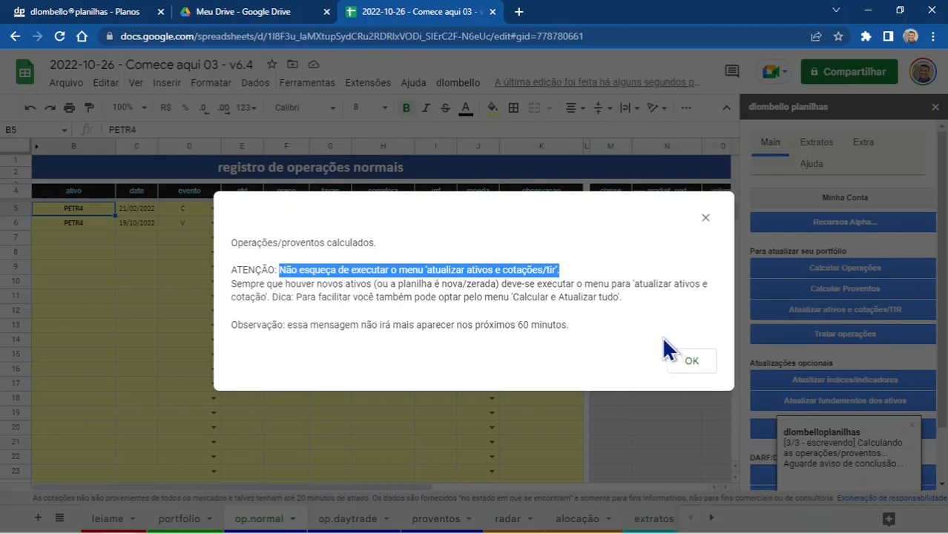
pyautogui.click(693, 361)
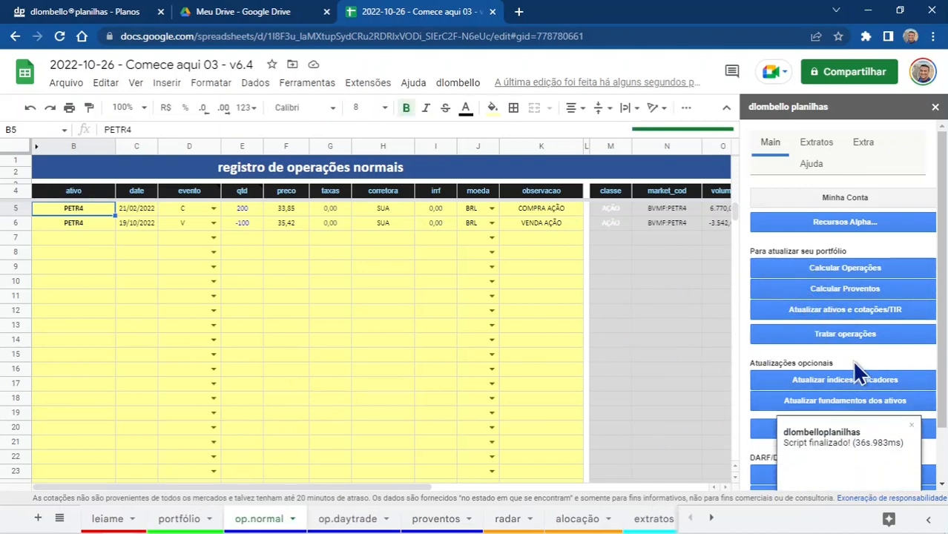
# Step: Check PETR4's custody, average price and quote on the portfólio sheet and run Atualizar ativos e cotações/TIR
pyautogui.click(835, 311)
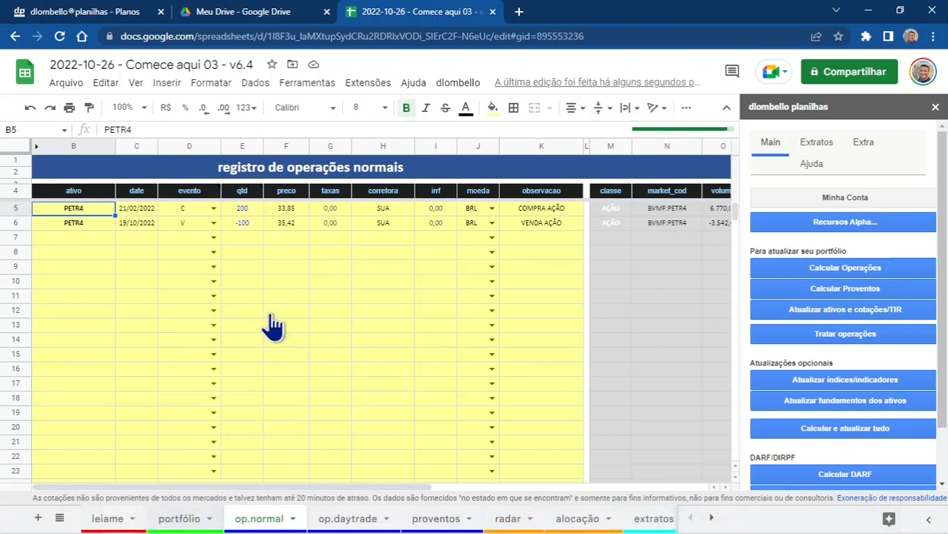
pyautogui.click(188, 520)
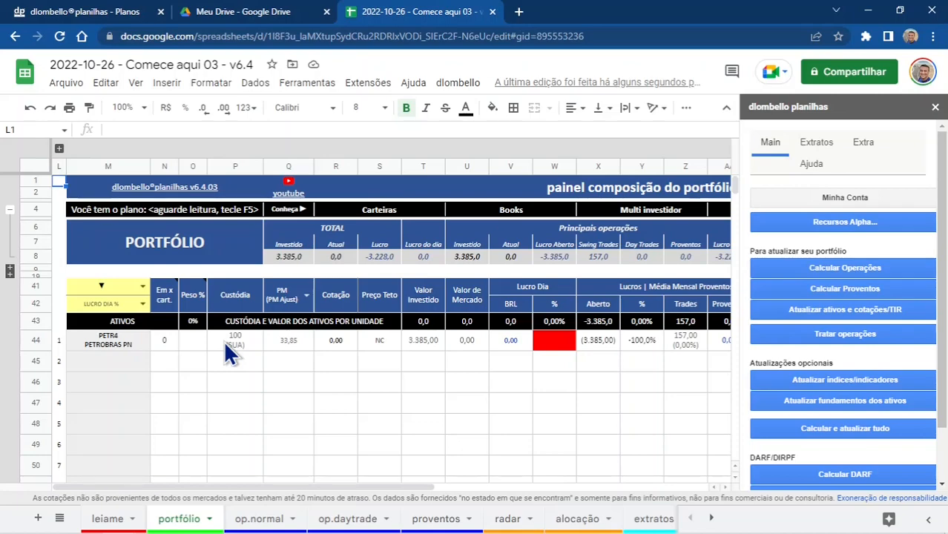
pyautogui.click(241, 344)
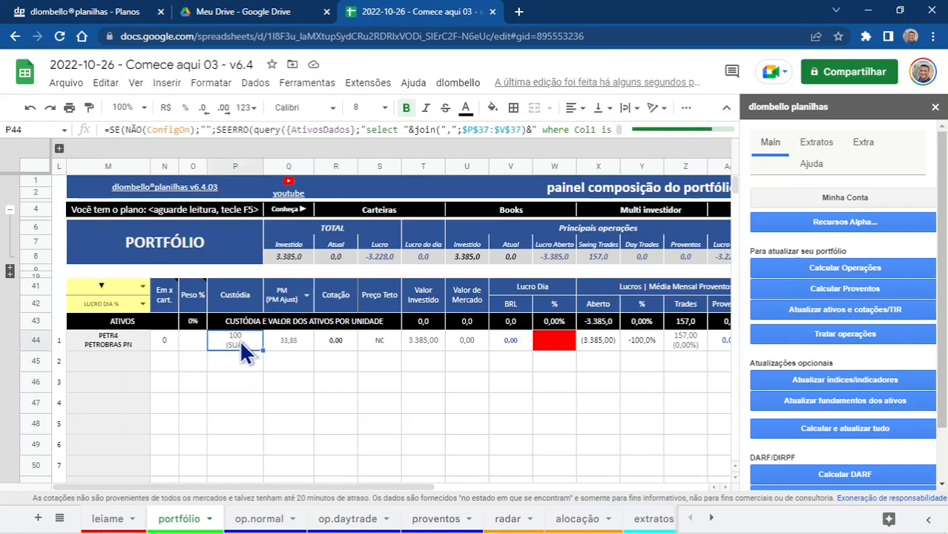
pyautogui.click(287, 350)
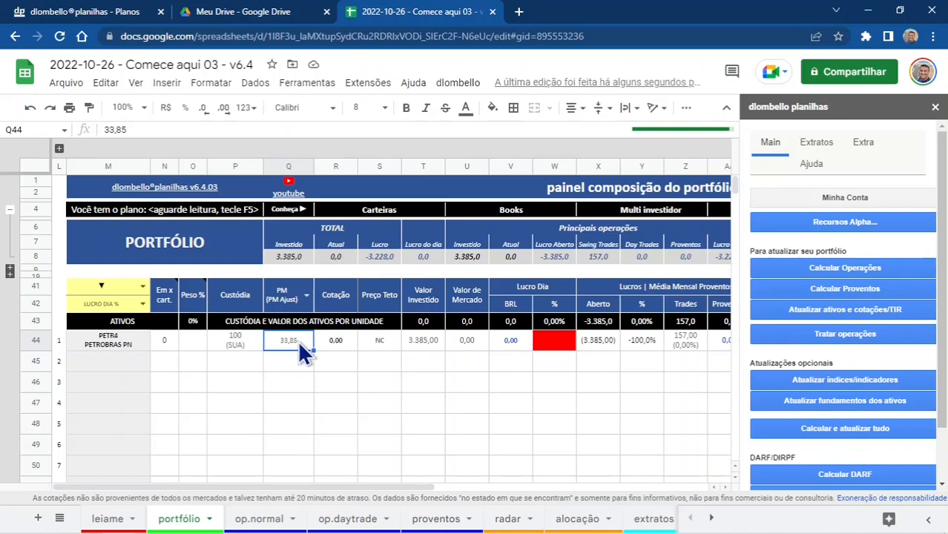
pyautogui.click(343, 346)
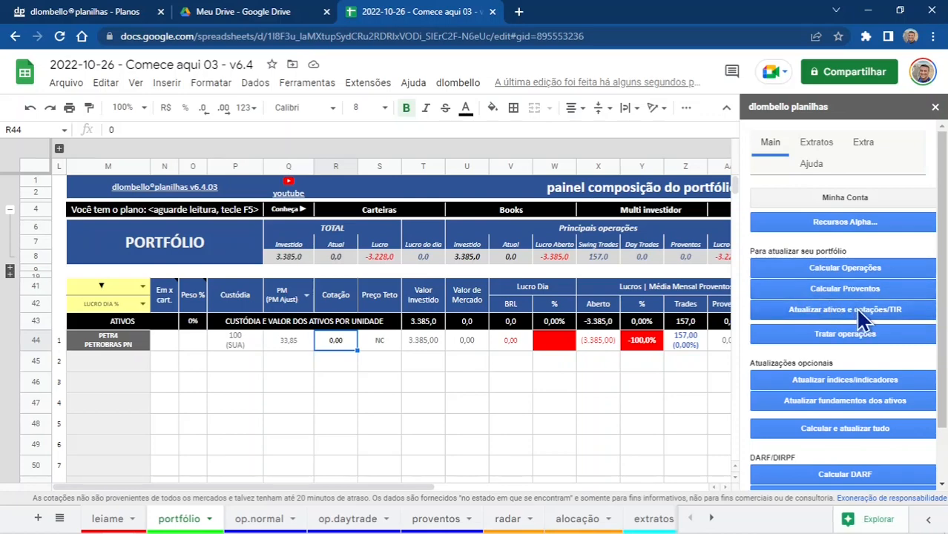
pyautogui.click(873, 310)
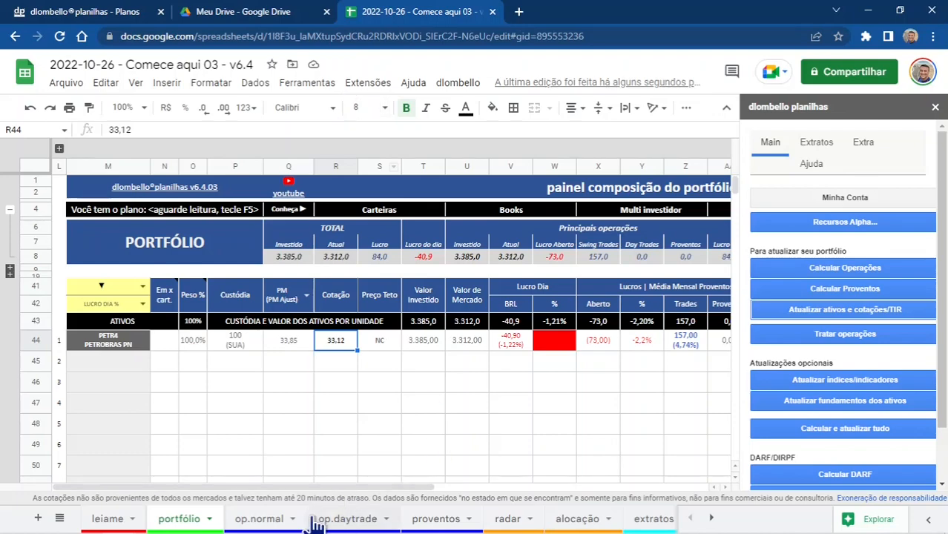
# Step: In op.normal rows 8 and 9, record IRDM11: 100 bought at 98,99 on 22/02/2022 and 50 sold at 99,89 on 19/10/2022
pyautogui.click(259, 521)
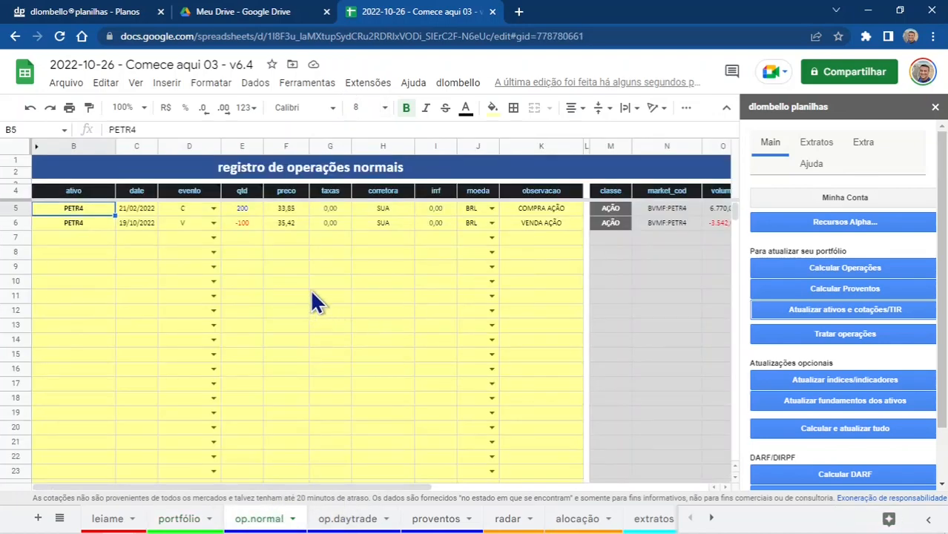
pyautogui.click(92, 239)
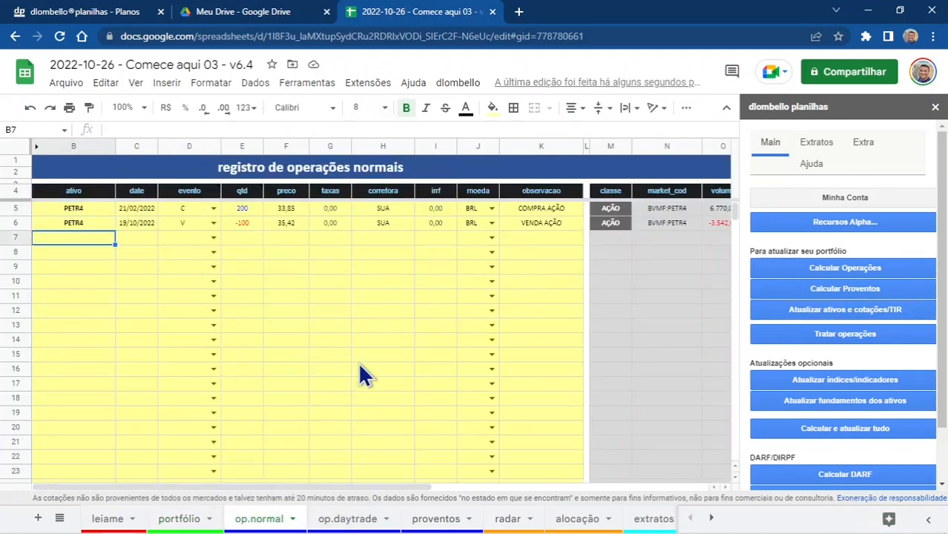
pyautogui.click(86, 259)
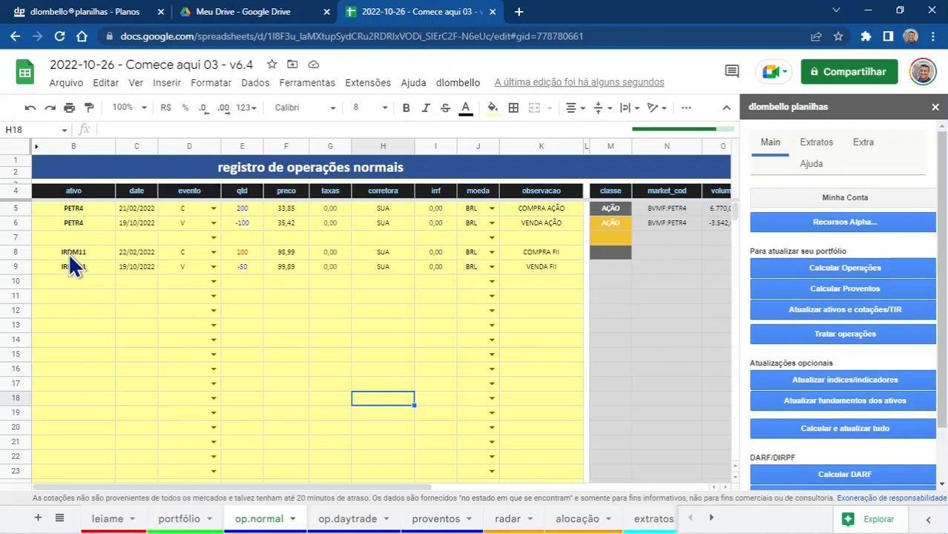
pyautogui.click(69, 254)
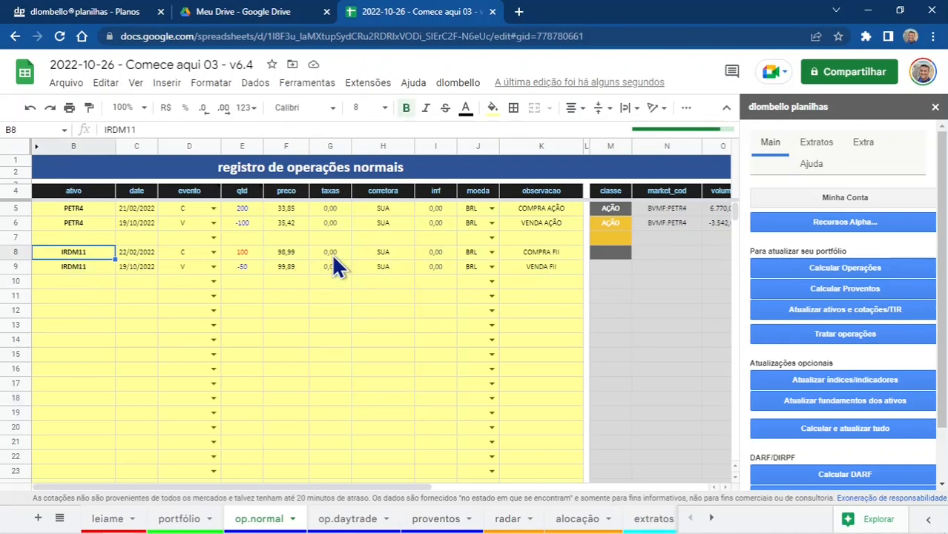
pyautogui.click(89, 268)
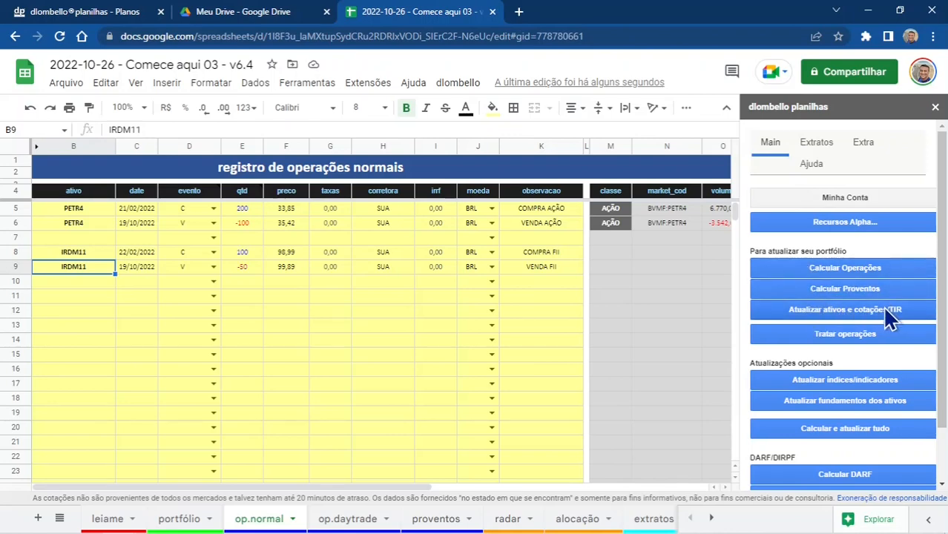
# Step: Recalculate the operations, update assets and quotes/TIR, and check the IRDM11 quote on the portfólio sheet
pyautogui.click(864, 268)
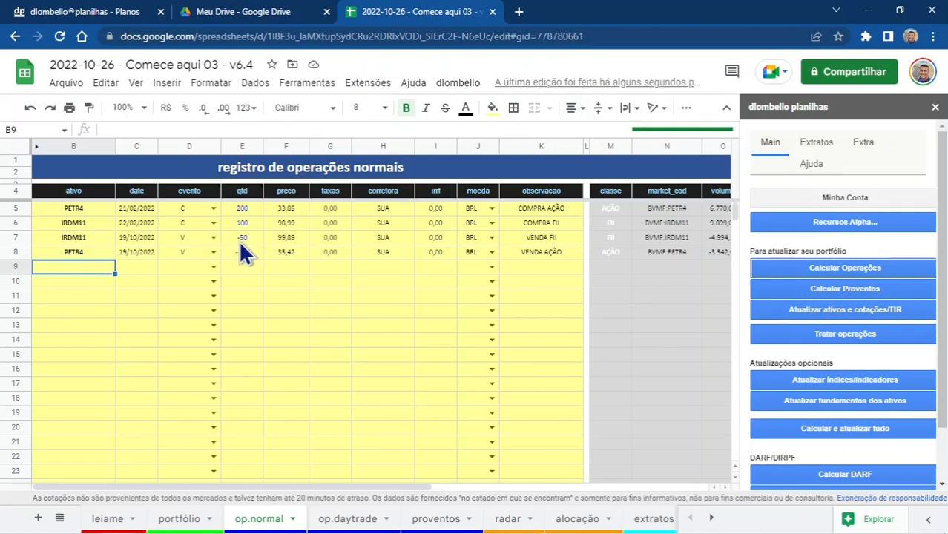
pyautogui.click(827, 307)
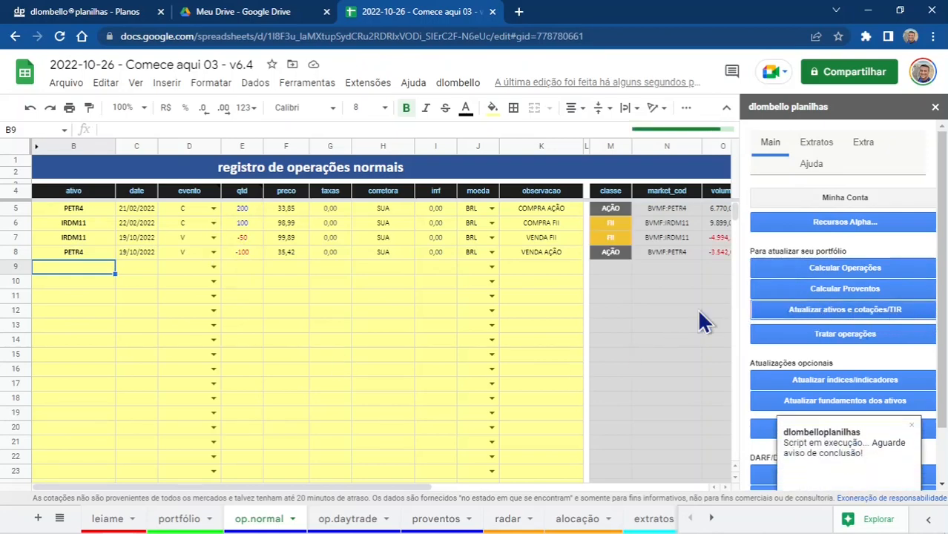
pyautogui.click(190, 524)
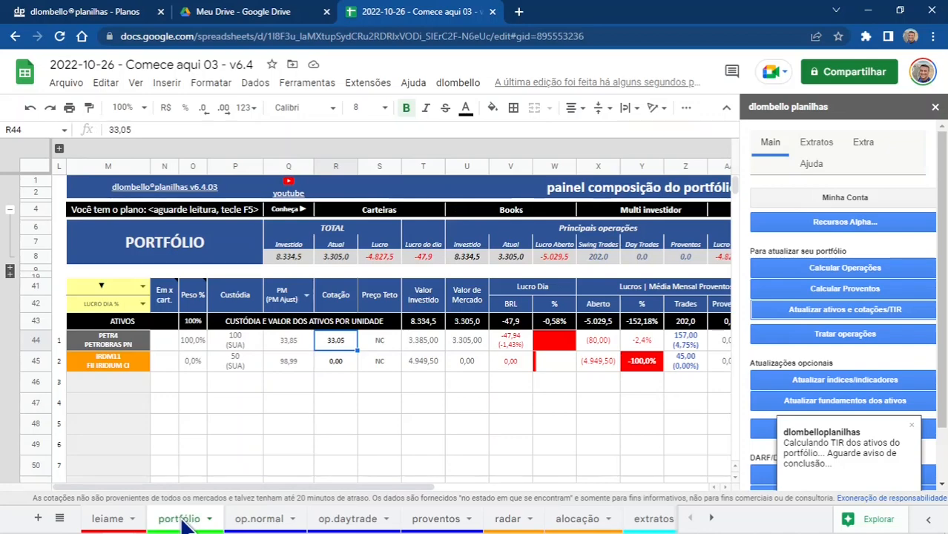
pyautogui.click(338, 368)
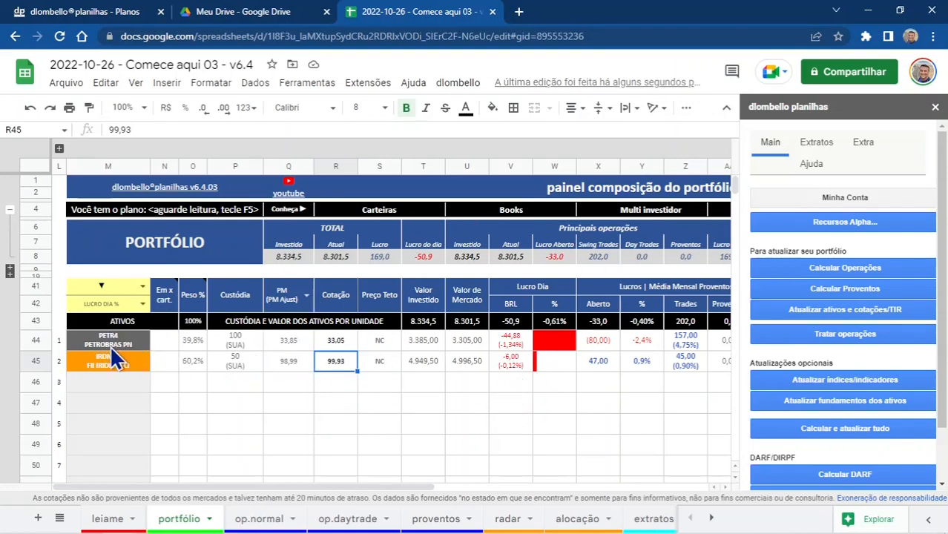
# Step: Set the sorting criterion of the portfolio's asset list to VALOR INVESTIDO
pyautogui.click(142, 303)
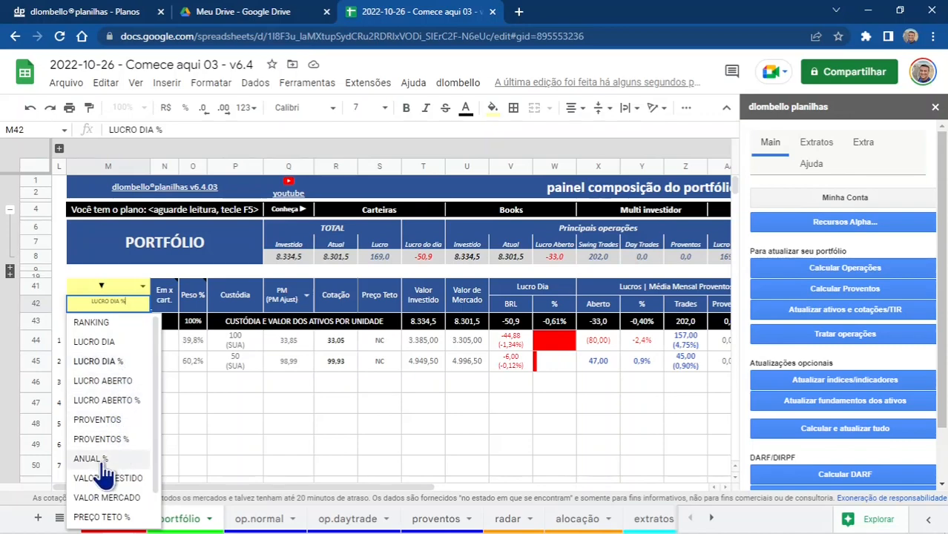
pyautogui.scroll(-1, 117, 457)
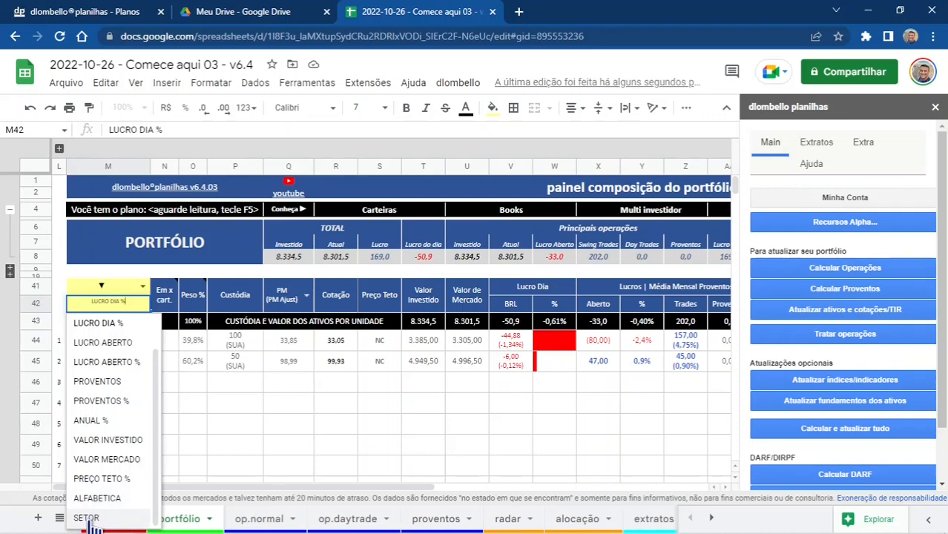
pyautogui.click(117, 441)
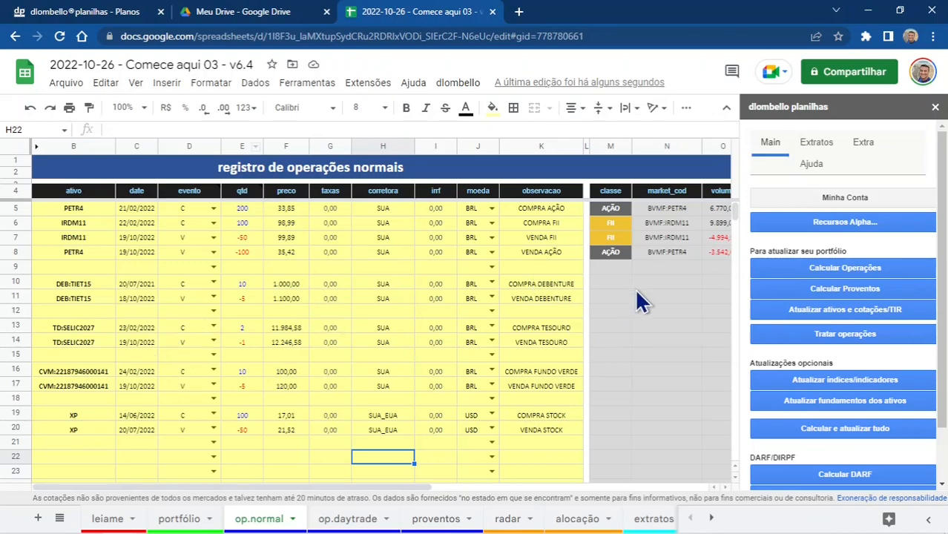
# Step: Examine the debenture, Tesouro, Fundo Verde and XP stock buy and sell entries in op.normal rows 10 to 20, including XP's broker
pyautogui.click(61, 284)
pyautogui.moveTo(86, 283); pyautogui.dragTo(563, 304)
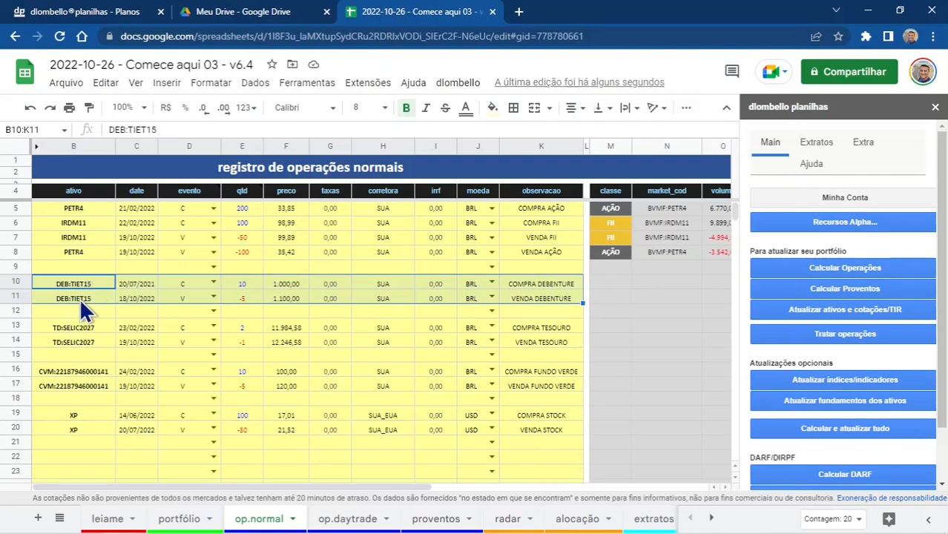
pyautogui.click(58, 331)
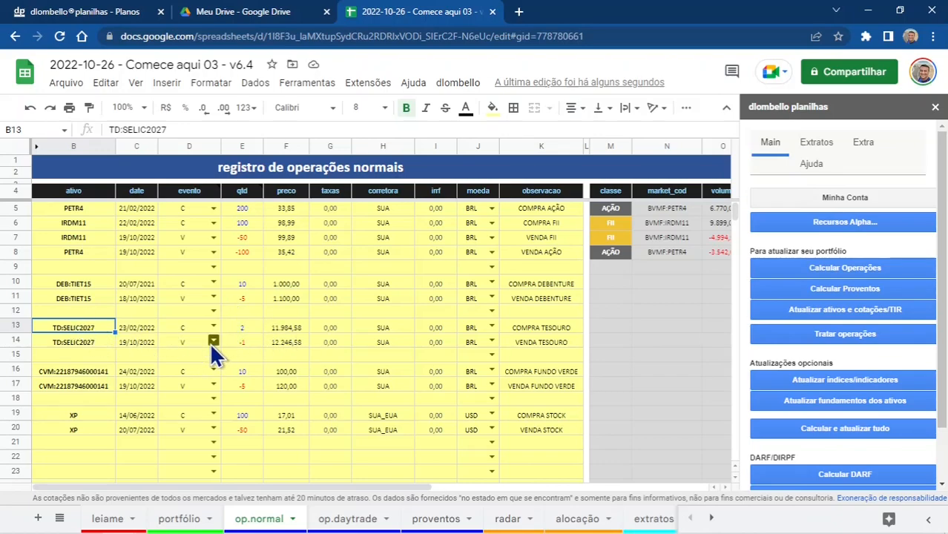
pyautogui.click(80, 371)
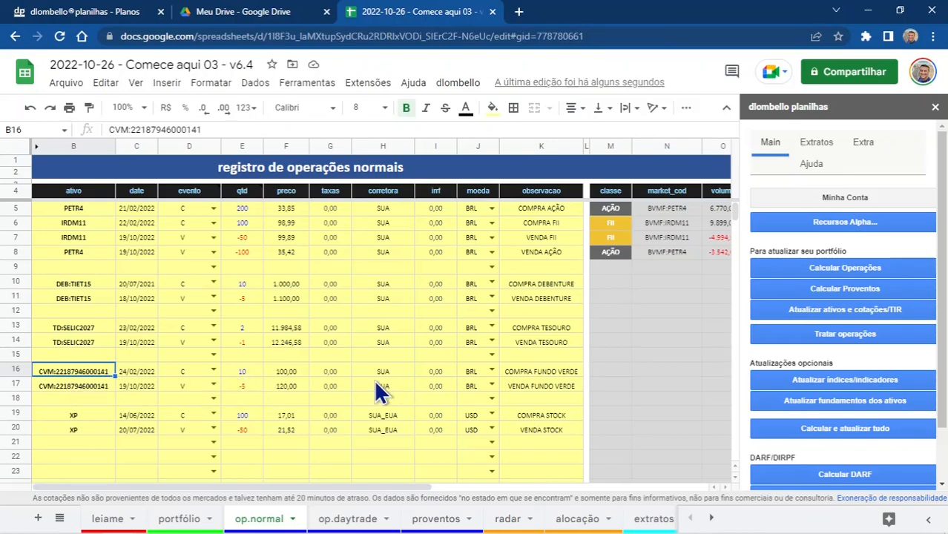
pyautogui.click(85, 417)
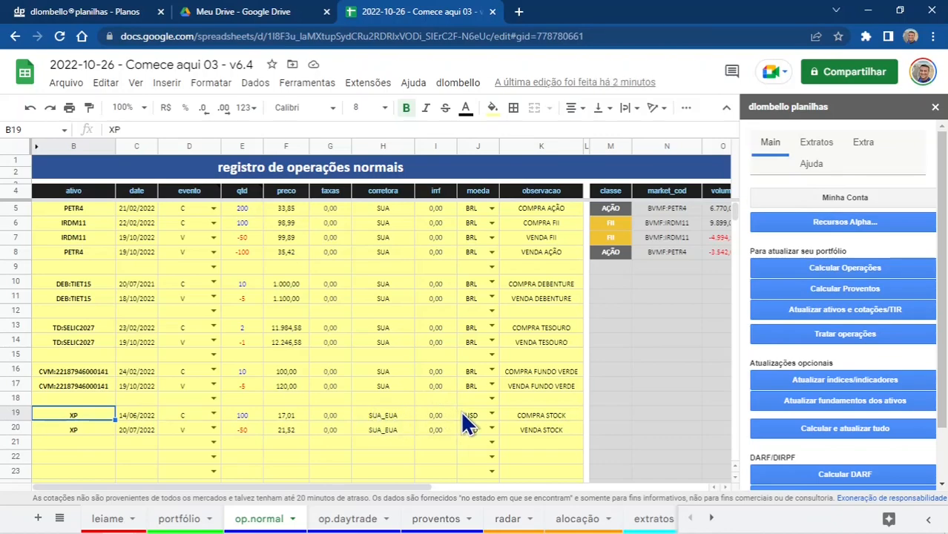
pyautogui.click(374, 415)
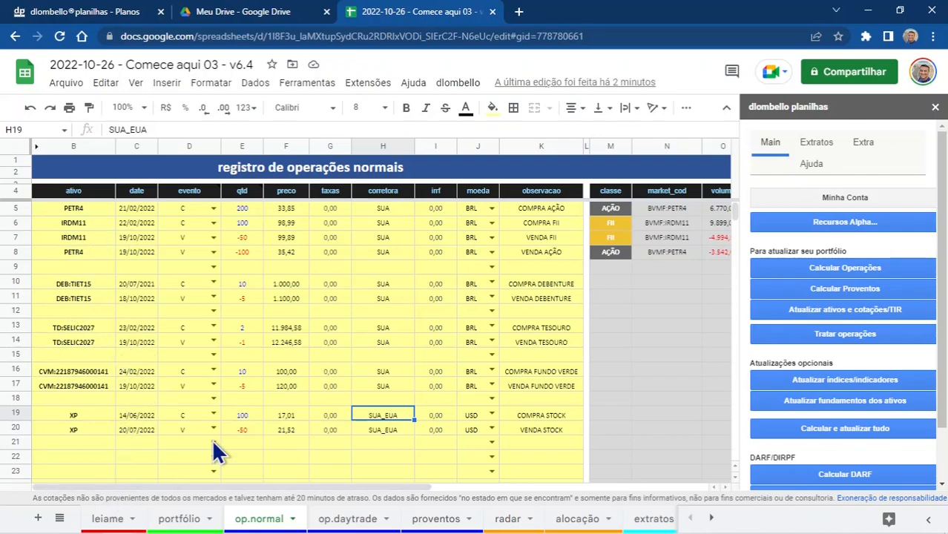
# Step: Run Calcular Operações and Atualizar ativos e cotações/TIR for the newly entered assets and show the results on the portfólio sheet
pyautogui.click(853, 266)
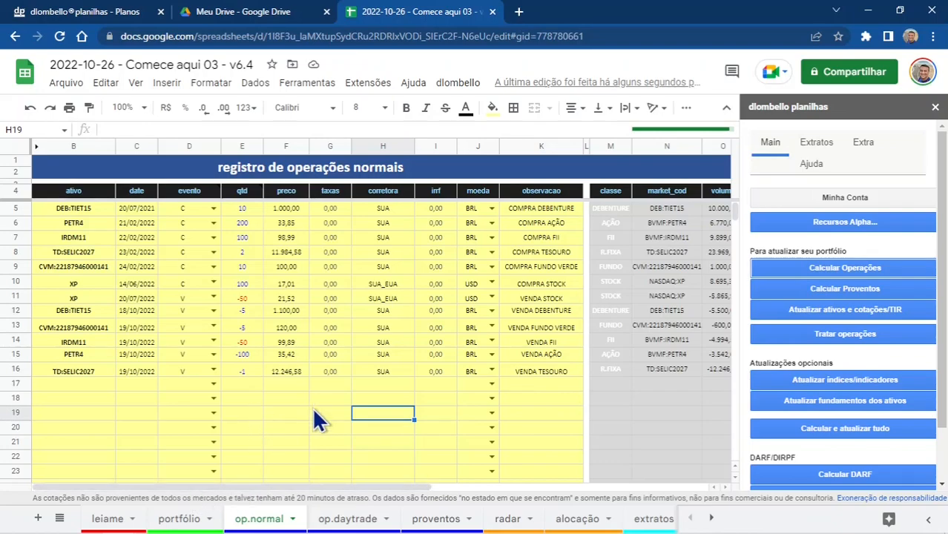
pyautogui.click(845, 309)
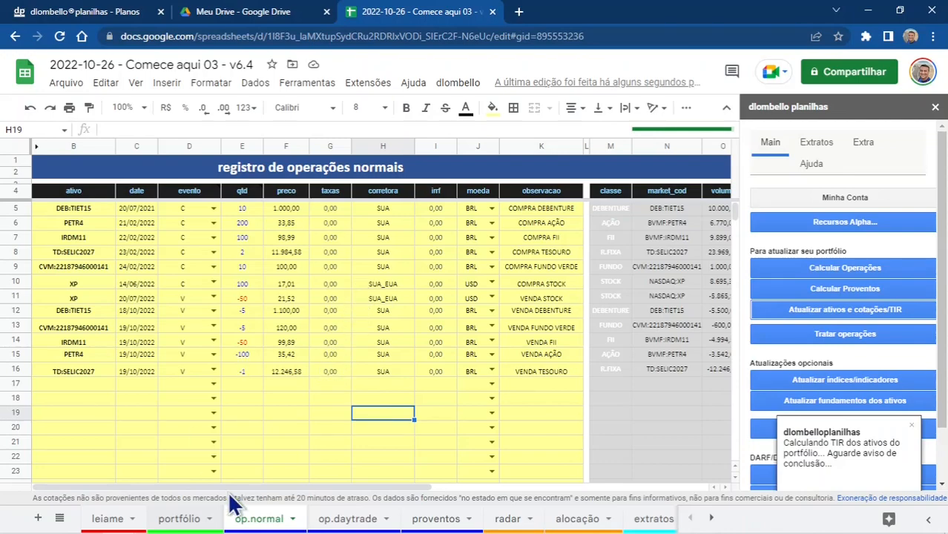
pyautogui.click(215, 519)
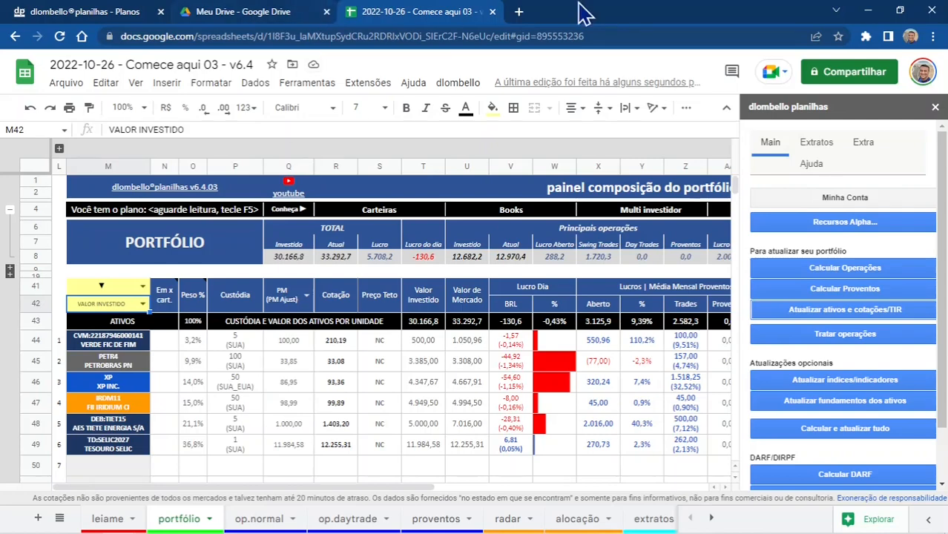
# Step: Open the dlombelloplanilhas WebApp at app.dlombelloplanilhas.com in a new browser tab
pyautogui.click(519, 12)
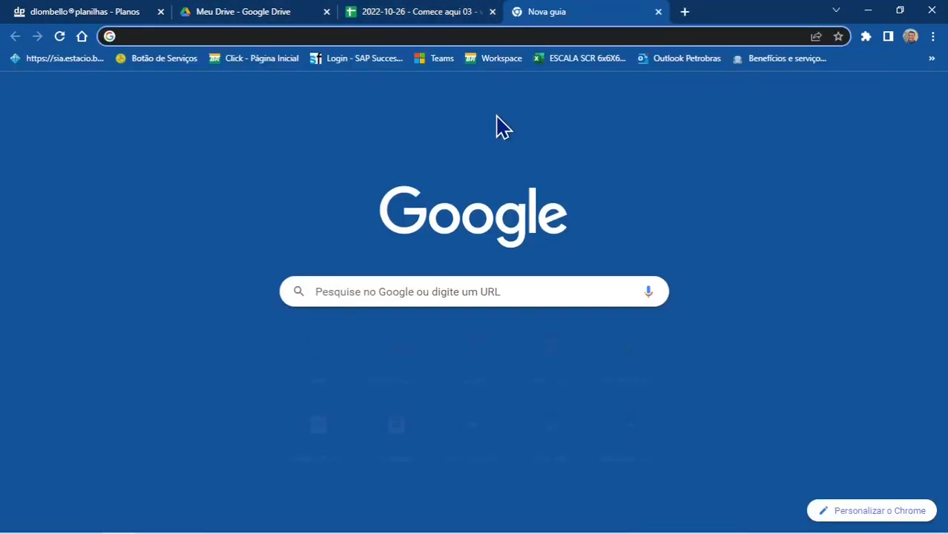
pyautogui.write('app')
pyautogui.press('Right')
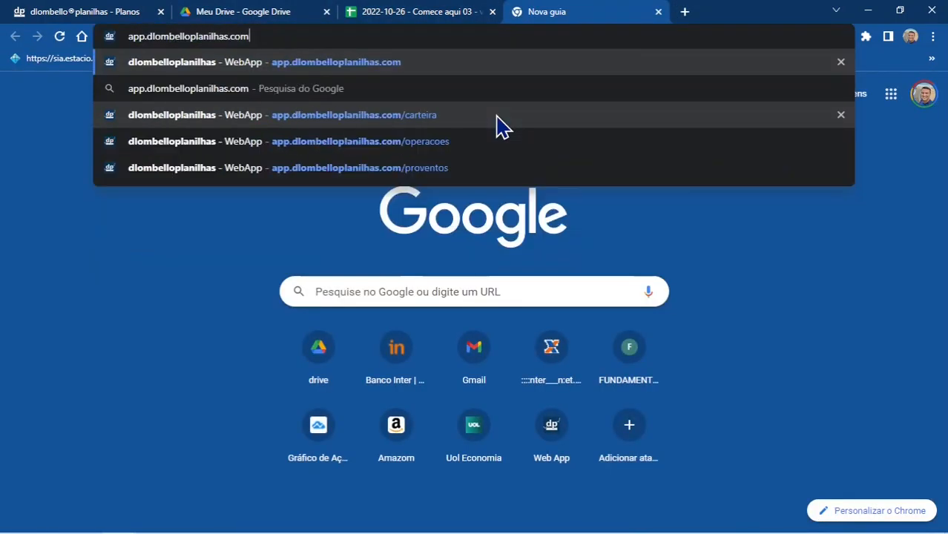
pyautogui.press('Return')
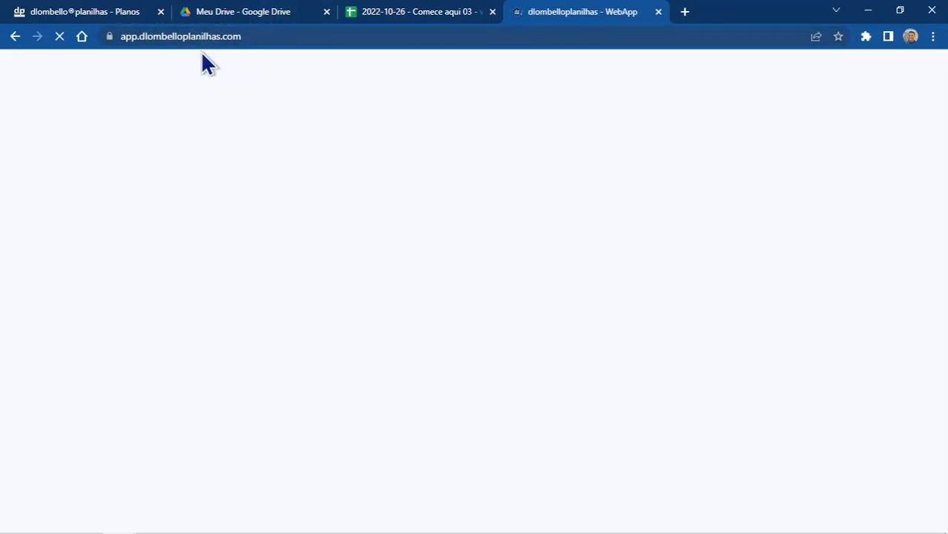
# Step: Show the WebApp's Operações page and copy all recorded operations, B5:K16, from the spreadsheet's op.normal sheet
pyautogui.click(411, 16)
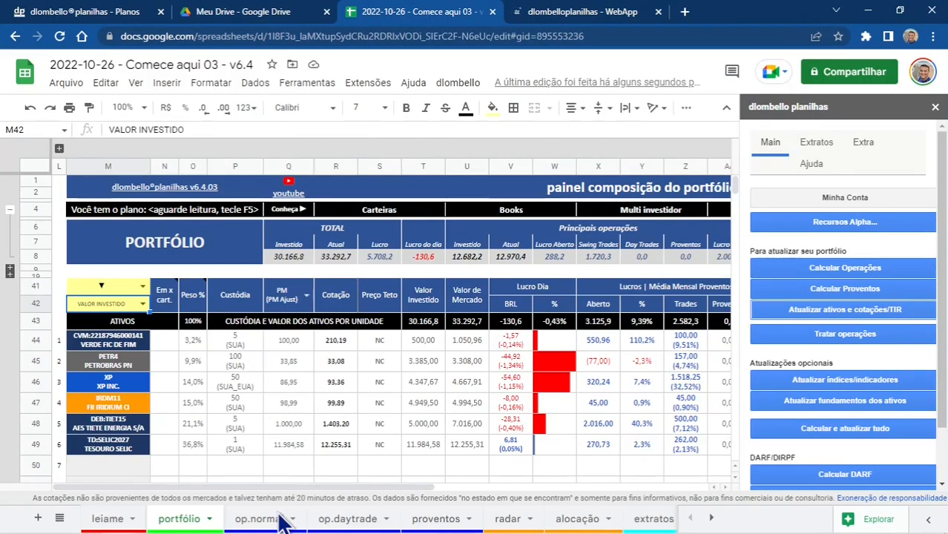
pyautogui.click(260, 519)
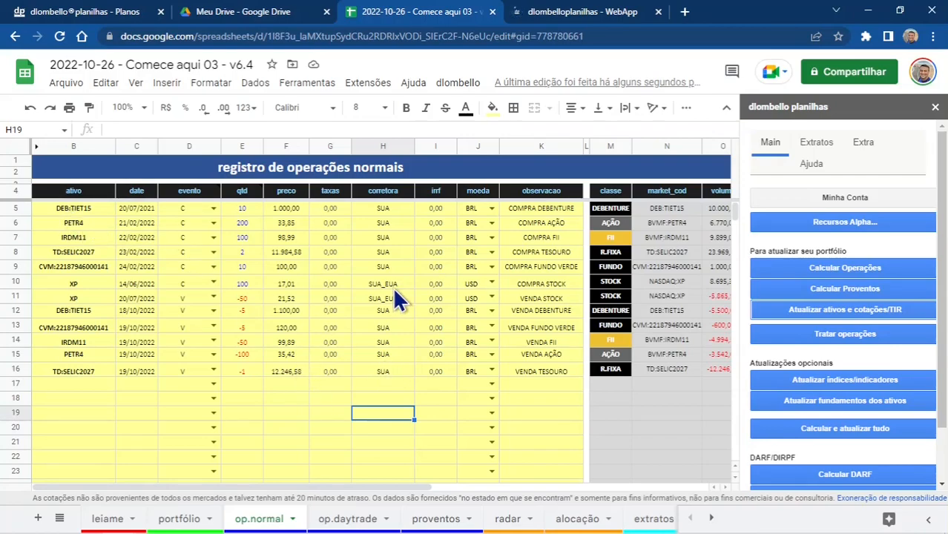
pyautogui.click(564, 20)
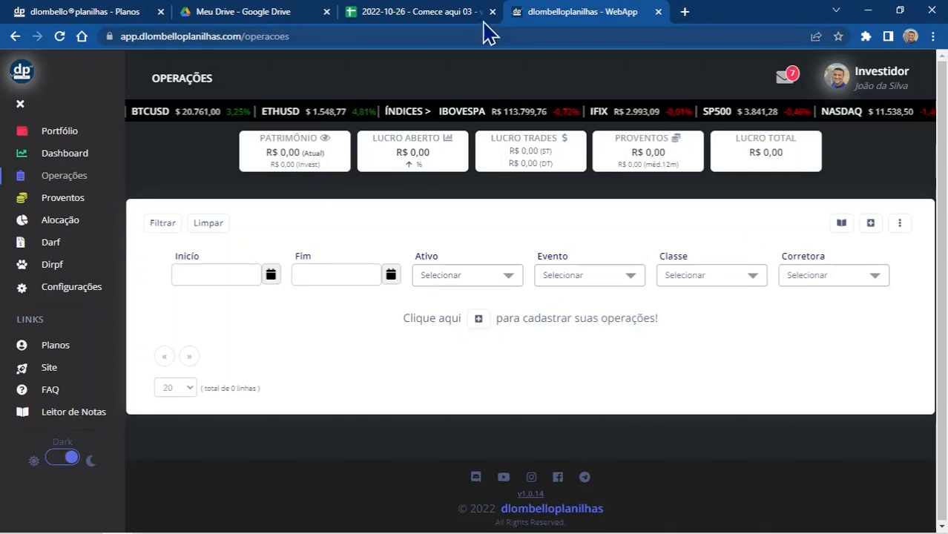
pyautogui.click(451, 31)
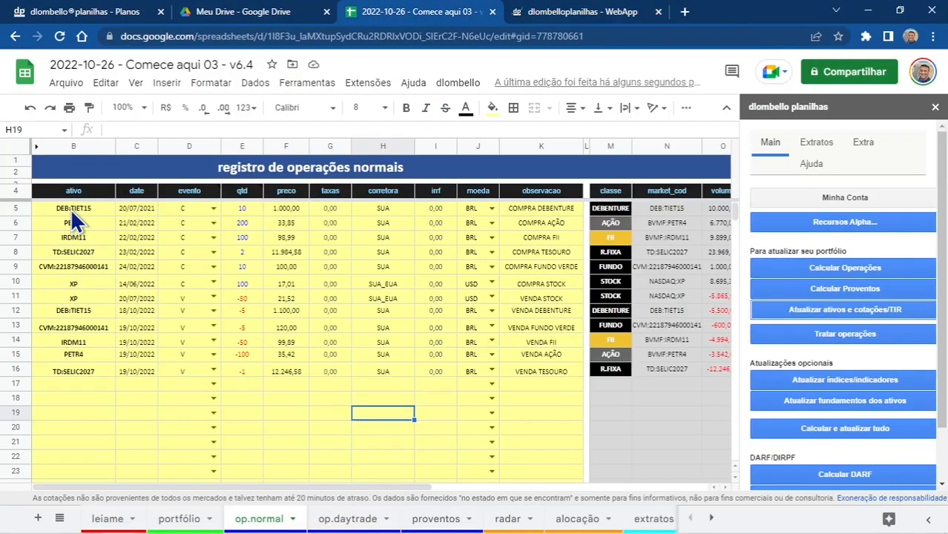
pyautogui.moveTo(73, 209); pyautogui.dragTo(551, 368)
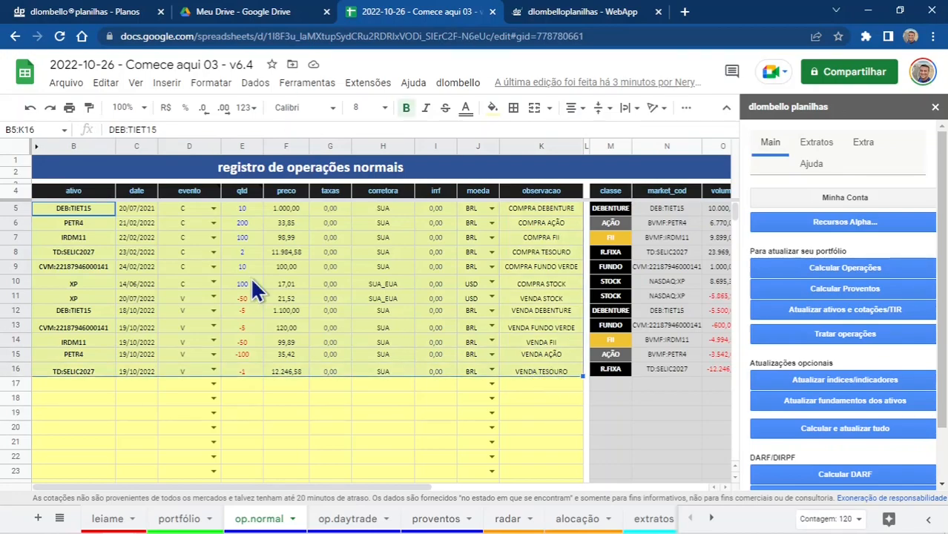
# Step: In the WebApp's Operações page, paste the copied operations into the Adicionar Operações grid and save them
pyautogui.click(593, 12)
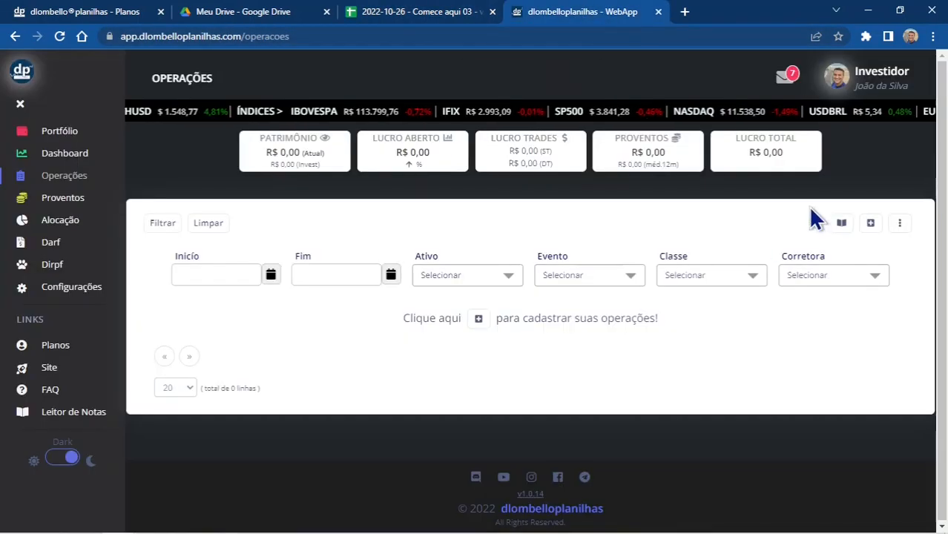
pyautogui.click(870, 223)
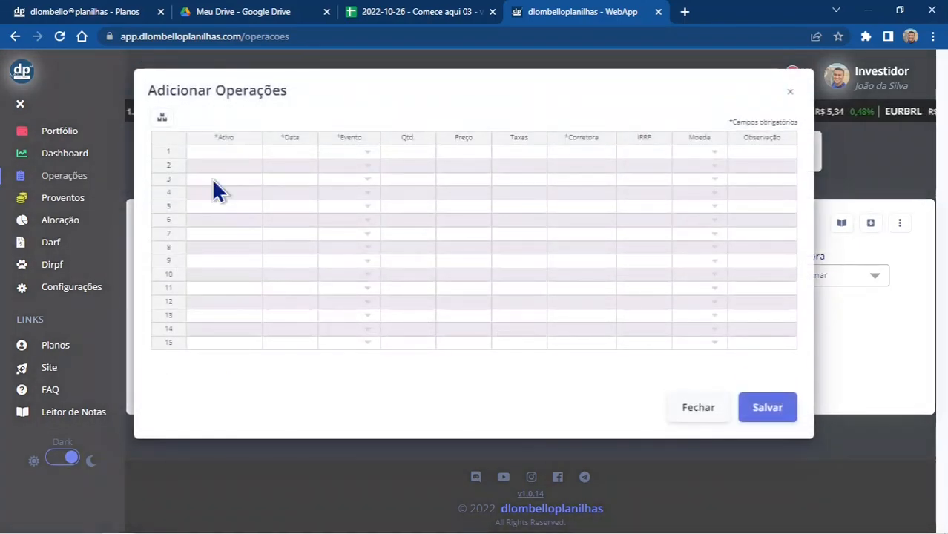
pyautogui.hotkey('ctrl', 'v')
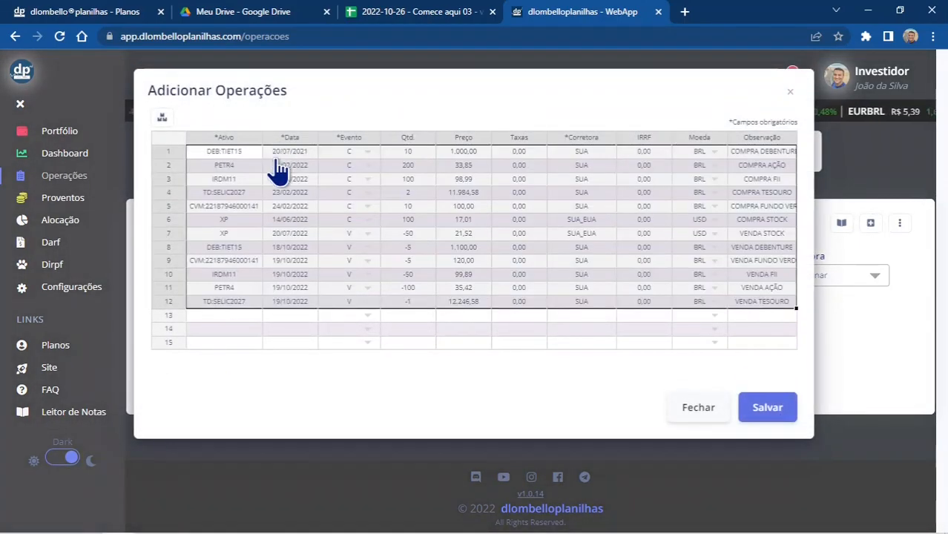
pyautogui.click(766, 413)
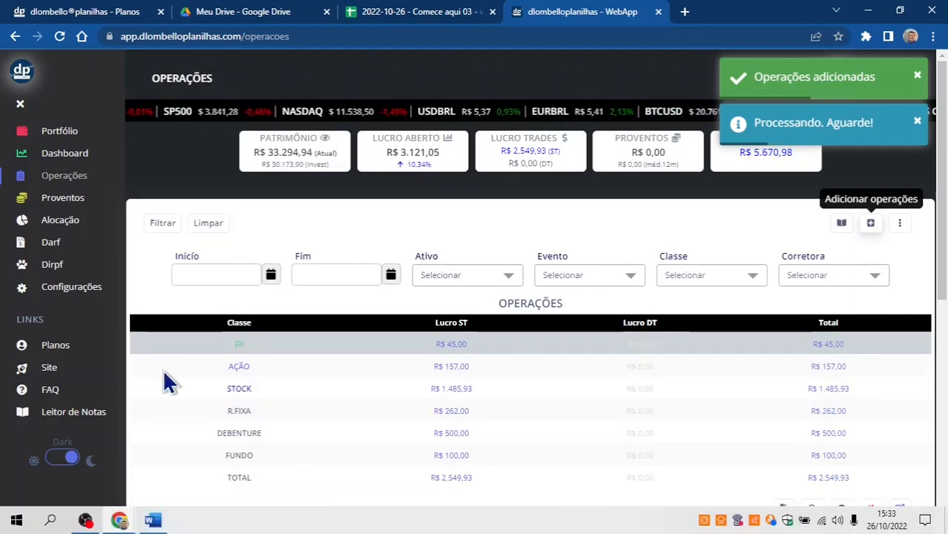
# Step: Review the WebApp's profit by asset class and the list of imported operations
pyautogui.click(63, 137)
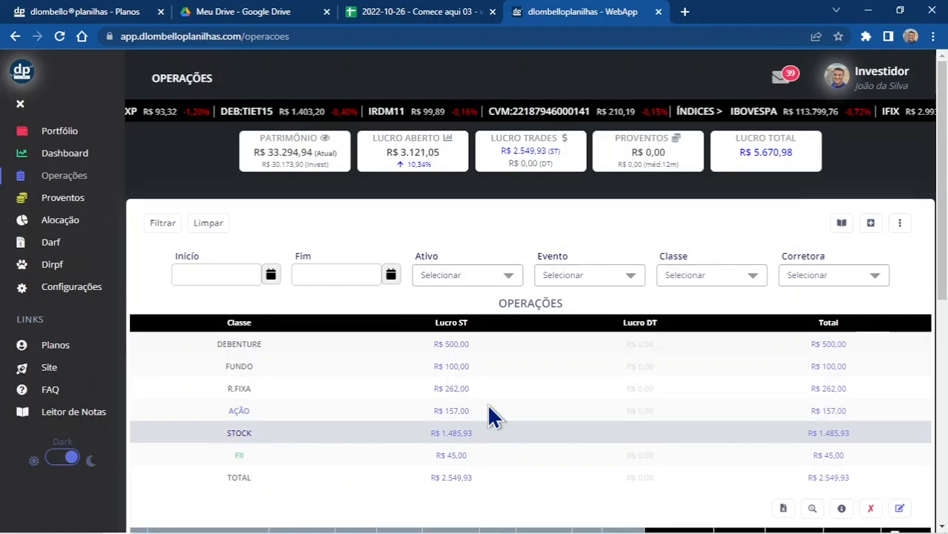
pyautogui.scroll(-3, 492, 393)
pyautogui.scroll(-2, 489, 374)
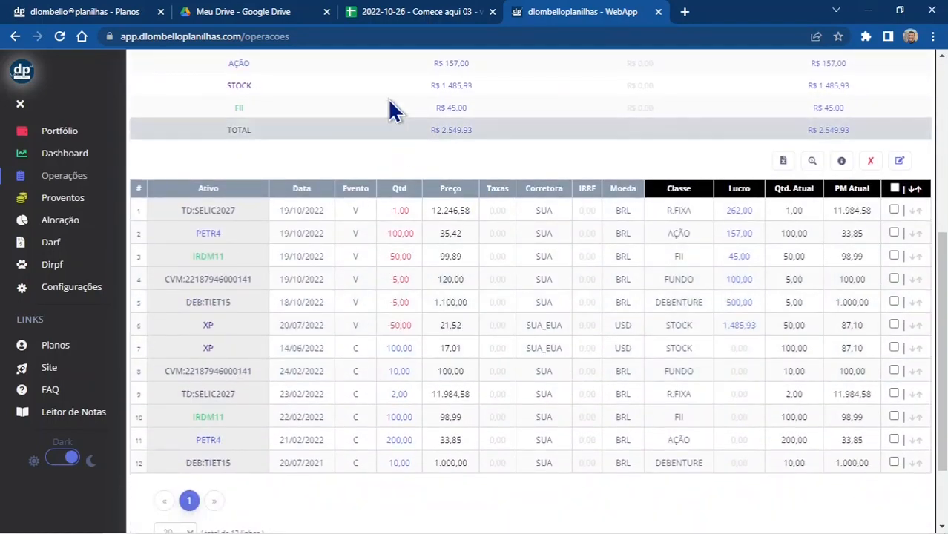
pyautogui.scroll(5, 459, 269)
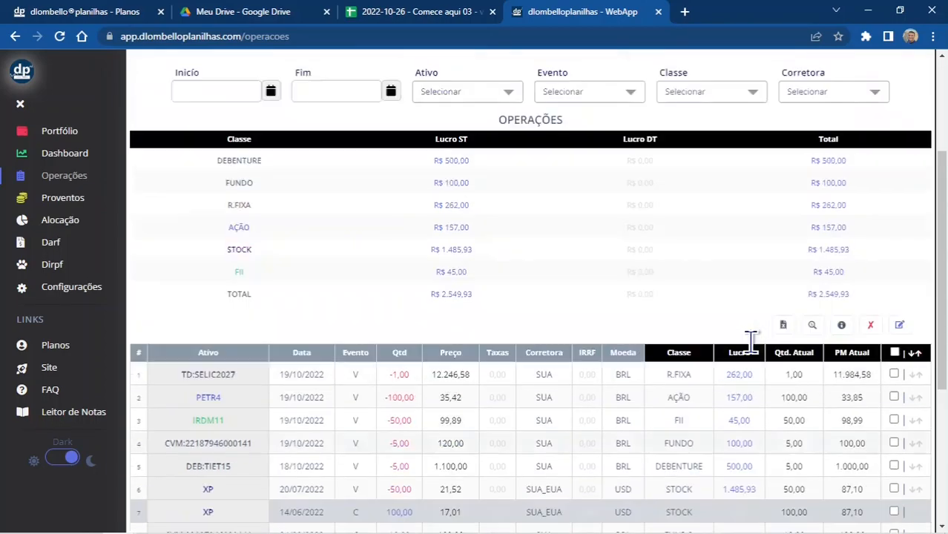
pyautogui.click(870, 224)
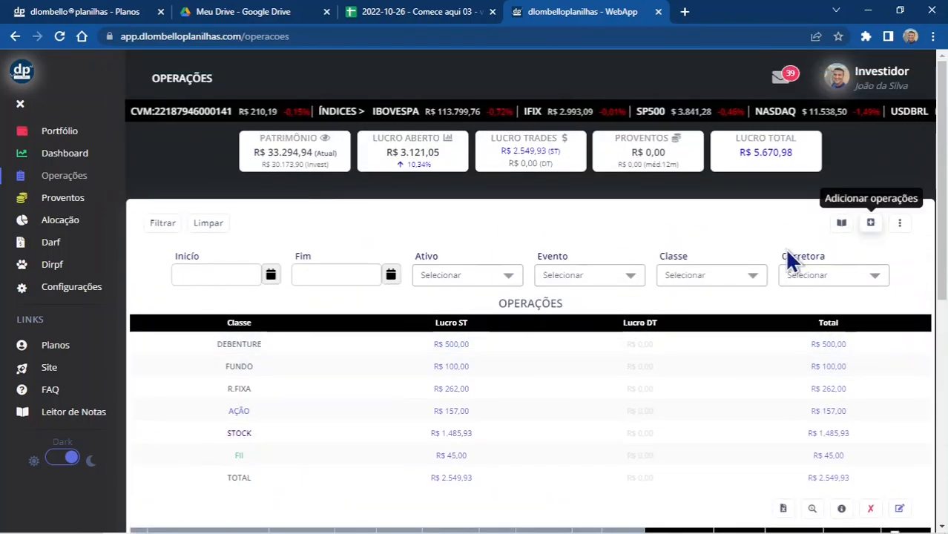
pyautogui.click(222, 151)
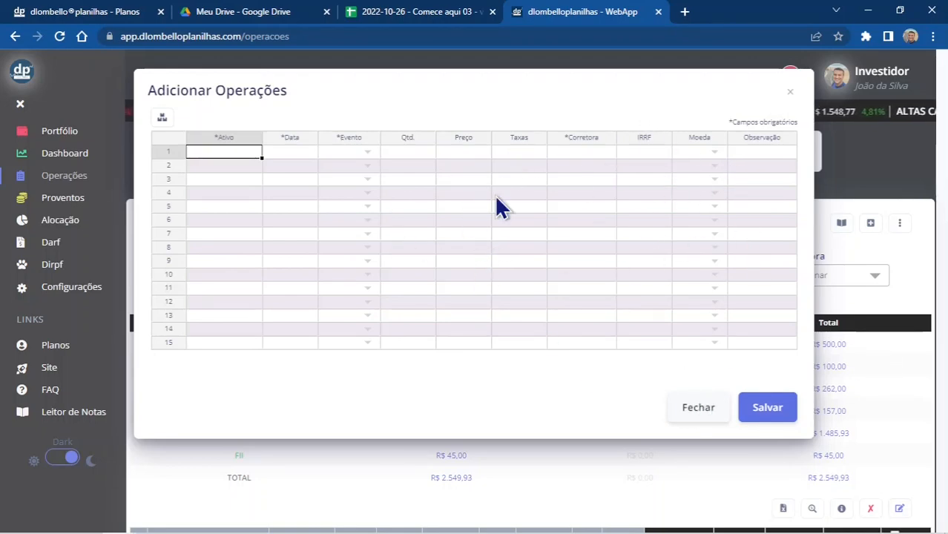
pyautogui.click(696, 410)
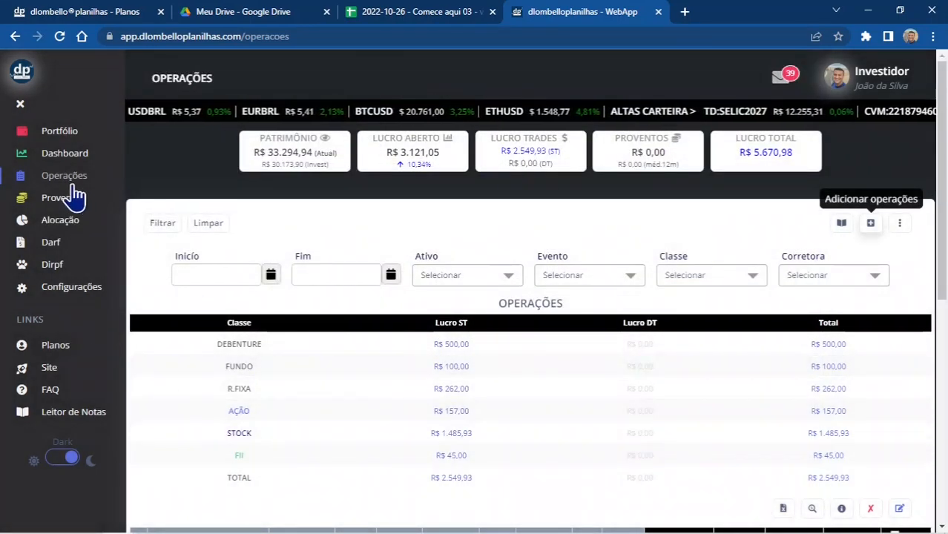
# Step: In the spreadsheet's op.normal rows 18 and 19, record PETR4 DT operations on 21/10/2022: 1000 at 36,59 and -1000 at 38,37, broker SUA, currency BRL
pyautogui.click(417, 16)
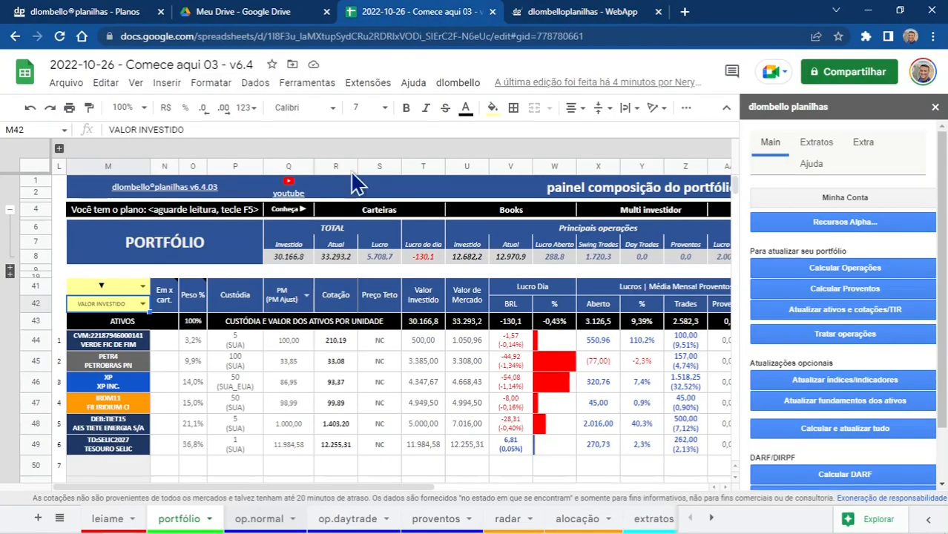
pyautogui.click(261, 519)
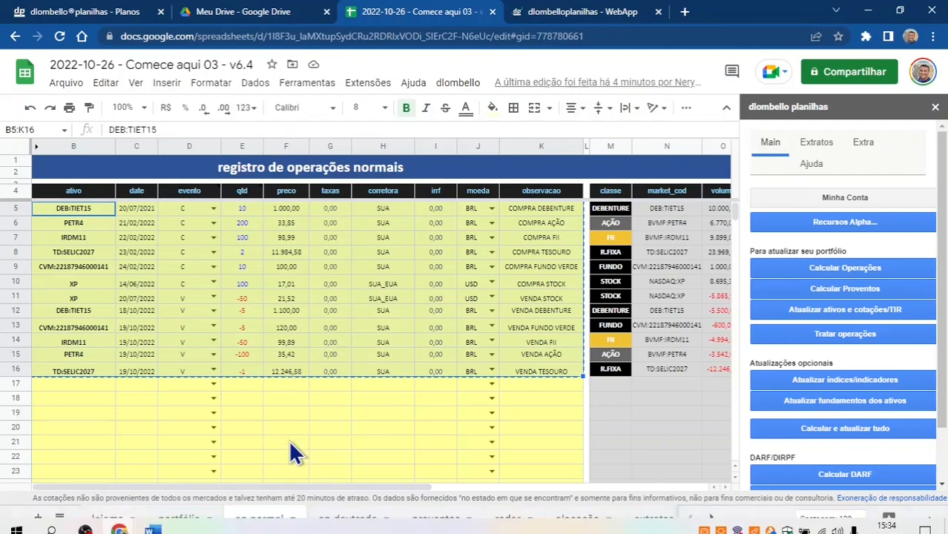
pyautogui.click(301, 402)
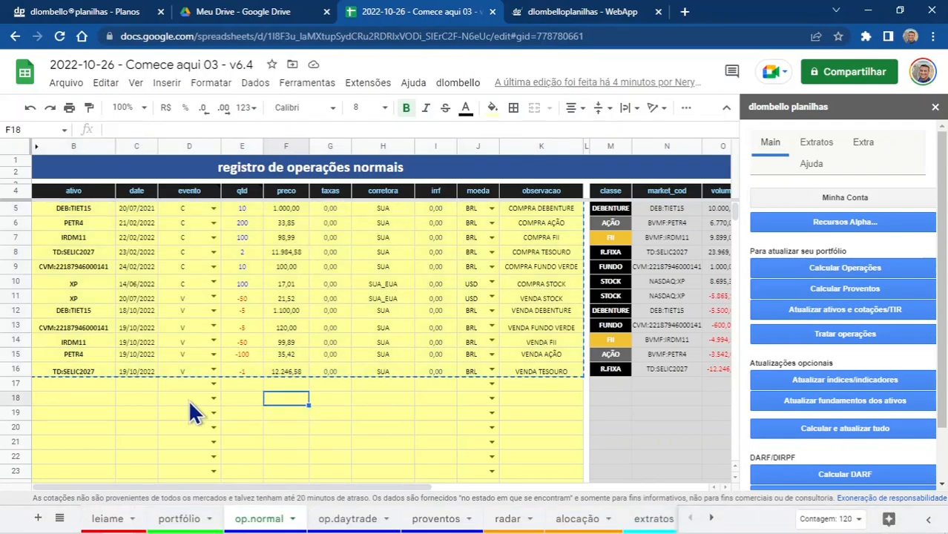
pyautogui.click(82, 383)
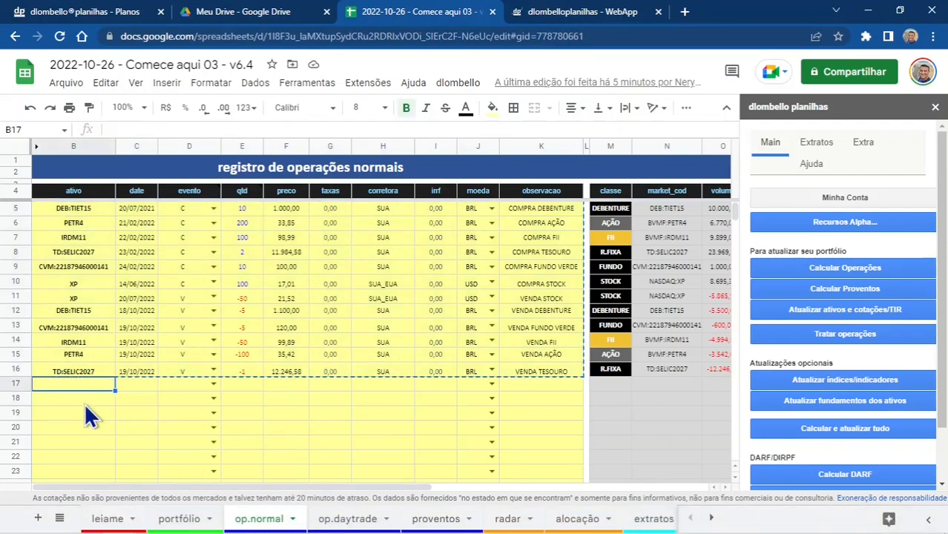
pyautogui.click(83, 397)
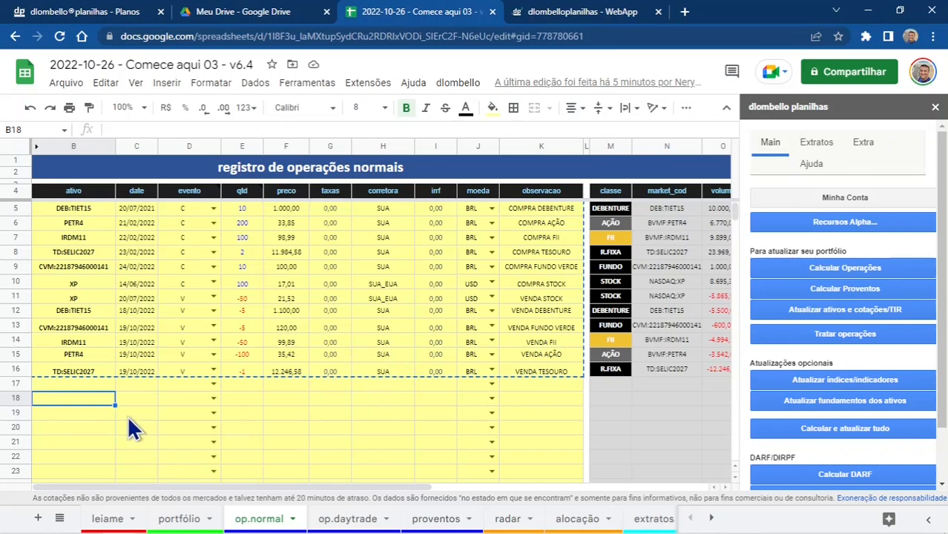
pyautogui.hotkey('alt', 'Tab')
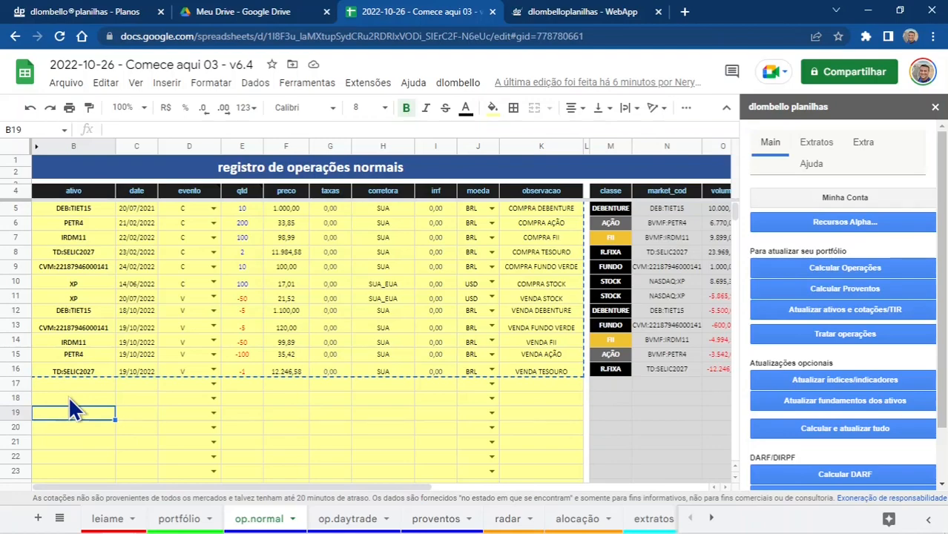
pyautogui.click(106, 399)
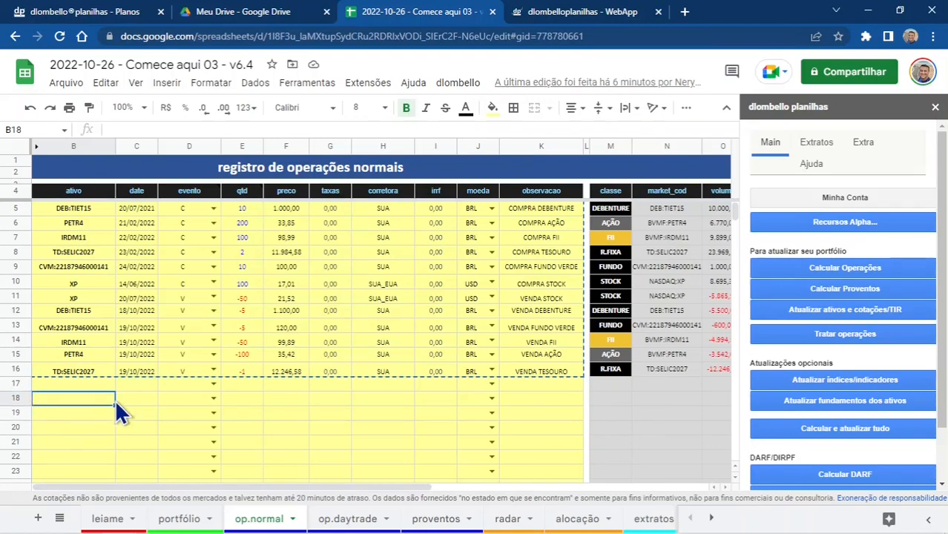
pyautogui.write('PETR4\t21/10/2022\tDT\t1000\t36,59\t0,00\tSUA\t0,00\tBRL PETR4\t21/10/2022\tDT\t-1000\t38,37\t0,00\tSUA\t0,00\tBRL')
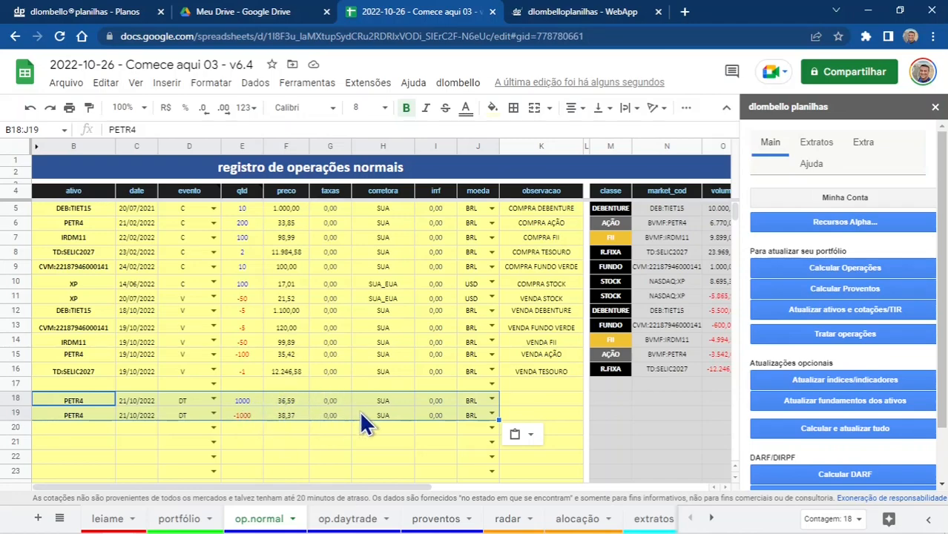
pyautogui.click(198, 399)
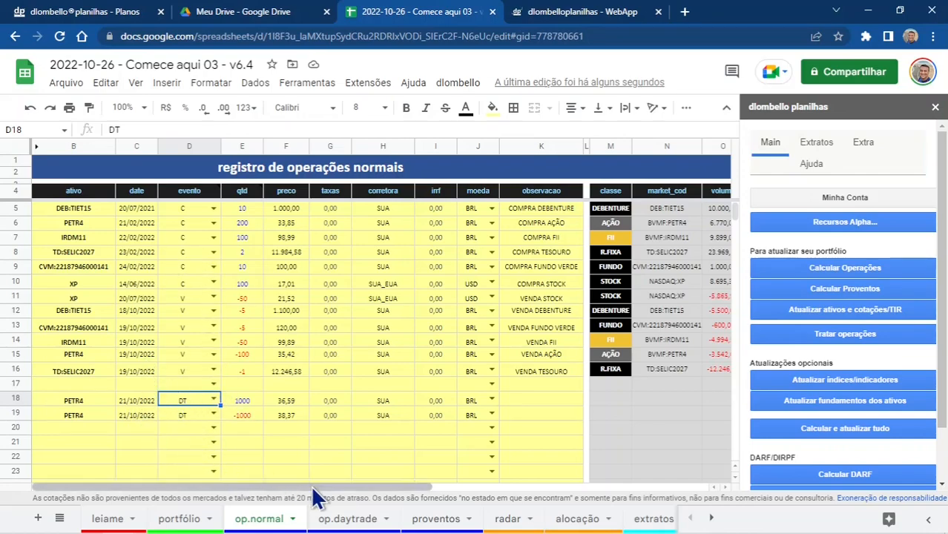
# Step: Check the op.daytrade sheet, then calculate the operations from op.normal and accept applying the calculated data
pyautogui.click(336, 523)
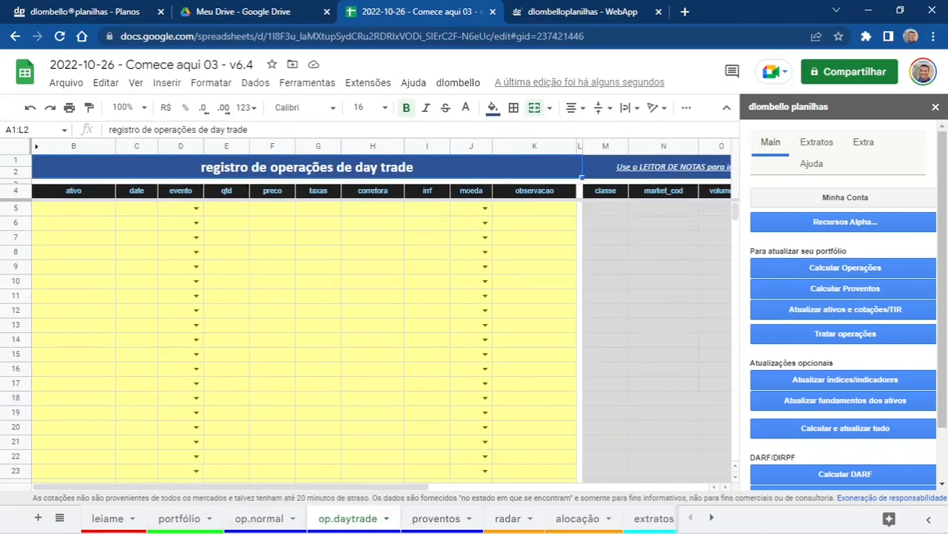
pyautogui.click(263, 368)
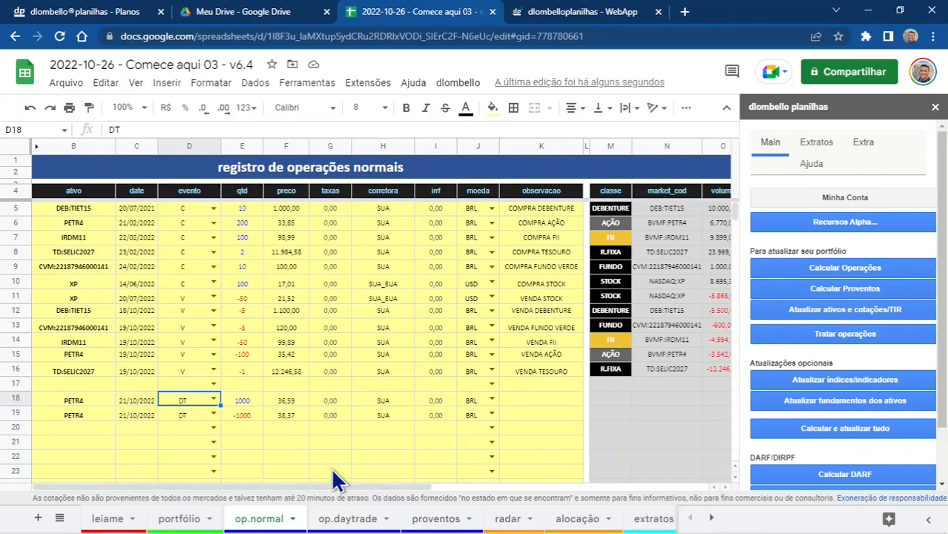
pyautogui.click(860, 271)
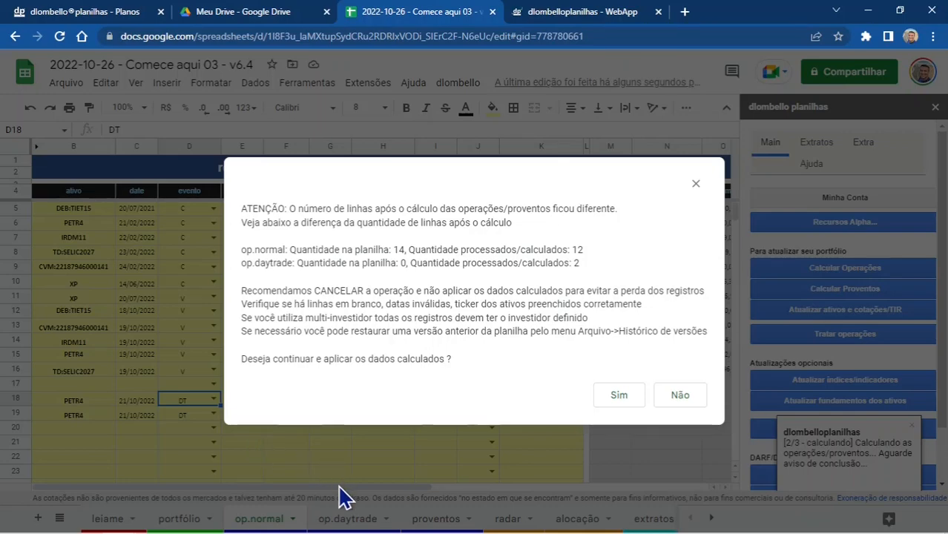
pyautogui.moveTo(353, 504)
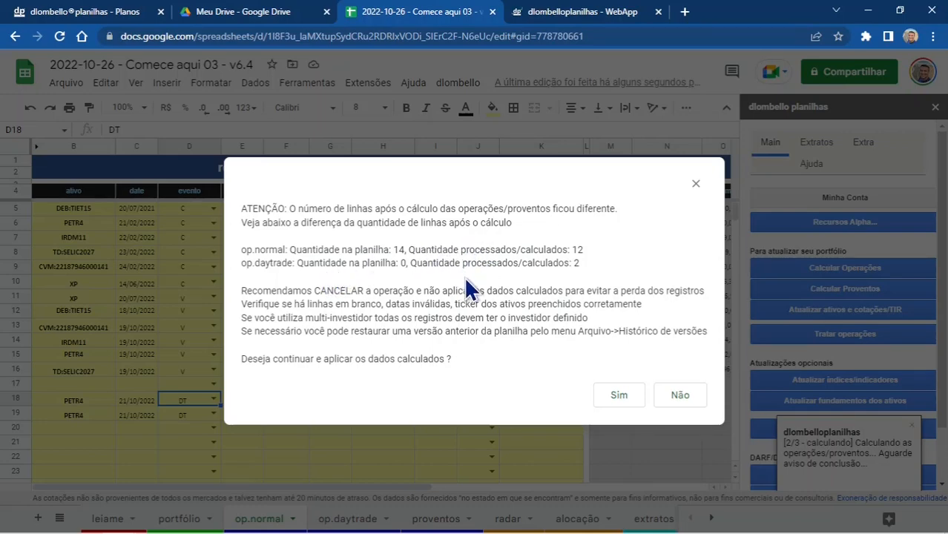
pyautogui.click(620, 405)
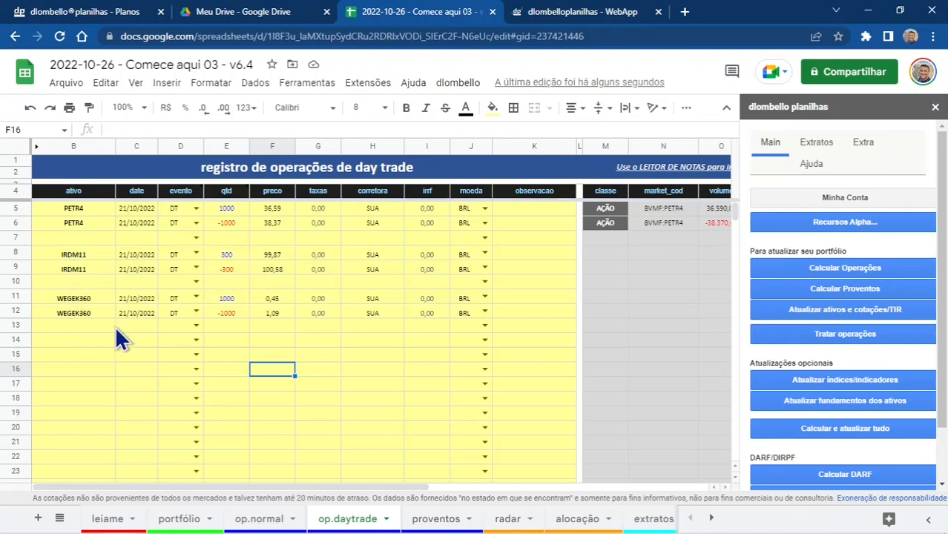
# Step: Calculate the operations on op.daytrade and, with the side panel closed, inspect the lucro of the IRDM11, PETR4 and WEGEK360 sales
pyautogui.click(827, 268)
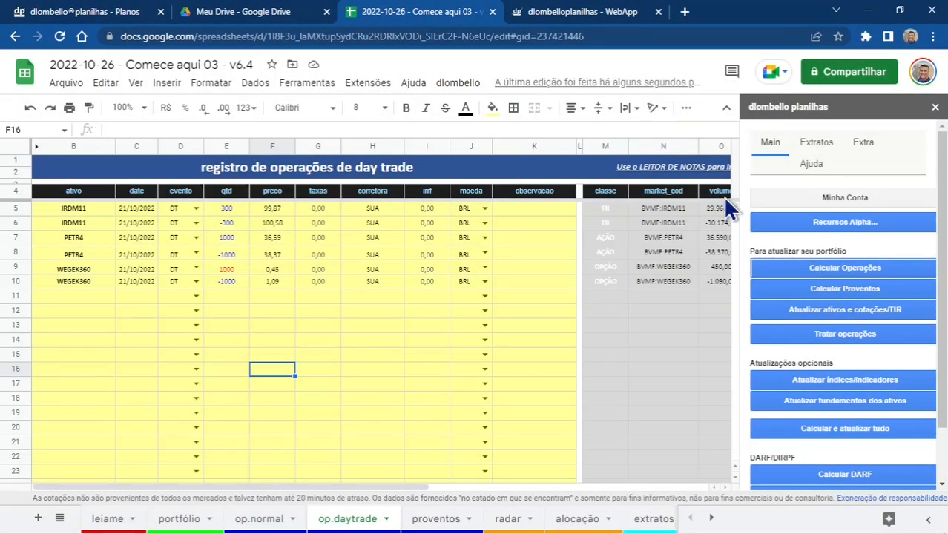
pyautogui.click(934, 111)
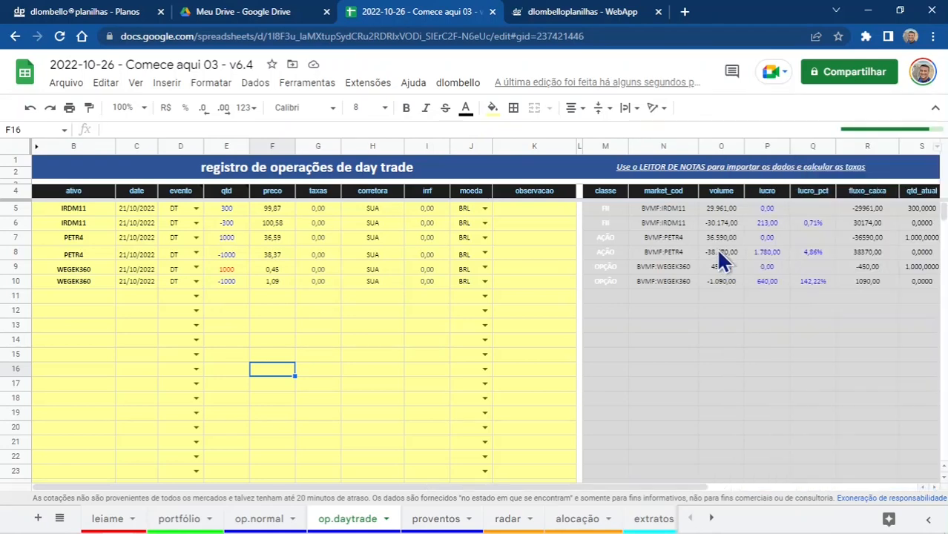
pyautogui.click(767, 223)
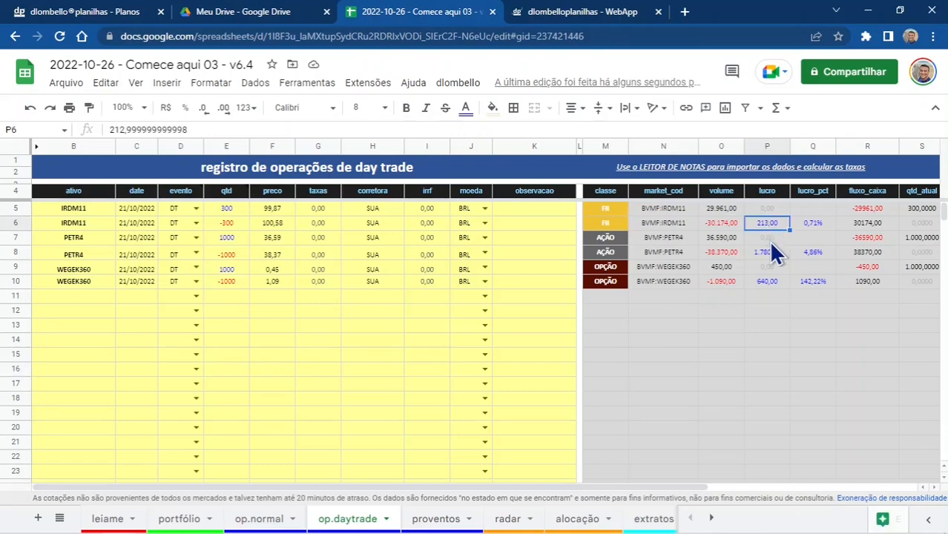
pyautogui.click(770, 252)
pyautogui.click(774, 281)
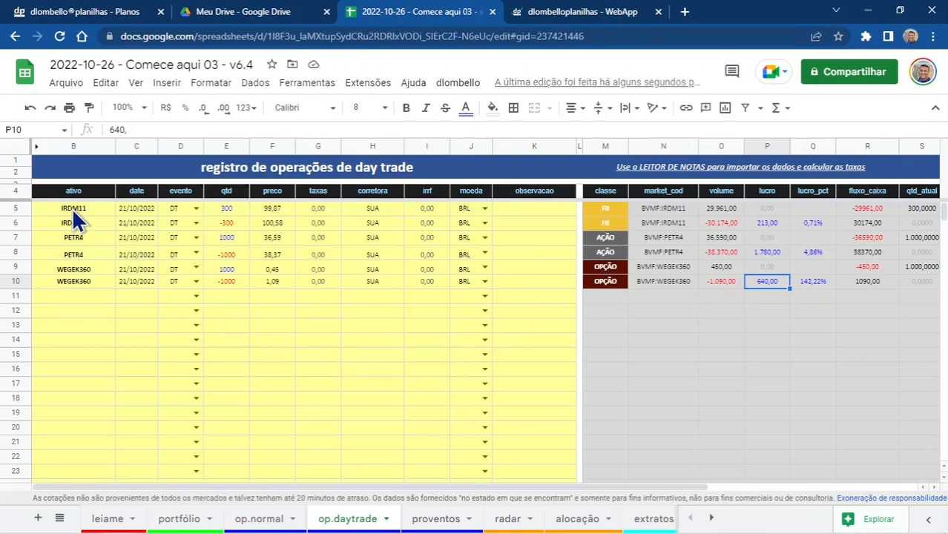
# Step: Compare the spreadsheet's separate op.normal and op.daytrade records with the WebApp's single Operações page
pyautogui.click(259, 517)
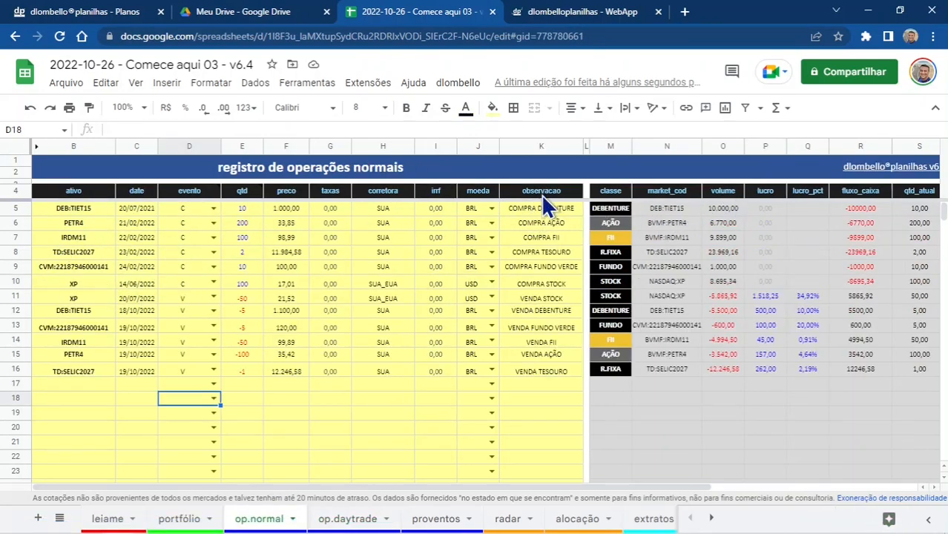
pyautogui.click(356, 517)
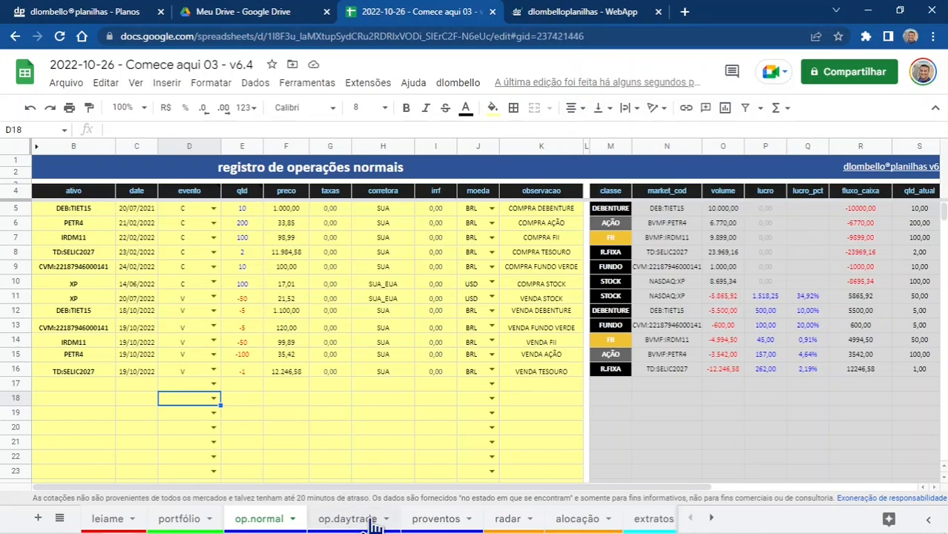
pyautogui.click(579, 13)
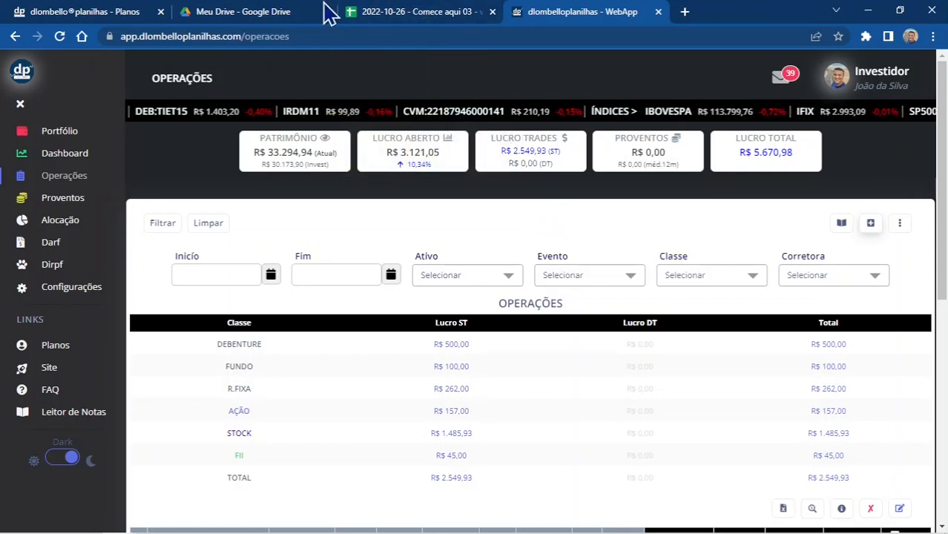
pyautogui.click(394, 17)
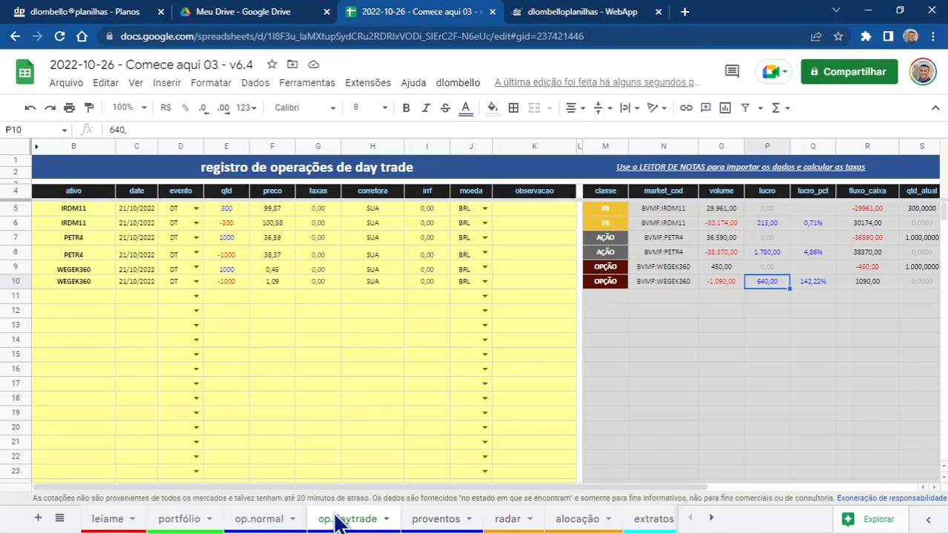
pyautogui.click(274, 523)
pyautogui.click(339, 519)
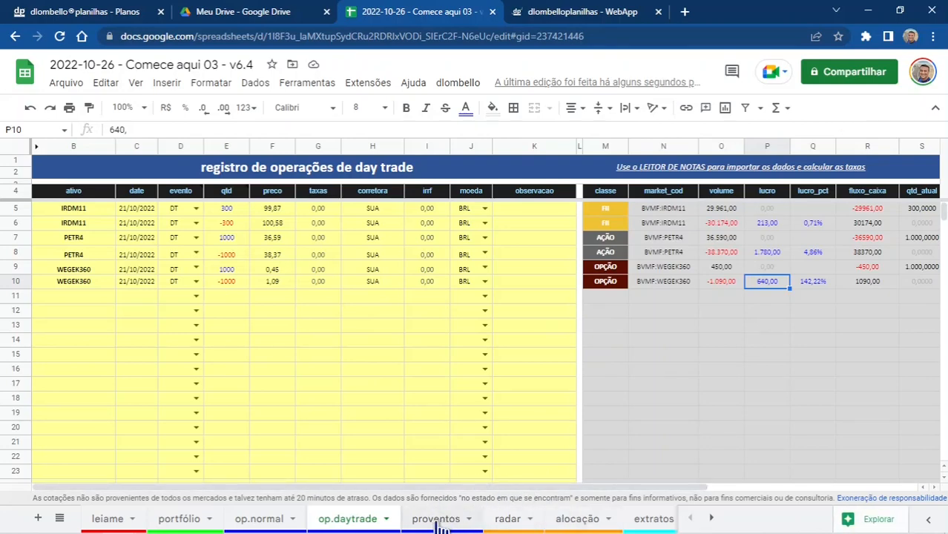
# Step: On the proventos sheet, record PETR4 DIVIDENDO 672,00 on 20/09/2022 and IRDM11 RENDIMENTO 58,50 on 14/10/2022, irrf 0,00, currency BRL, broker SUA
pyautogui.click(431, 523)
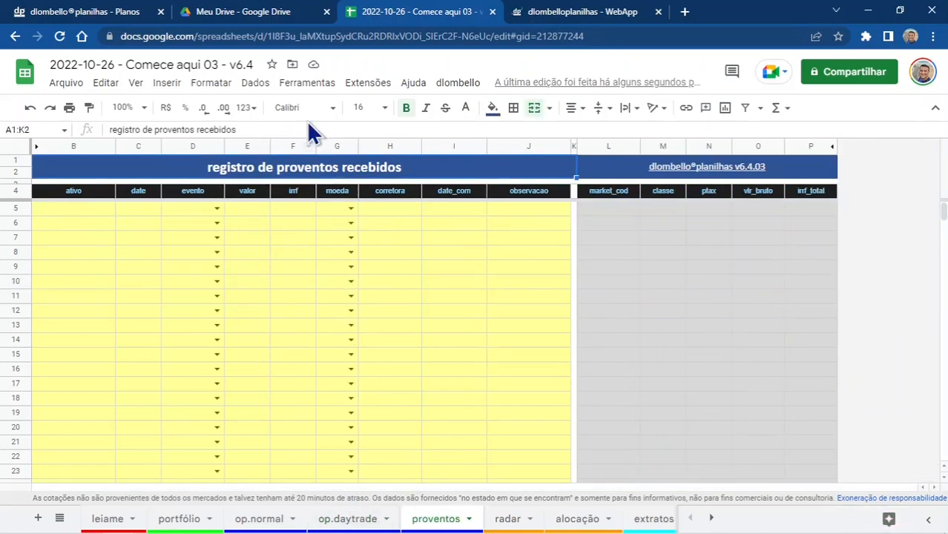
pyautogui.click(256, 523)
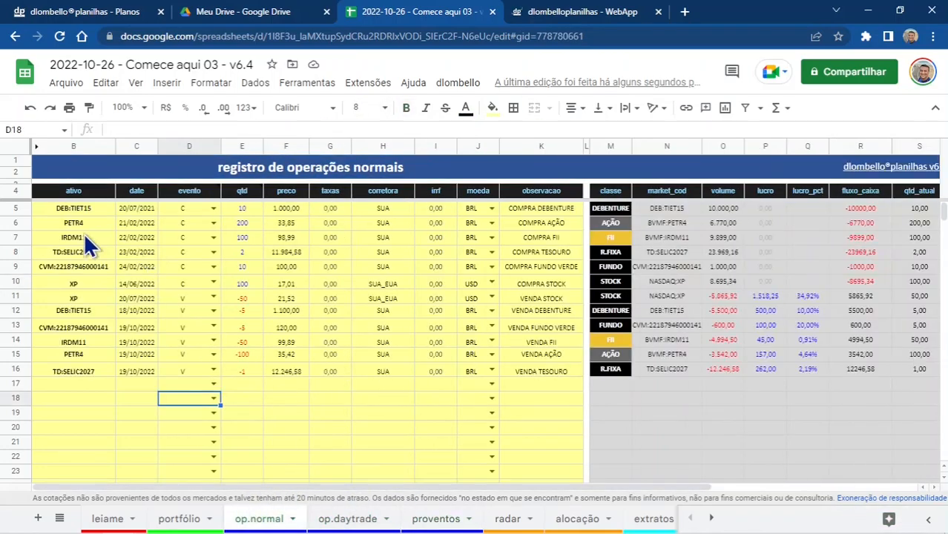
pyautogui.click(79, 226)
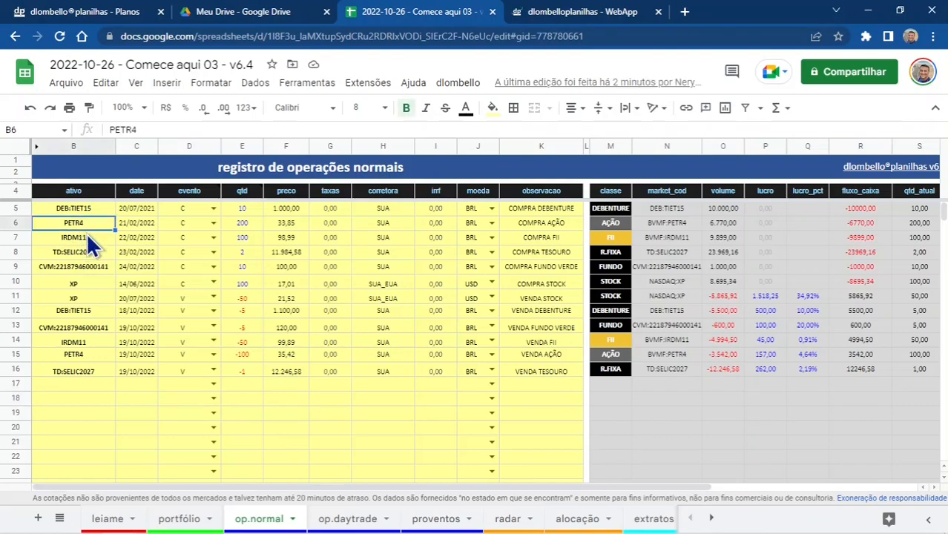
pyautogui.click(88, 241)
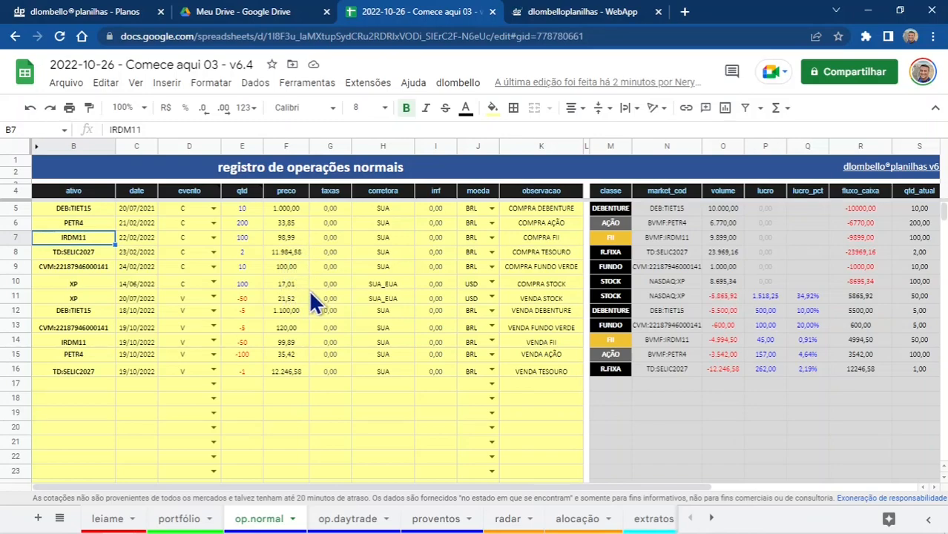
pyautogui.click(443, 524)
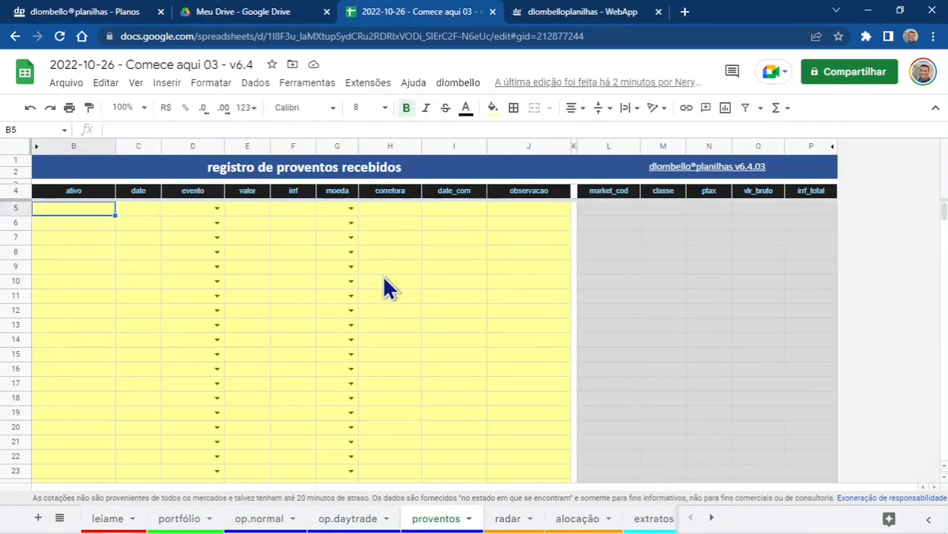
pyautogui.write('PETR4\t20/09/2022\tDIVIDENDO\t672,00\t0,00\tBRL\tSUA IRDM11\t14/10/2022\tRENDIMENTO\t58,50\t0,00\tBRL\tSUA')
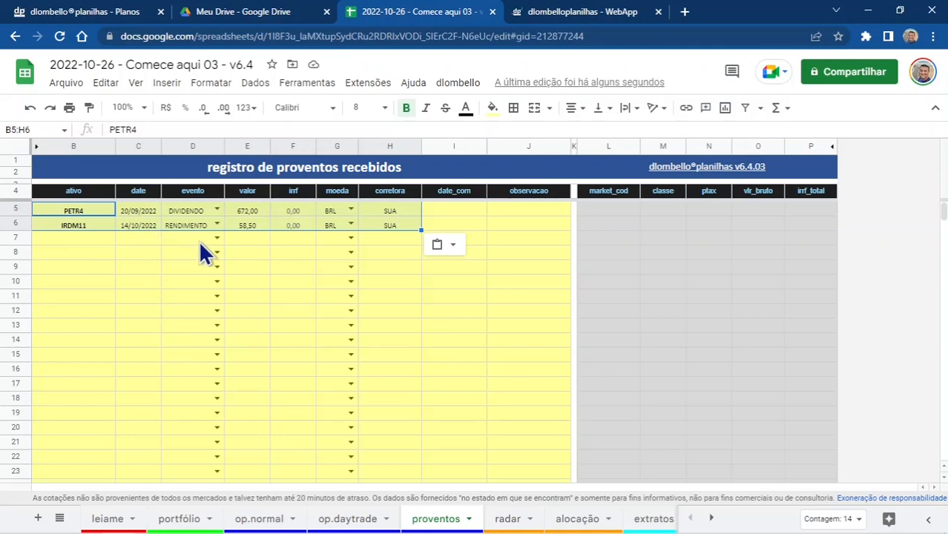
# Step: On the portfólio sheet, examine PETR4's custody quantity and average price along with the PM (PM Ajust) column header
pyautogui.click(184, 519)
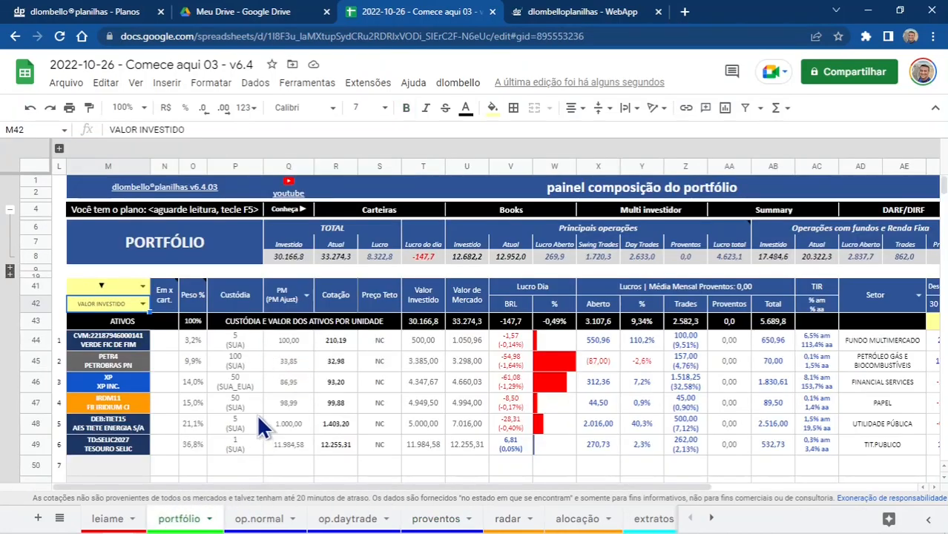
pyautogui.click(111, 359)
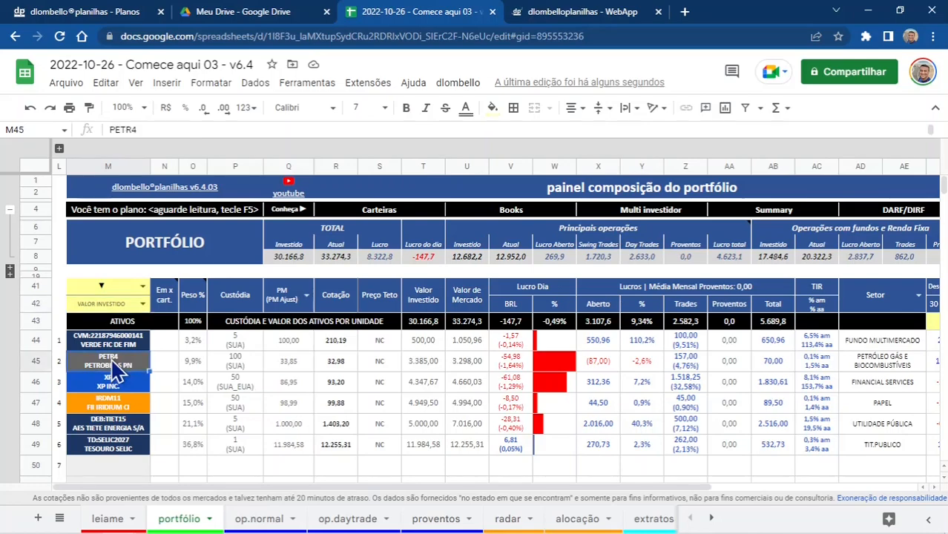
pyautogui.click(237, 366)
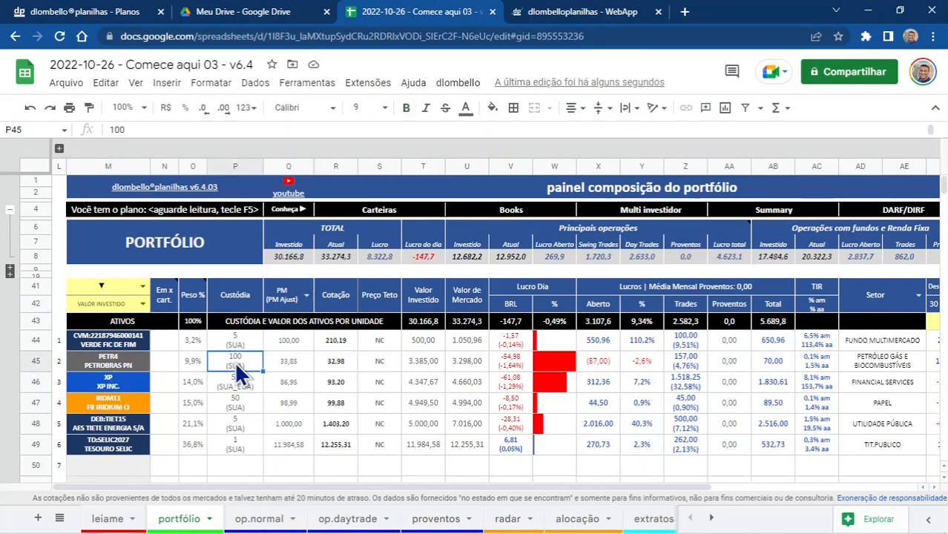
pyautogui.click(285, 363)
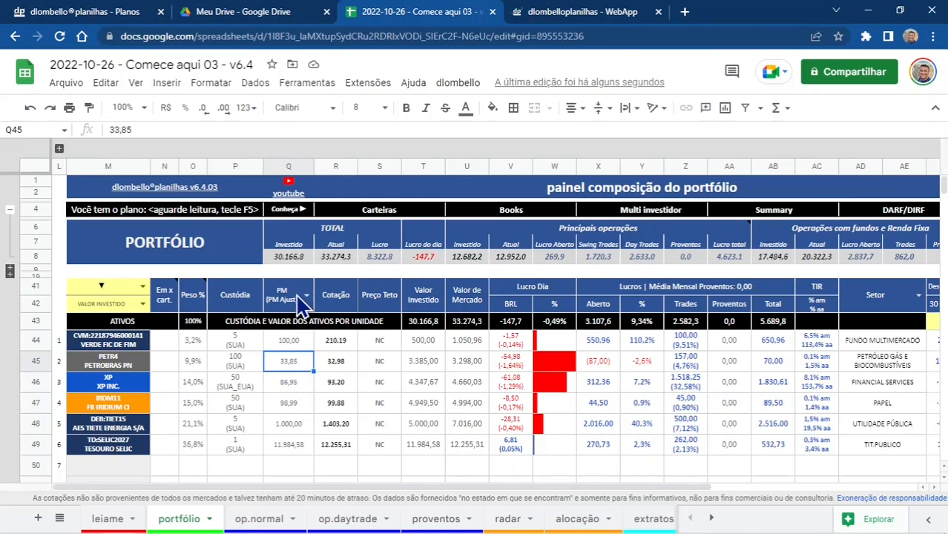
pyautogui.click(298, 298)
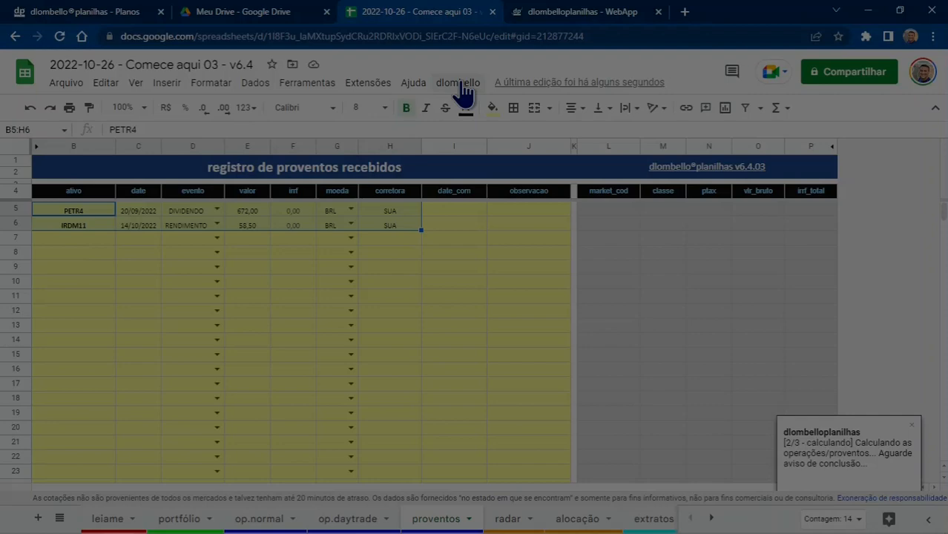
# Step: Calculate the recorded proventos and show the updated portfólio sheet
pyautogui.click(457, 83)
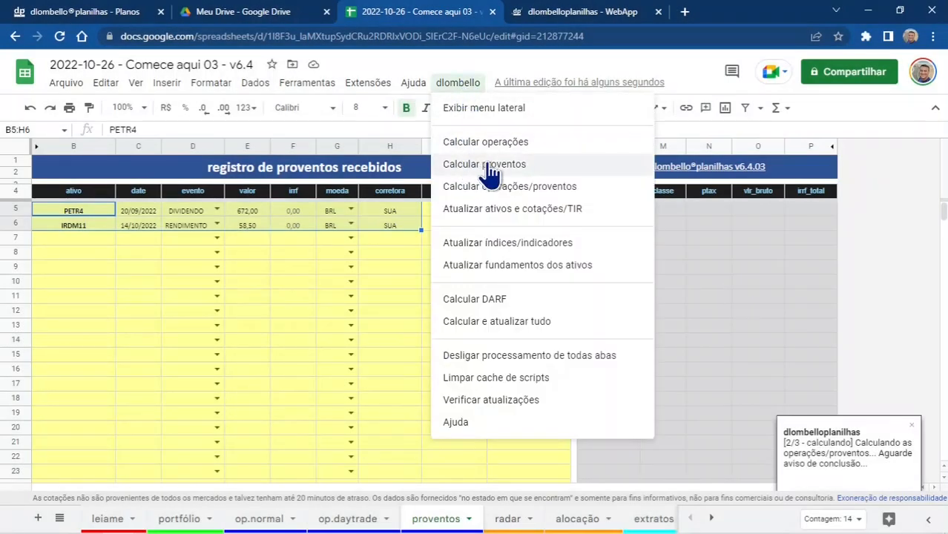
pyautogui.click(469, 165)
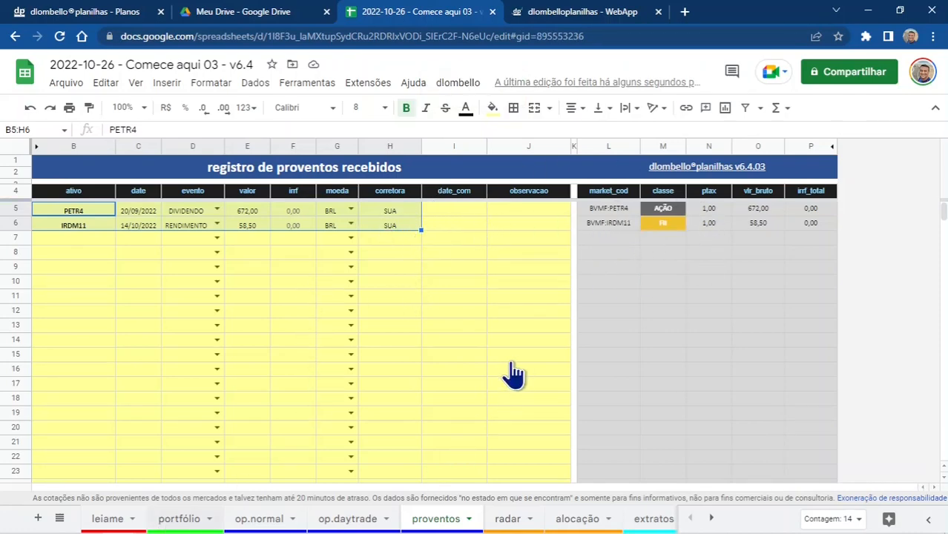
pyautogui.click(158, 518)
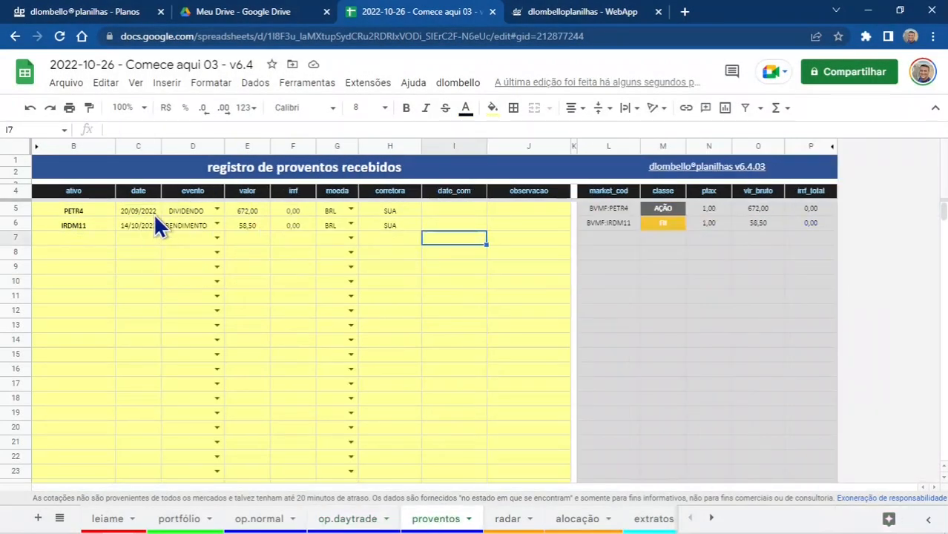
# Step: Switch to the WebApp's Proventos page and open the Adicionar Proventos grid
pyautogui.click(576, 13)
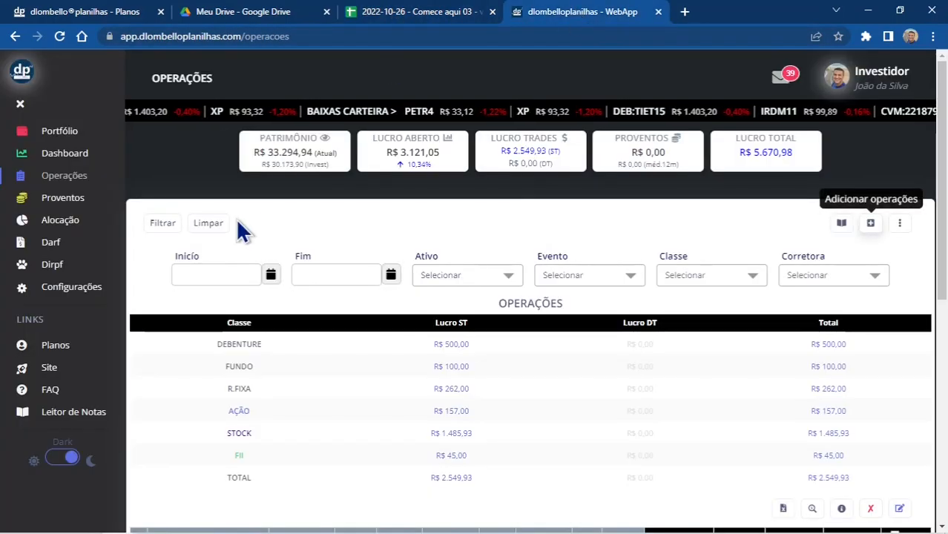
pyautogui.click(87, 201)
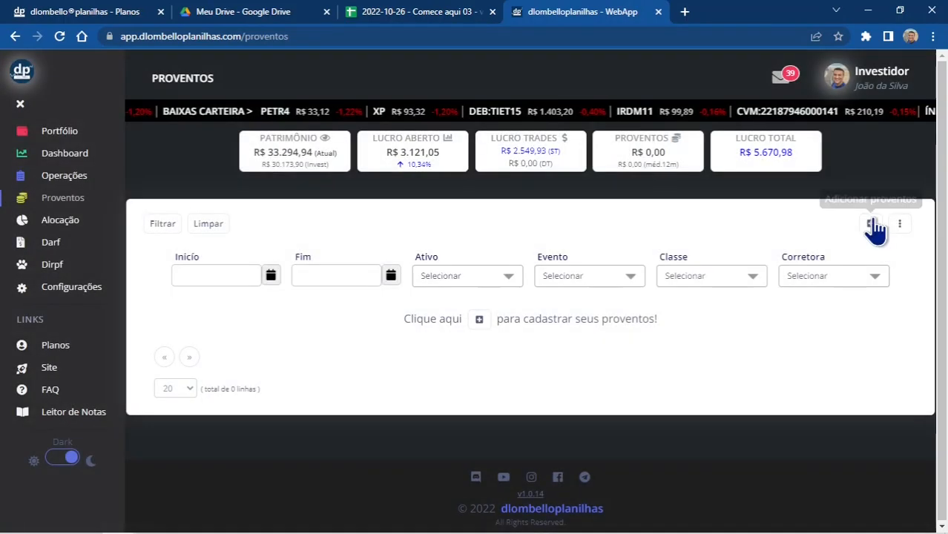
pyautogui.click(872, 223)
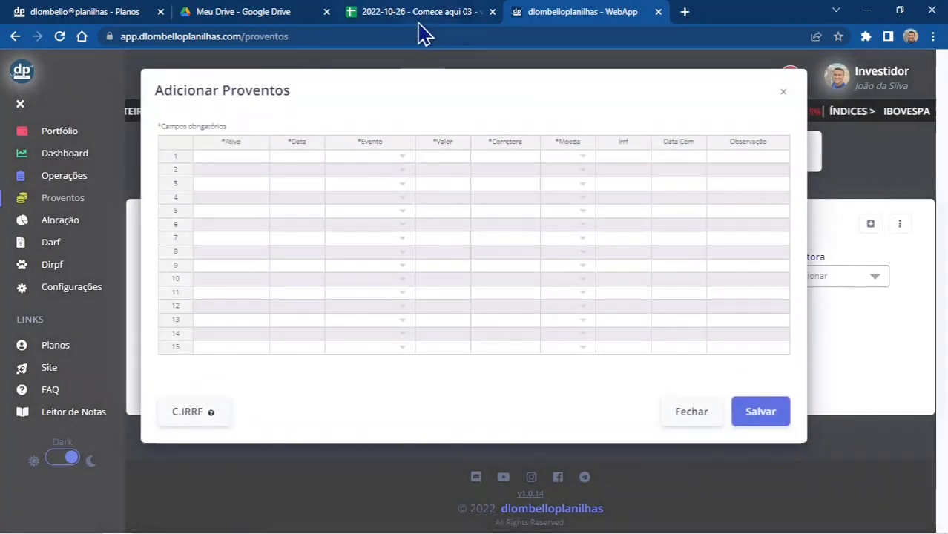
# Step: Copy B5:E6 from the spreadsheet's proventos sheet and paste it into the first rows of the WebApp's Adicionar Proventos grid
pyautogui.click(419, 13)
pyautogui.click(65, 211)
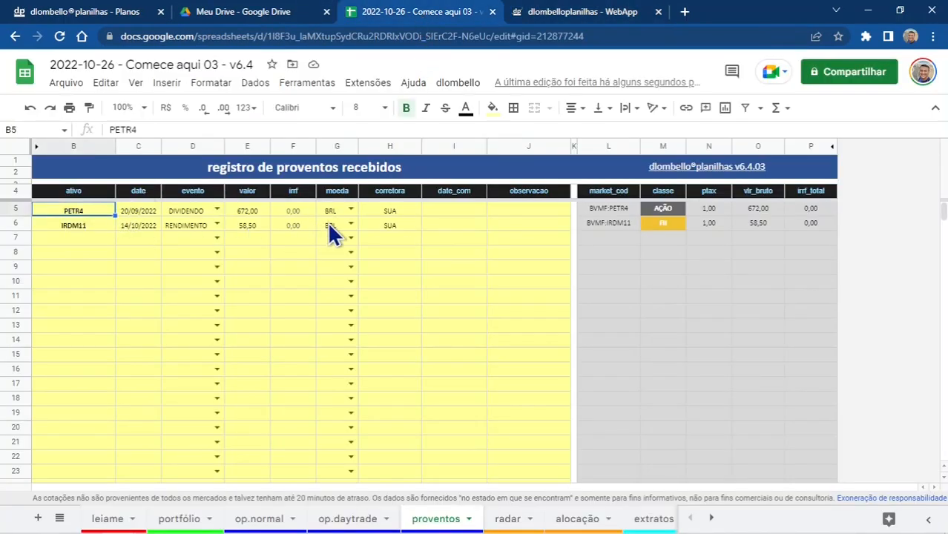
pyautogui.keyDown('shift'); pyautogui.click(251, 226); pyautogui.keyUp('shift')
pyautogui.hotkey('ctrl', 'c')
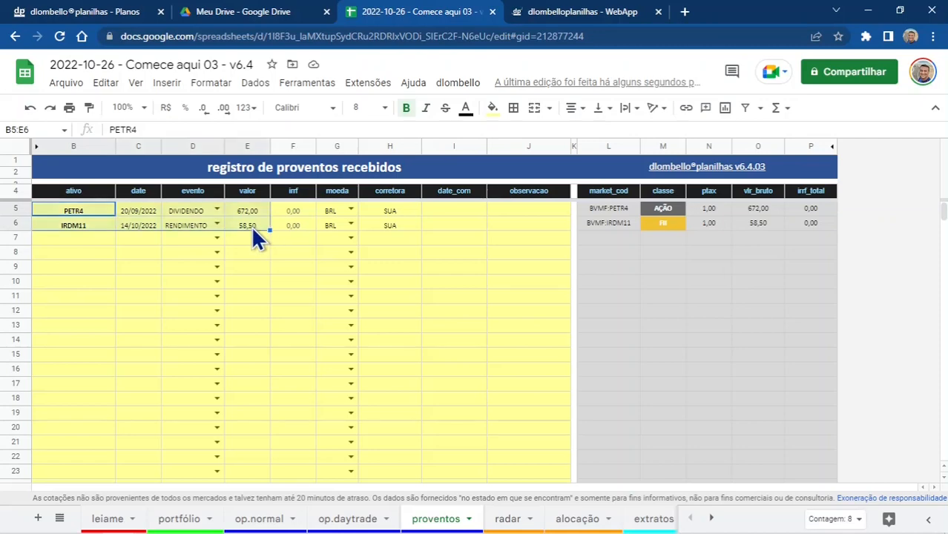
pyautogui.click(556, 13)
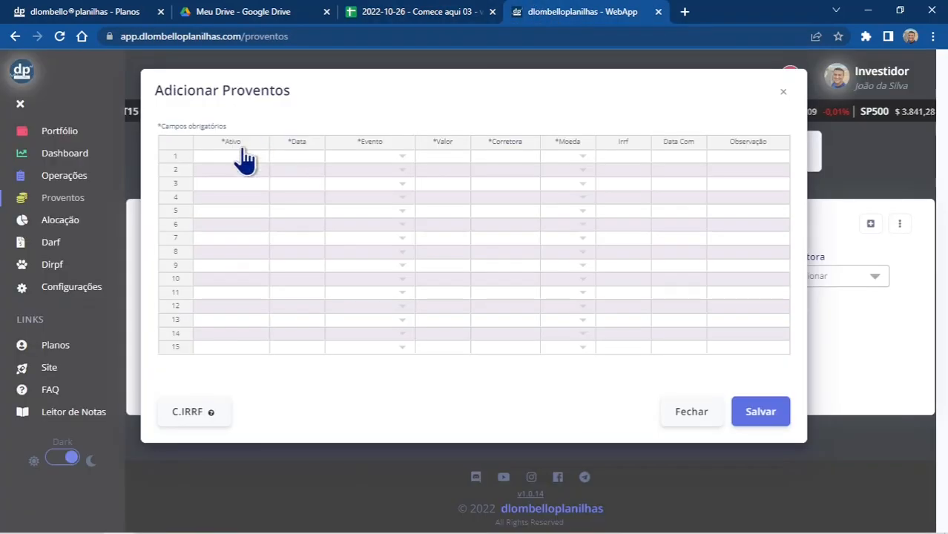
pyautogui.hotkey('ctrl', 'v')
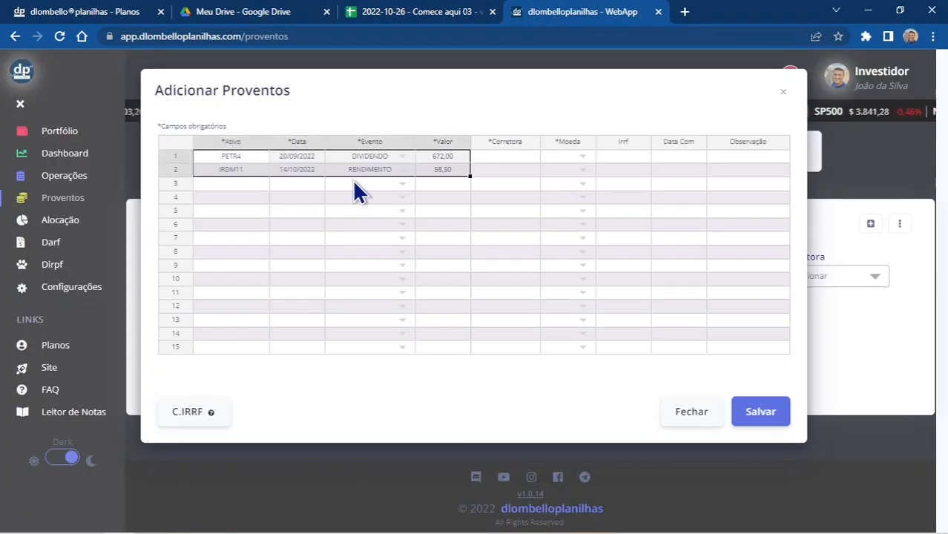
# Step: Enter SUA as the Corretora for the PETR4 and IRDM11 rows of the Adicionar Proventos grid
pyautogui.click(513, 156)
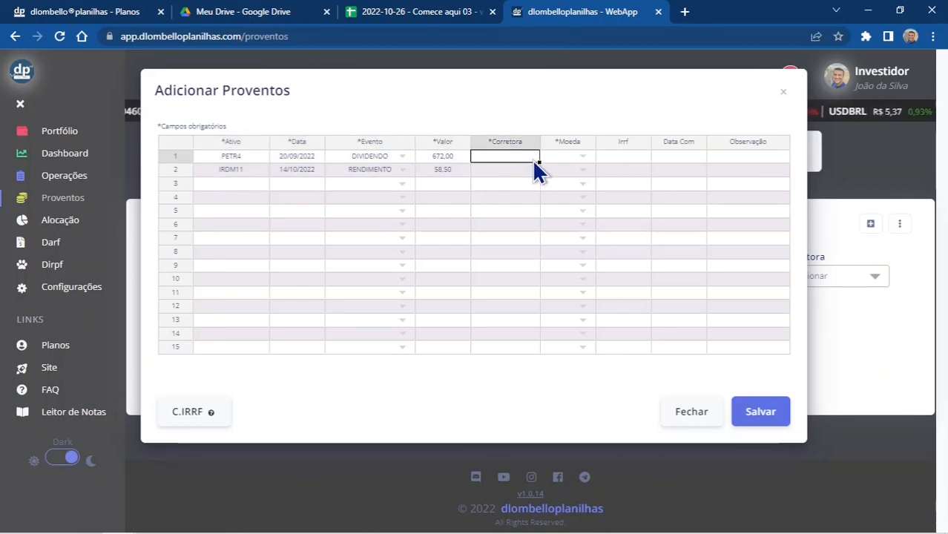
pyautogui.write('SUA')
pyautogui.press('Return')
pyautogui.write('SU')
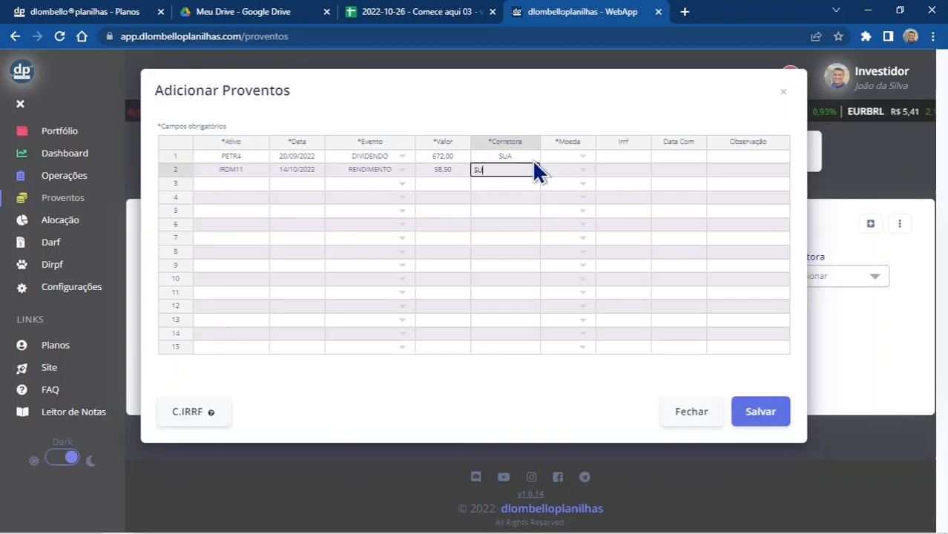
pyautogui.write('A')
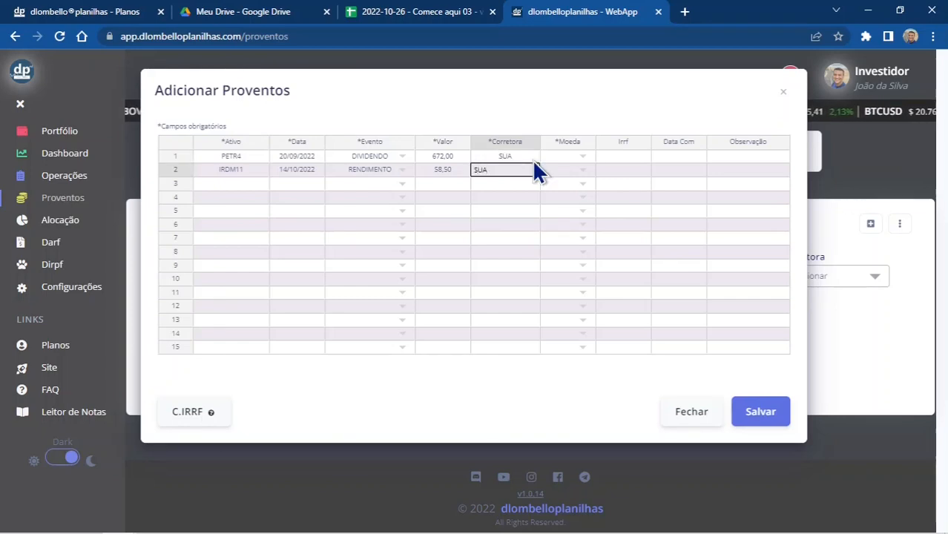
# Step: Set the Moeda to BRL for the PETR4 and IRDM11 rows and save the proventos
pyautogui.click(564, 155)
pyautogui.click(584, 156)
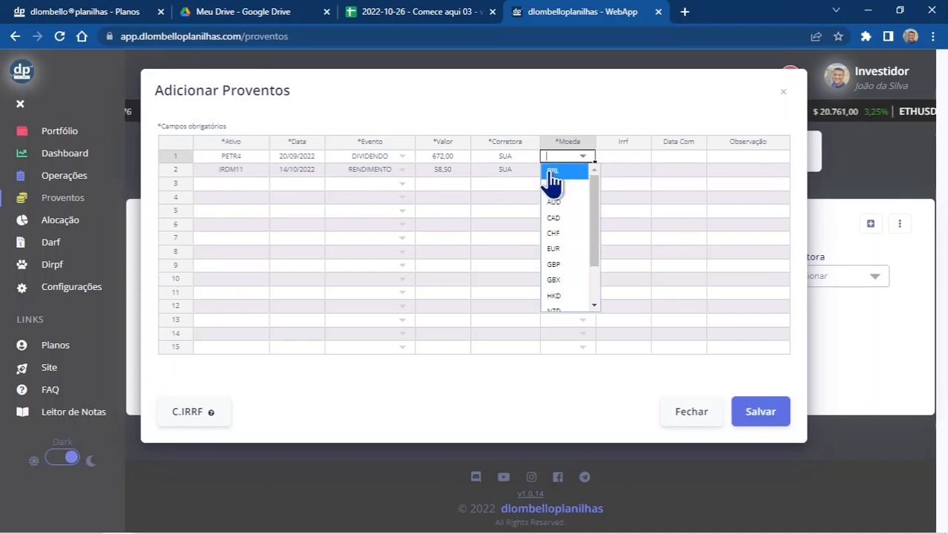
pyautogui.click(553, 171)
pyautogui.doubleClick(569, 170)
pyautogui.click(584, 187)
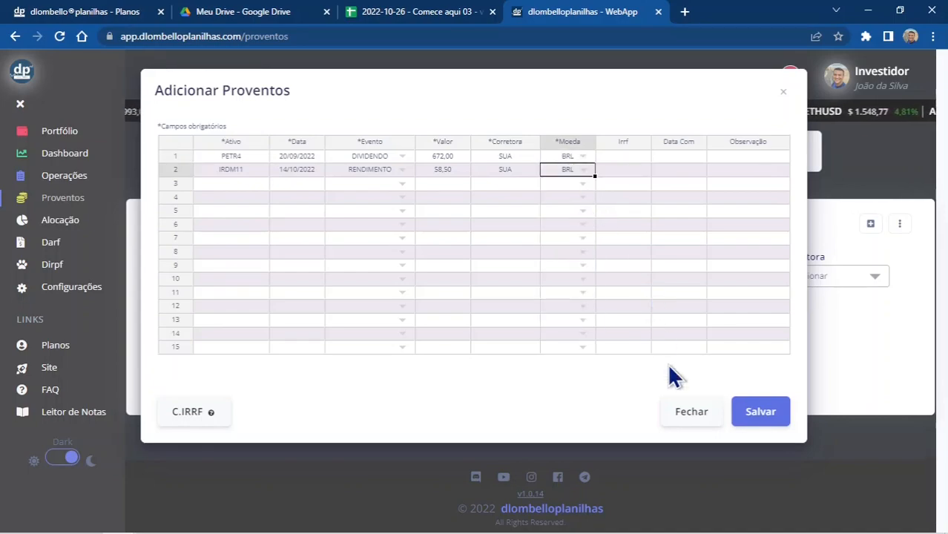
pyautogui.click(763, 416)
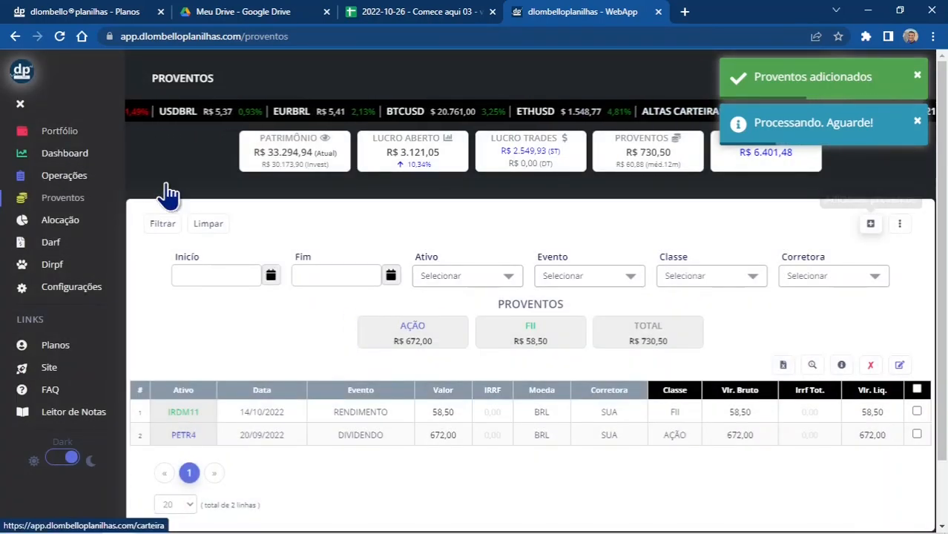
# Step: Show the WebApp's Portfólio page and examine PETR4's average price and adjusted average price in the PM (Pm Aj) column
pyautogui.click(61, 131)
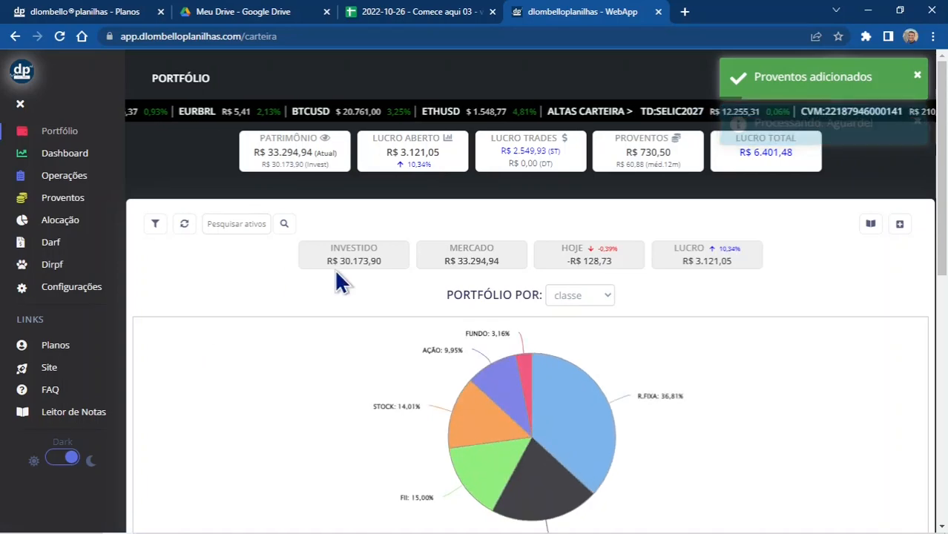
pyautogui.scroll(-8, 386, 296)
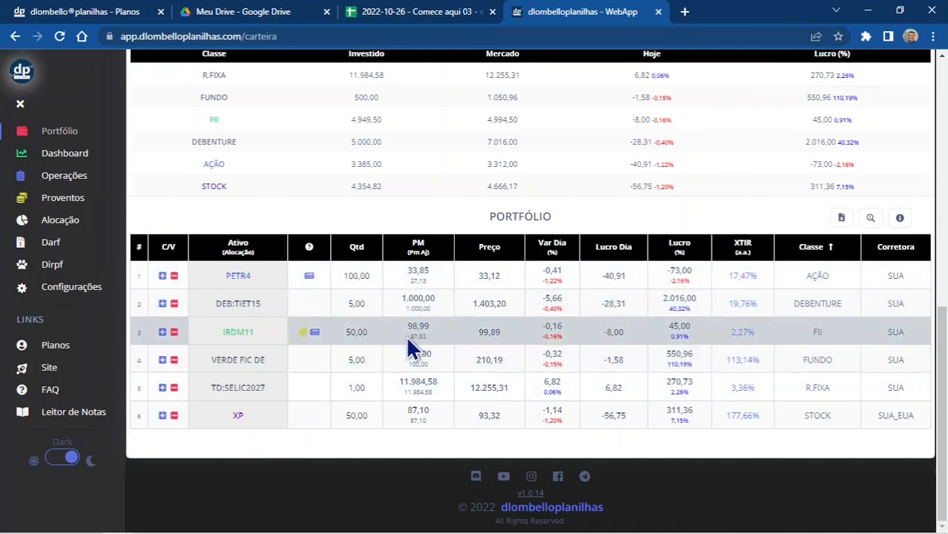
pyautogui.doubleClick(406, 272)
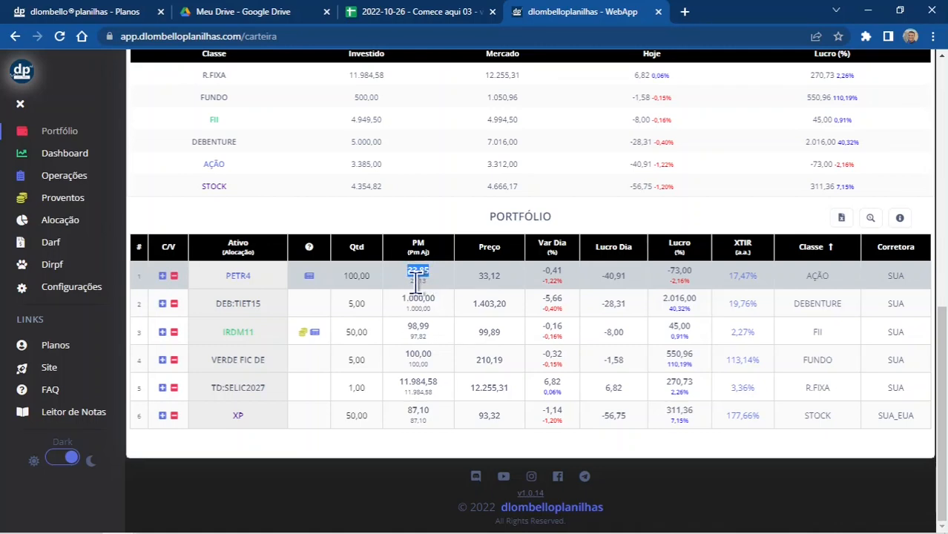
pyautogui.click(413, 280)
pyautogui.doubleClick(413, 280)
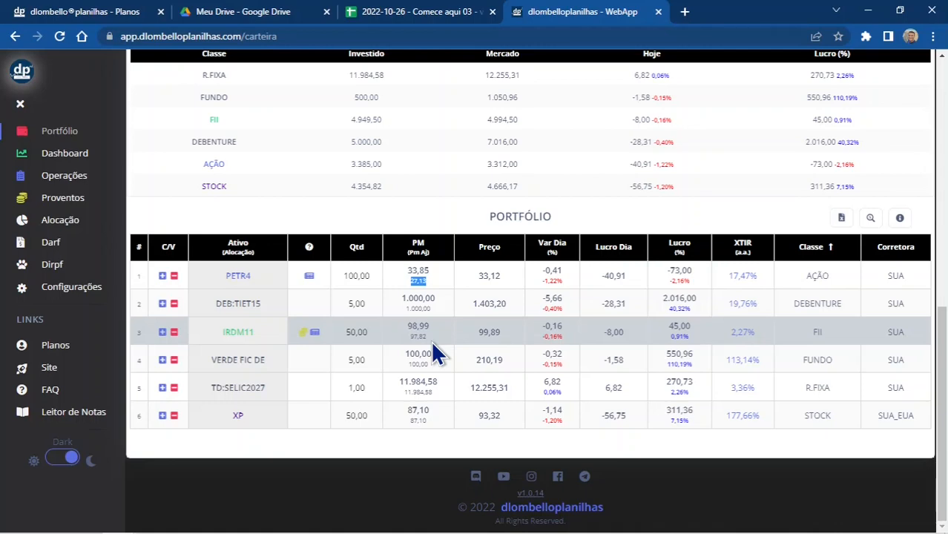
# Step: Return to the spreadsheet, review the op.normal sheet, and go to cell B6 of the config.outros sheet
pyautogui.click(421, 12)
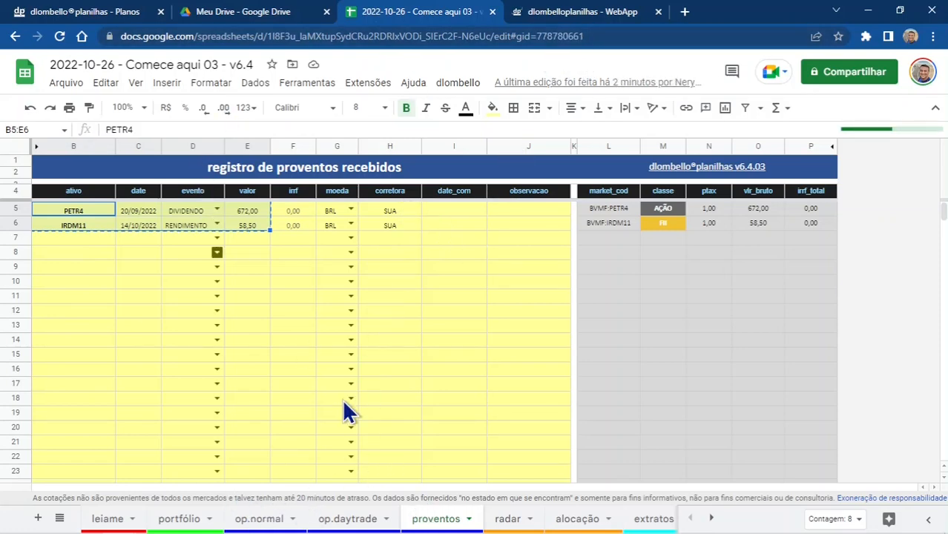
pyautogui.click(261, 518)
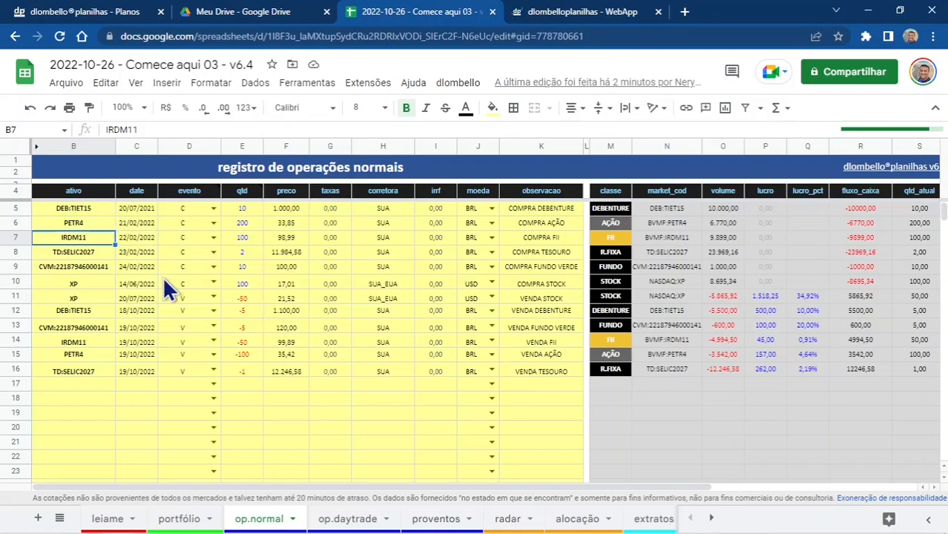
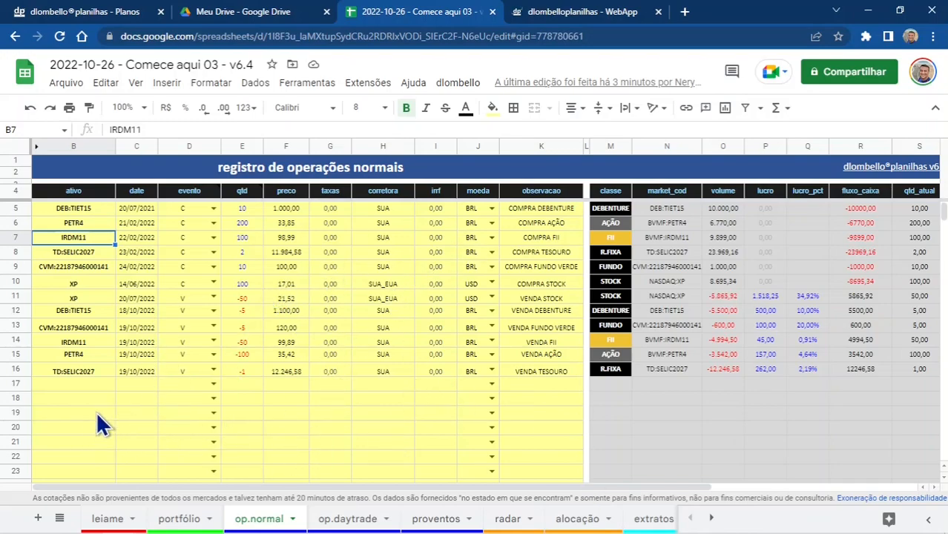
pyautogui.click(710, 519)
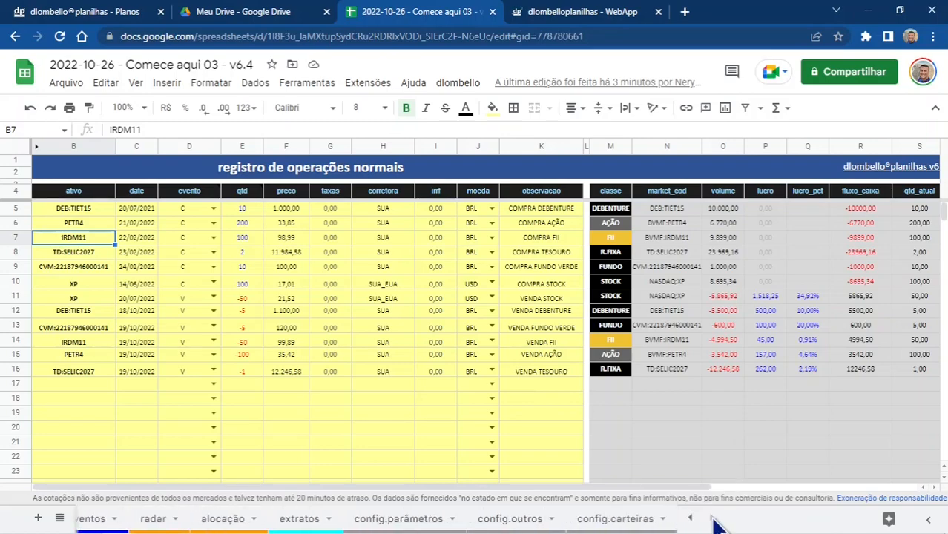
pyautogui.click(511, 519)
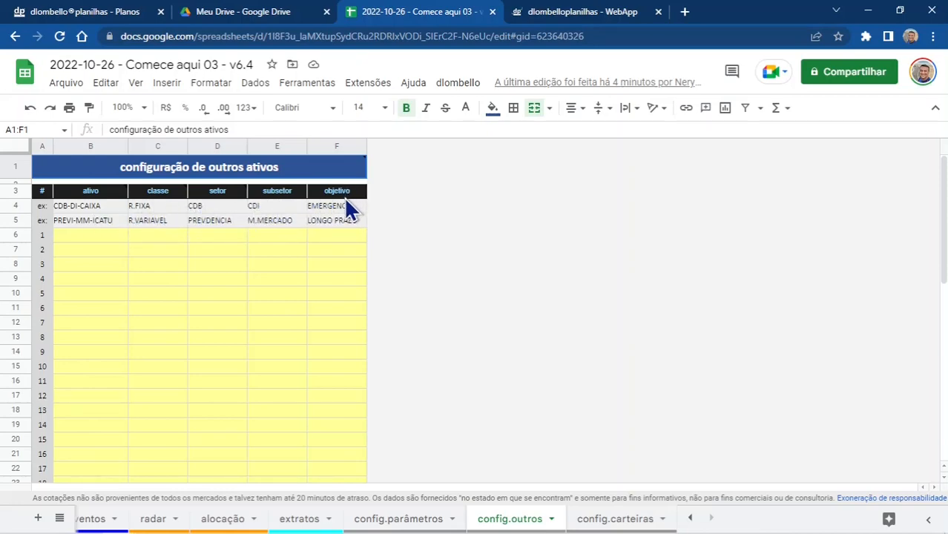
pyautogui.click(79, 234)
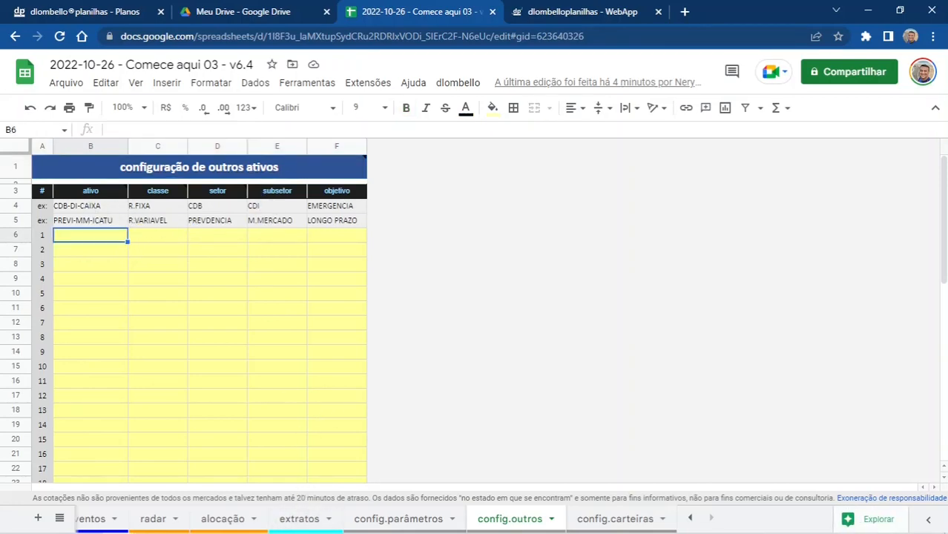
# Step: Copy the asset name 01-SEUCDB from the 'Outros ativos' section of the Word script into the ativo cell B6 of config.outros
pyautogui.moveTo(124, 528)
pyautogui.click(152, 520)
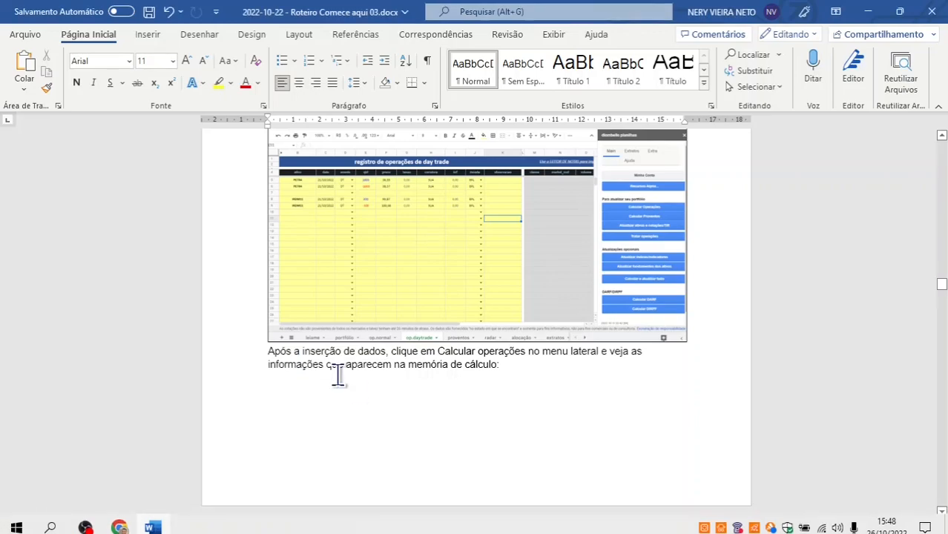
pyautogui.scroll(-6, 364, 402)
pyautogui.scroll(-10, 365, 402)
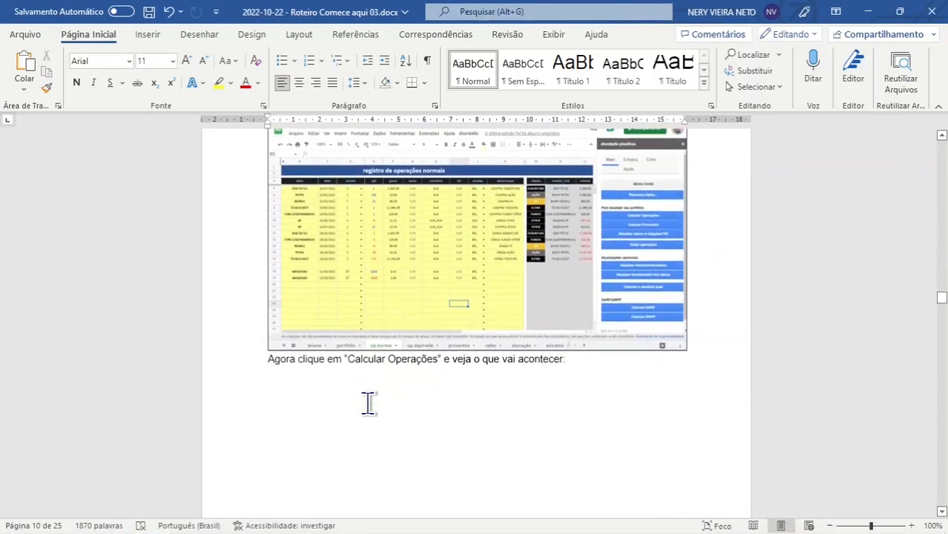
pyautogui.scroll(-10, 367, 410)
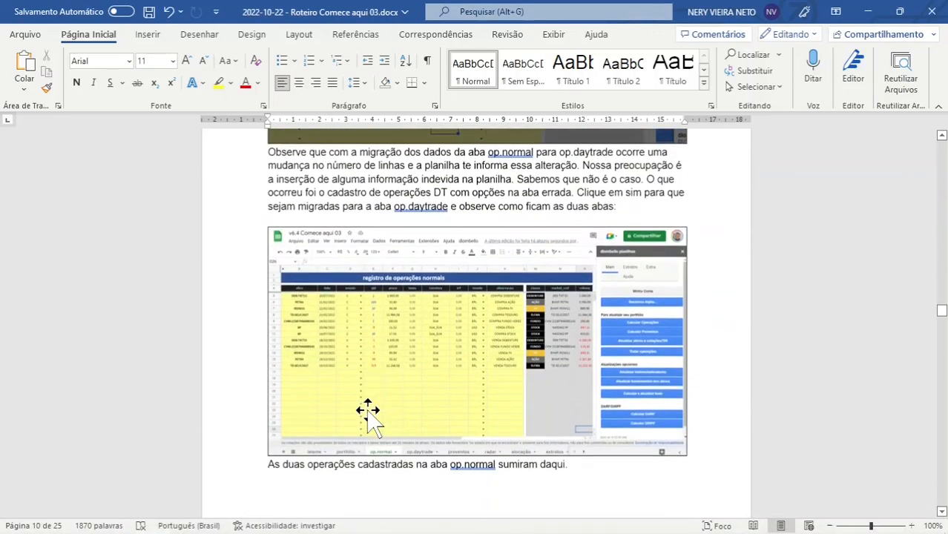
pyautogui.scroll(-10, 368, 411)
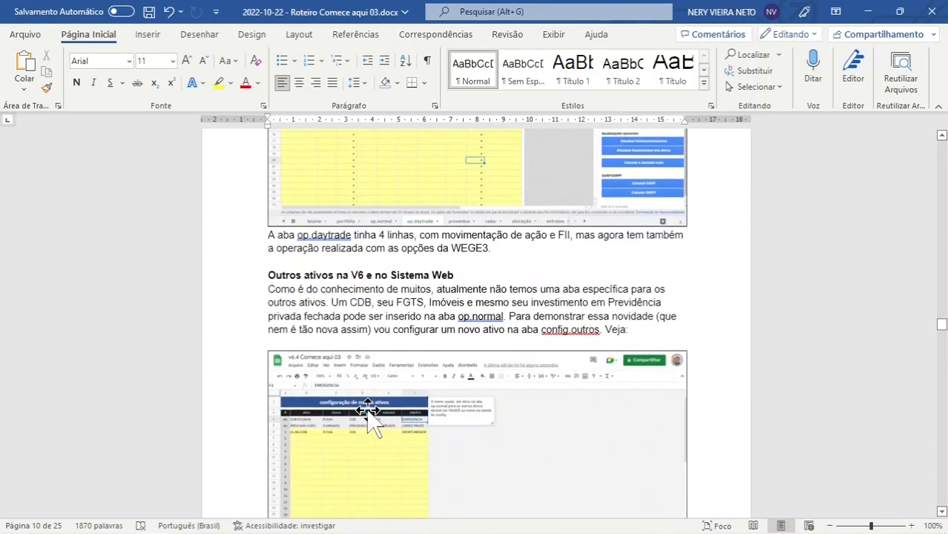
pyautogui.scroll(-3, 381, 375)
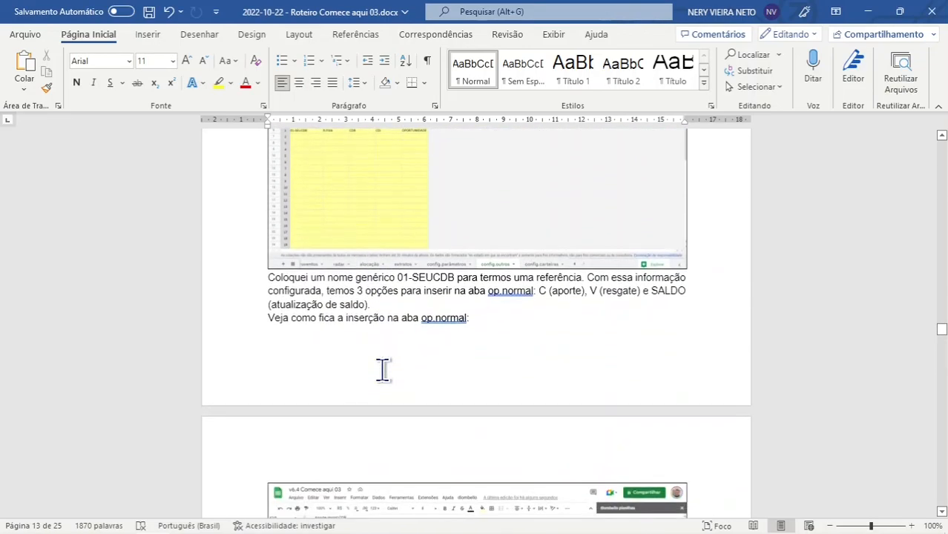
pyautogui.moveTo(397, 278); pyautogui.dragTo(454, 277)
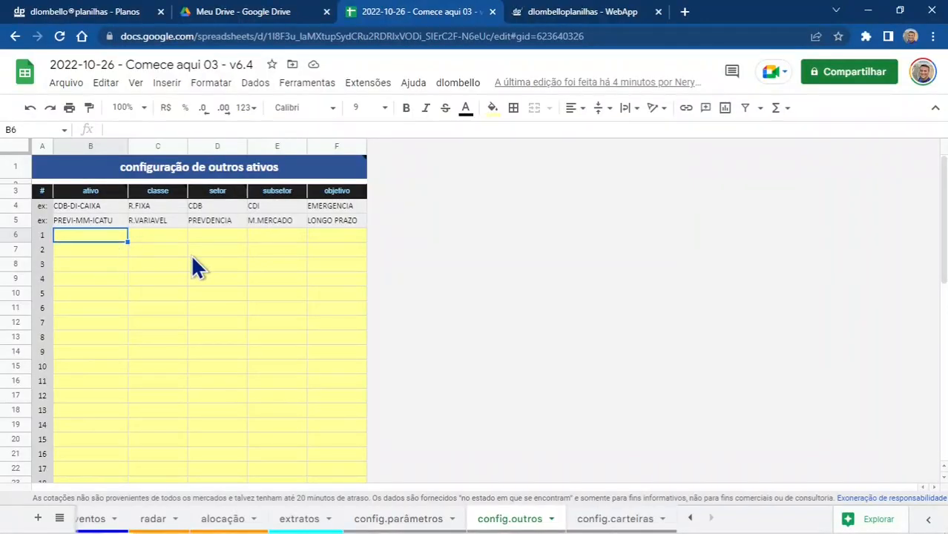
pyautogui.write('01-SEUCDB')
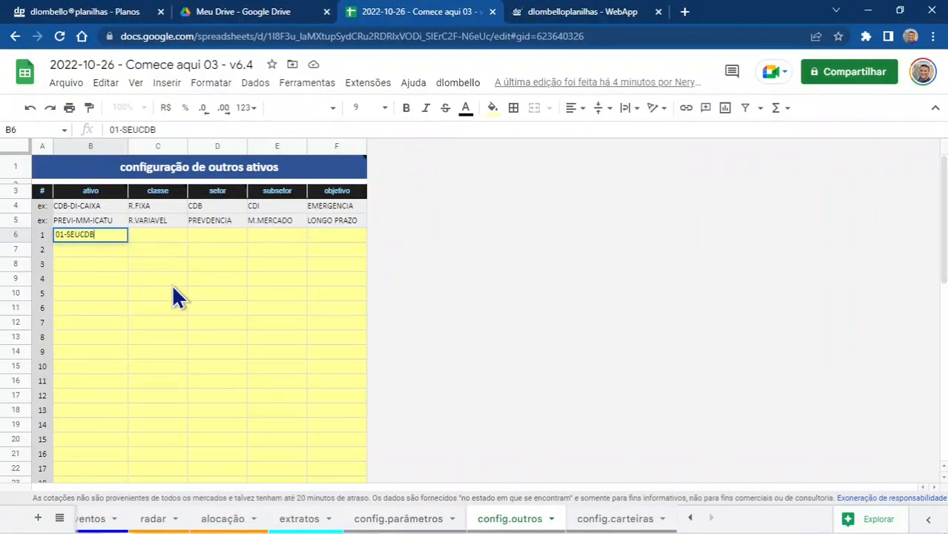
pyautogui.press('Tab')
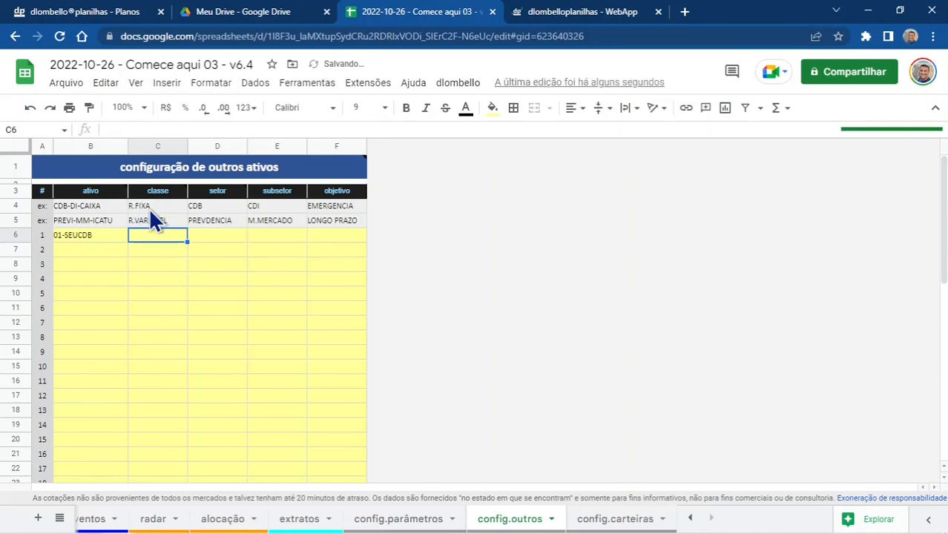
# Step: Copy the class R.FIXA from the example in C4 into the 01-SEUCDB asset's classe cell C6
pyautogui.click(149, 208)
pyautogui.tripleClick(143, 129)
pyautogui.hotkey('ctrl', 'c')
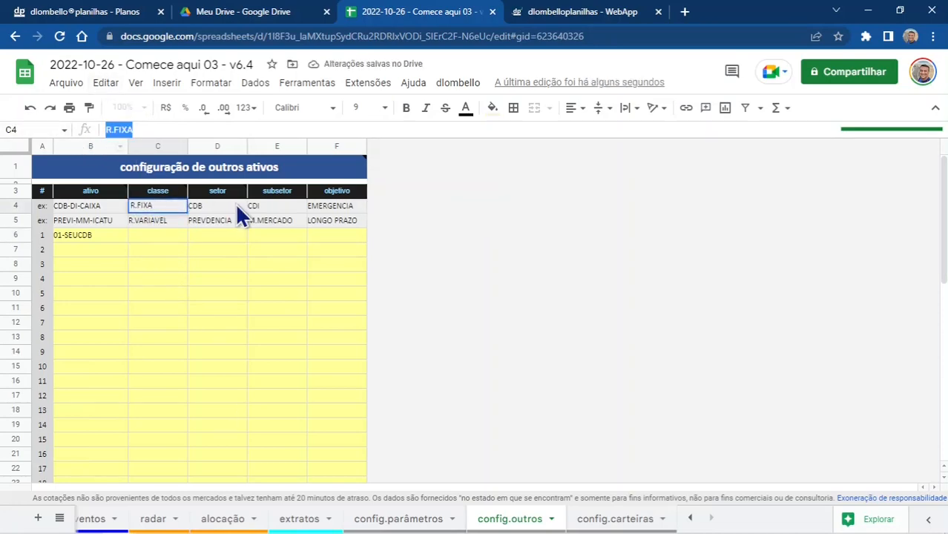
pyautogui.click(165, 238)
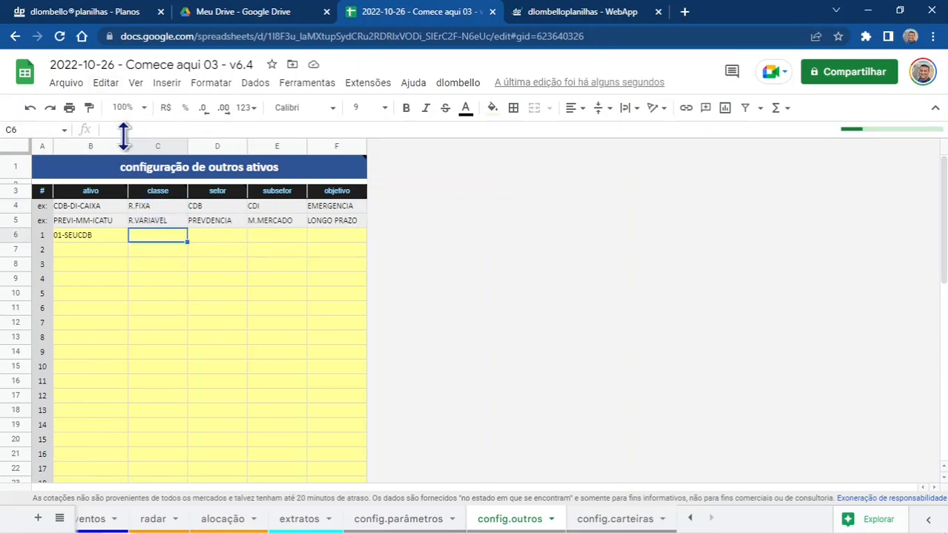
pyautogui.click(156, 131)
pyautogui.hotkey('ctrl', 'v')
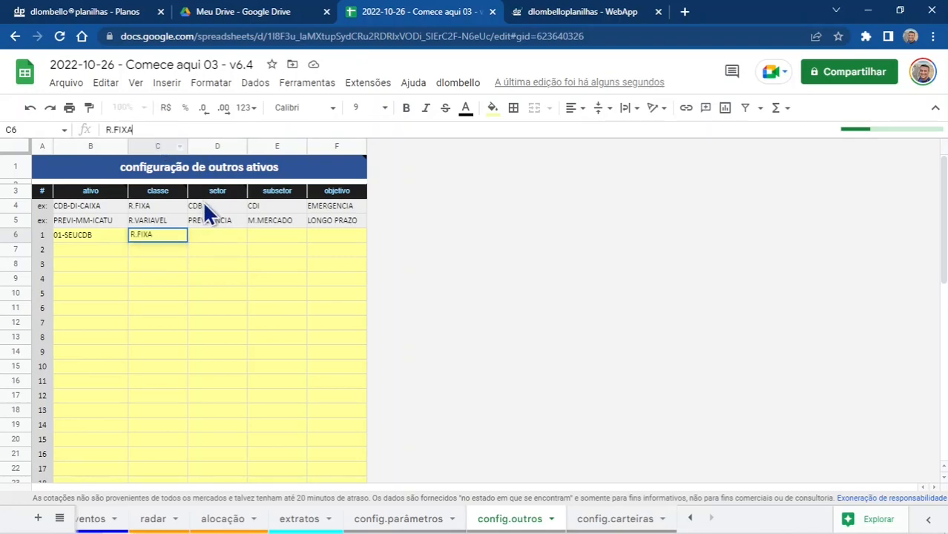
# Step: Fill the 01-SEUCDB asset's setor cell D6 with CDB, following the example in row 4
pyautogui.click(206, 206)
pyautogui.tripleClick(142, 130)
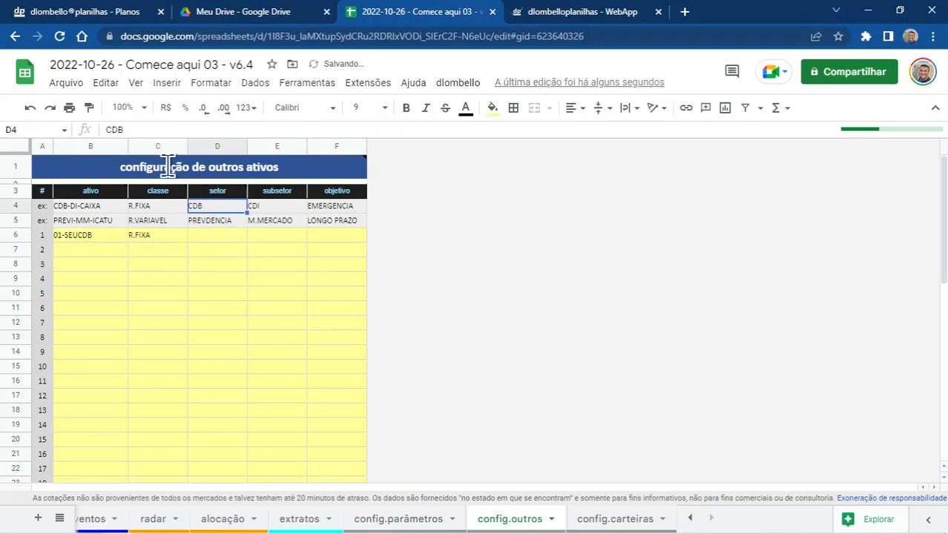
pyautogui.click(210, 235)
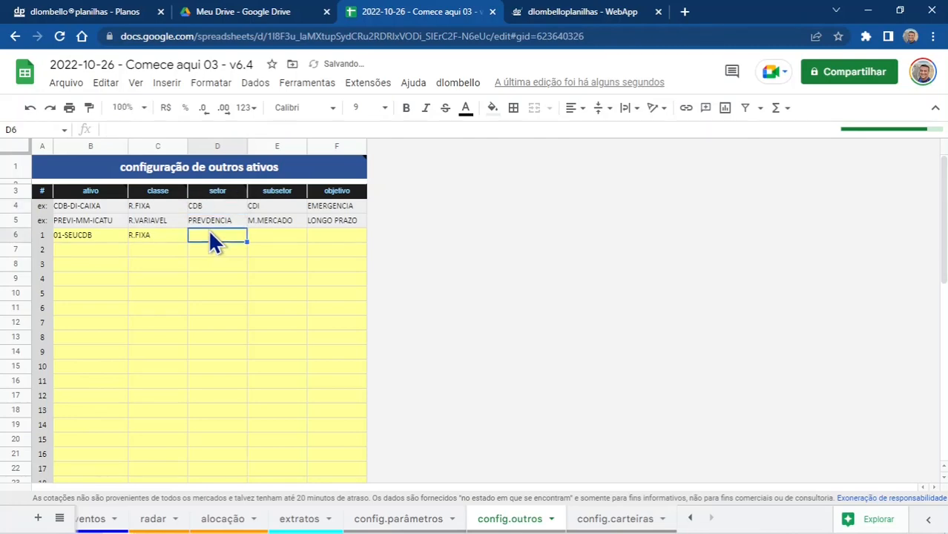
pyautogui.write('CDB')
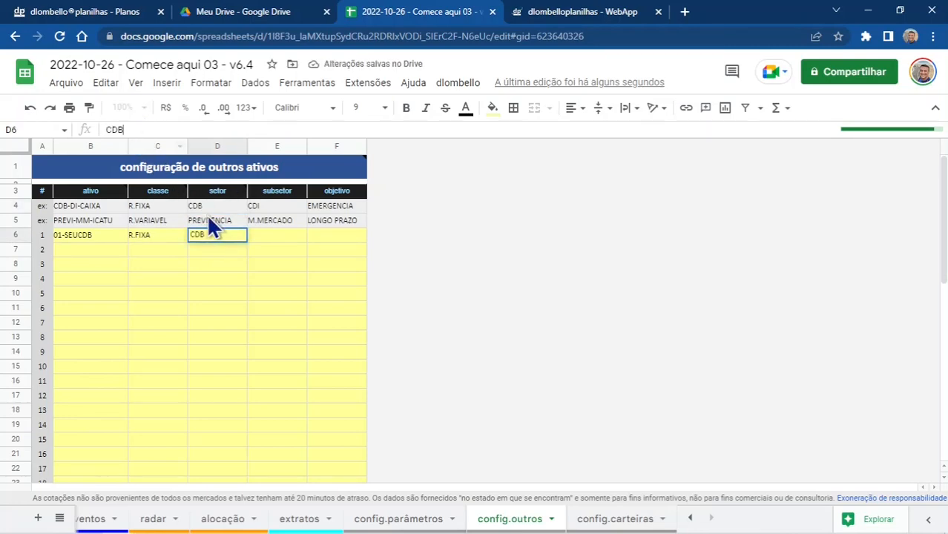
# Step: Fill the 01-SEUCDB asset's subsetor with CDI and its objetivo with OPORTUNIDADE in row 6
pyautogui.click(262, 205)
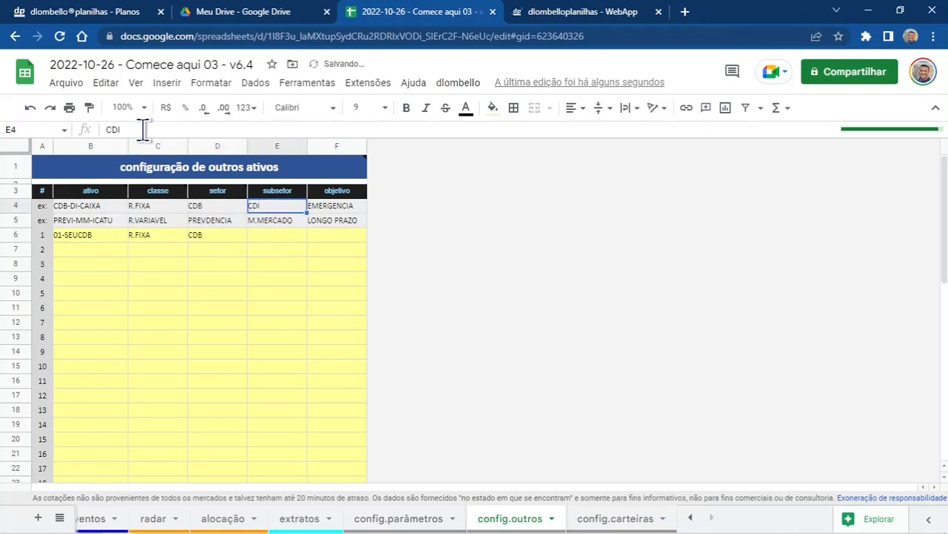
pyautogui.click(266, 239)
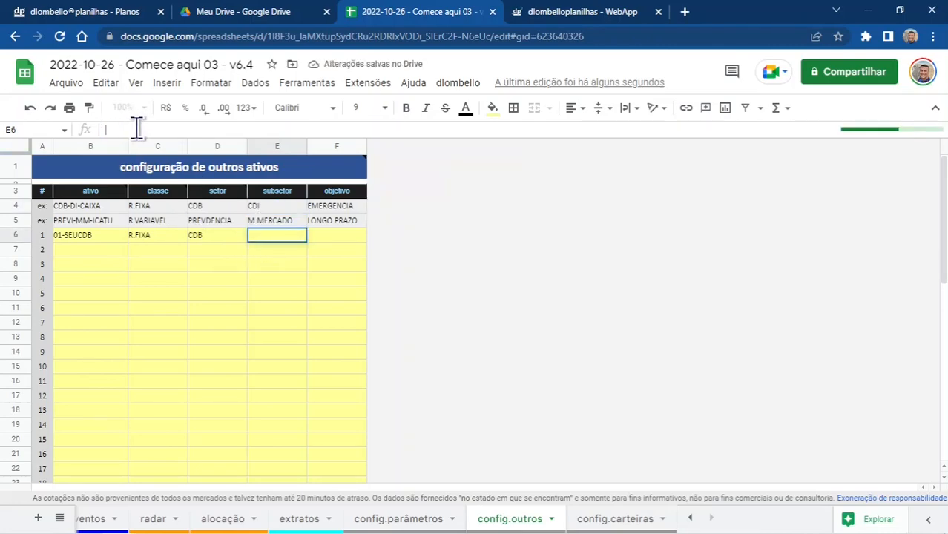
pyautogui.write('CDI')
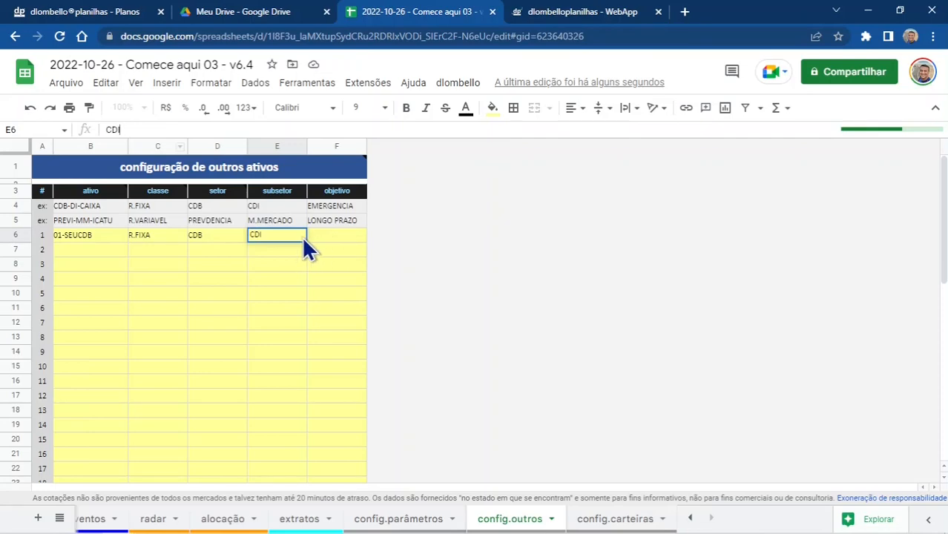
pyautogui.press('Tab')
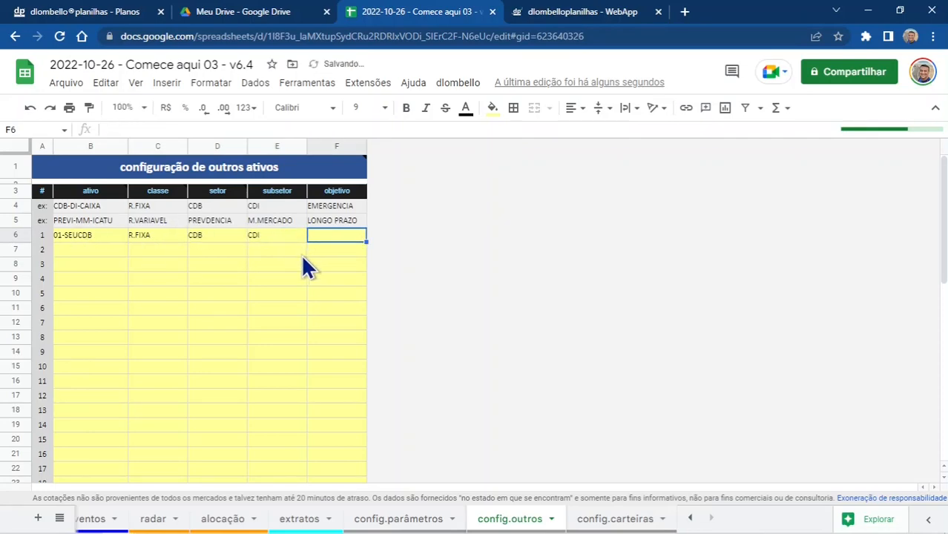
pyautogui.write('OPORTUNIDADE')
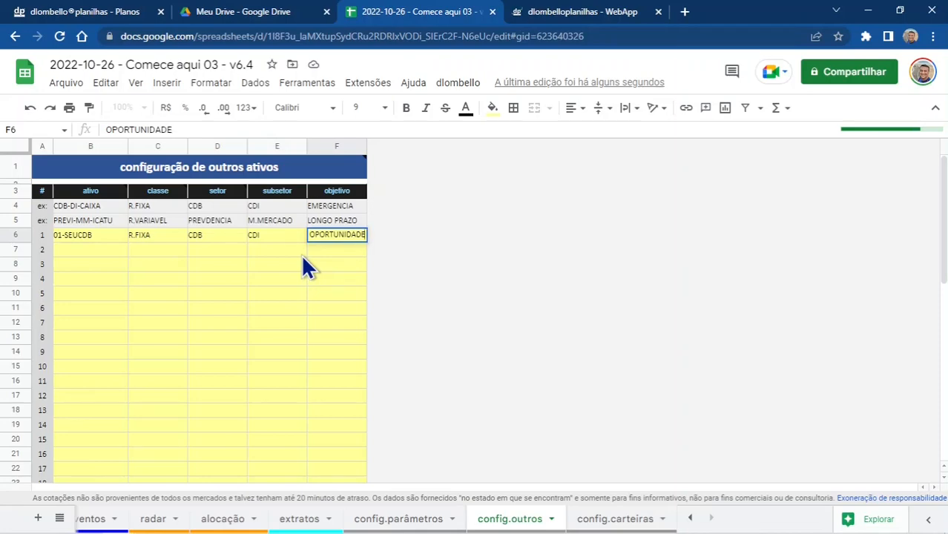
# Step: Copy the asset name 01-SEUCDB from config.outros into the ativo cell B18 of the op.normal sheet
pyautogui.press('Return')
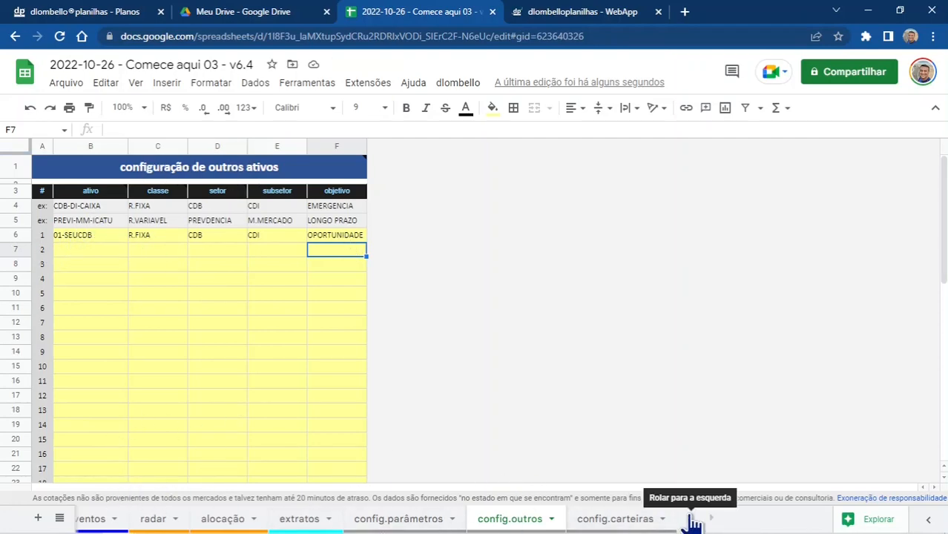
pyautogui.click(89, 236)
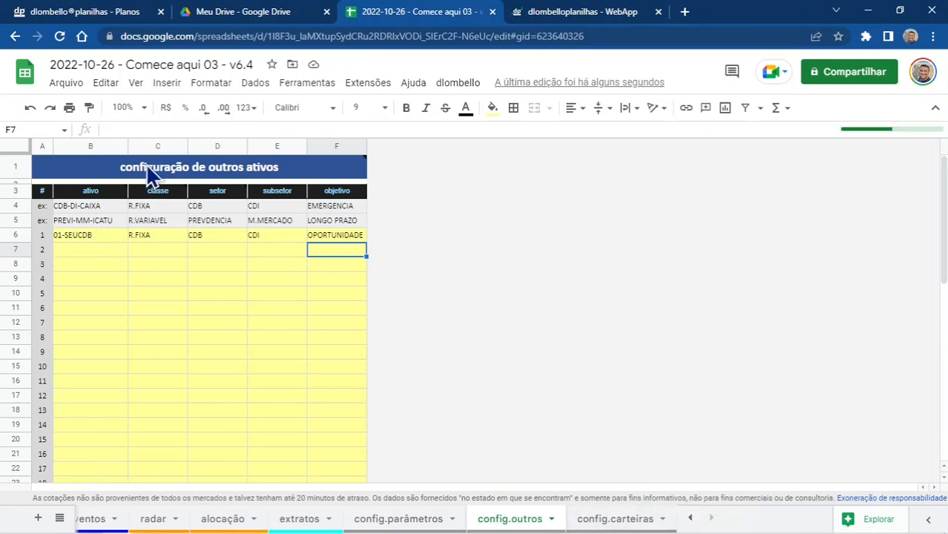
pyautogui.moveTo(163, 128); pyautogui.dragTo(98, 129)
pyautogui.hotkey('ctrl', 'c')
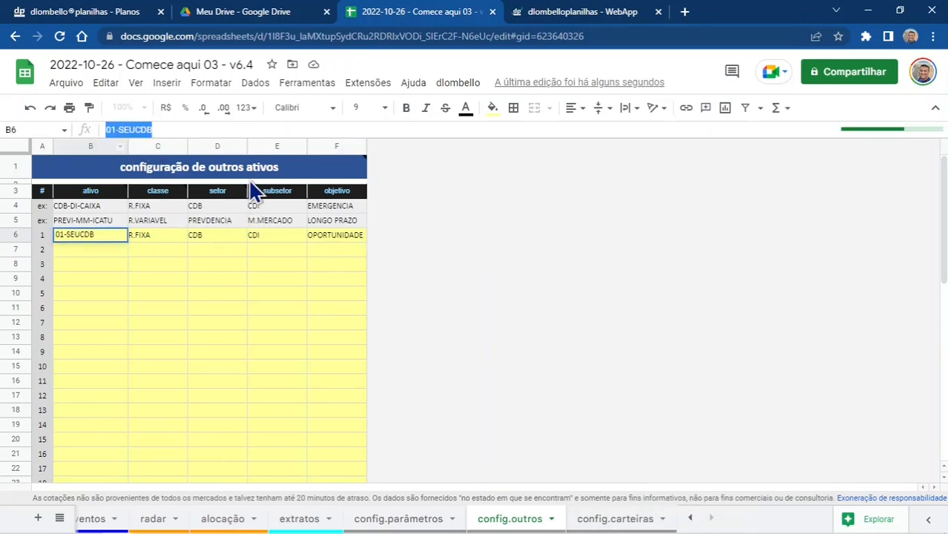
pyautogui.click(690, 519)
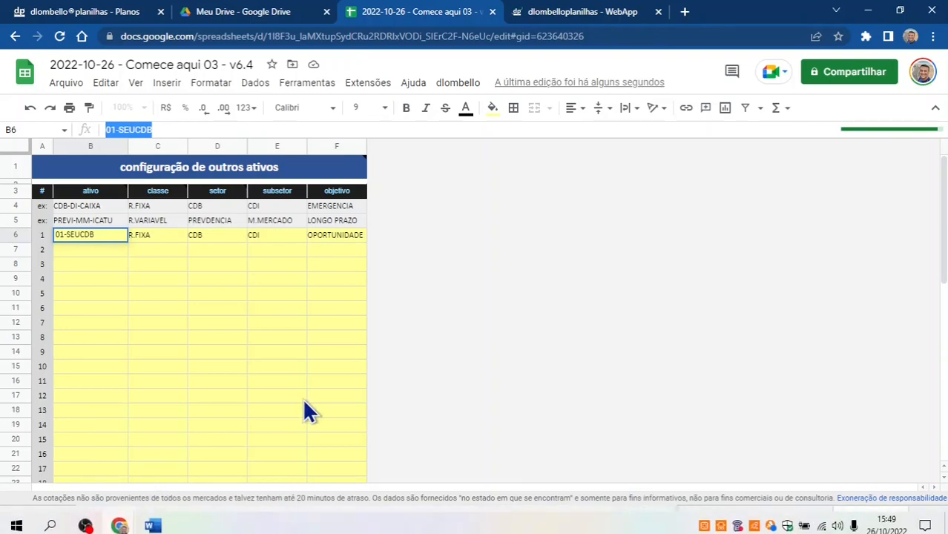
pyautogui.click(280, 508)
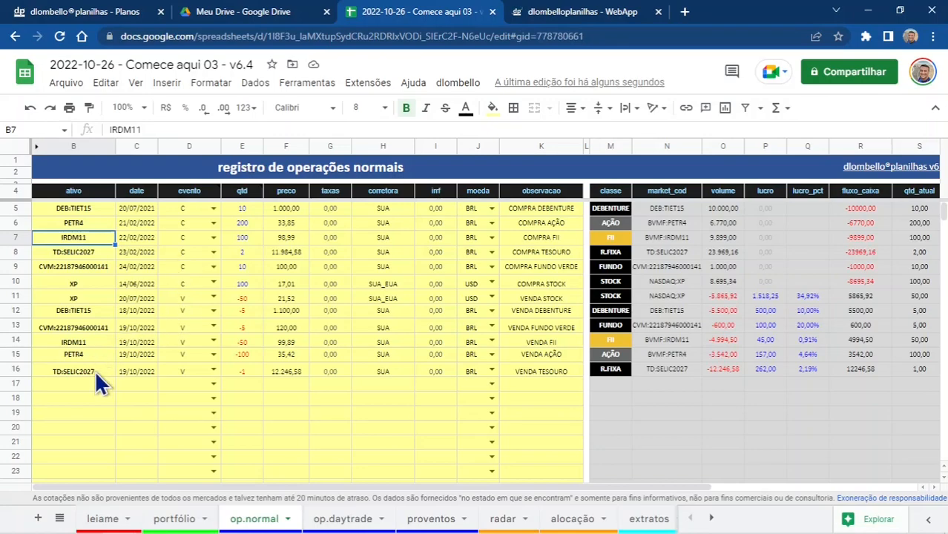
pyautogui.click(72, 398)
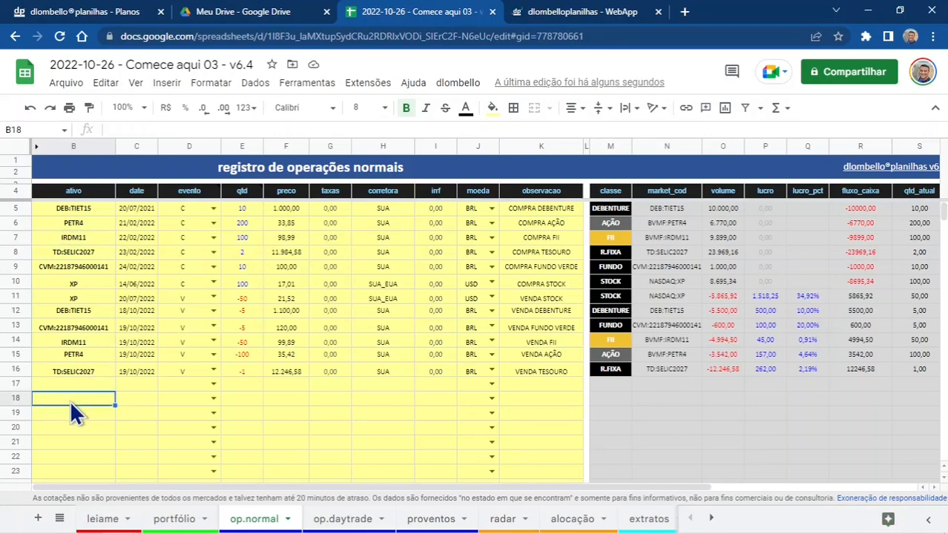
pyautogui.hotkey('ctrl', 'v')
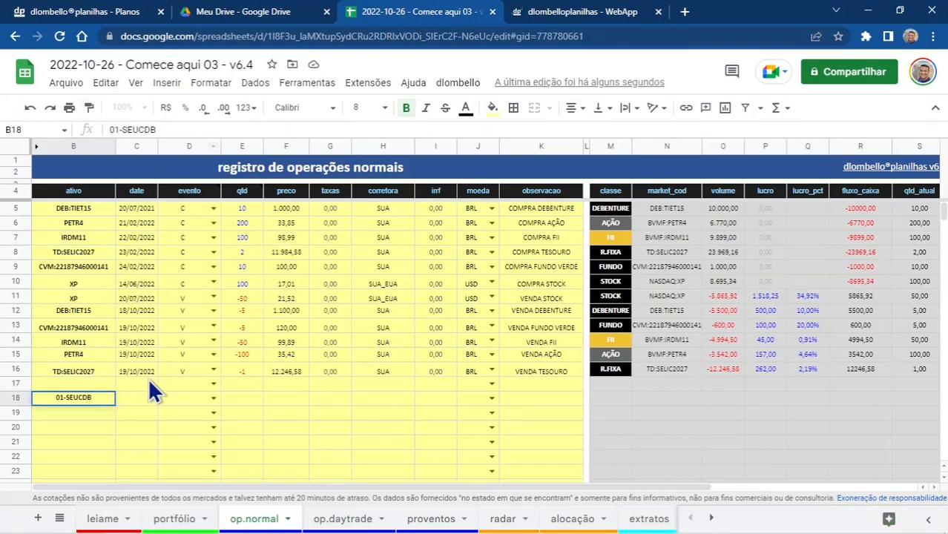
# Step: Fill row 18 of op.normal with date 19/10/2022 and evento C, copied from existing operations
pyautogui.click(134, 368)
pyautogui.hotkey('ctrl', 'c')
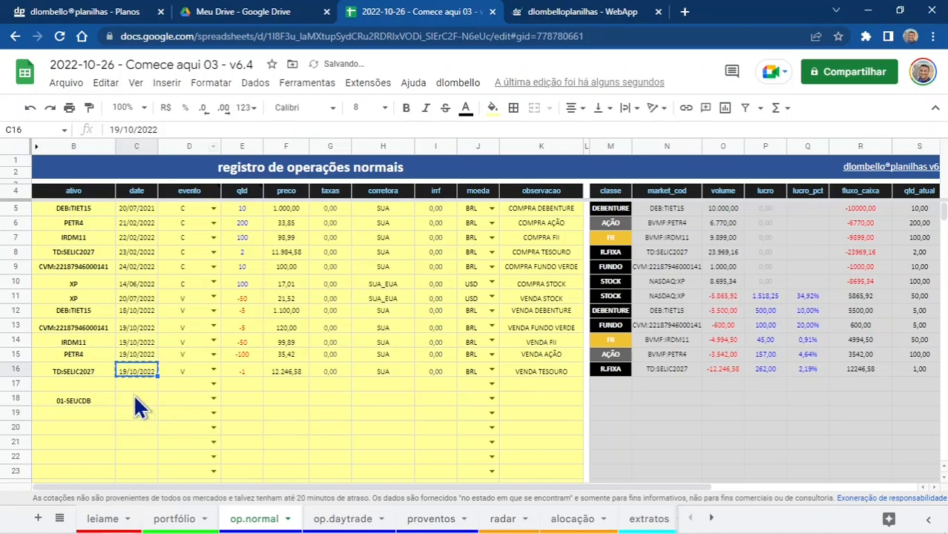
pyautogui.click(145, 401)
pyautogui.hotkey('ctrl', 'v')
pyautogui.click(186, 282)
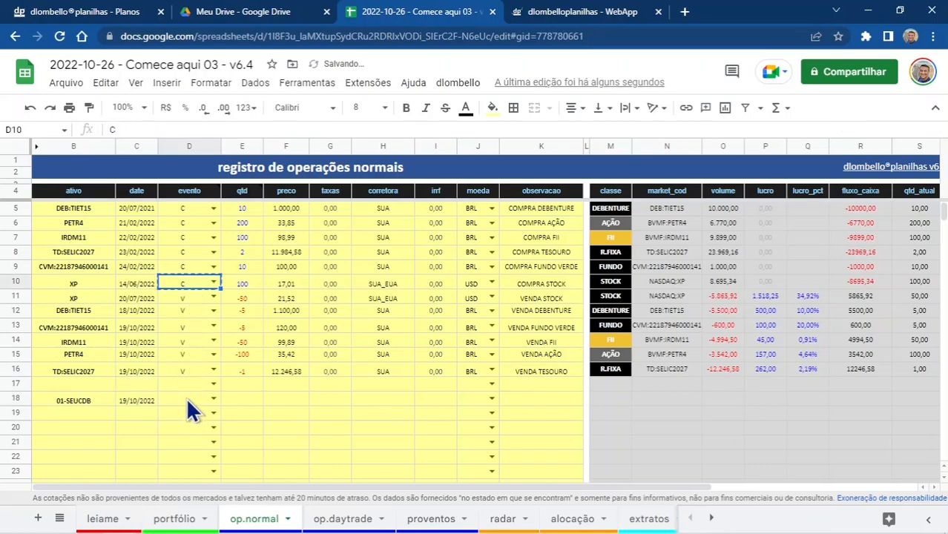
pyautogui.hotkey('ctrl', 'c')
pyautogui.click(187, 399)
pyautogui.hotkey('ctrl', 'v')
# Step: Set the 01-SEUCDB purchase in row 18 to a qtd of 1 and a preco of 5.000,00
pyautogui.press('Tab')
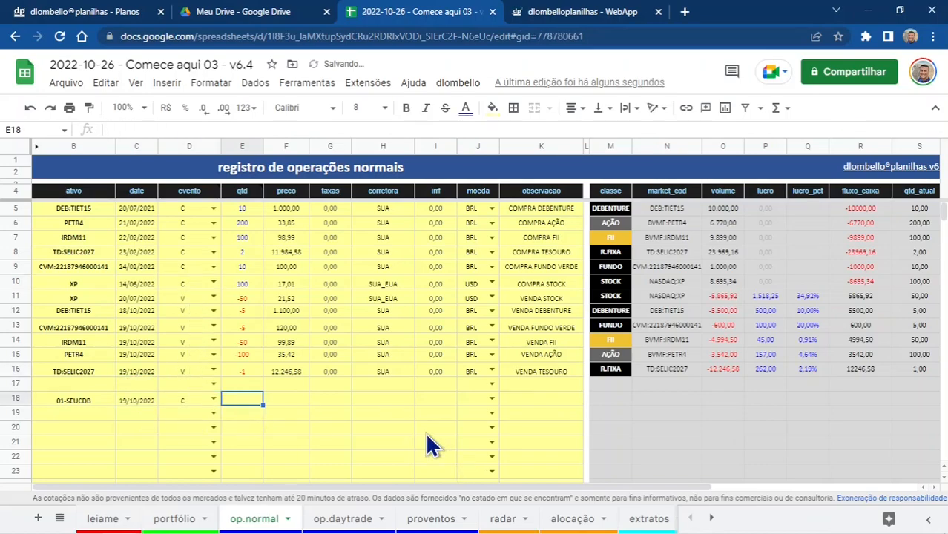
pyautogui.write('1')
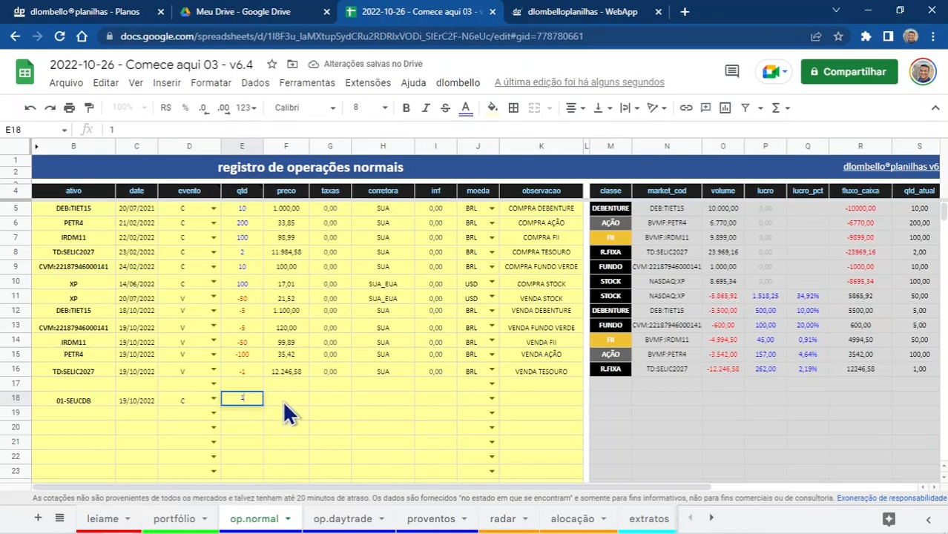
pyautogui.press('Tab')
pyautogui.write('500')
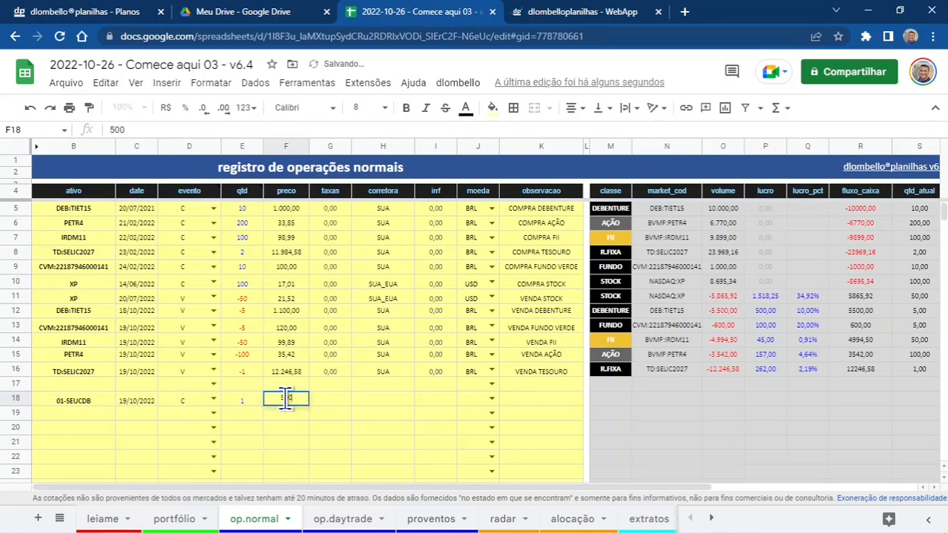
pyautogui.press('Tab')
# Step: Copy the taxas, corretora, irrf and moeda values from row 16 into row 18 of the 01-SEUCDB purchase
pyautogui.click(332, 370)
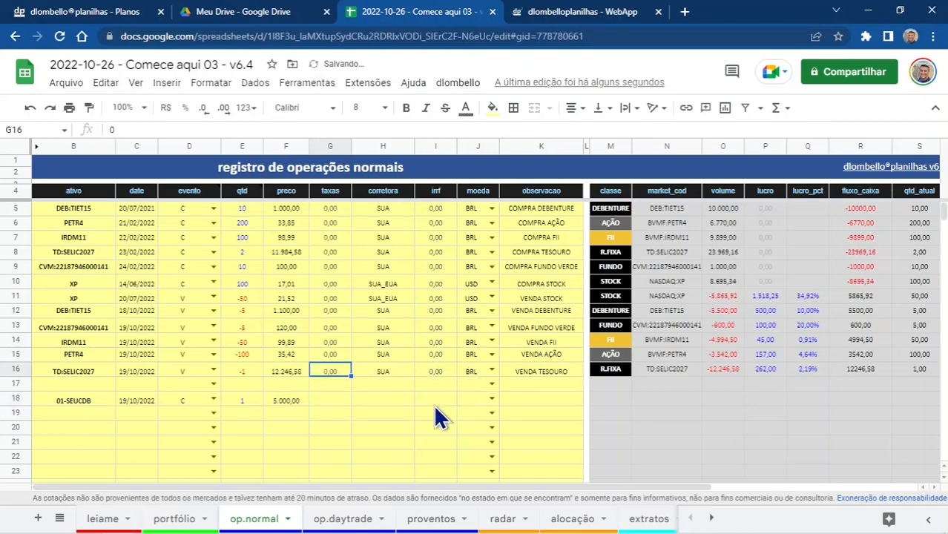
pyautogui.hotkey('shift', 'Right')
pyautogui.hotkey('shift', 'Right')
pyautogui.hotkey('shift', 'Right')
pyautogui.hotkey('ctrl', 'c')
pyautogui.click(331, 401)
pyautogui.hotkey('ctrl', 'v')
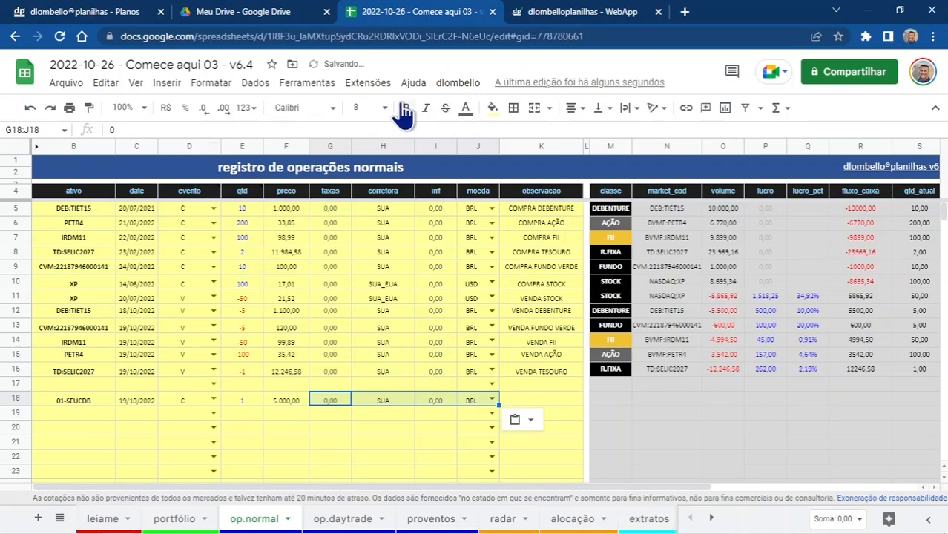
# Step: Show the dlombello side menu and run Calcular operações to process the 01-SEUCDB purchase
pyautogui.click(456, 85)
pyautogui.click(467, 106)
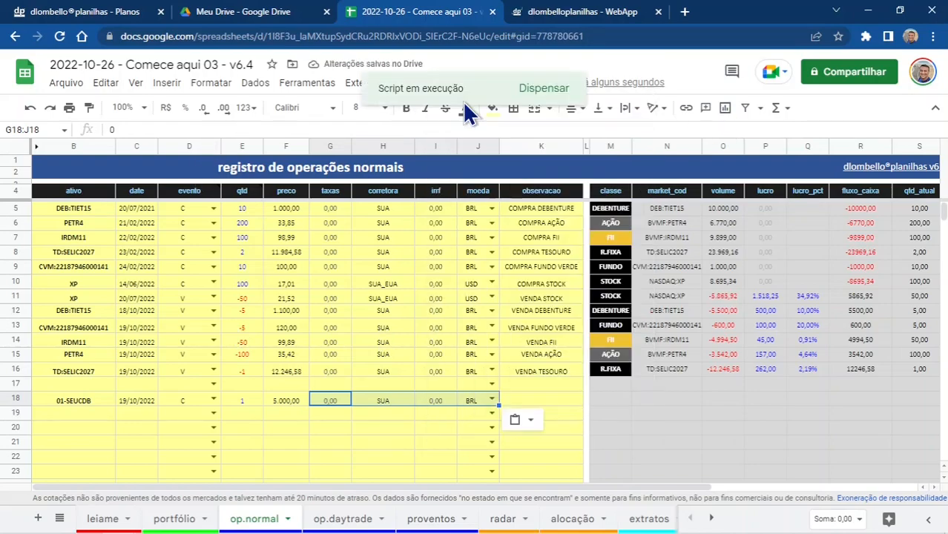
pyautogui.click(546, 89)
pyautogui.click(465, 85)
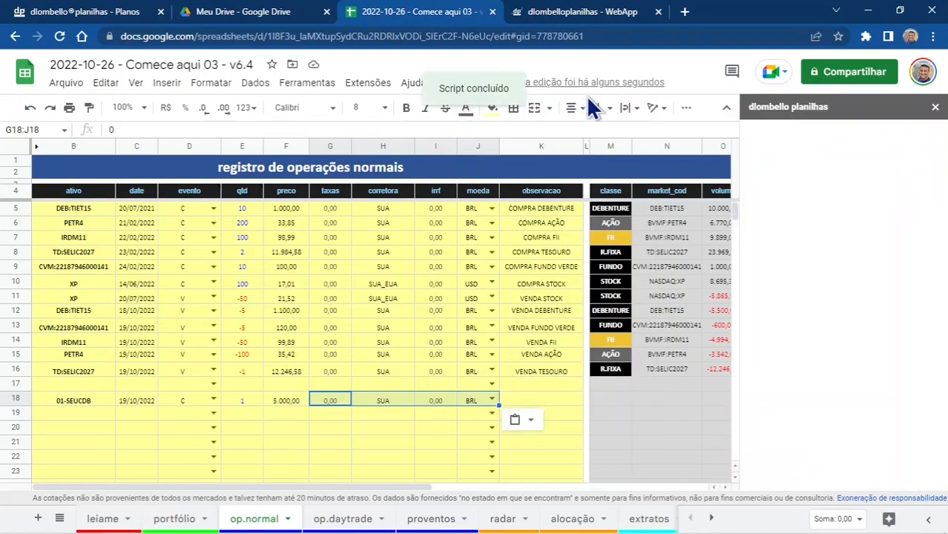
pyautogui.click(453, 83)
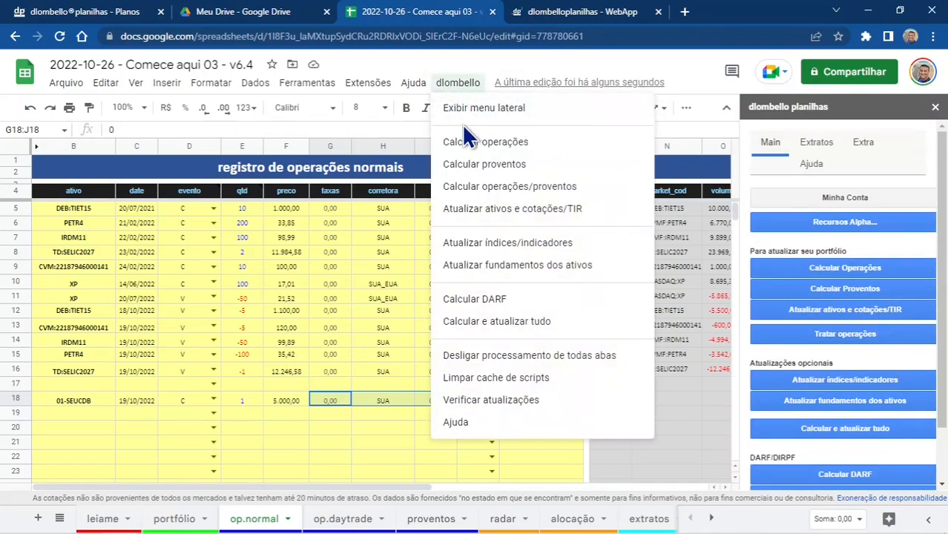
pyautogui.click(464, 136)
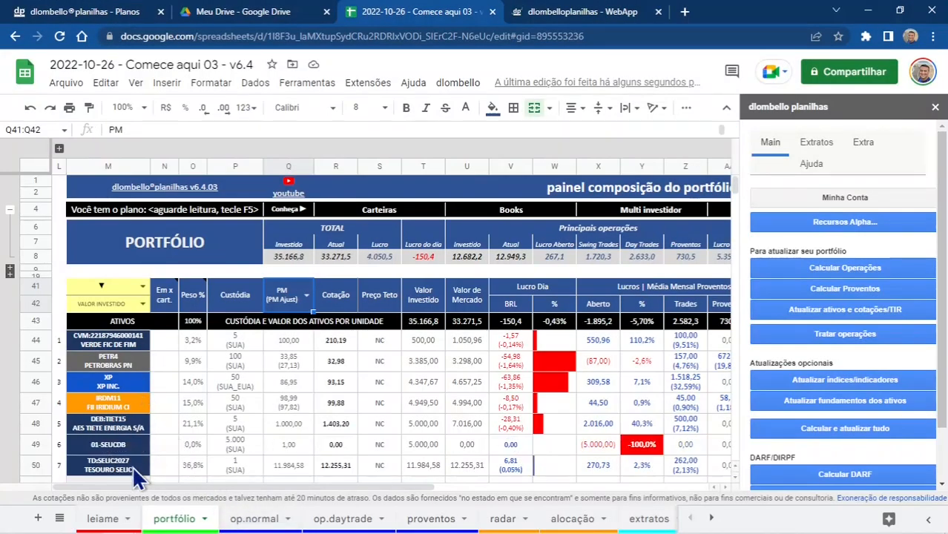
# Step: Run Atualizar ativos e cotações/TIR for the portfolio and check the 01-SEUCDB asset's cotação and market value
pyautogui.click(335, 445)
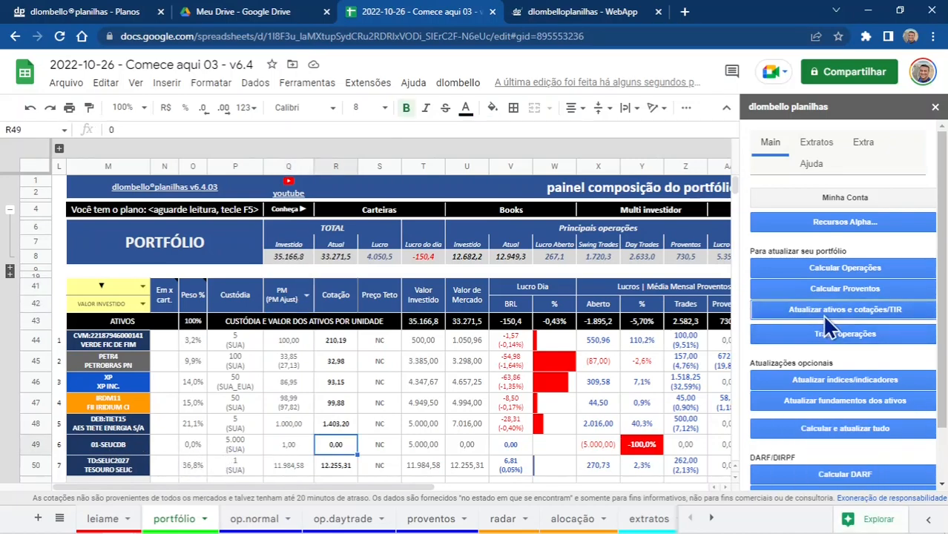
pyautogui.click(822, 310)
pyautogui.click(462, 449)
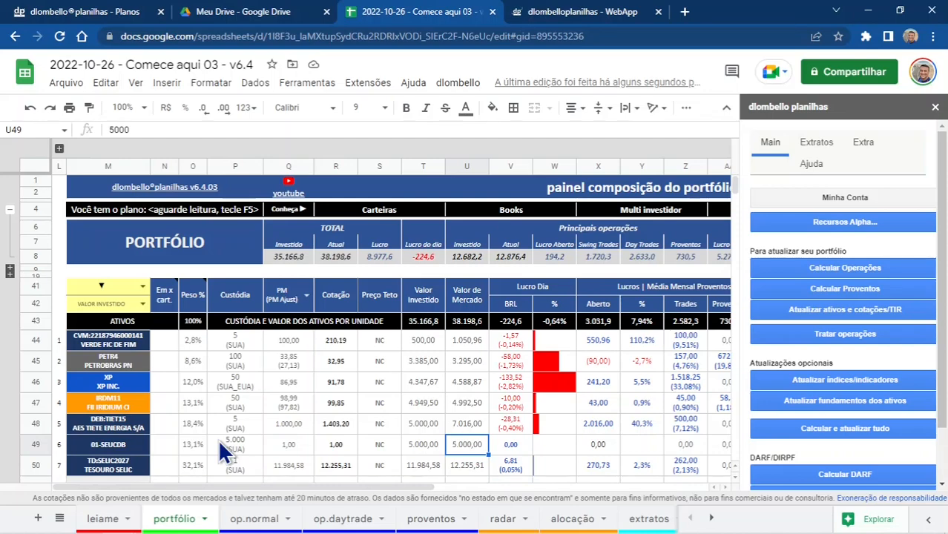
# Step: Copy the asset name 01-SEUCDB from its purchase row in op.normal into the ativo cell B19
pyautogui.click(255, 519)
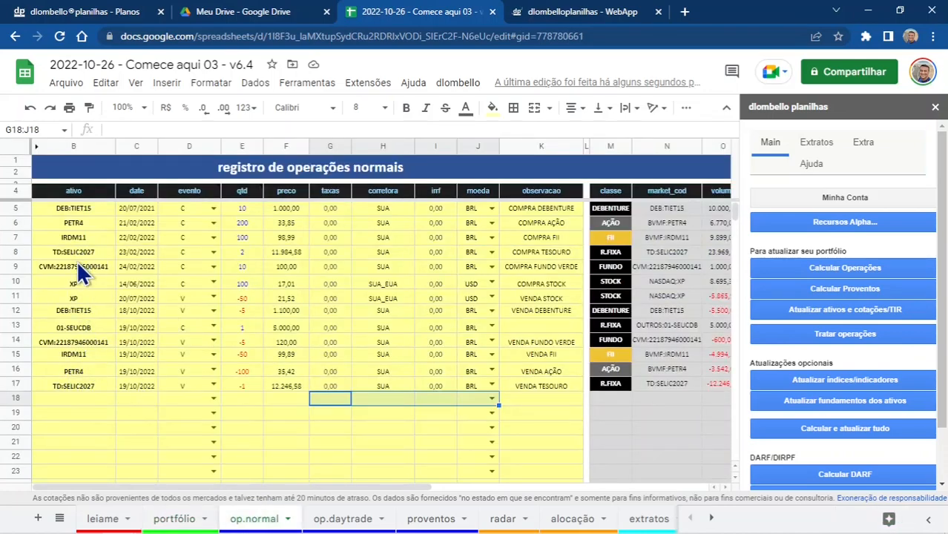
pyautogui.click(85, 371)
pyautogui.click(85, 340)
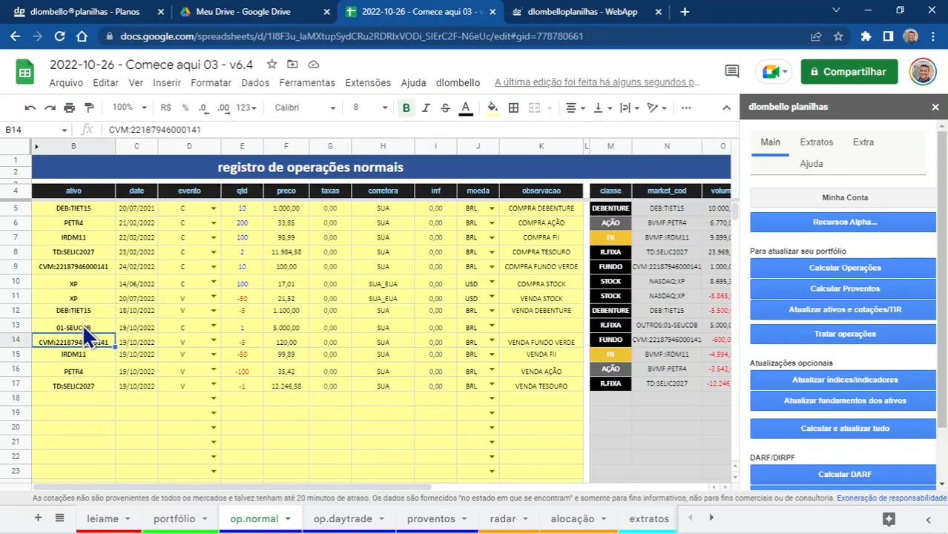
pyautogui.click(95, 331)
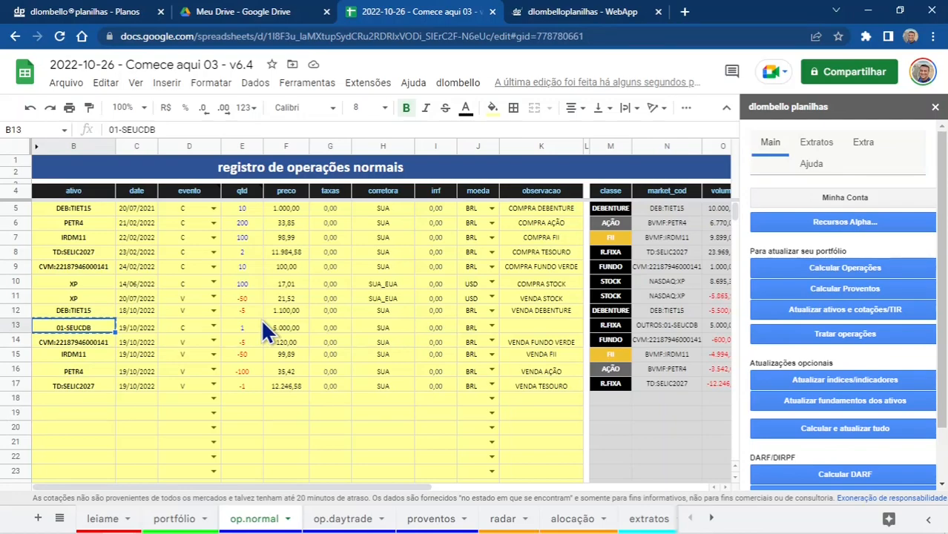
pyautogui.press('Down')
pyautogui.press('Down')
pyautogui.press('Down')
pyautogui.press('Down')
pyautogui.press('Down')
pyautogui.press('Down')
pyautogui.hotkey('ctrl', 'v')
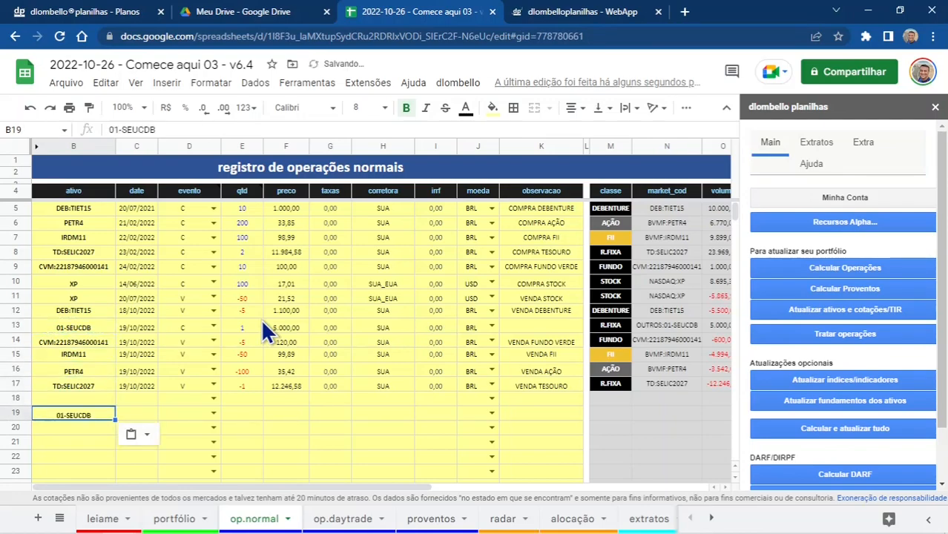
# Step: Fill row 19 of the 01-SEUCDB entry with date 22/10/2022 and the evento SALDO
pyautogui.press('Right')
pyautogui.write('22')
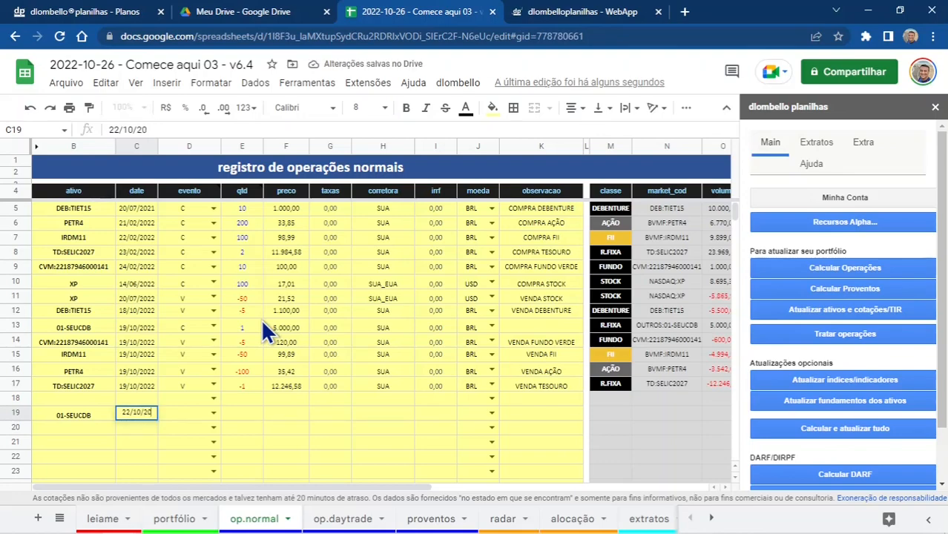
pyautogui.press('Tab')
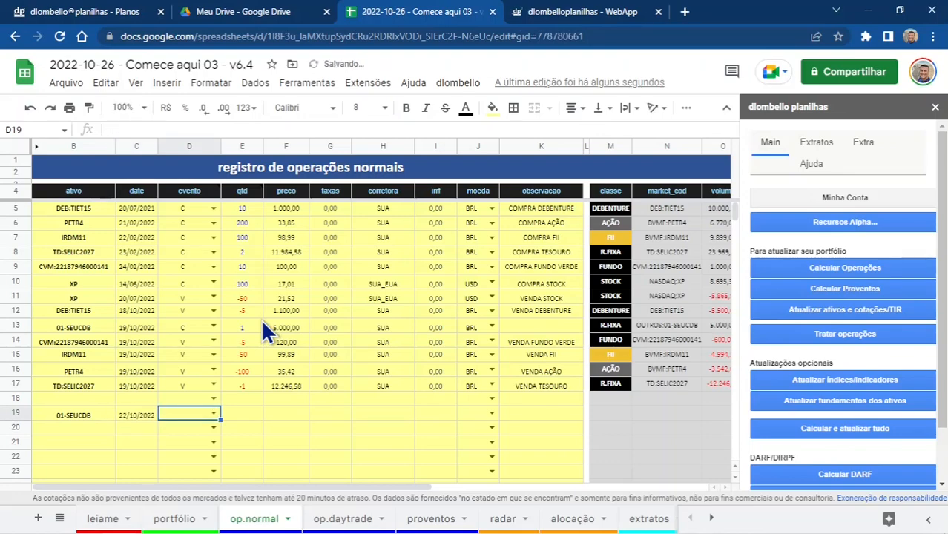
pyautogui.click(214, 415)
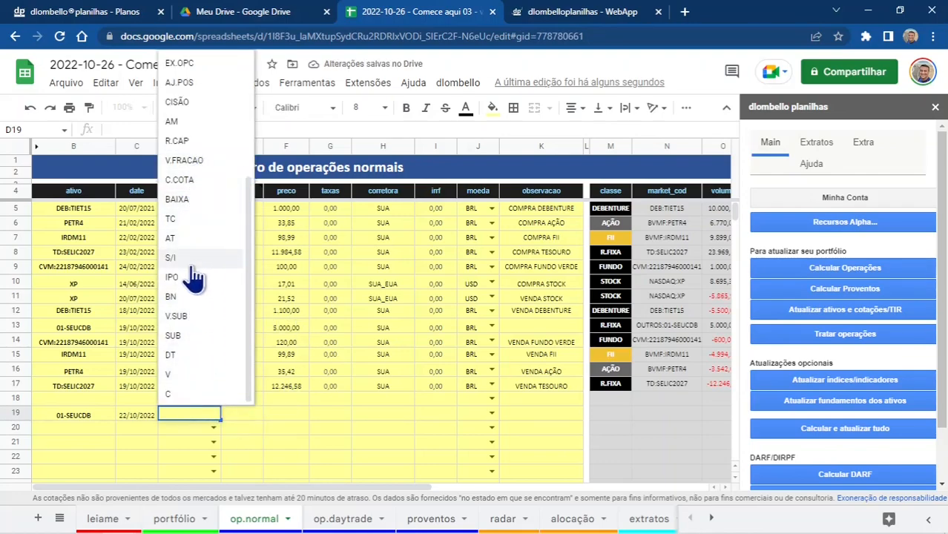
pyautogui.scroll(3, 223, 256)
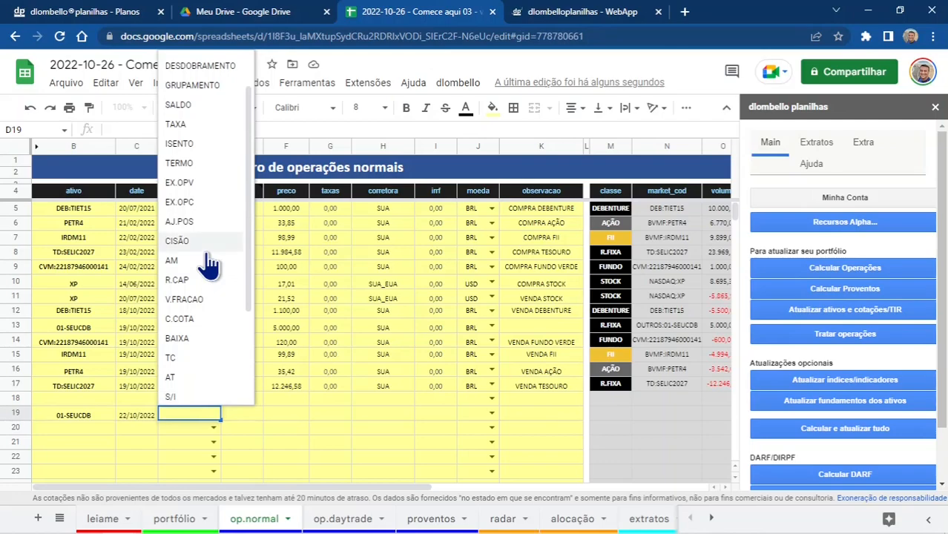
pyautogui.click(178, 105)
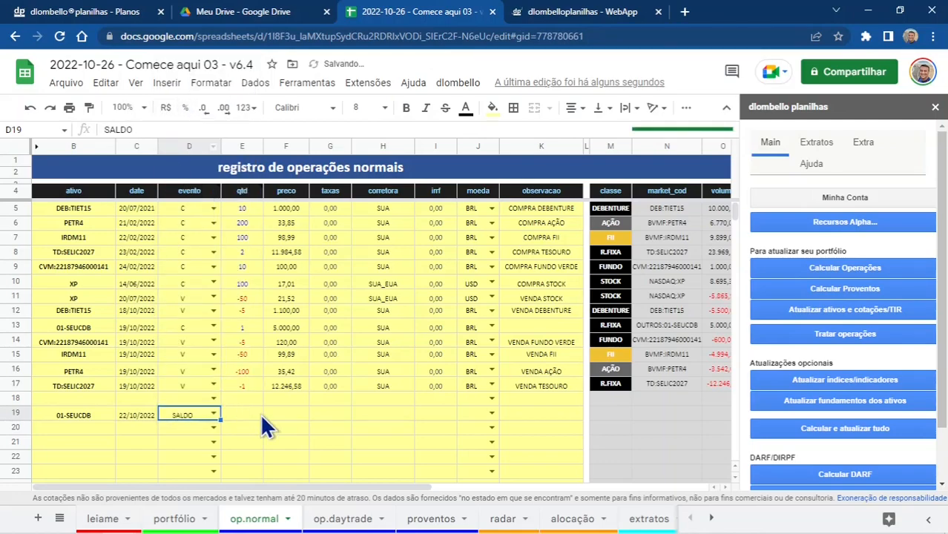
# Step: Set the 01-SEUCDB SALDO entry in row 19 to a qtd of 1 and a preco of 5.100,00
pyautogui.press('Tab')
pyautogui.write('1')
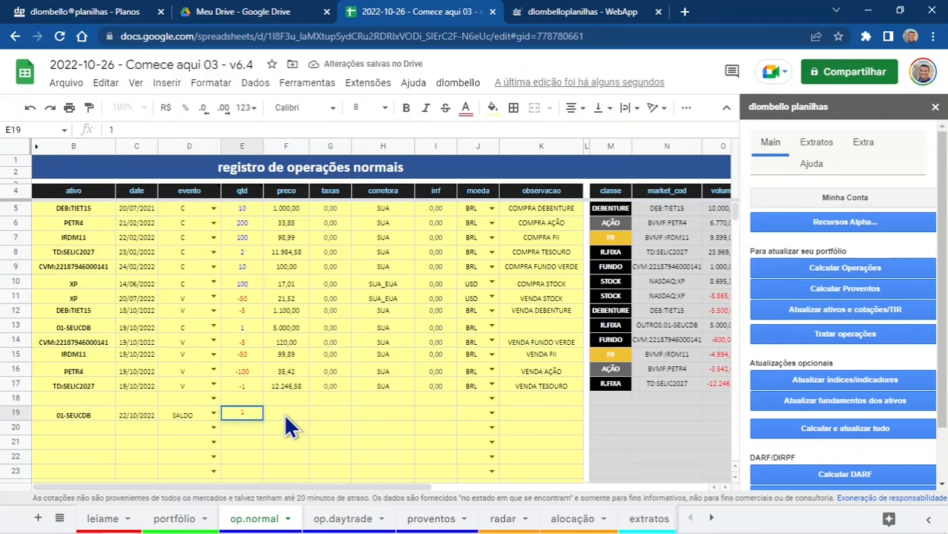
pyautogui.press('Tab')
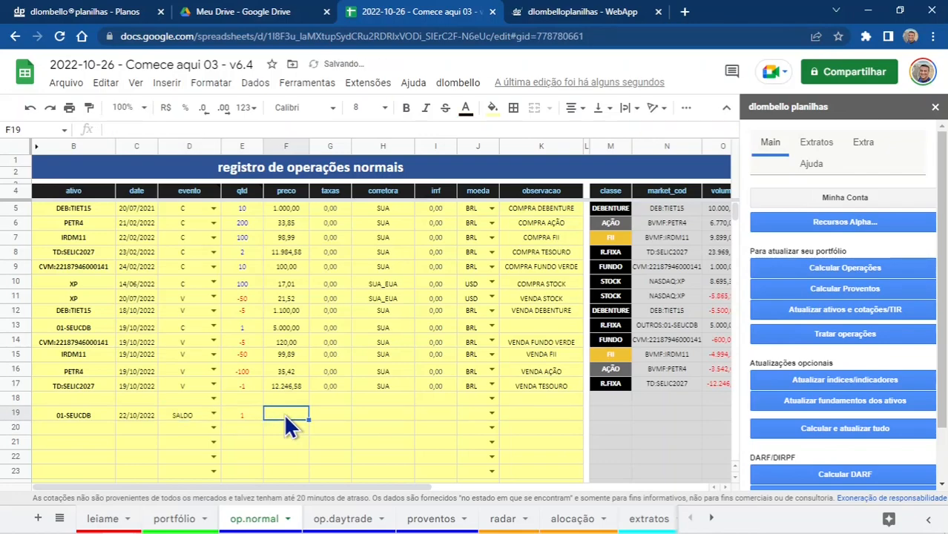
pyautogui.doubleClick(286, 416)
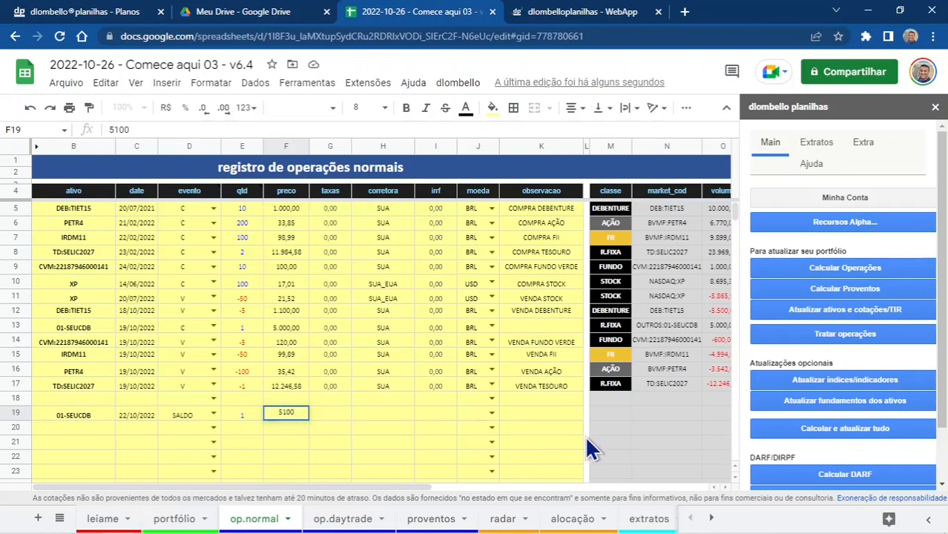
pyautogui.press('Return')
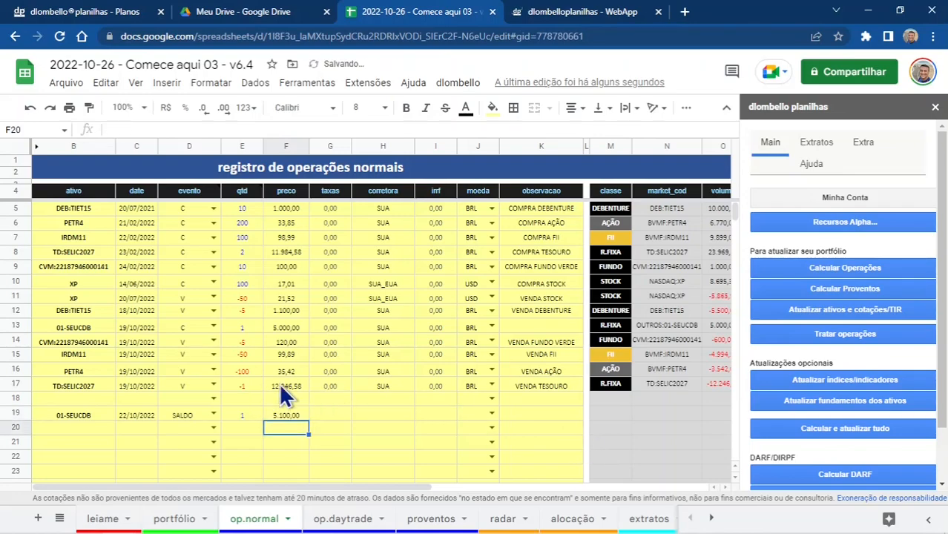
# Step: Copy the taxas, corretora, irf and moeda values from row 17 into the 01-SEUCDB SALDO entry in row 19
pyautogui.click(349, 385)
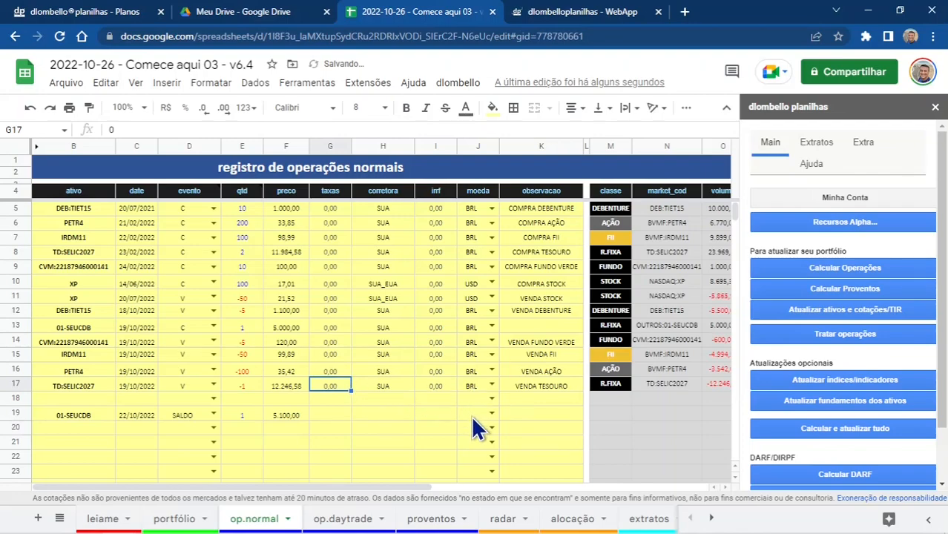
pyautogui.hotkey('shift', 'Right')
pyautogui.hotkey('shift', 'Right')
pyautogui.hotkey('shift', 'Right')
pyautogui.hotkey('ctrl', 'c')
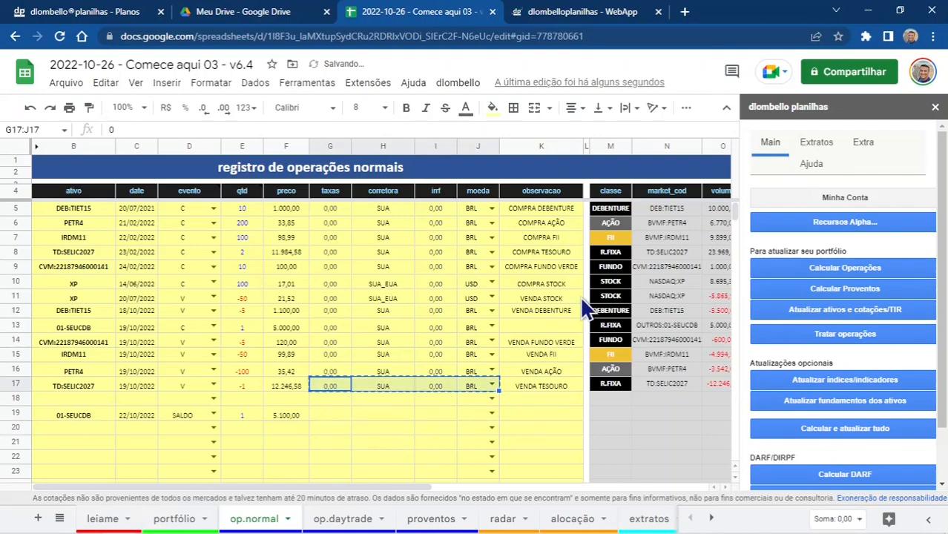
pyautogui.press('Down')
pyautogui.press('Down')
pyautogui.hotkey('ctrl', 'v')
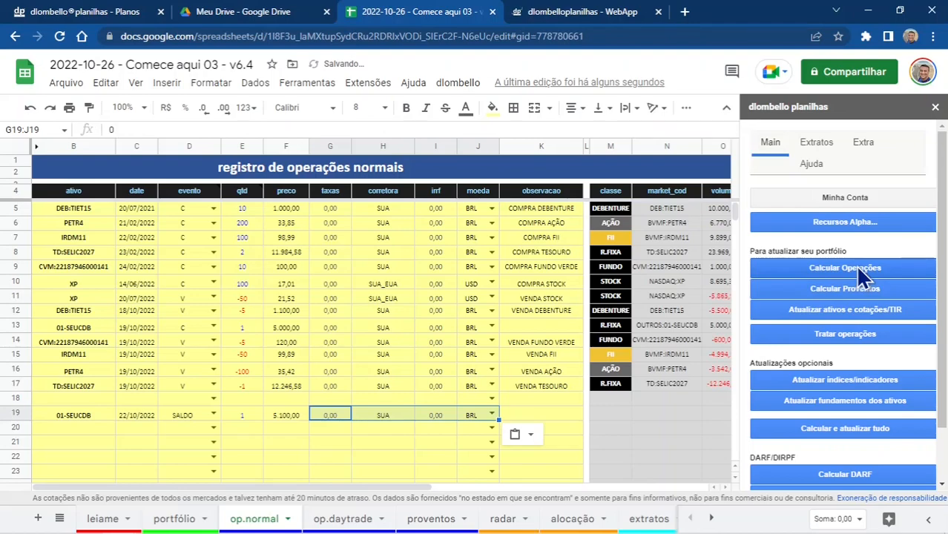
# Step: Run Calcular Operações and Atualizar ativos e cotações/TIR, and check the market value of 01-SEUCDB in the portfólio sheet
pyautogui.click(858, 269)
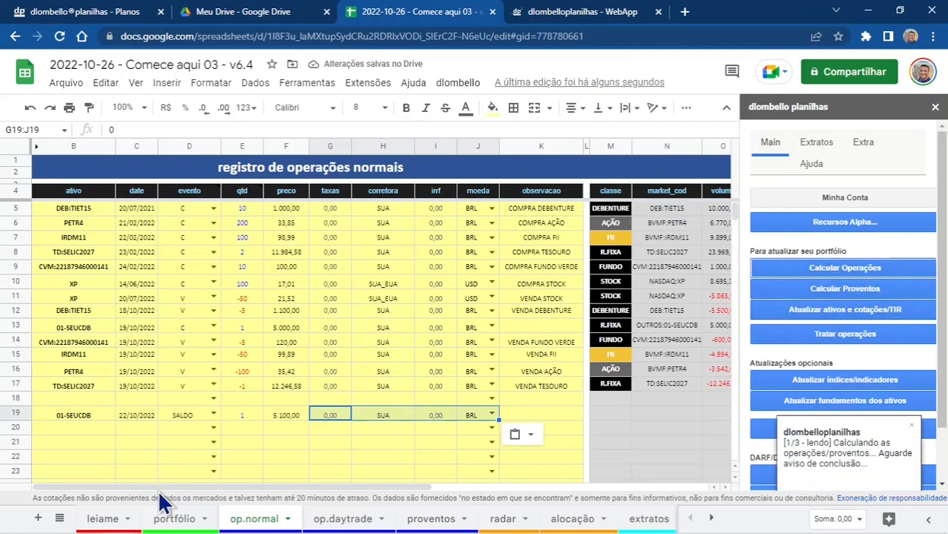
pyautogui.click(182, 521)
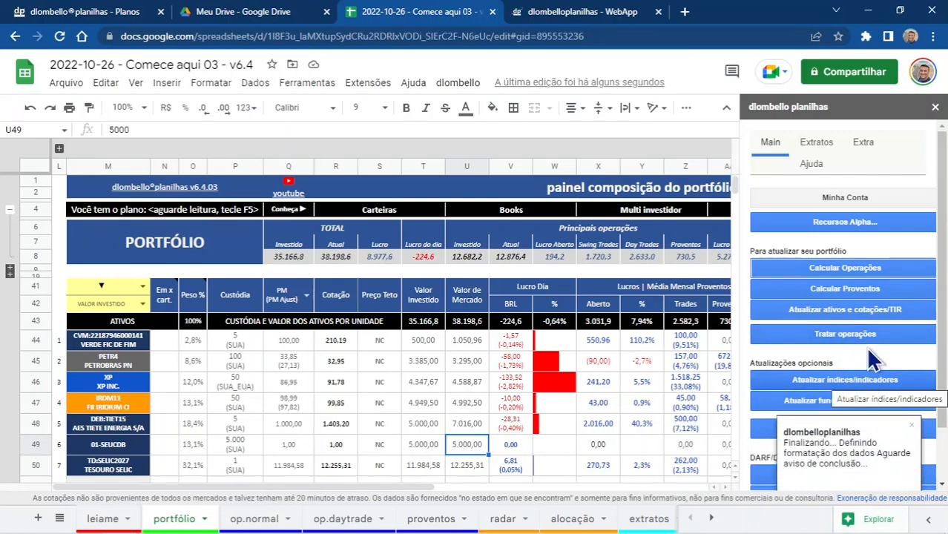
pyautogui.click(856, 303)
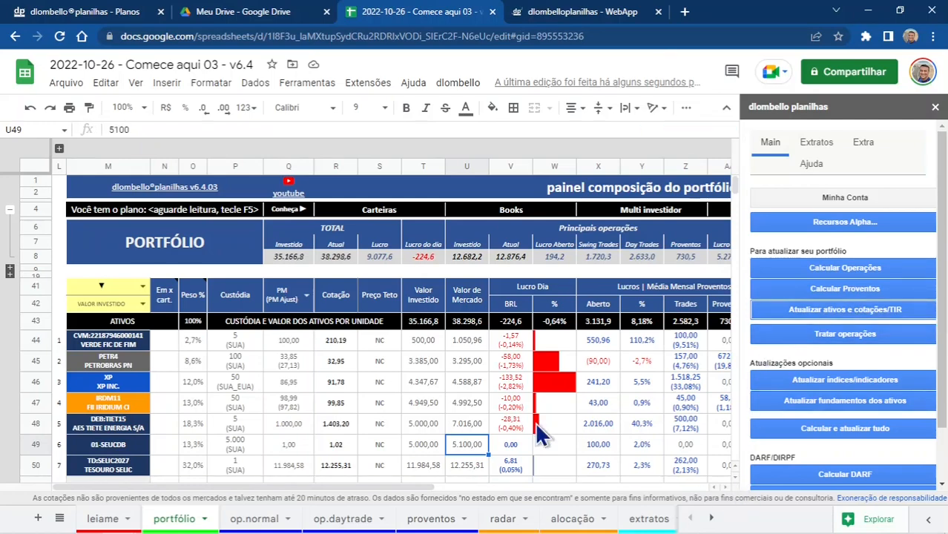
pyautogui.click(469, 449)
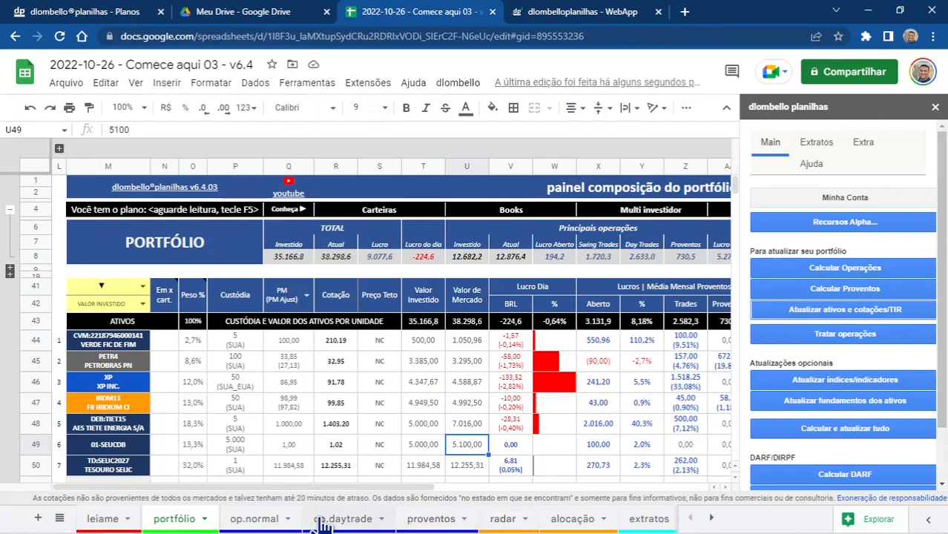
# Step: Copy the asset name 01-SEUCDB from its SALDO row in op.normal into the ativo cell B20
pyautogui.click(263, 523)
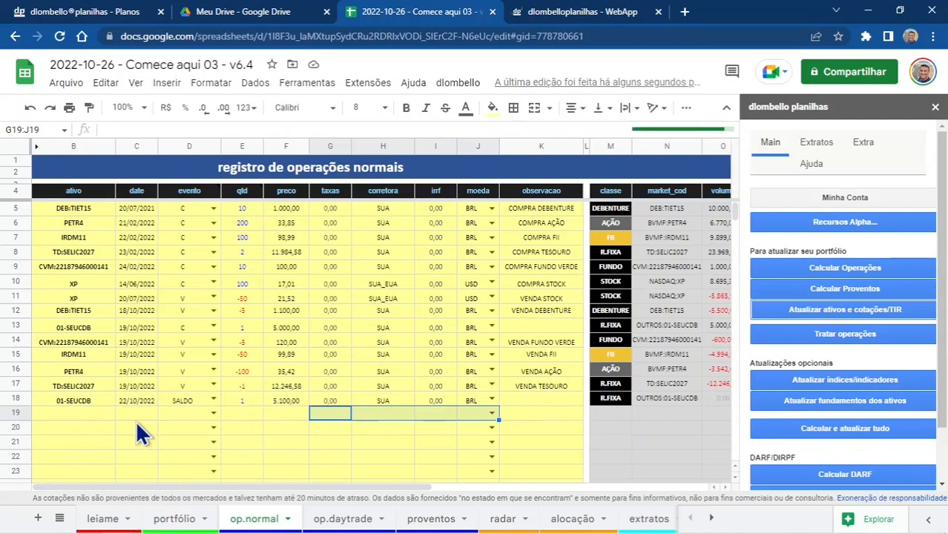
pyautogui.click(69, 400)
pyautogui.hotkey('ctrl', 'c')
pyautogui.click(91, 426)
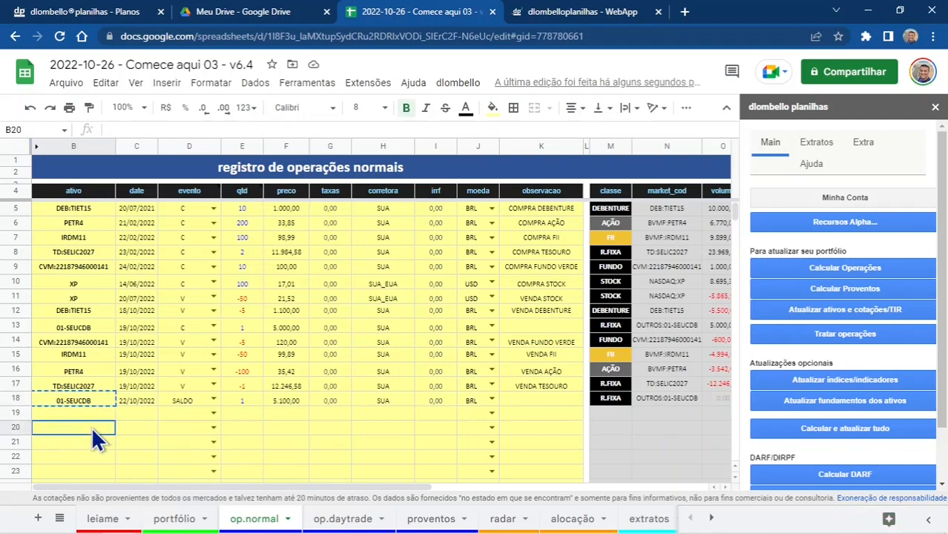
pyautogui.hotkey('ctrl', 'v')
# Step: Fill row 20 of the 01-SEUCDB entry with date 23/10/2022 and the evento V
pyautogui.click(139, 429)
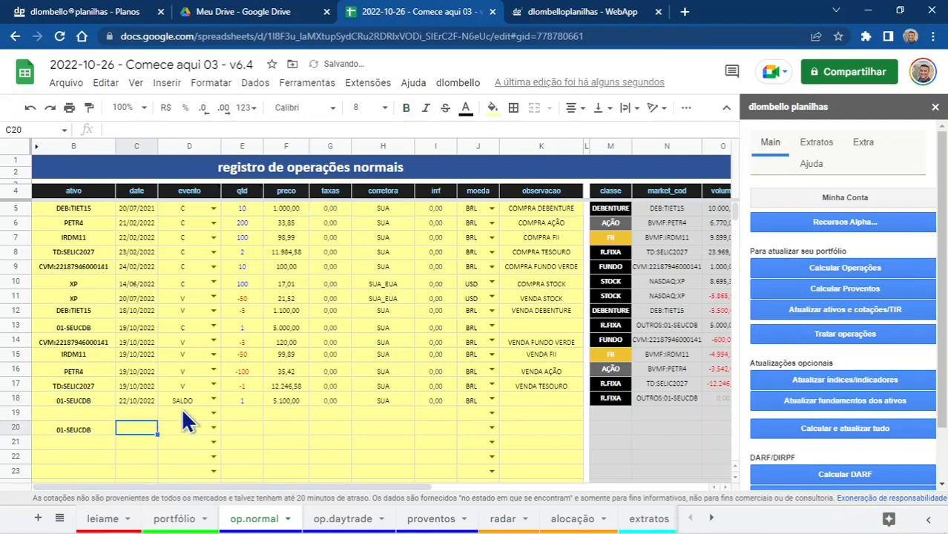
pyautogui.write('2')
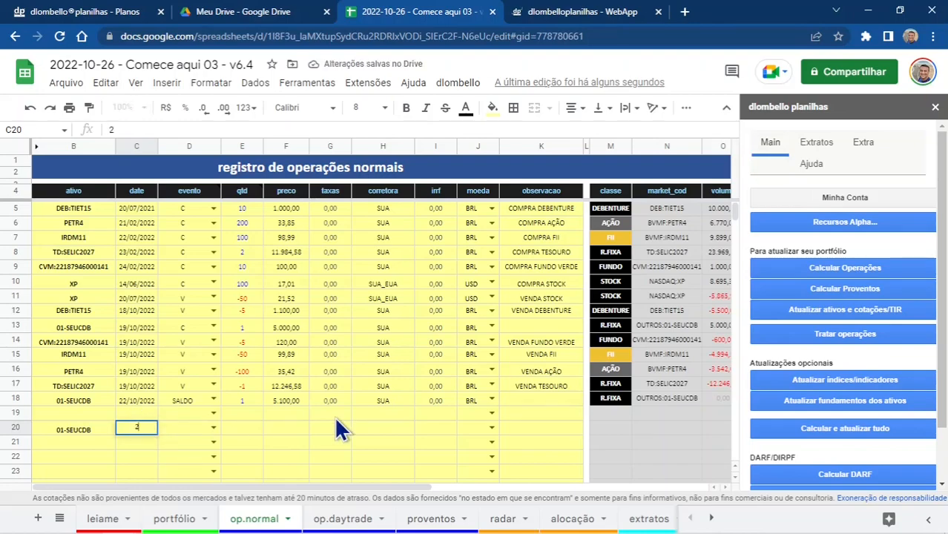
pyautogui.write('3/10/')
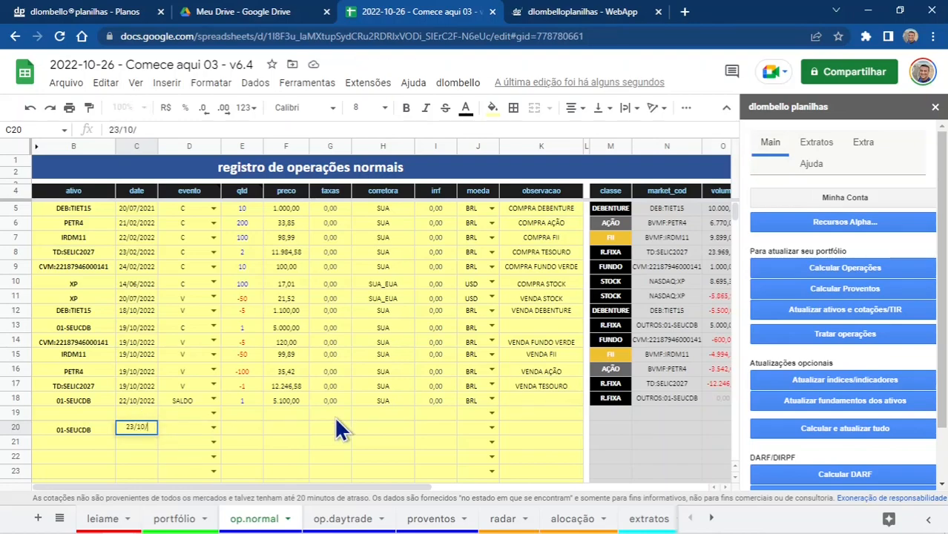
pyautogui.write('2022')
pyautogui.press('Tab')
pyautogui.write('v')
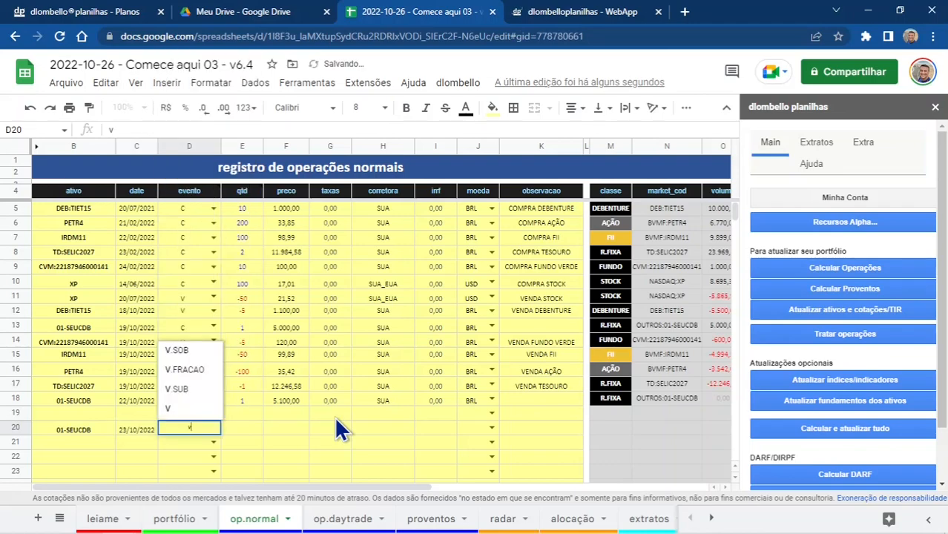
pyautogui.press('BackSpace')
pyautogui.write('v')
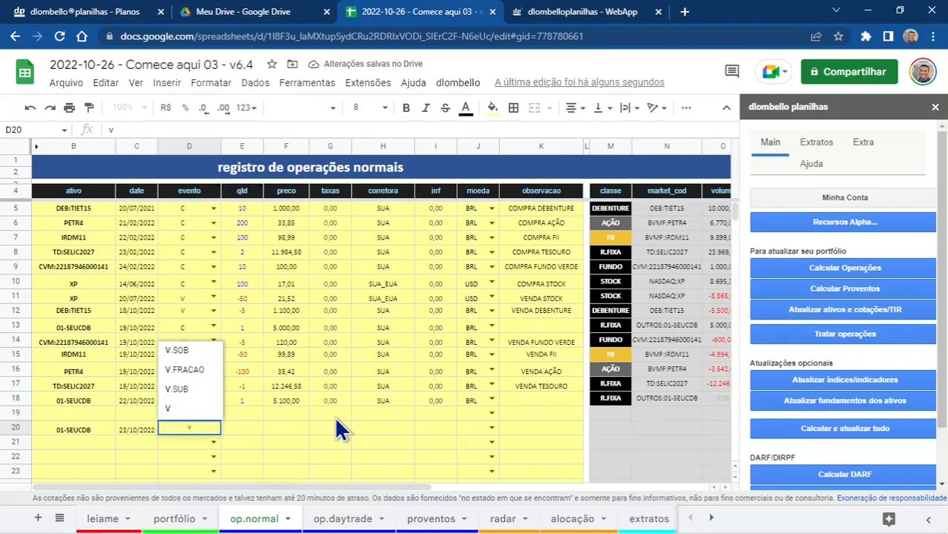
pyautogui.click(188, 412)
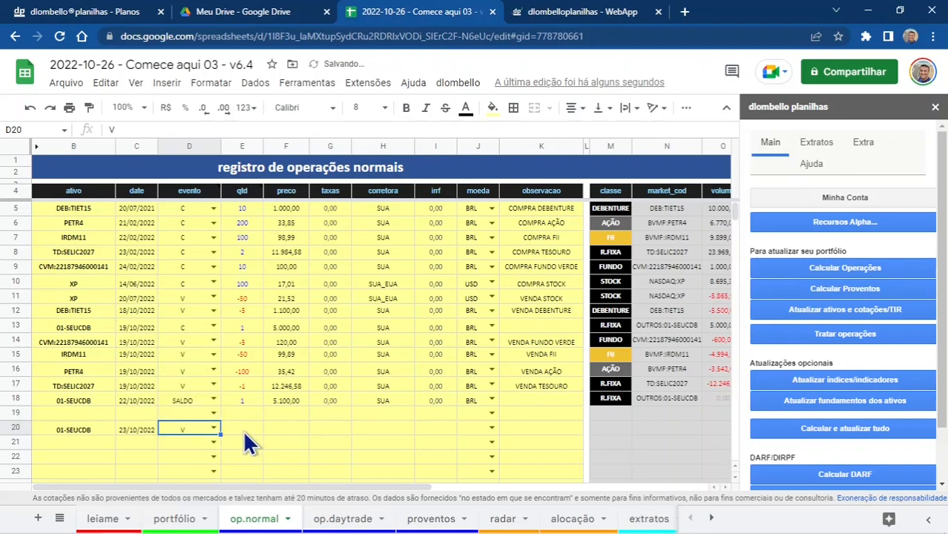
# Step: Set the 01-SEUCDB sale in row 20 to a qtd of 1 and a preco of 1.100,00
pyautogui.click(242, 428)
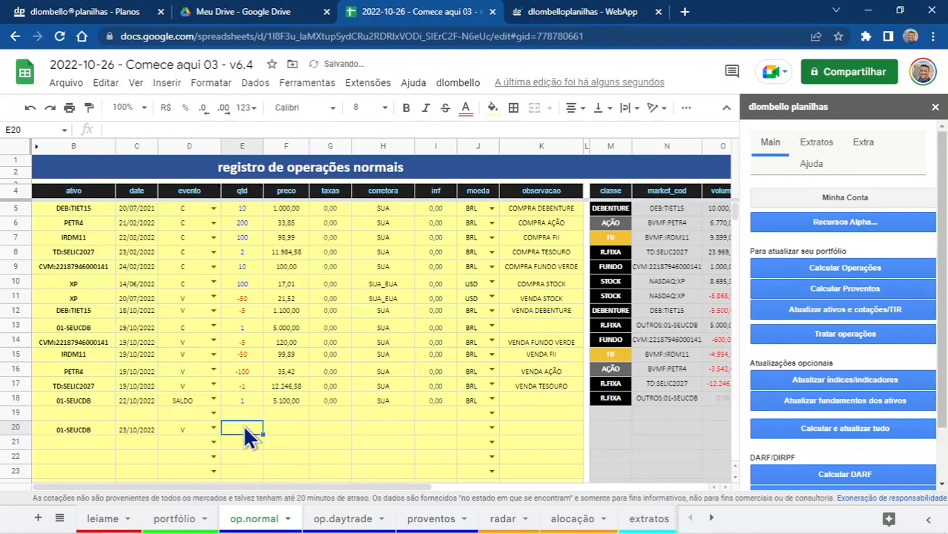
pyautogui.write('1')
pyautogui.click(288, 428)
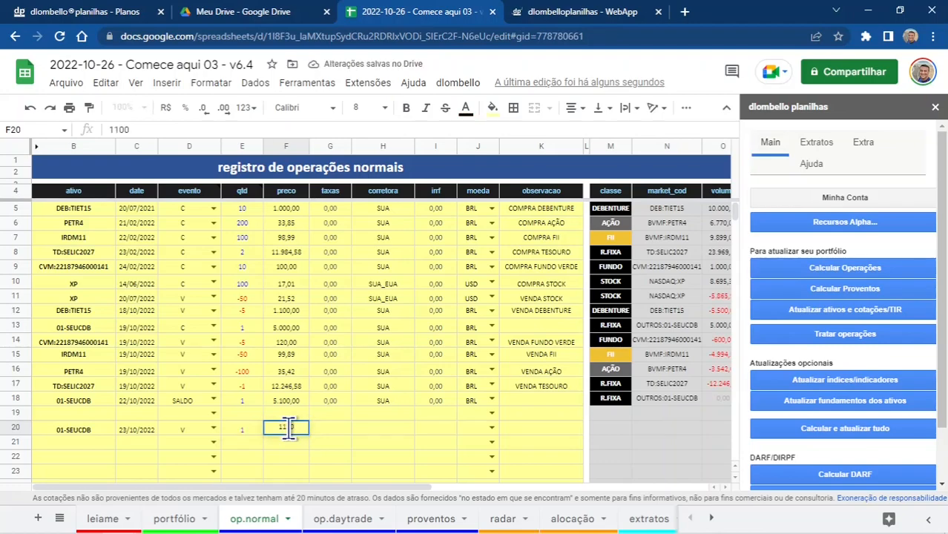
pyautogui.click(323, 428)
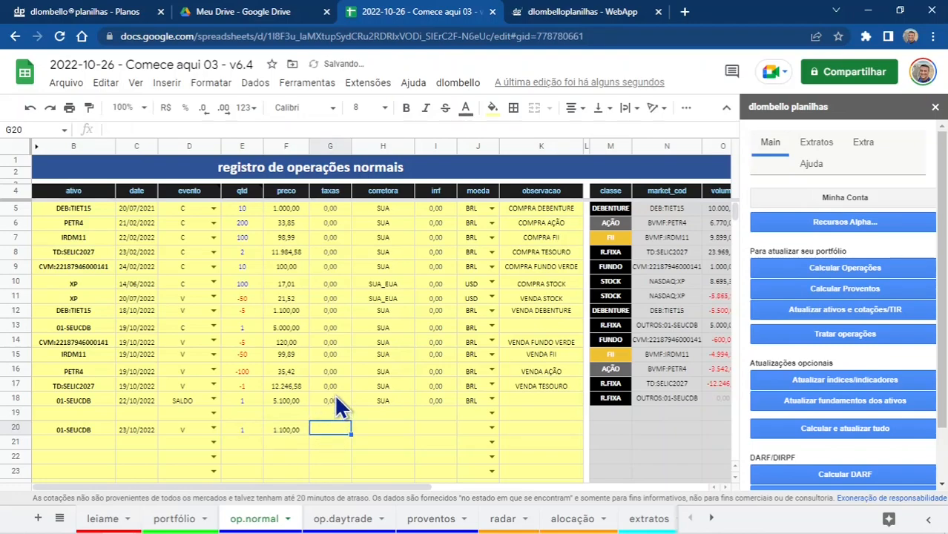
# Step: Copy the taxas, corretora, irf and moeda values from the SALDO row 18 into the sale entry in row 20
pyautogui.click(336, 399)
pyautogui.moveTo(457, 398); pyautogui.dragTo(470, 398)
pyautogui.hotkey('ctrl', 'c')
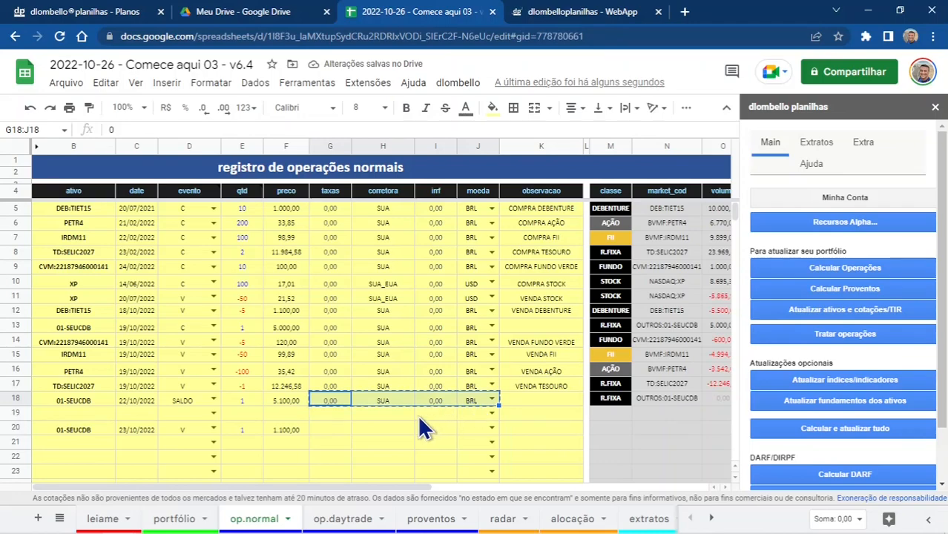
pyautogui.click(325, 432)
pyautogui.hotkey('ctrl', 'v')
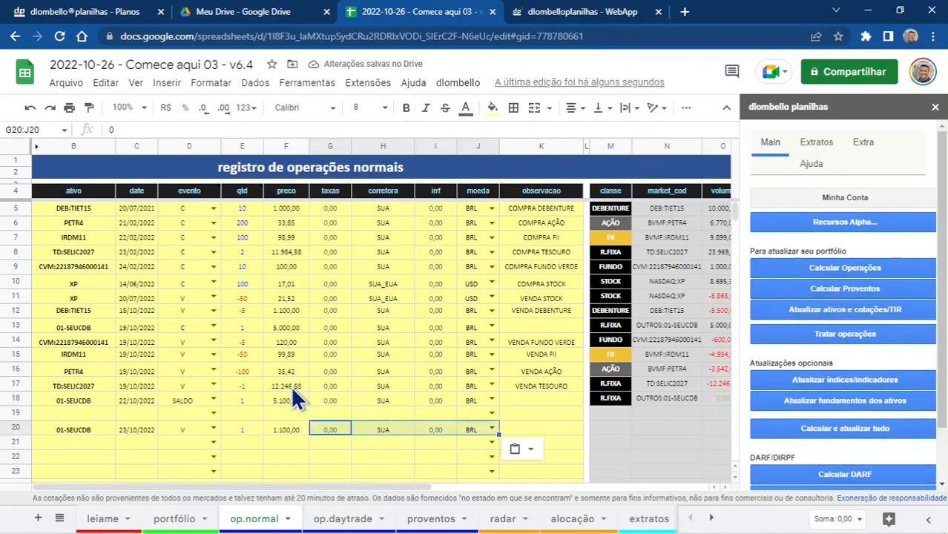
# Step: Run Calcular Operações and review the ativo, evento and preco of the processed 01-SEUCDB sale row
pyautogui.click(235, 430)
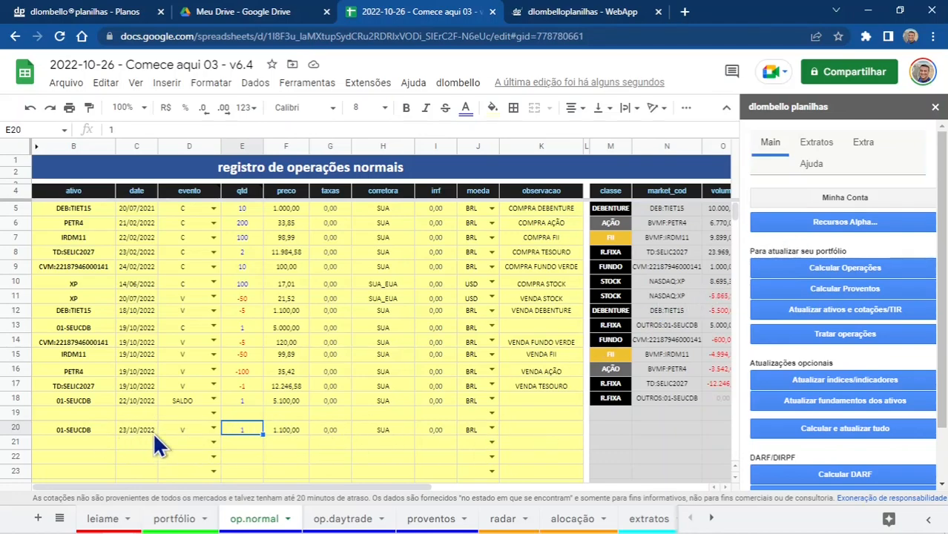
pyautogui.click(828, 267)
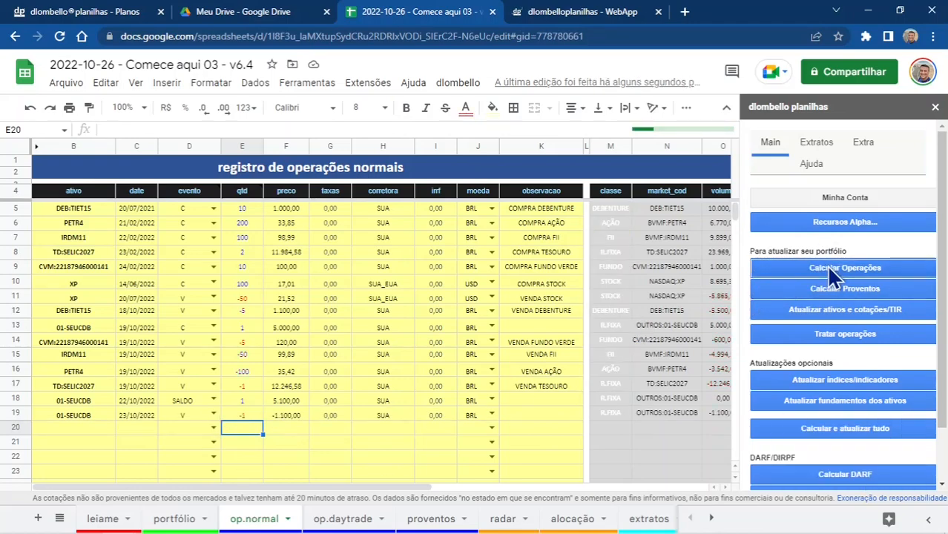
pyautogui.click(85, 416)
pyautogui.click(177, 412)
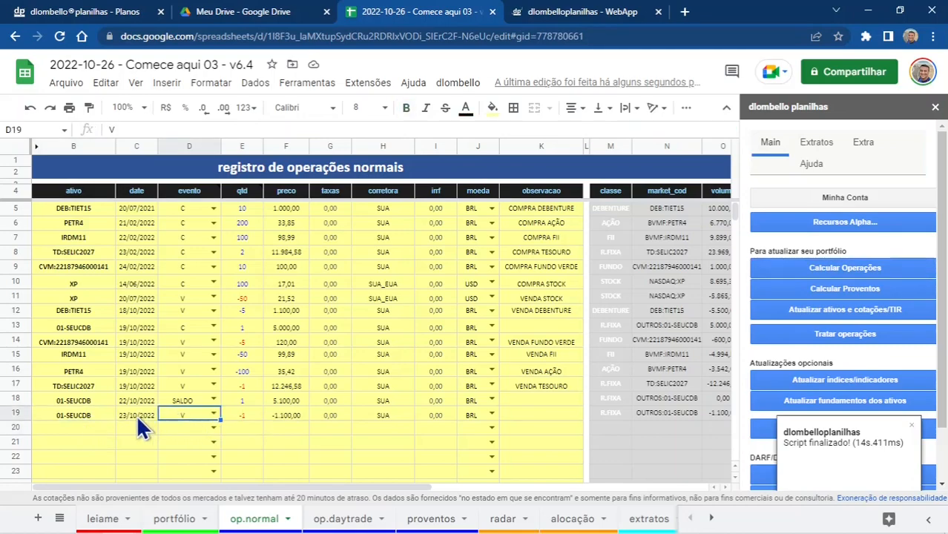
pyautogui.click(84, 414)
pyautogui.click(201, 414)
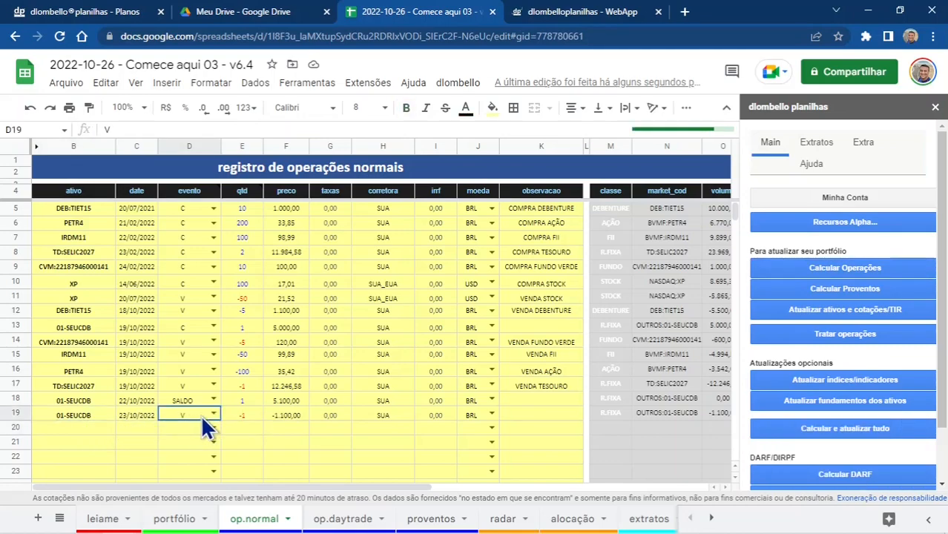
pyautogui.click(297, 417)
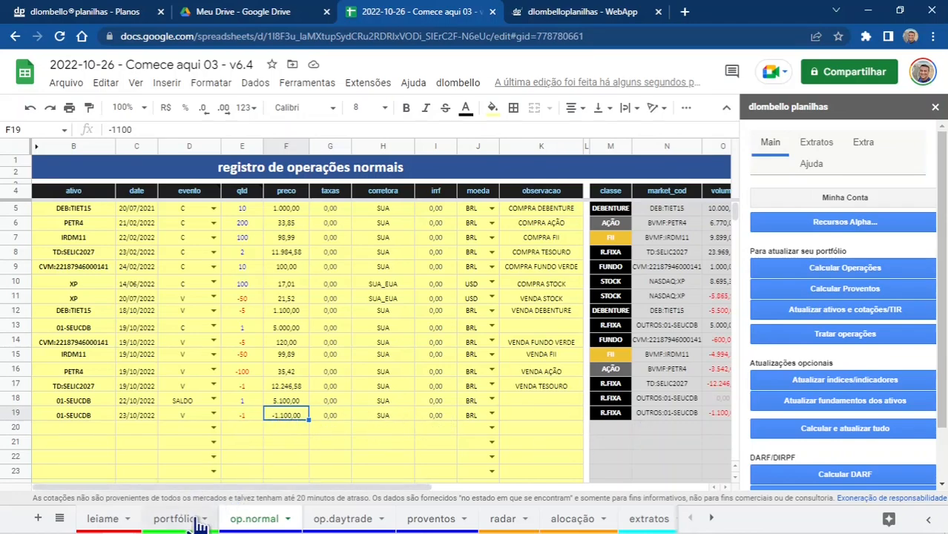
# Step: Run Atualizar ativos e cotações/TIR and check the market value of 01-SEUCDB in the portfólio sheet after the sale
pyautogui.click(843, 310)
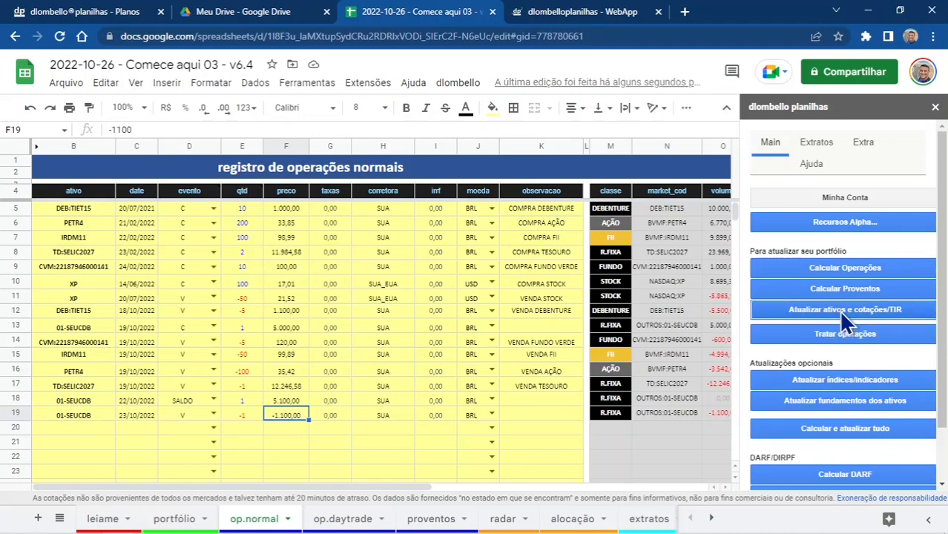
pyautogui.click(180, 518)
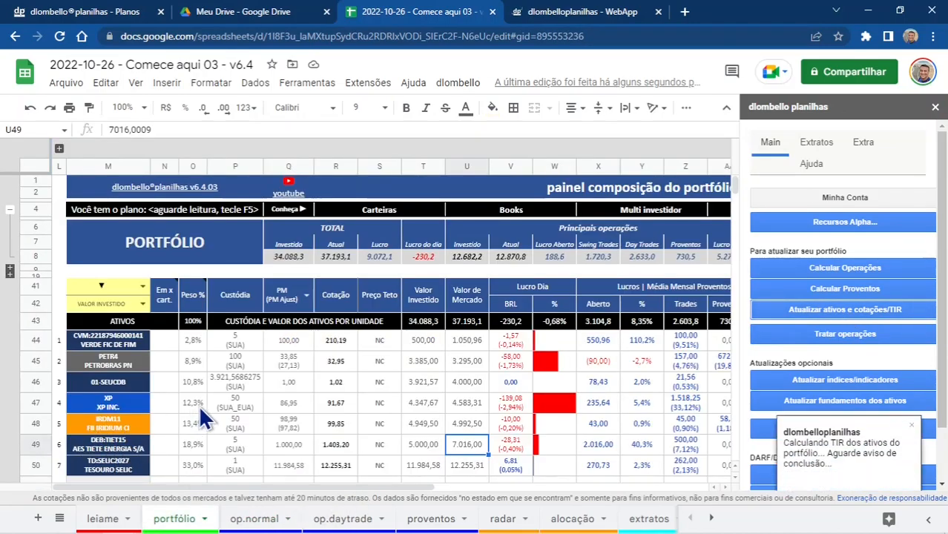
pyautogui.scroll(-1, 199, 408)
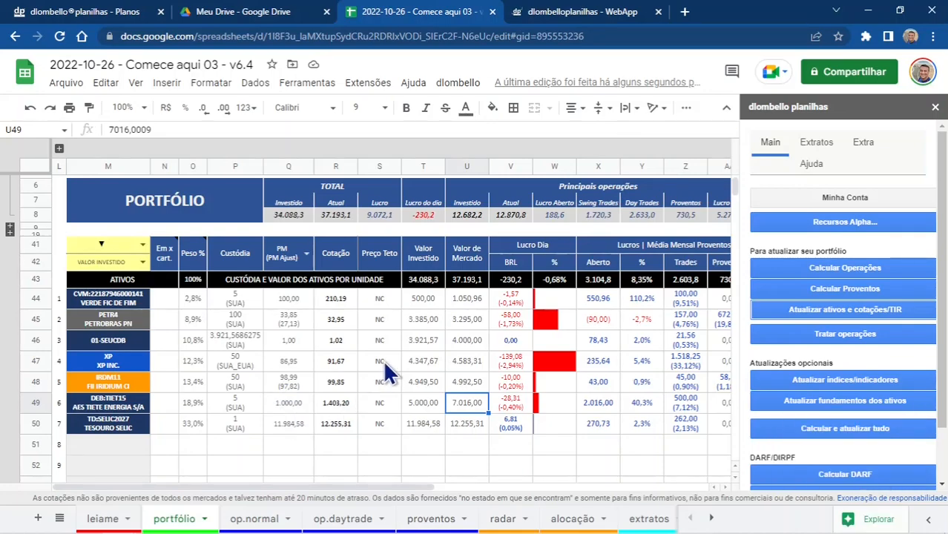
pyautogui.click(473, 343)
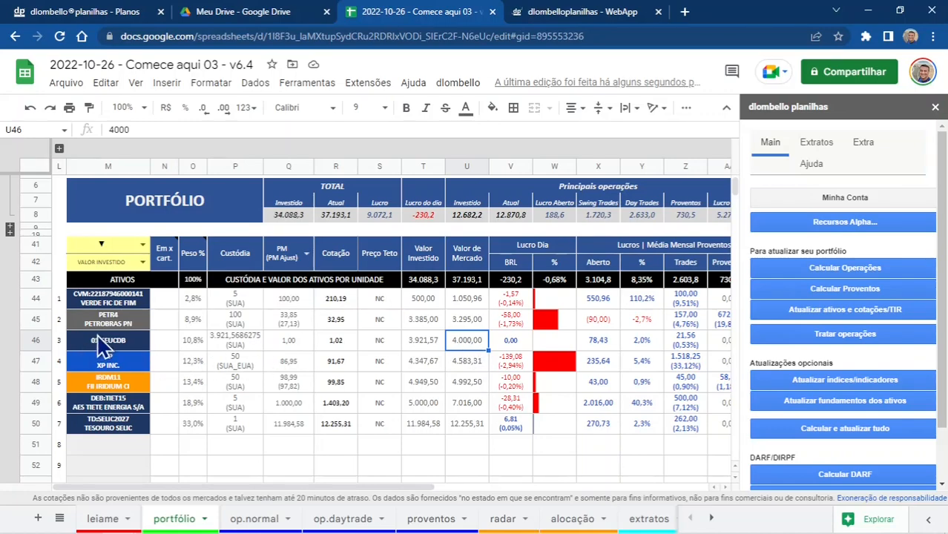
pyautogui.click(501, 345)
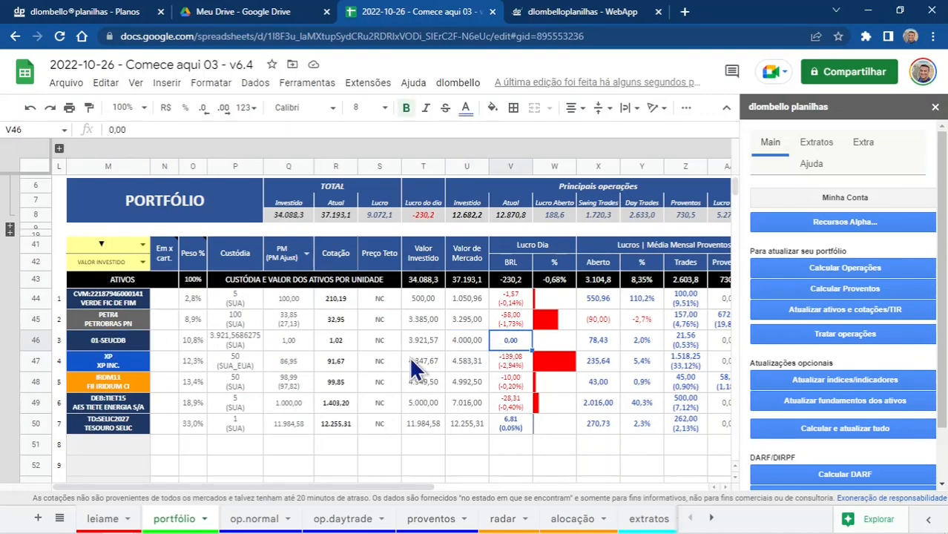
# Step: Register a second asset named 02-OUTROCDB in the ativo cell B7 of the config.outros sheet
pyautogui.click(254, 518)
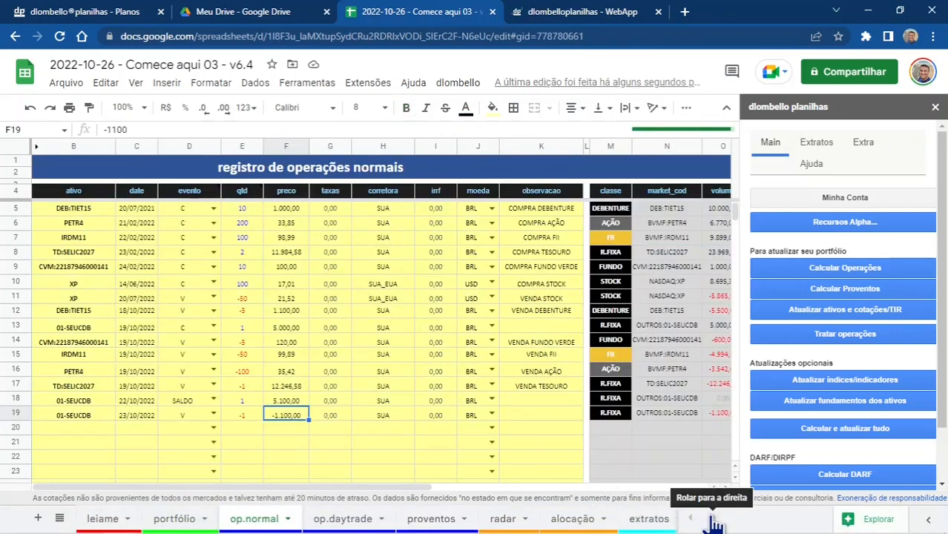
pyautogui.click(713, 523)
pyautogui.click(505, 518)
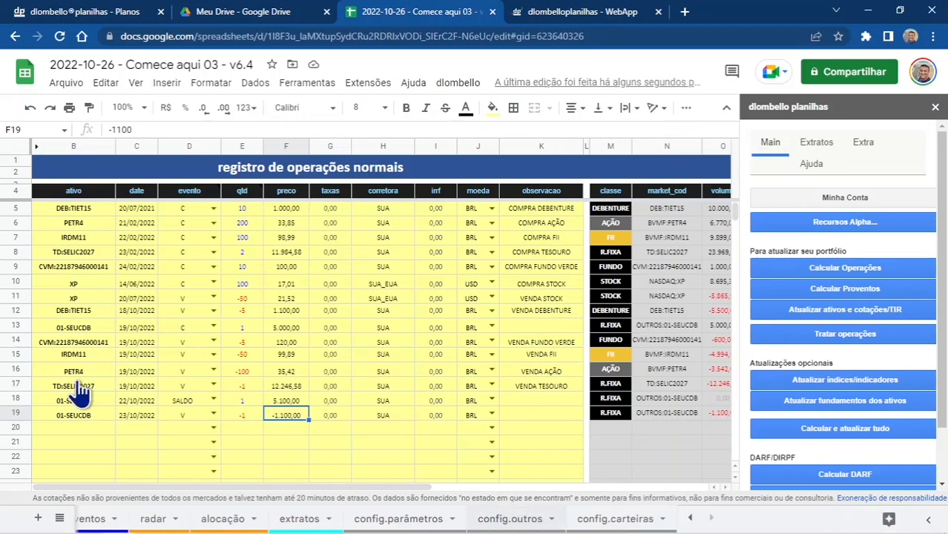
pyautogui.click(89, 252)
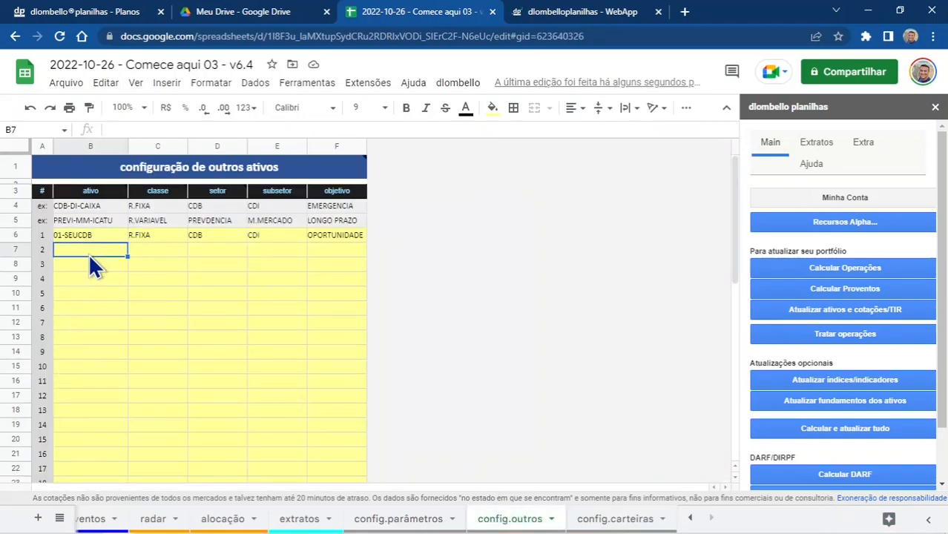
pyautogui.write('02-OUTROCDB')
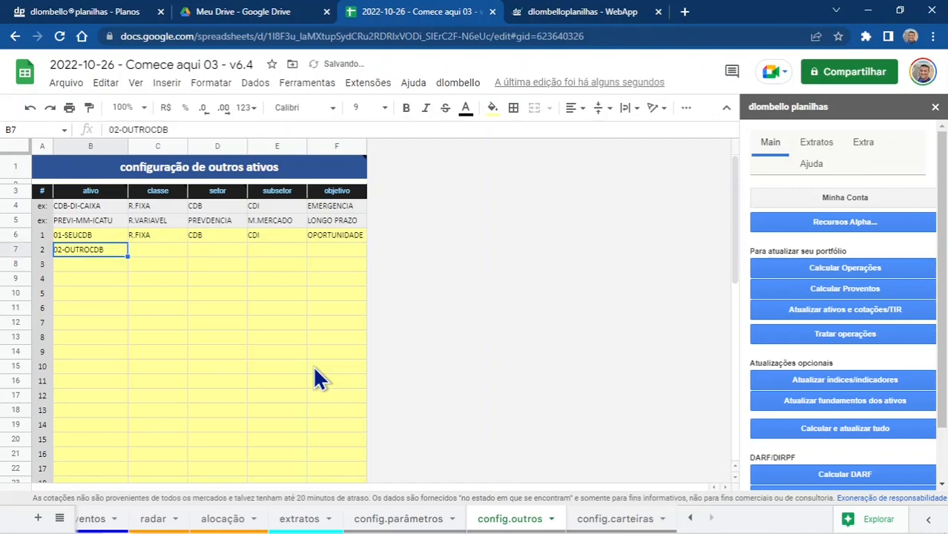
pyautogui.press('Tab')
pyautogui.press('Left')
pyautogui.press('Down')
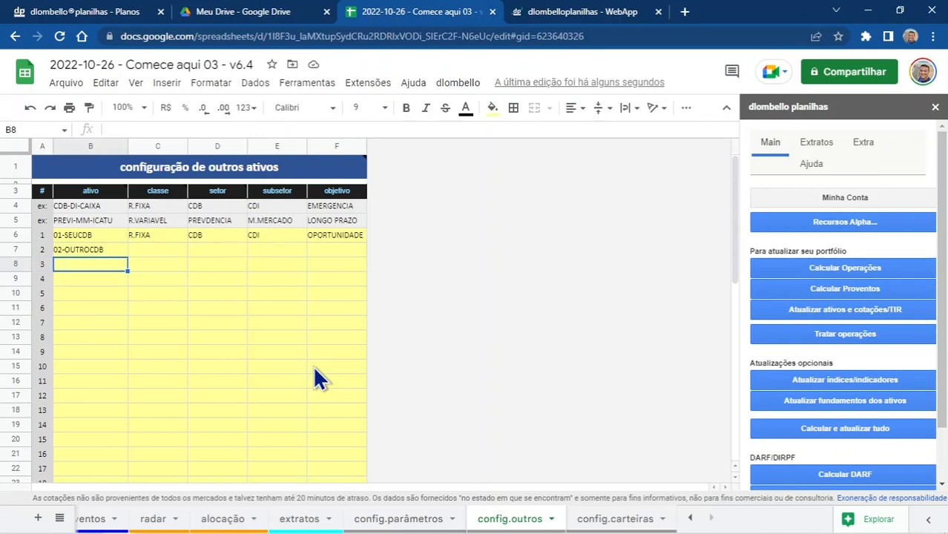
# Step: Register FGTS in ativo cell B8 and MYPREV in B9 of the config.outros sheet
pyautogui.write('FG')
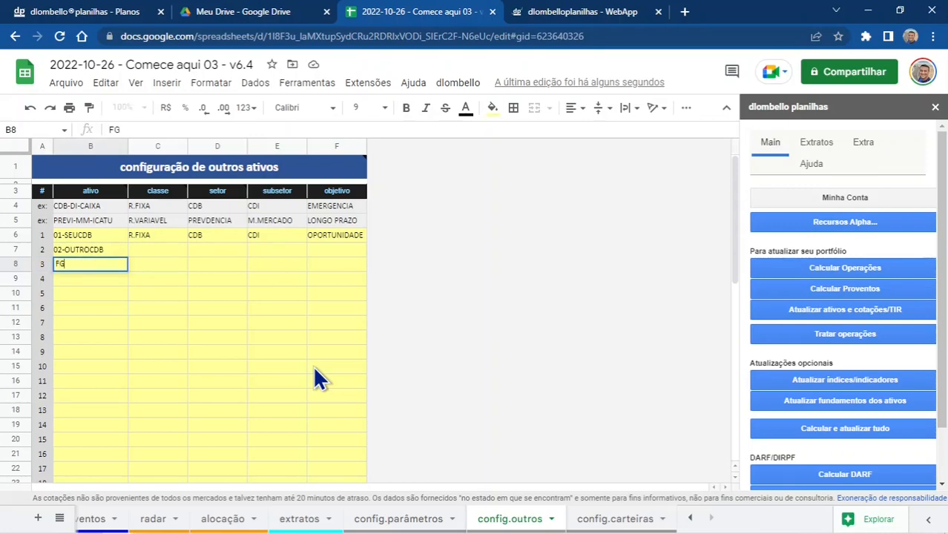
pyautogui.write('OT')
pyautogui.press('BackSpace')
pyautogui.press('BackSpace')
pyautogui.press('Return')
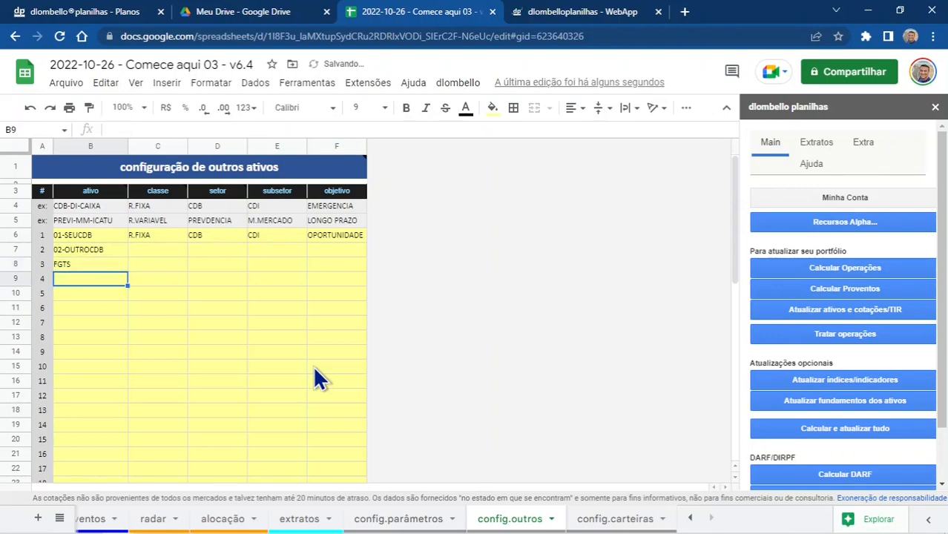
pyautogui.write('MYPREV')
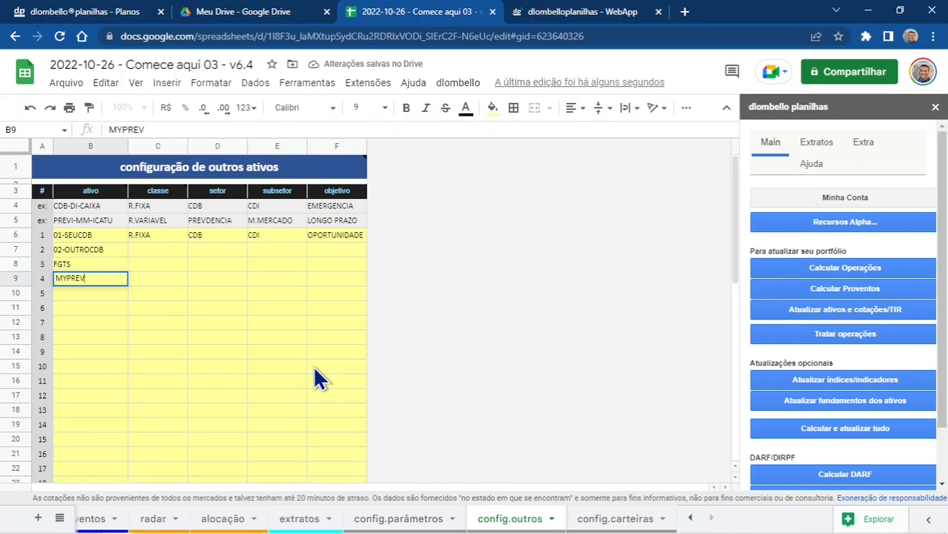
pyautogui.press('Return')
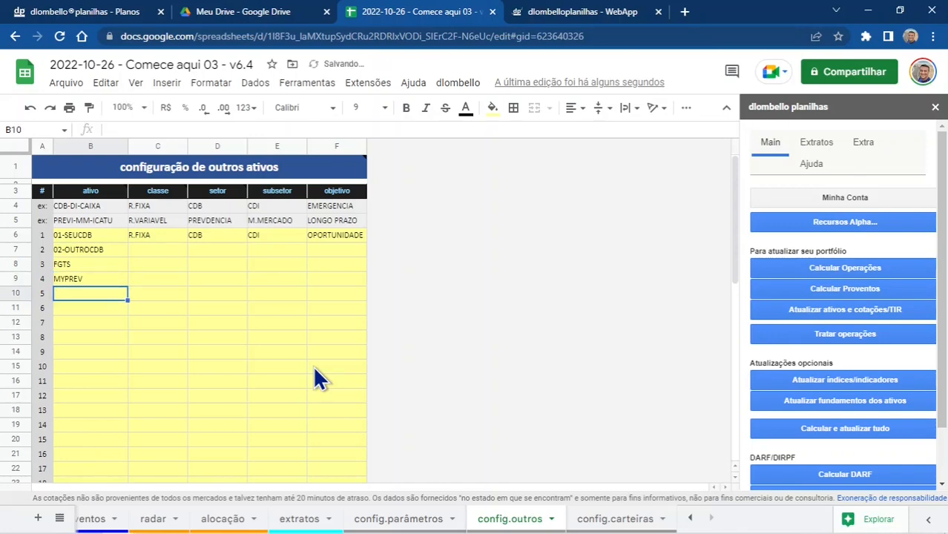
# Step: Add APARTAMENTO in ativo cell B10 and CASADOCAMPO in B11 of the config.outros sheet
pyautogui.press('Up')
pyautogui.press('Right')
pyautogui.press('Right')
pyautogui.press('Left')
pyautogui.press('Left')
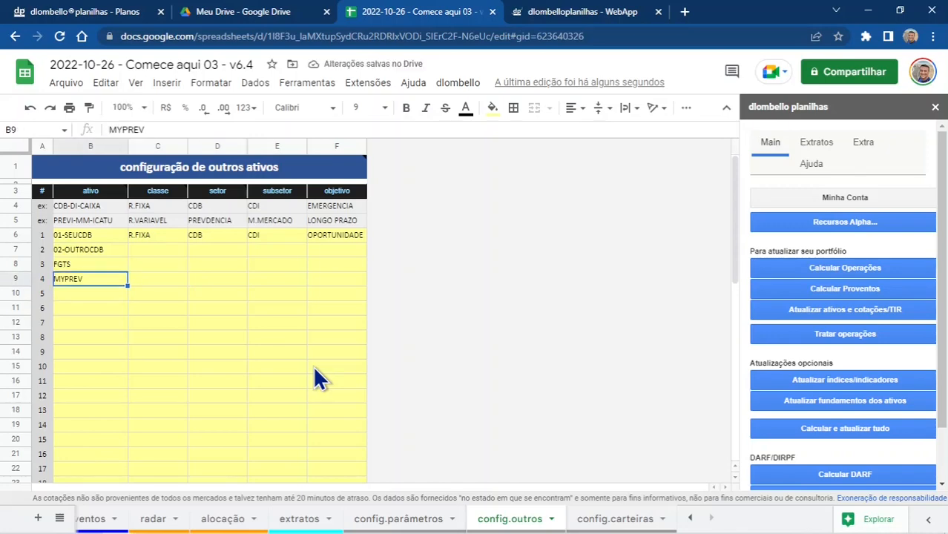
pyautogui.press('Down')
pyautogui.write('APAR')
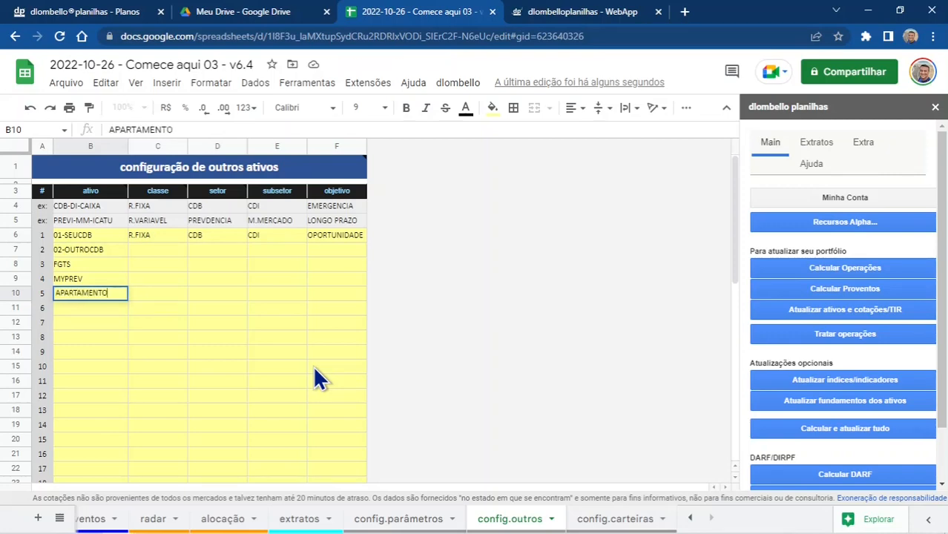
pyautogui.press('Return')
pyautogui.write('CASADOCAMPO')
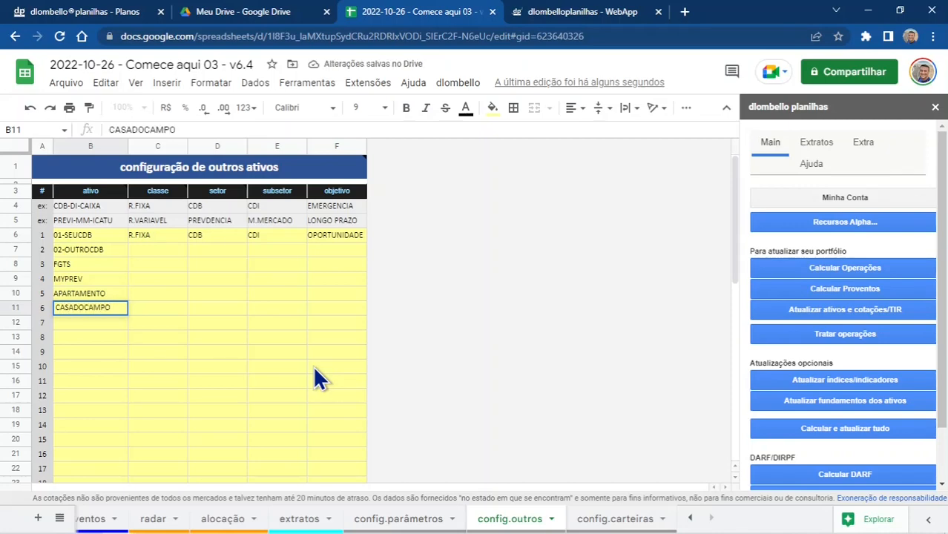
pyautogui.press('Return')
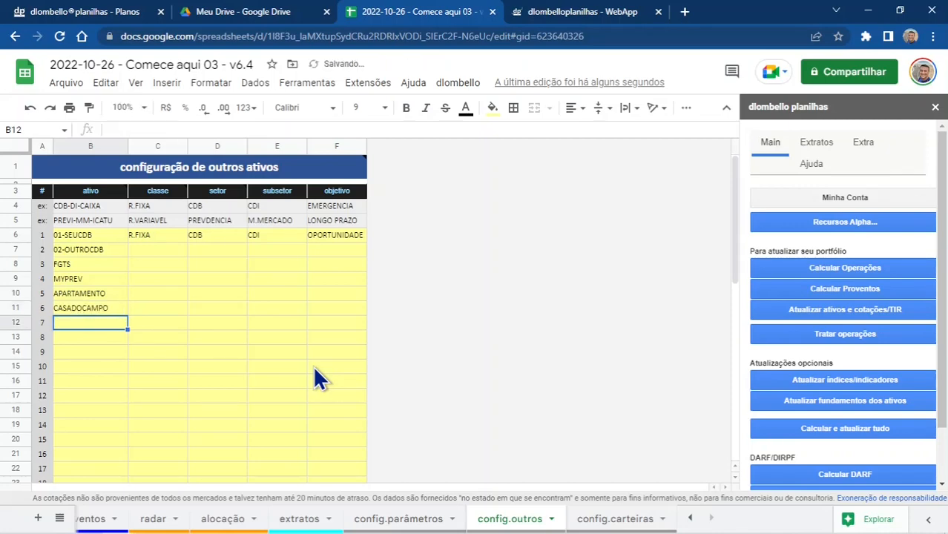
pyautogui.click(100, 296)
pyautogui.click(165, 284)
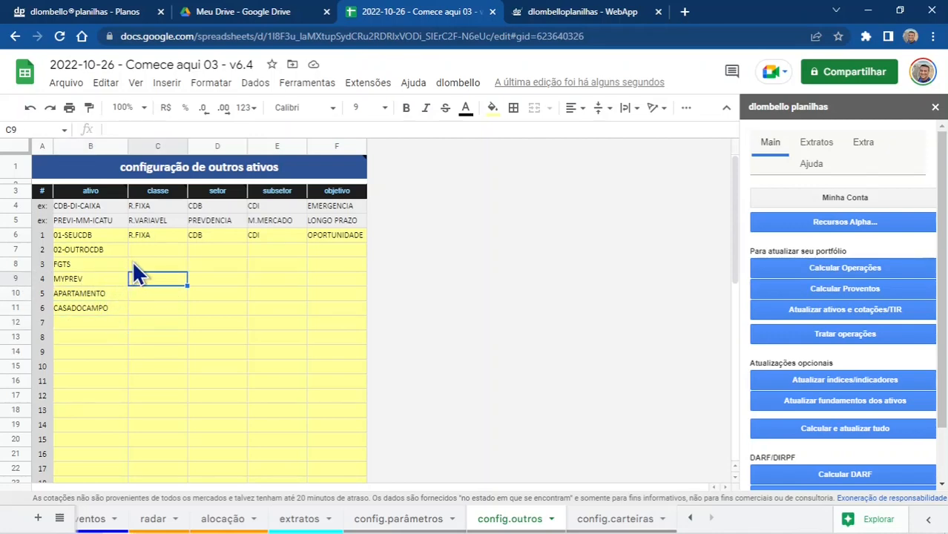
pyautogui.click(134, 264)
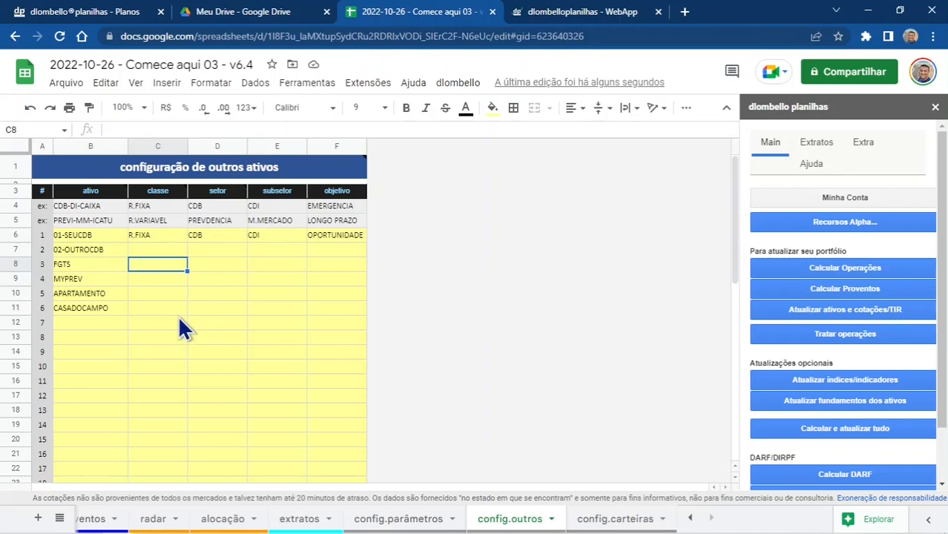
pyautogui.click(690, 518)
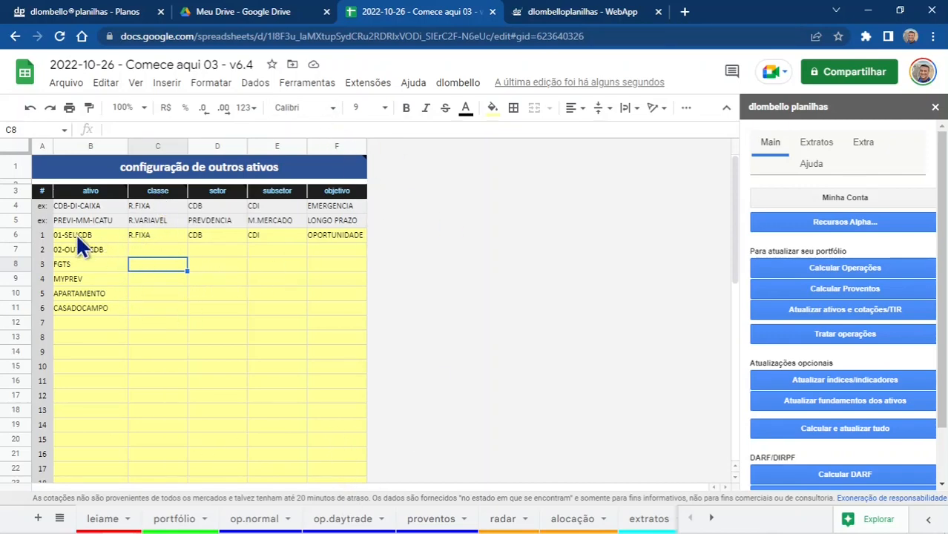
# Step: Copy the 01-SEUCDB configuration row, cells B6:F6, in the config.outros sheet
pyautogui.click(106, 235)
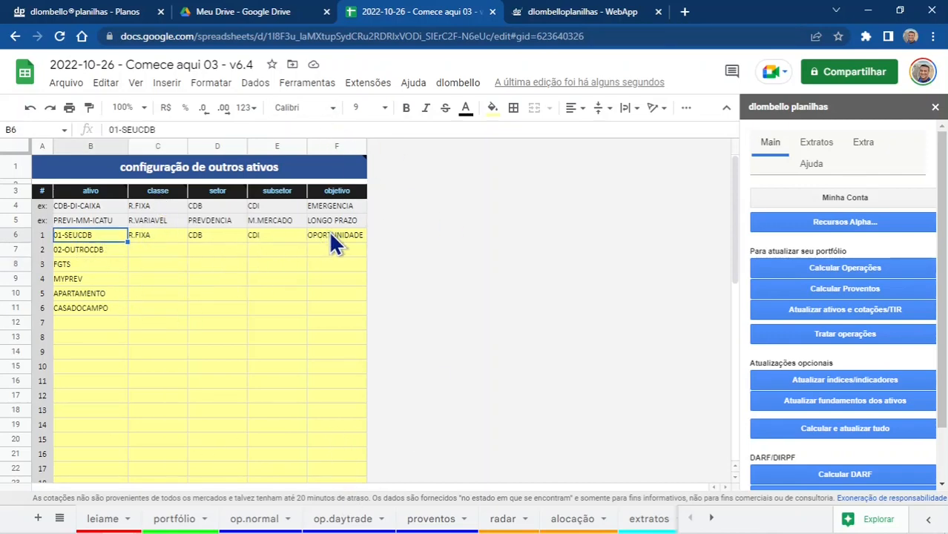
pyautogui.keyDown('ctrl'); pyautogui.click(332, 237); pyautogui.keyUp('ctrl')
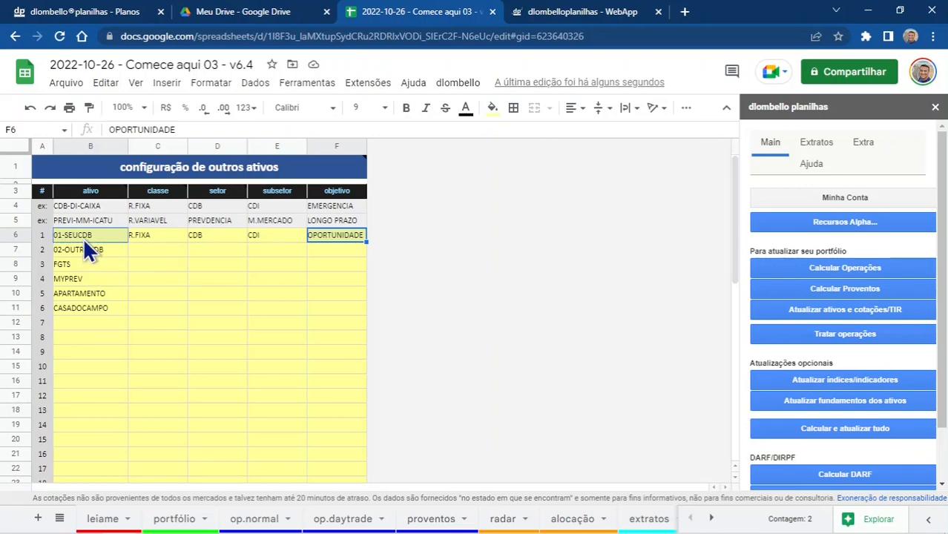
pyautogui.keyDown('shift'); pyautogui.click(84, 237); pyautogui.keyUp('shift')
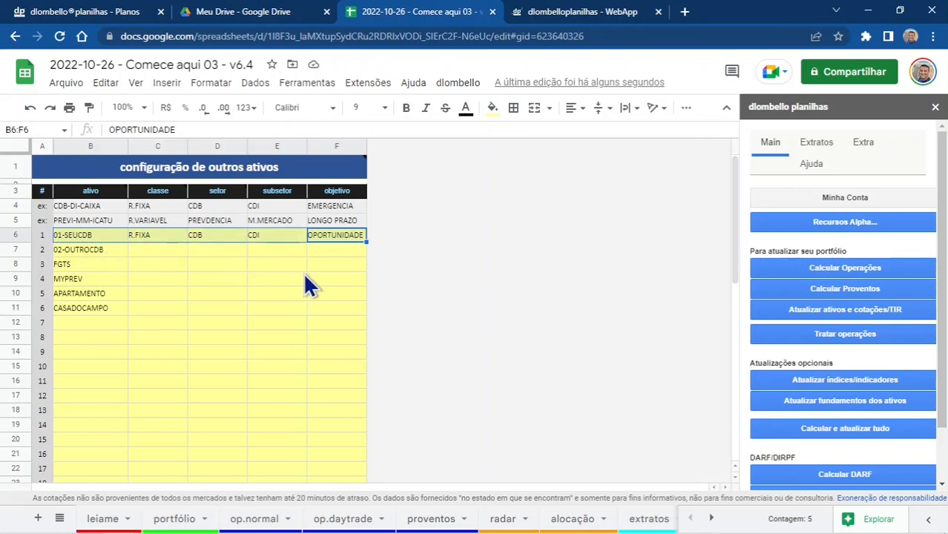
# Step: In the WebApp's Cadastro de Outros Ativos, paste 01-SEUCDB with classe R.FIXA, setor CDB and subsetor CDI, and save it
pyautogui.click(546, 12)
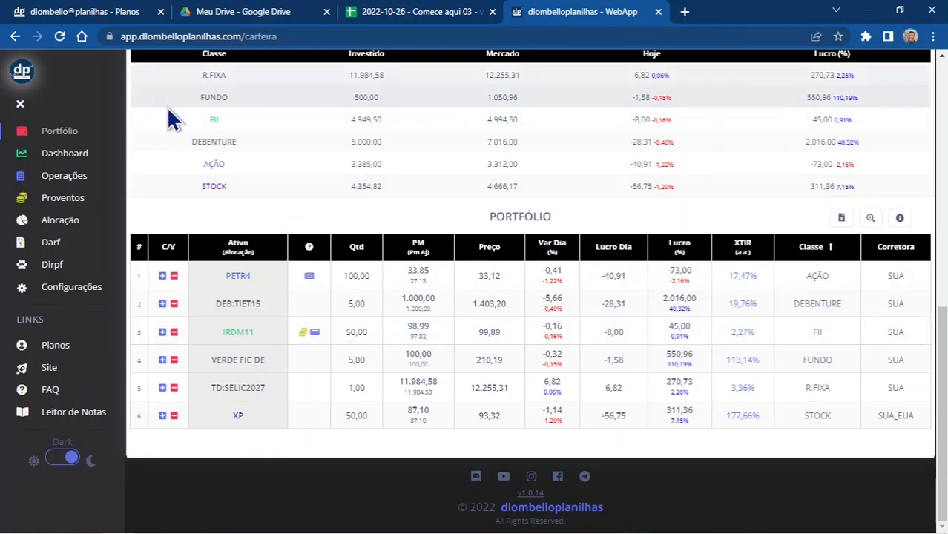
pyautogui.scroll(7, 450, 256)
pyautogui.scroll(1, 449, 256)
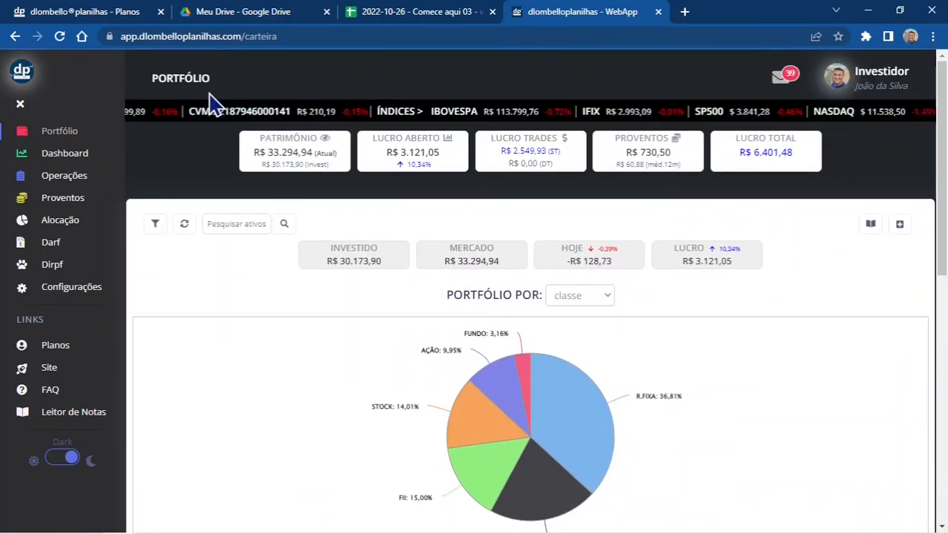
pyautogui.click(72, 287)
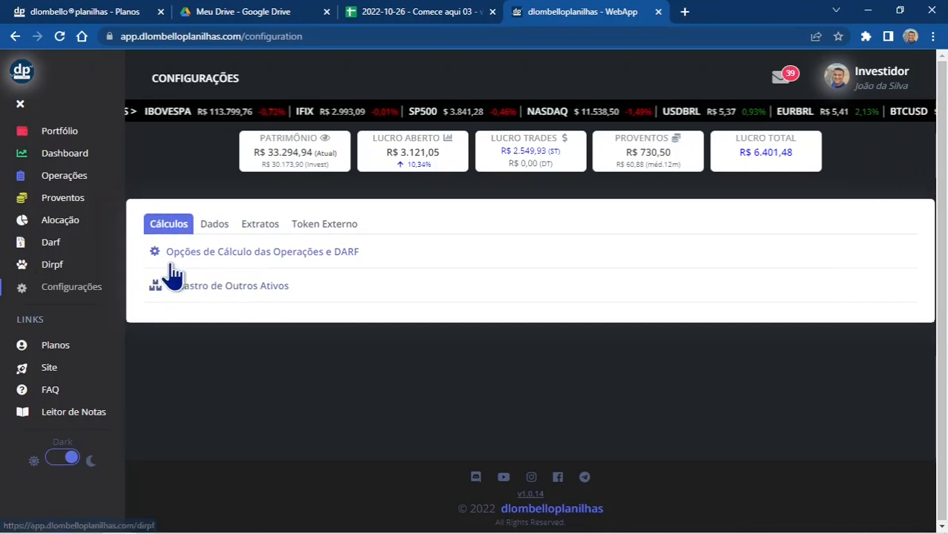
pyautogui.click(223, 289)
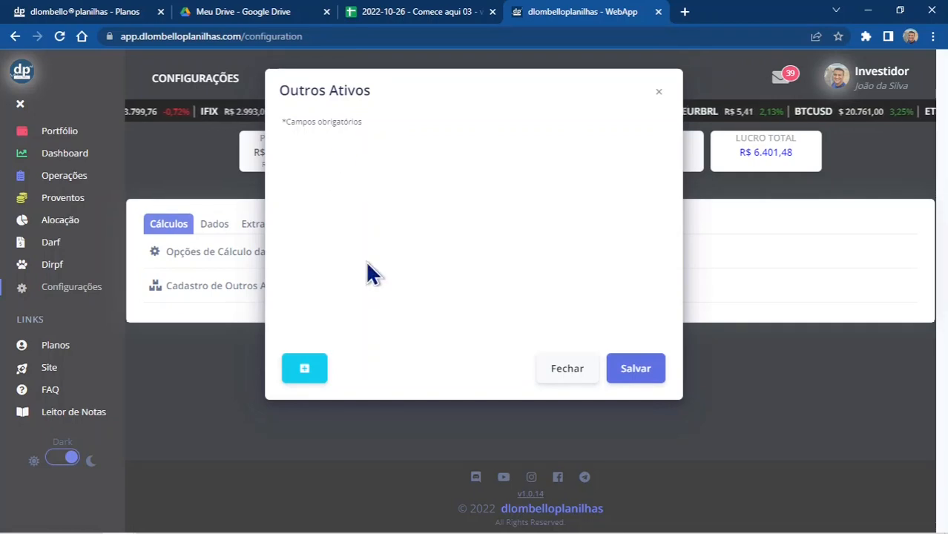
pyautogui.click(345, 158)
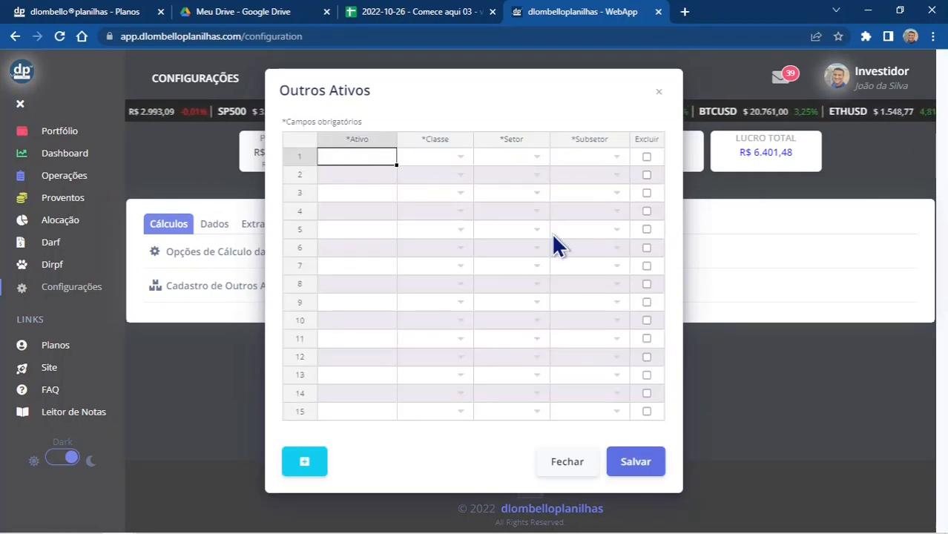
pyautogui.write('01-SEUCDB\tR.FIXA\tCDB\tCDI')
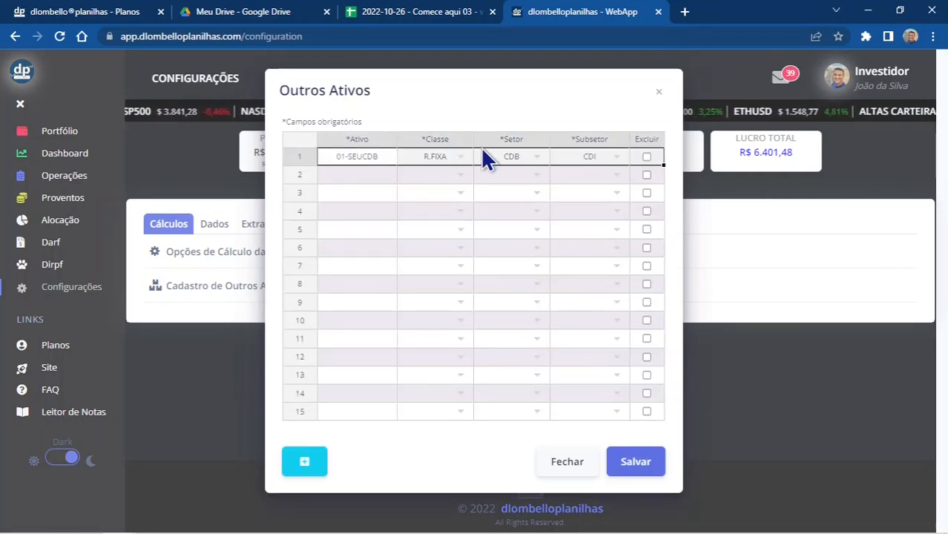
pyautogui.click(638, 464)
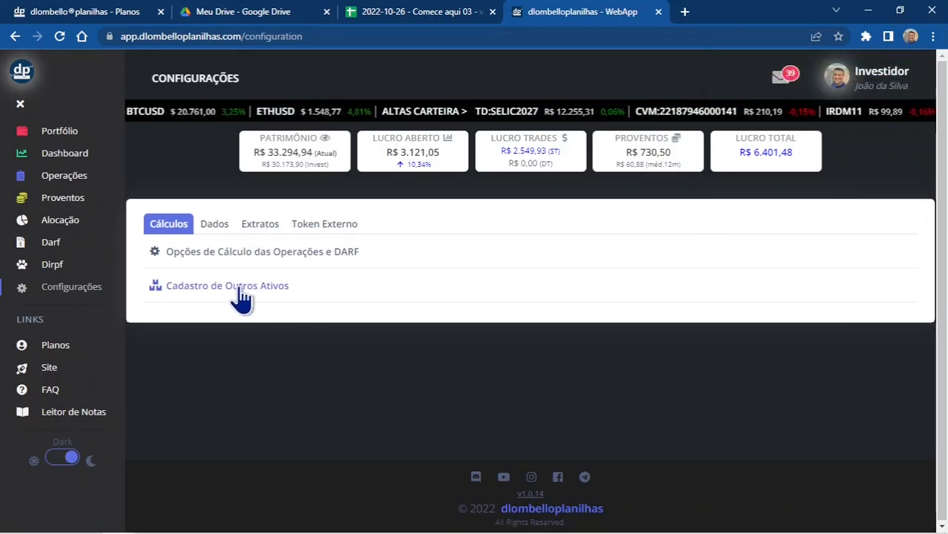
# Step: Open the Adicionar Operações table on the WebApp's Operações page
pyautogui.click(61, 176)
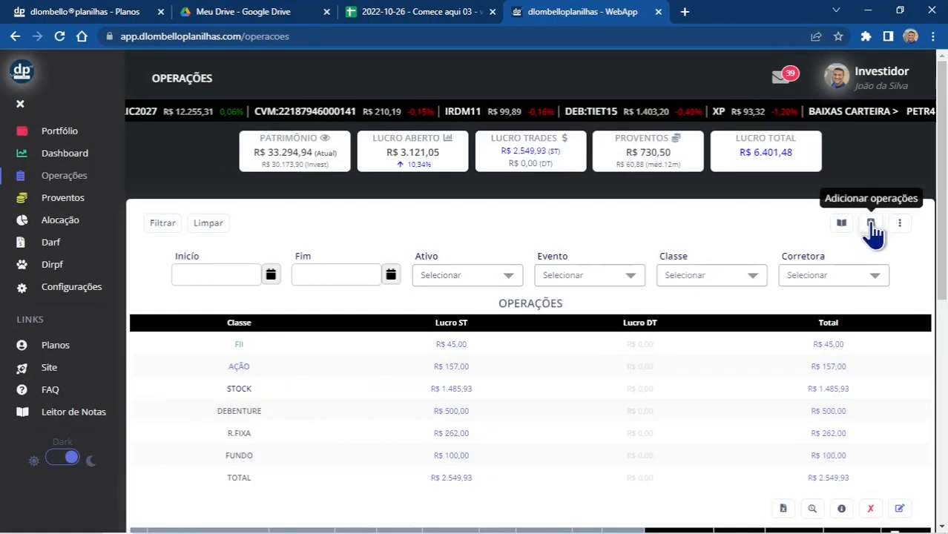
pyautogui.click(870, 224)
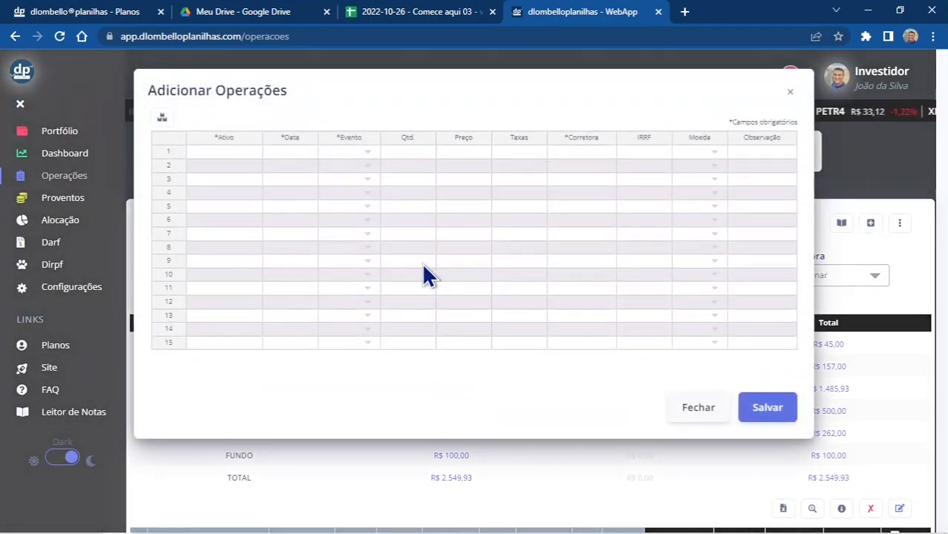
pyautogui.hotkey('alt', 'Tab')
pyautogui.click(431, 143)
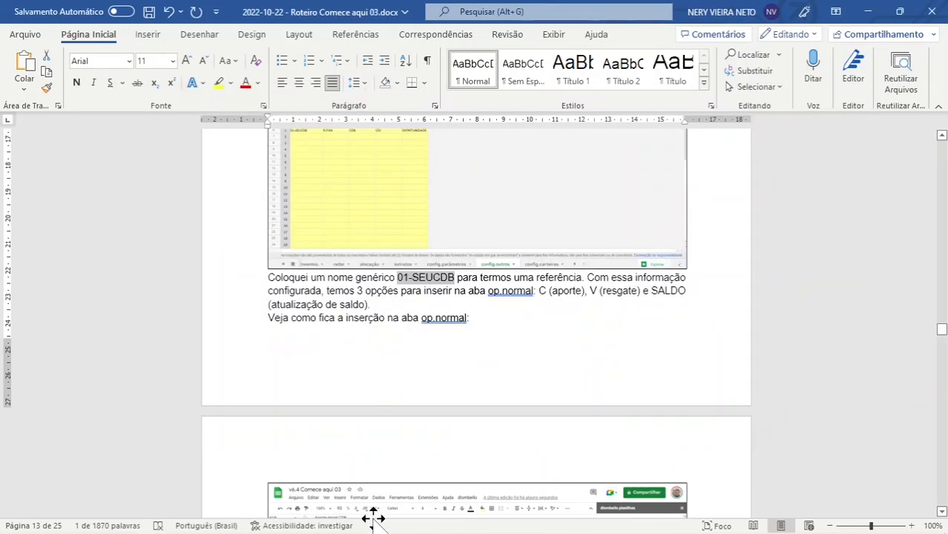
pyautogui.hotkey('alt', 'Tab')
# Step: Switch to the spreadsheet and copy the 01-SEUCDB purchase entry, cells B13:J13, from the op.normal sheet
pyautogui.click(413, 15)
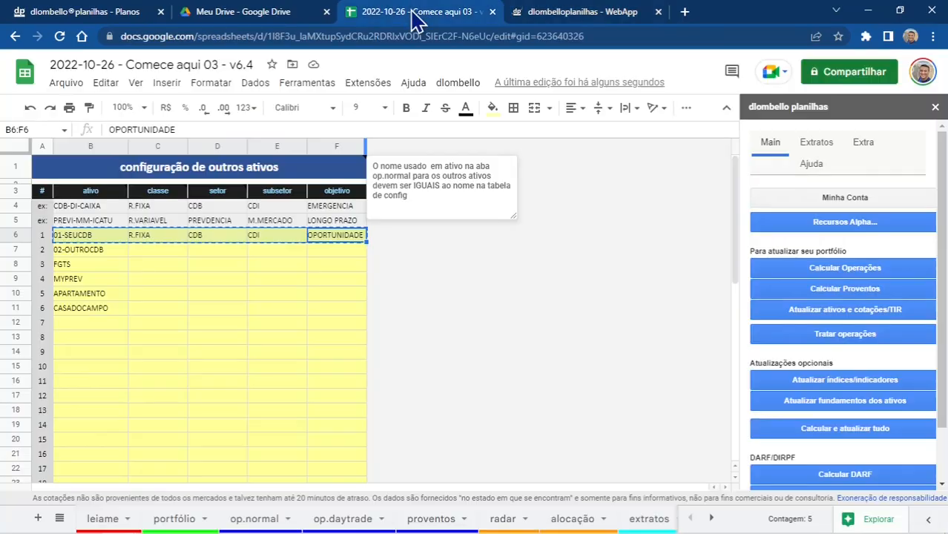
pyautogui.click(269, 519)
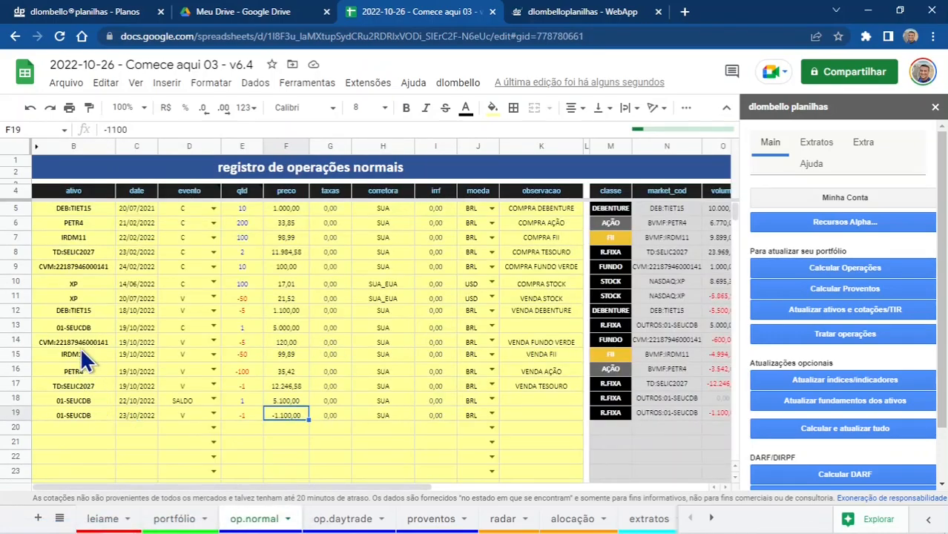
pyautogui.click(83, 327)
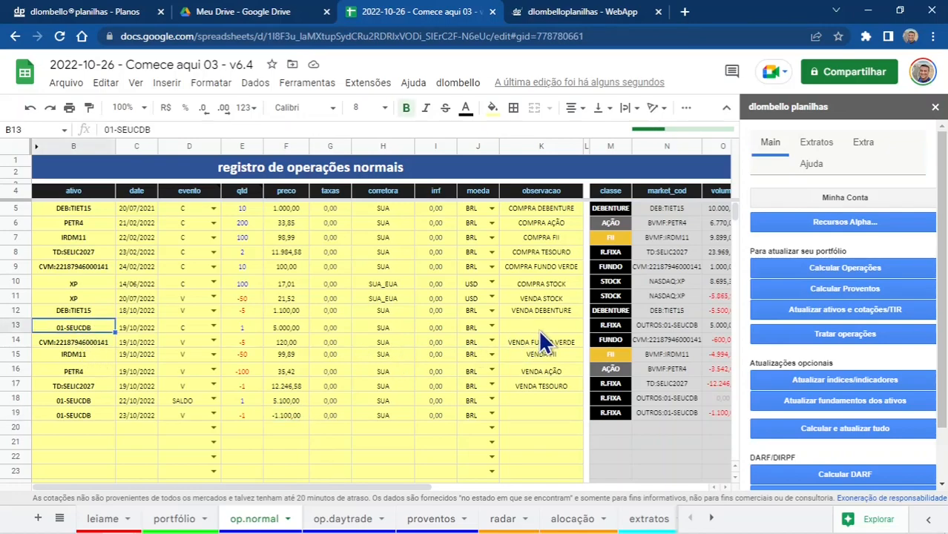
pyautogui.hotkey('ctrl', 'shift', 'Right')
pyautogui.hotkey('ctrl', 'c')
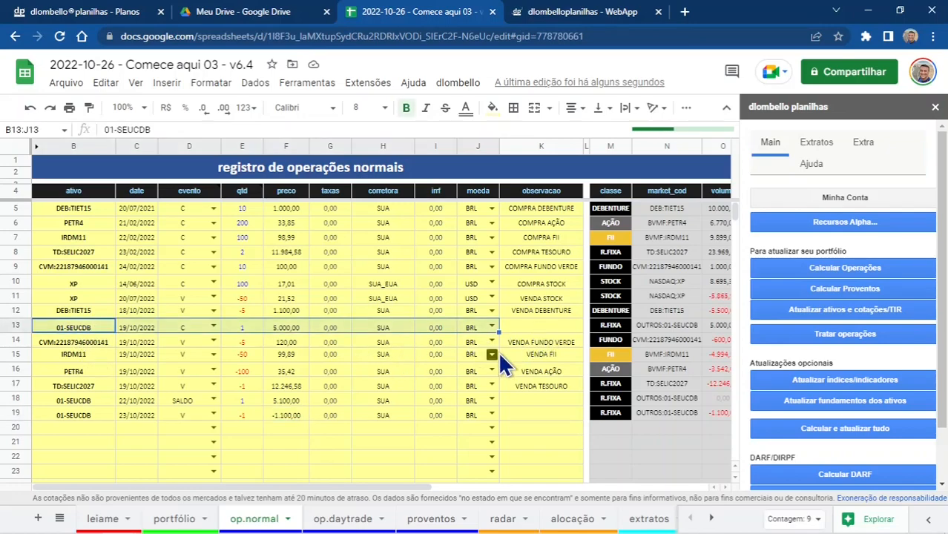
# Step: Paste the 01-SEUCDB purchase of 19/10/2022 into row 1 of the WebApp's Adicionar Operações table
pyautogui.click(562, 16)
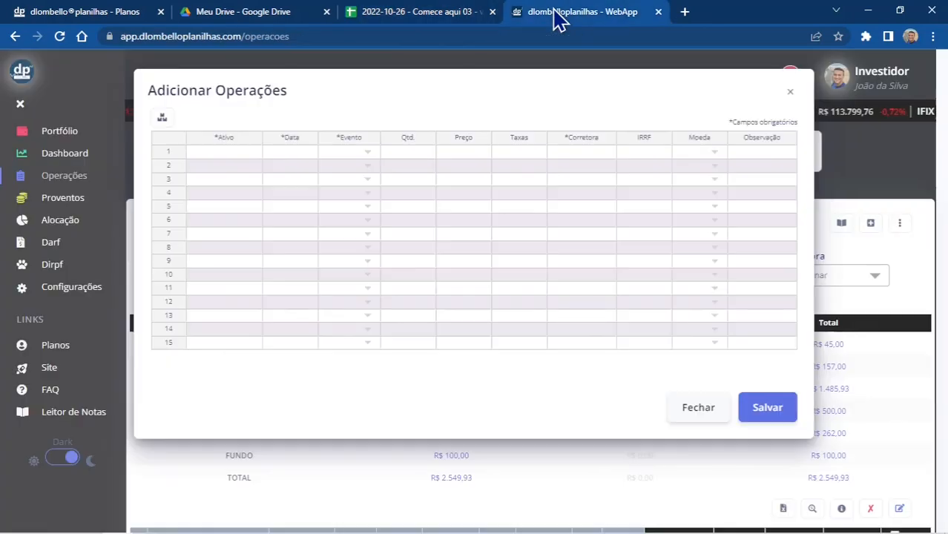
pyautogui.click(234, 151)
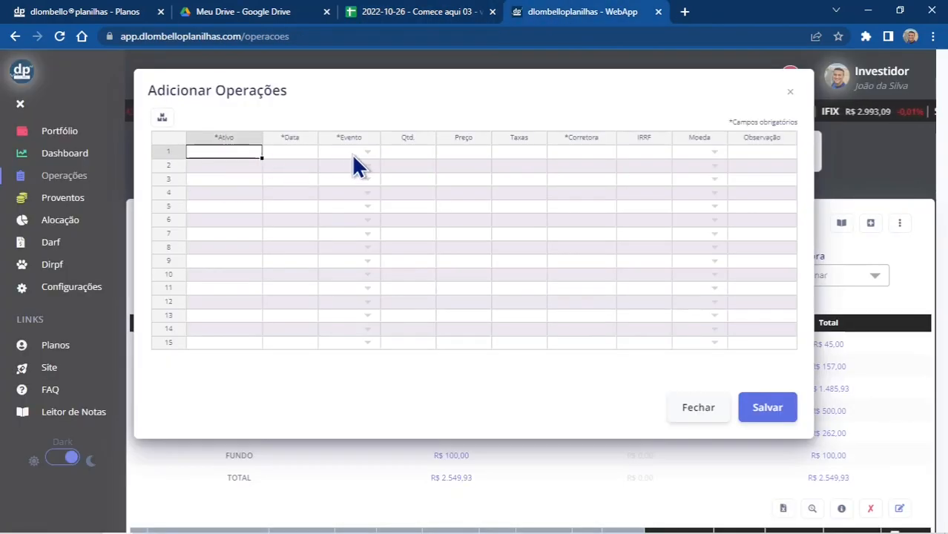
pyautogui.hotkey('ctrl', 'v')
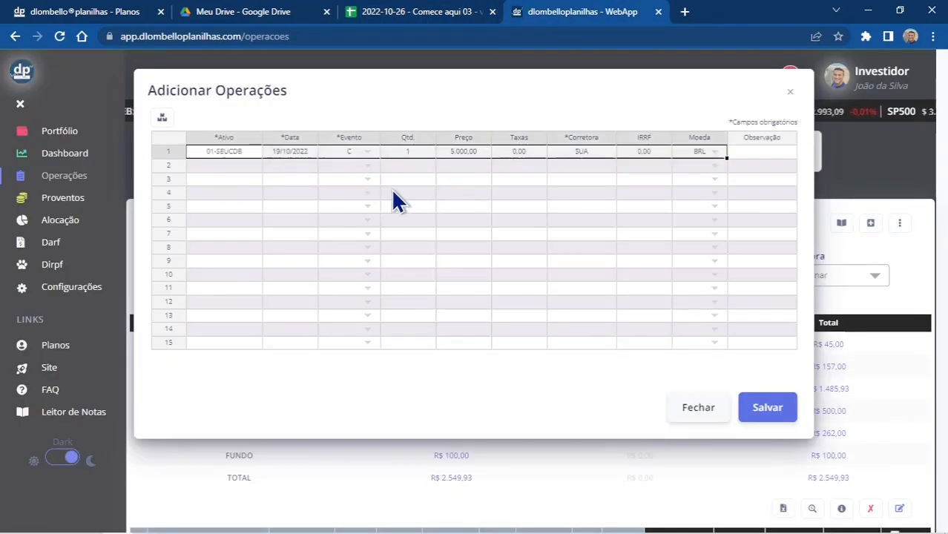
# Step: Copy the 01-SEUCDB SALDO and sale entries, cells B18:J19, from the spreadsheet's op.normal sheet
pyautogui.click(402, 17)
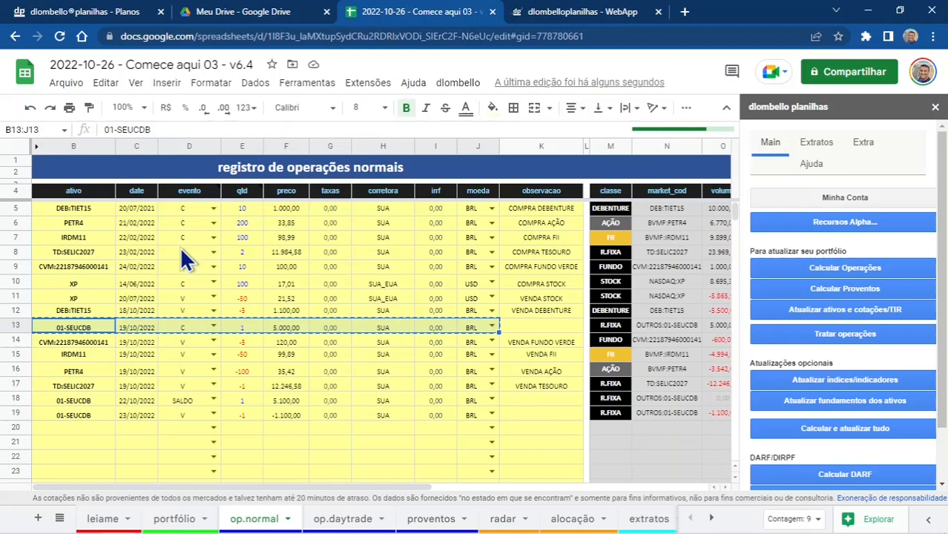
pyautogui.click(74, 405)
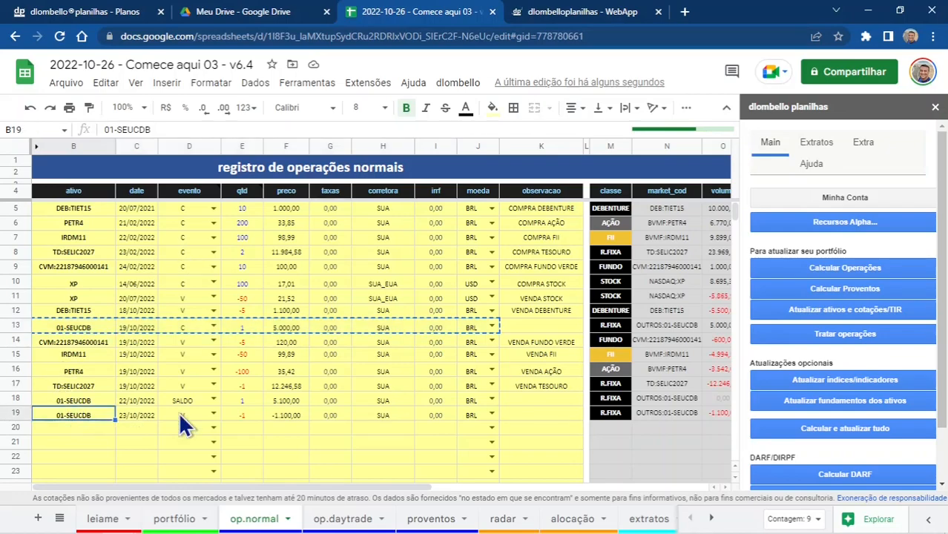
pyautogui.keyDown('shift'); pyautogui.click(467, 419); pyautogui.keyUp('shift')
pyautogui.hotkey('ctrl', 'c')
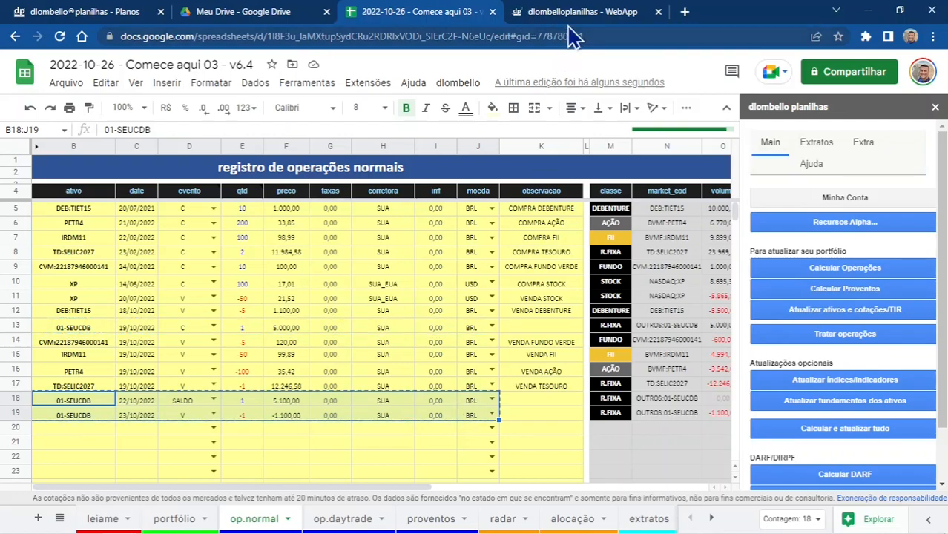
# Step: Switch to the WebApp, paste the copied 01-SEUCDB SALDO and sale entries into rows 2 and 3 of Adicionar Operações, and save the operations
pyautogui.click(583, 14)
pyautogui.click(214, 165)
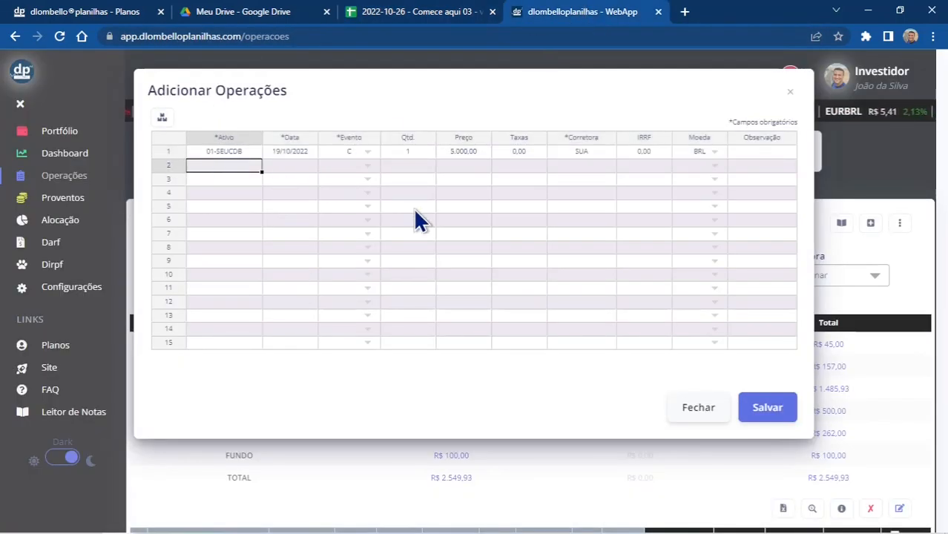
pyautogui.hotkey('ctrl', 'v')
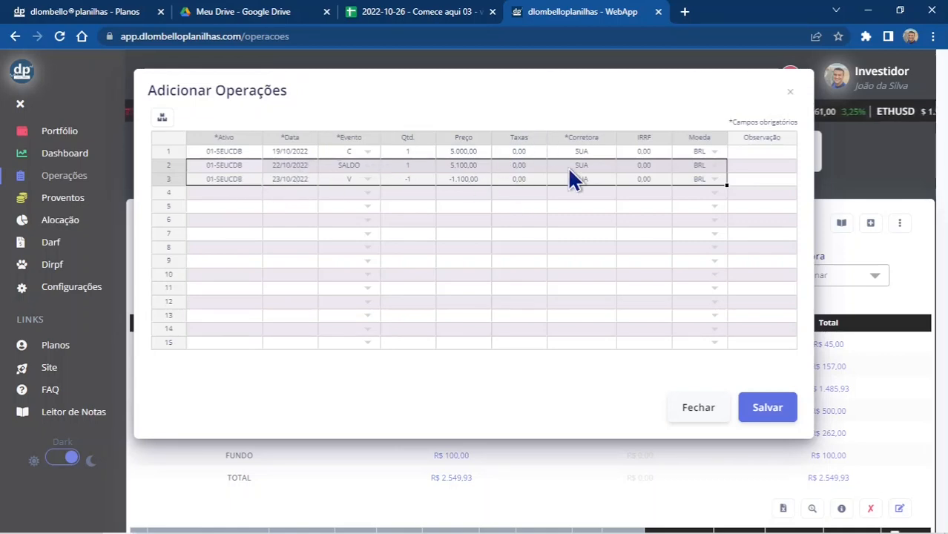
pyautogui.click(762, 409)
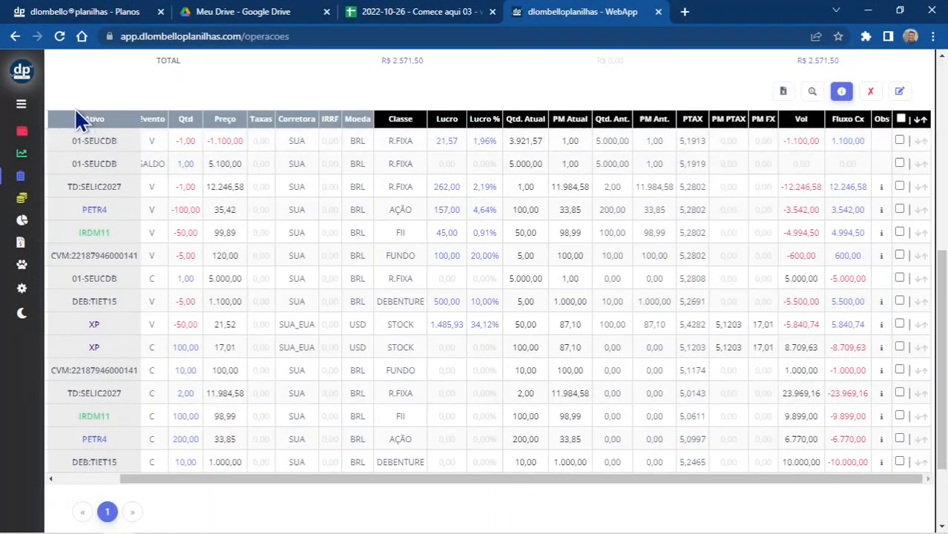
# Step: Open the WebApp's Portfólio page and examine the 01-SEUCDB row's market value, the class summary and the overview cards
pyautogui.click(26, 133)
pyautogui.scroll(-2, 224, 329)
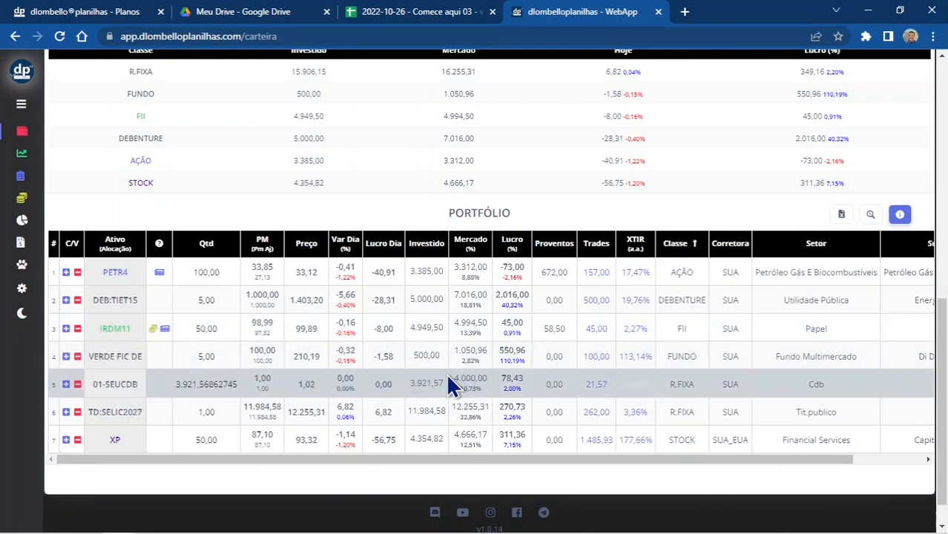
pyautogui.moveTo(455, 378); pyautogui.dragTo(491, 384)
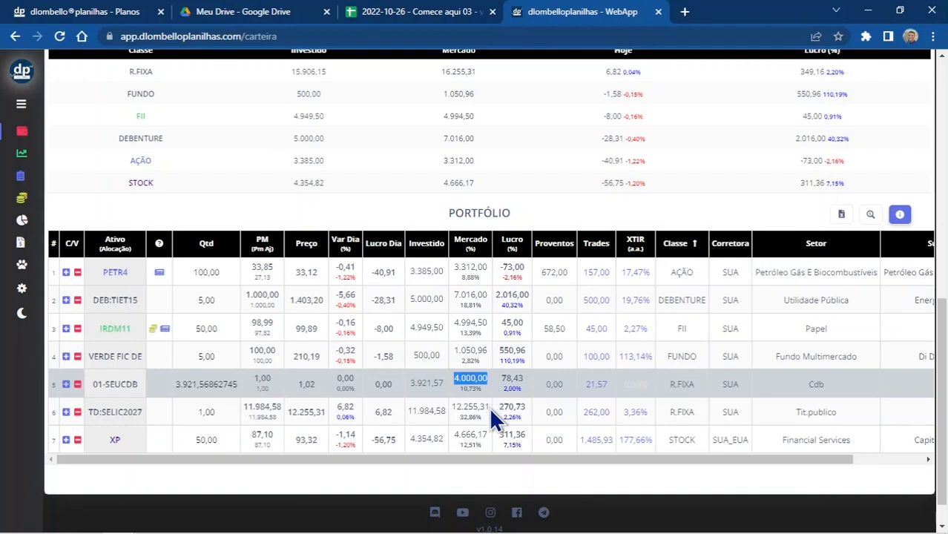
pyautogui.scroll(10, 562, 334)
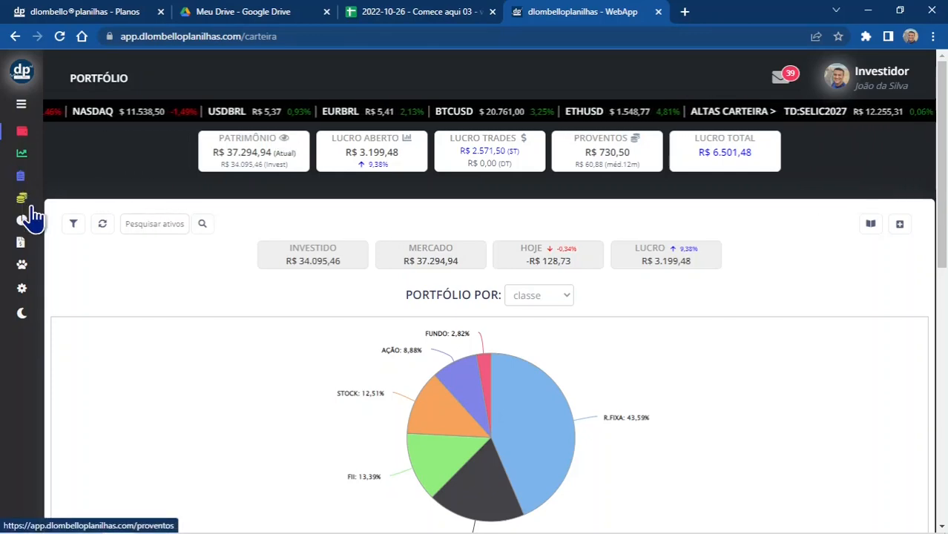
pyautogui.scroll(-1, 286, 194)
pyautogui.scroll(-6, 286, 195)
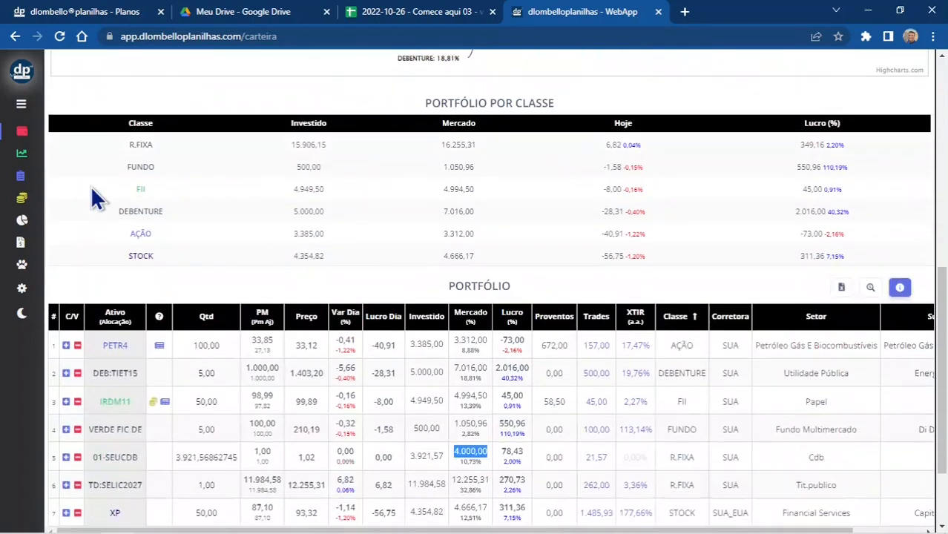
pyautogui.scroll(5, 207, 212)
pyautogui.click(21, 106)
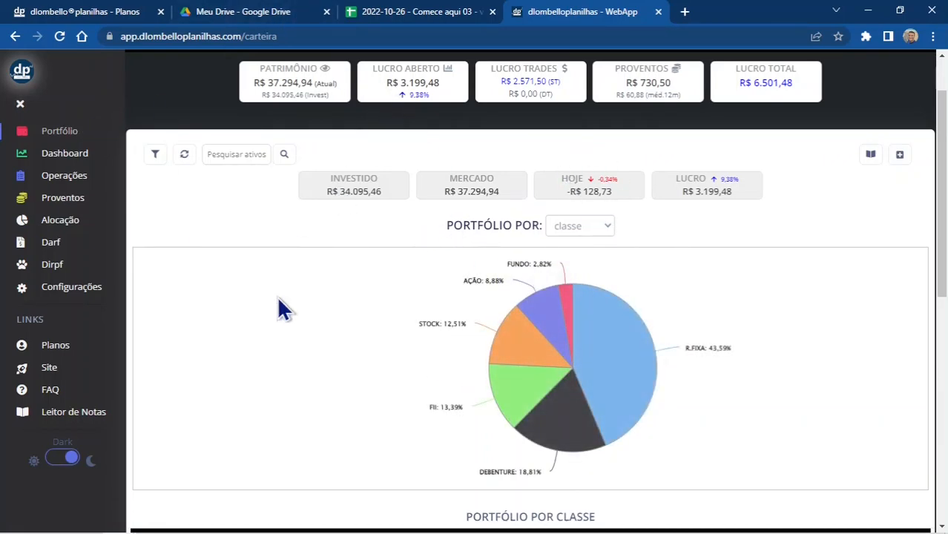
pyautogui.scroll(1, 416, 263)
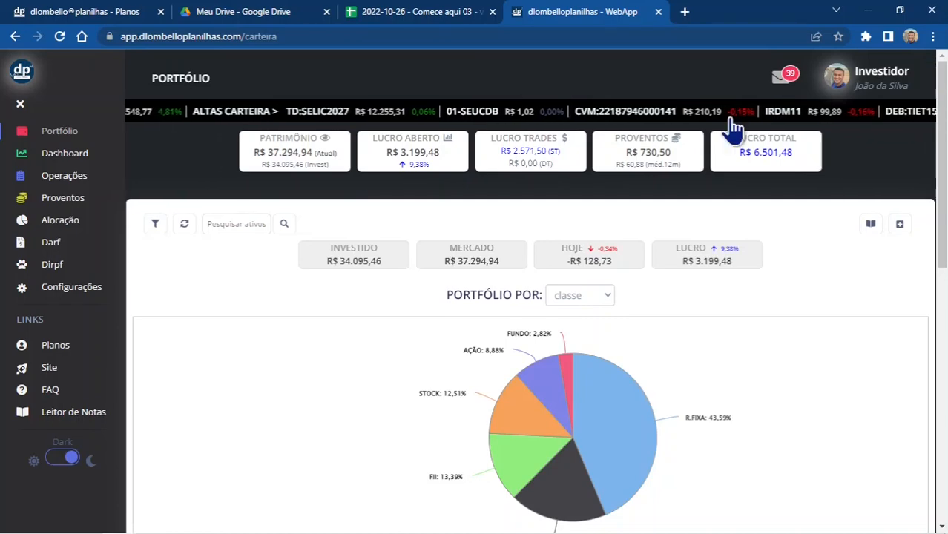
# Step: Switch to the dlombello planilhas website and open its Perguntas Frequentes (FAQ) page
pyautogui.click(390, 13)
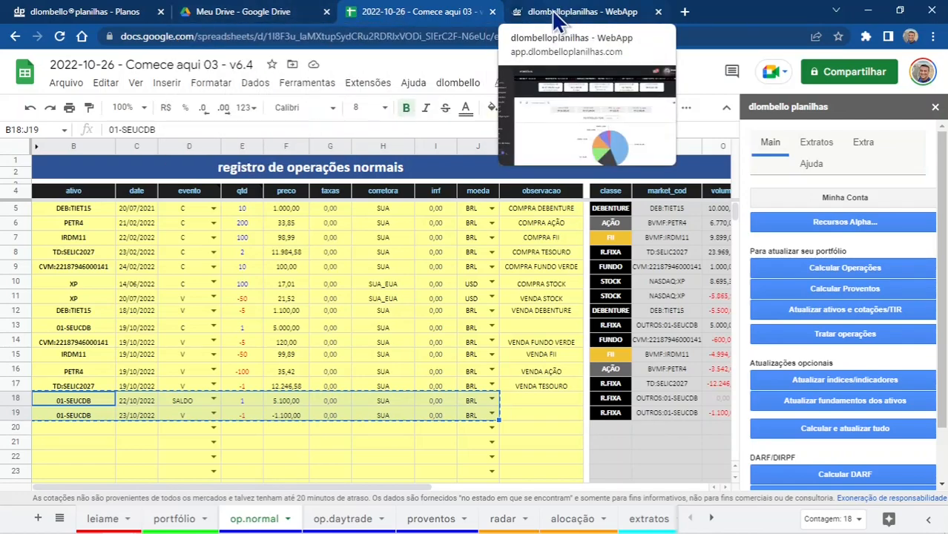
pyautogui.click(121, 22)
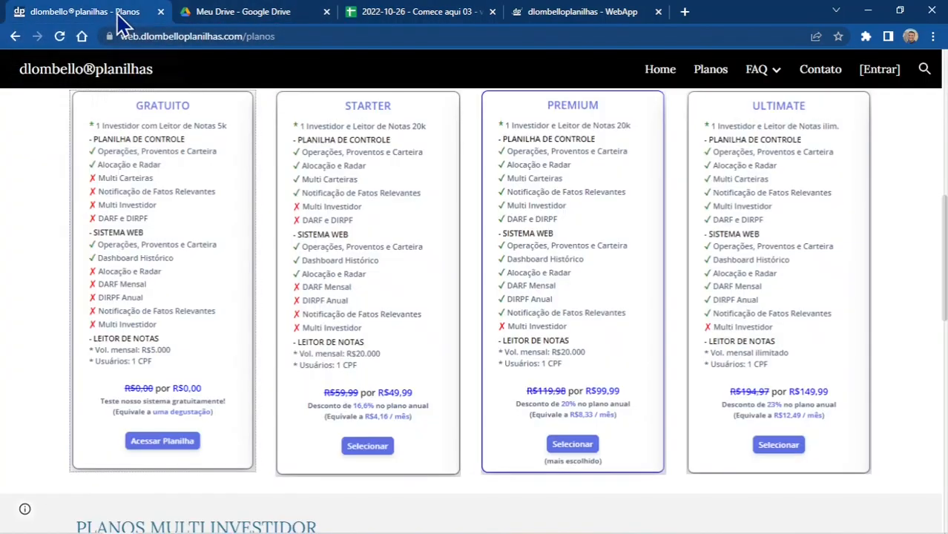
pyautogui.scroll(3, 709, 191)
pyautogui.moveTo(764, 76)
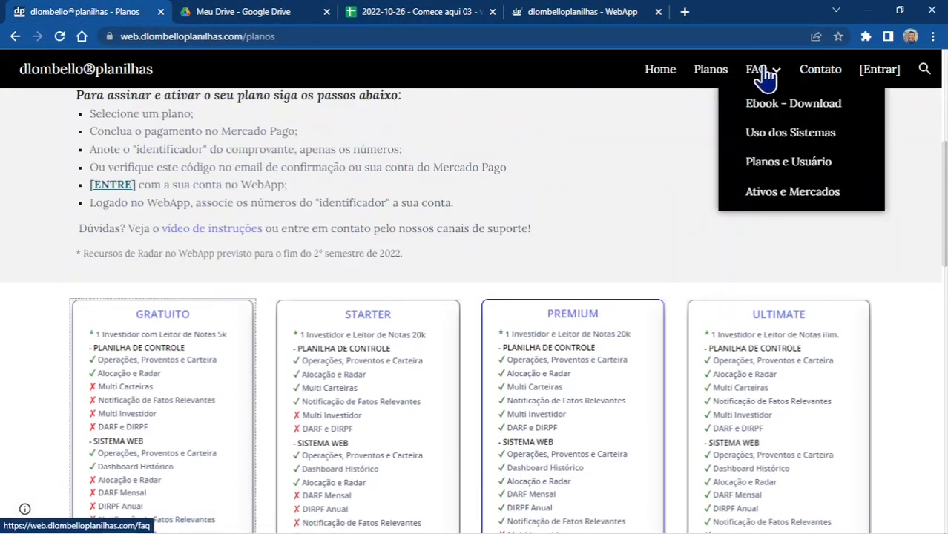
pyautogui.scroll(5, 712, 189)
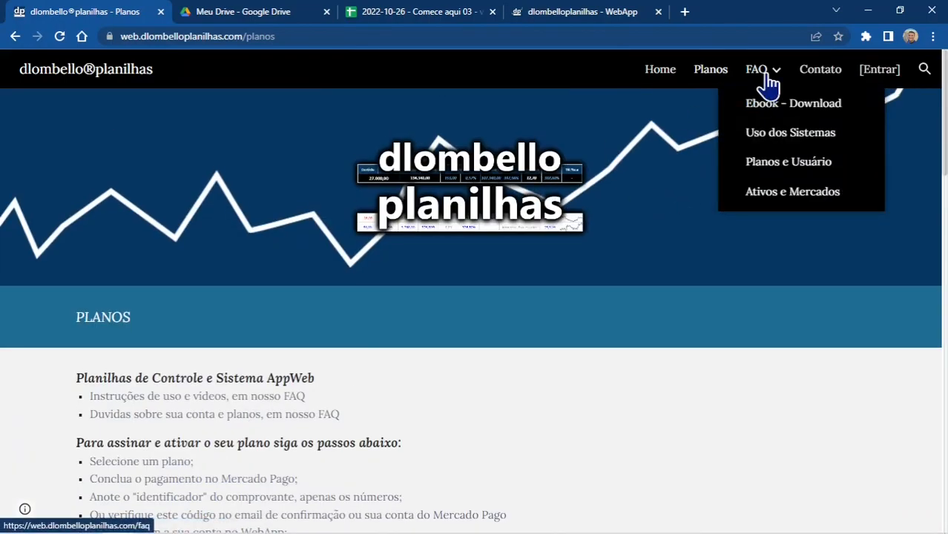
pyautogui.click(761, 77)
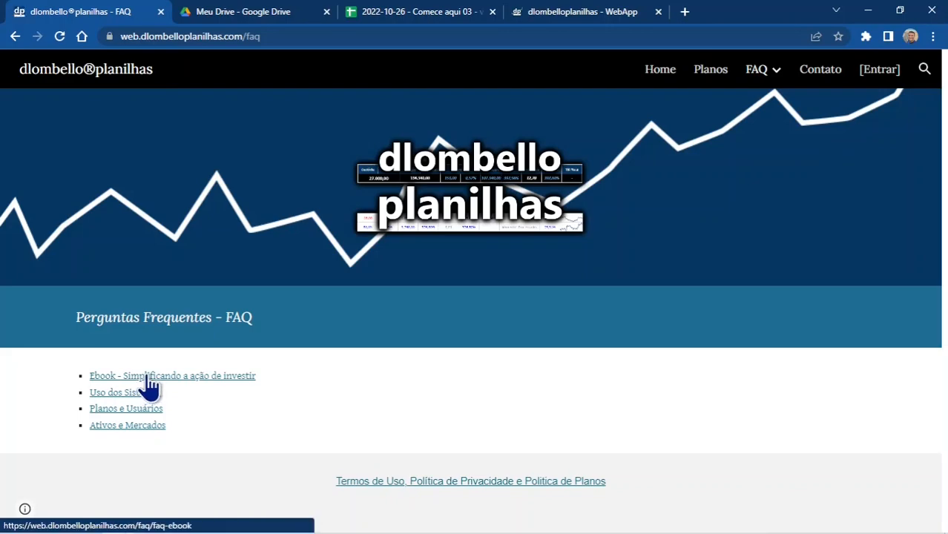
# Step: Open the FAQ's "Ebook - Simplificando a ação de investir" link in a separate browser tab and open the ebook PDF from that page
pyautogui.rightClick(149, 376)
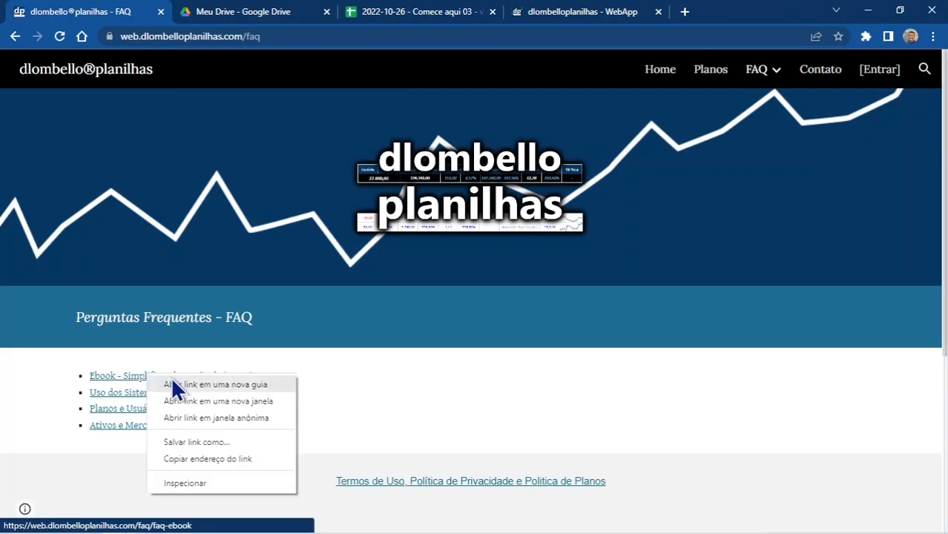
pyautogui.click(178, 385)
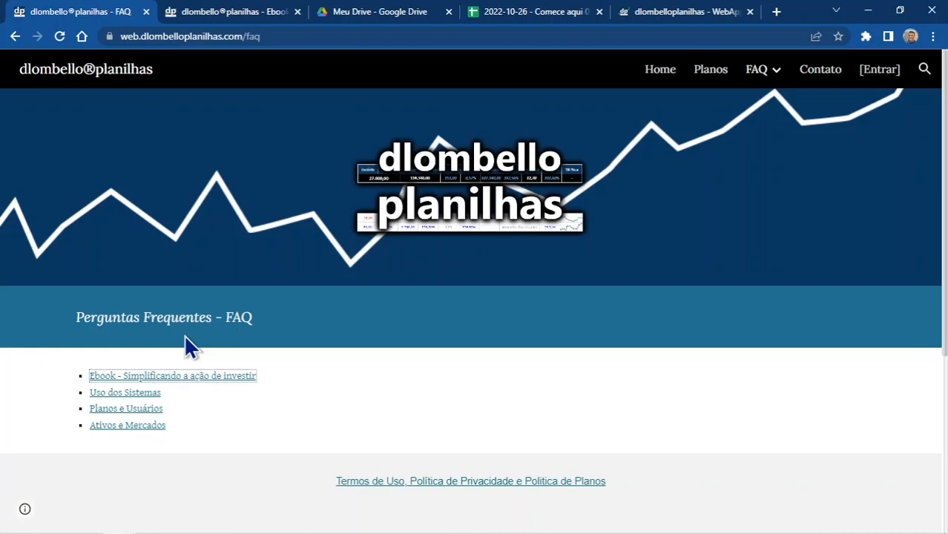
pyautogui.click(260, 11)
pyautogui.scroll(-3, 405, 333)
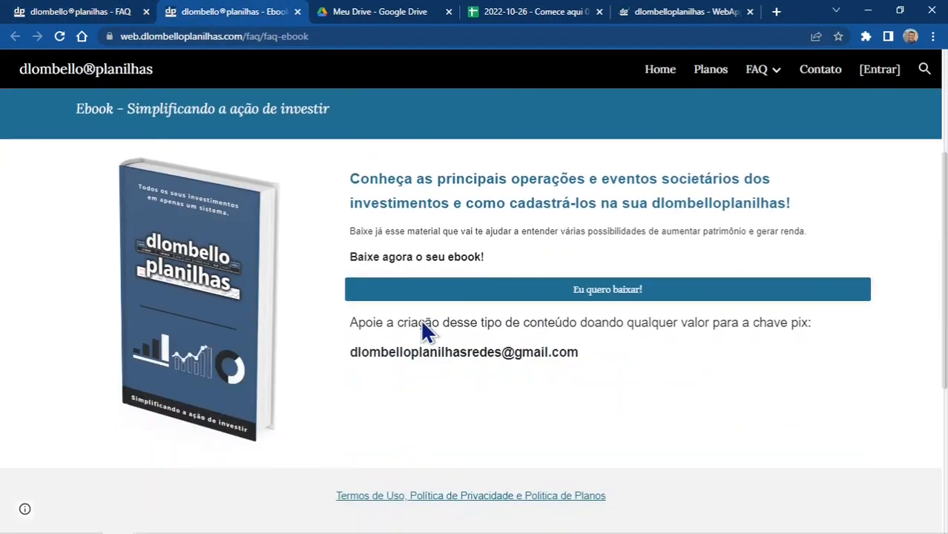
pyautogui.scroll(4, 427, 332)
pyautogui.scroll(-3, 409, 228)
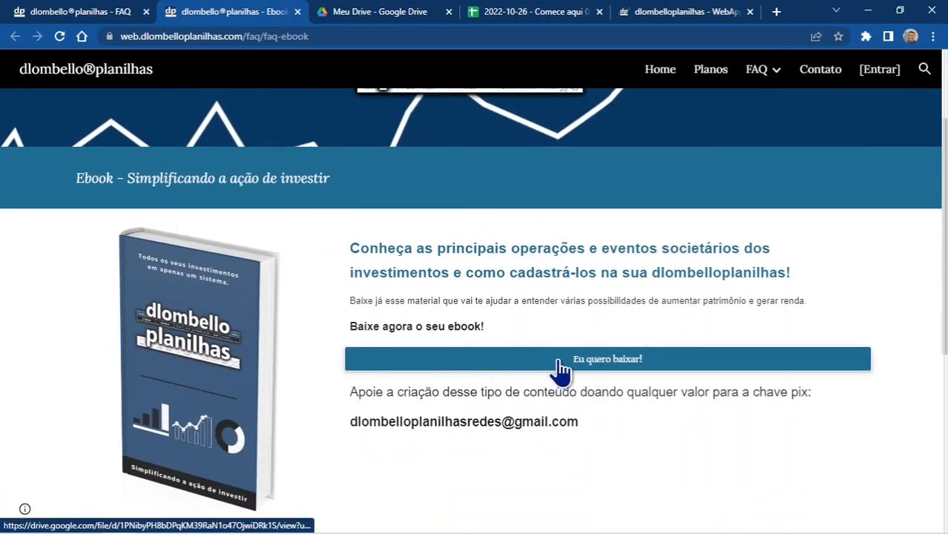
pyautogui.click(614, 361)
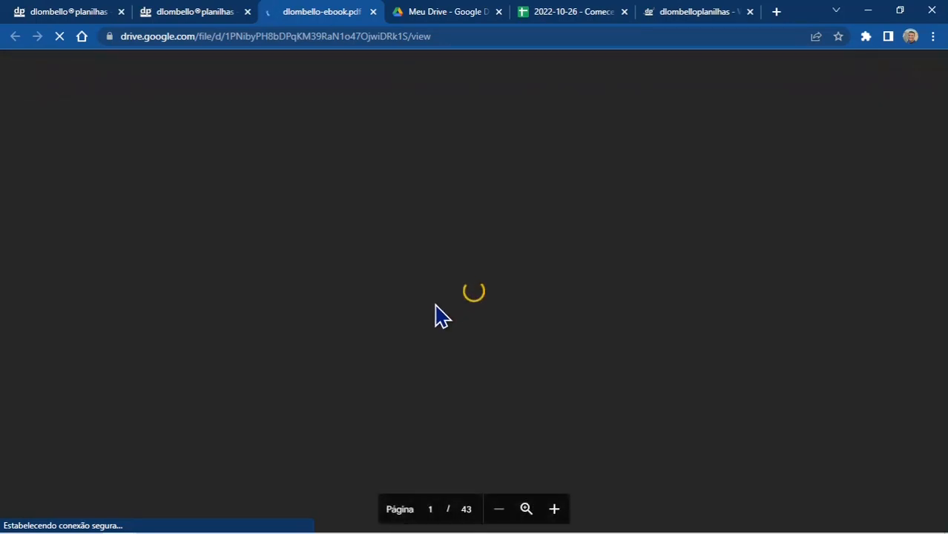
# Step: Look through the ebook's cover and its Sumário of operations, corporate events and investment types
pyautogui.scroll(-10, 452, 297)
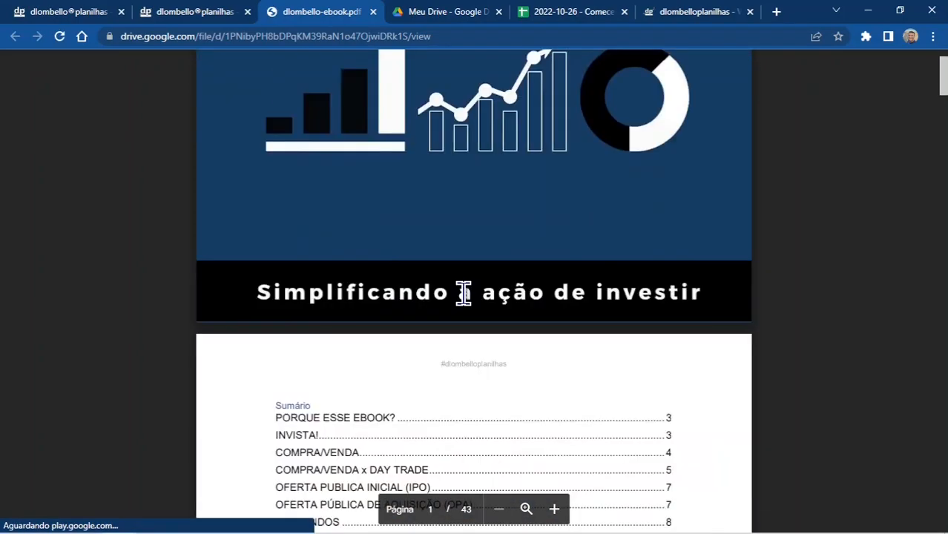
pyautogui.scroll(3, 461, 293)
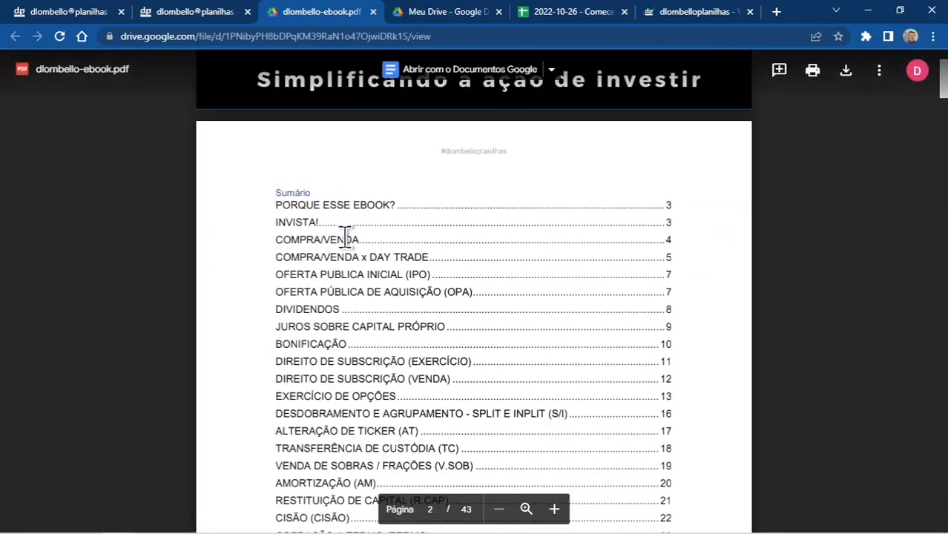
pyautogui.scroll(-5, 364, 222)
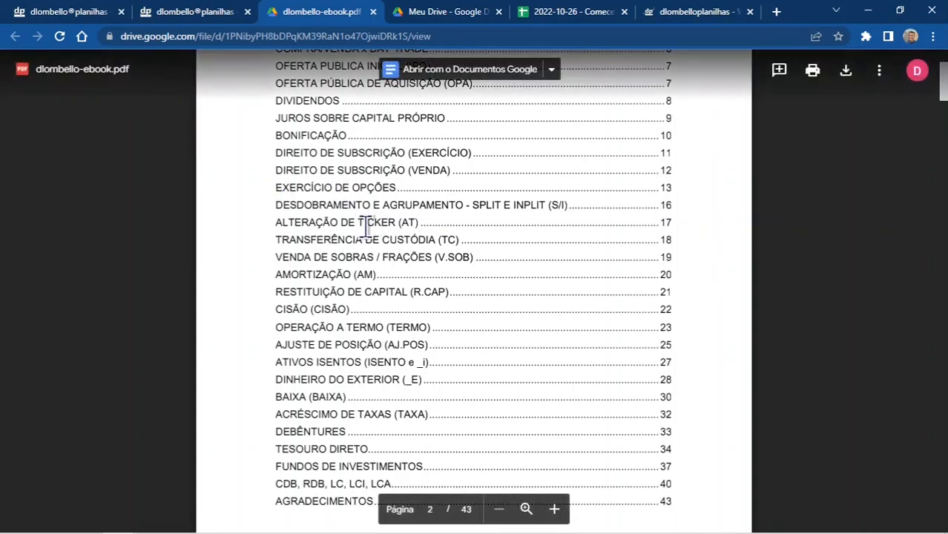
pyautogui.scroll(-1, 319, 230)
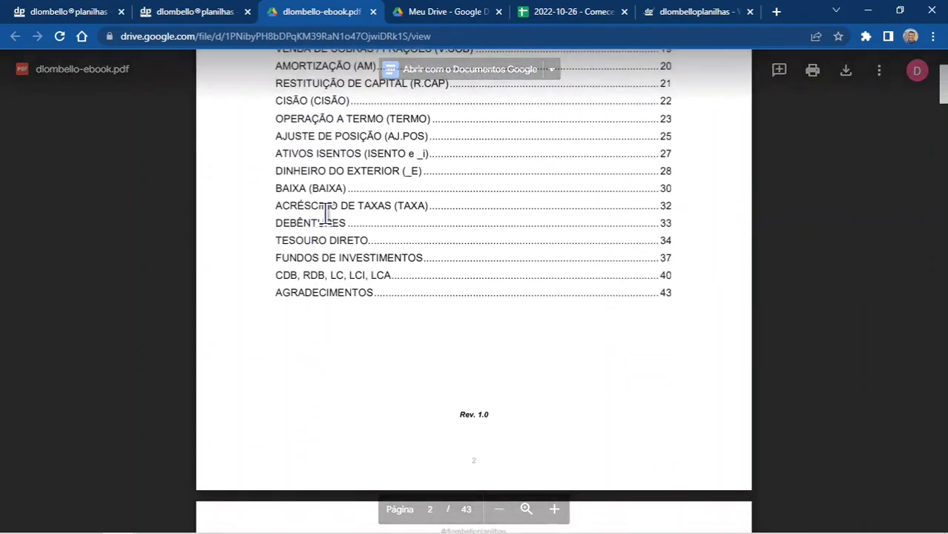
pyautogui.scroll(-1, 393, 199)
pyautogui.scroll(-4, 394, 199)
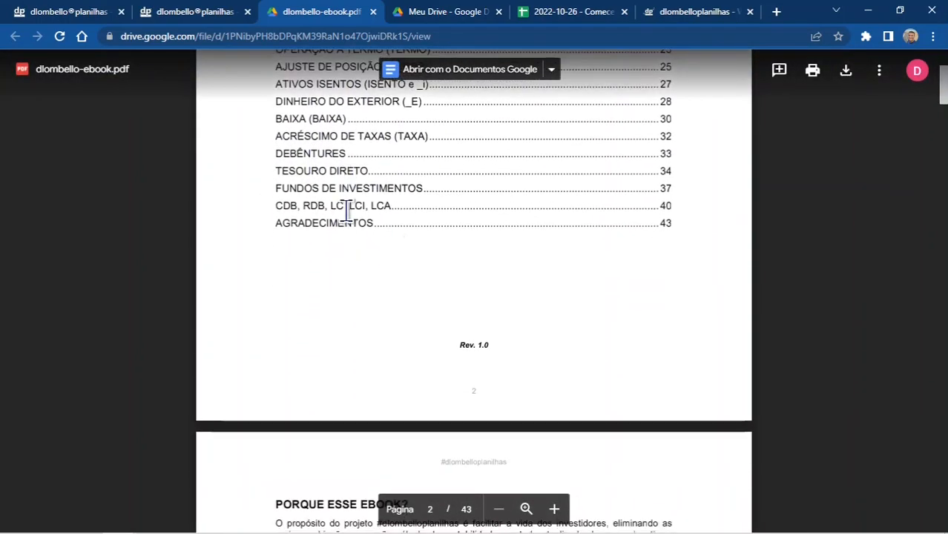
pyautogui.scroll(4, 446, 204)
pyautogui.scroll(15, 443, 200)
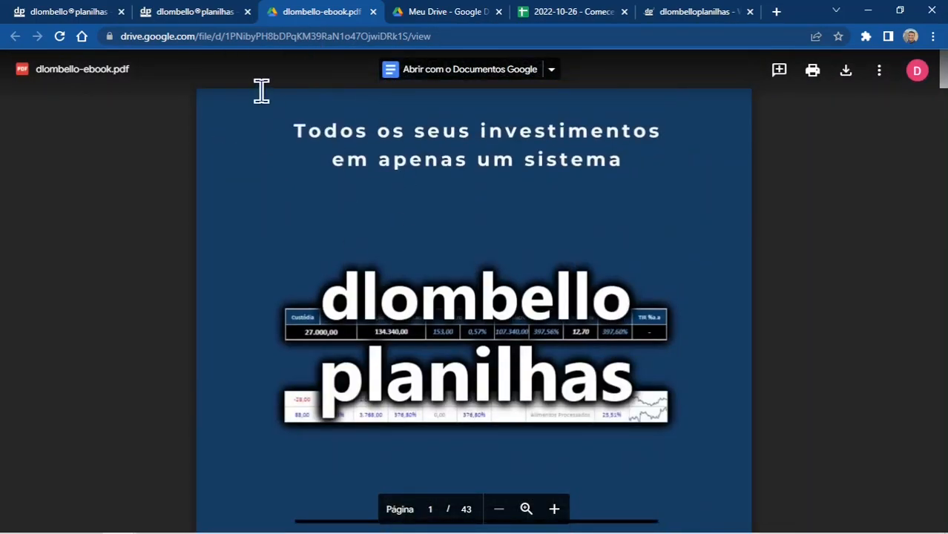
# Step: Return to the FAQ page and open its Uso dos Sistemas link in a separate browser tab
pyautogui.click(202, 21)
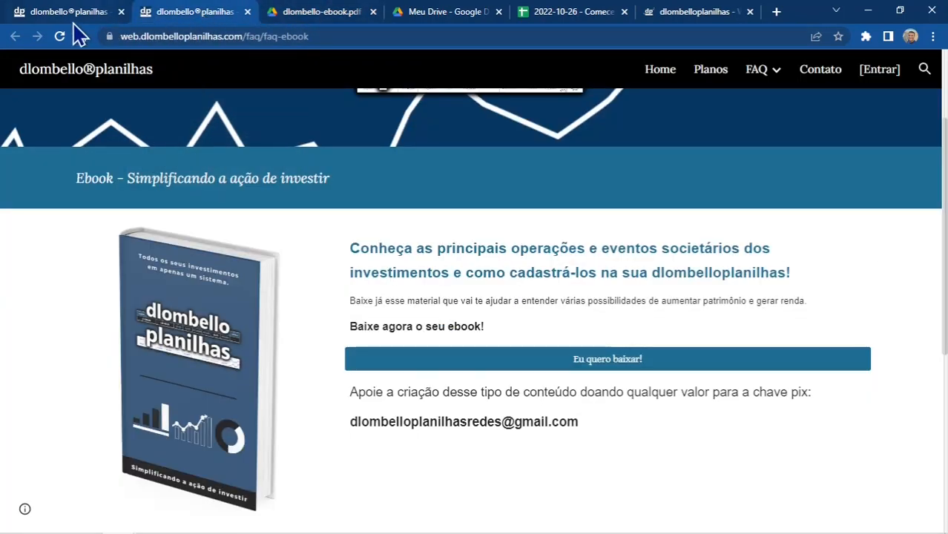
pyautogui.hotkey('alt', 'Left')
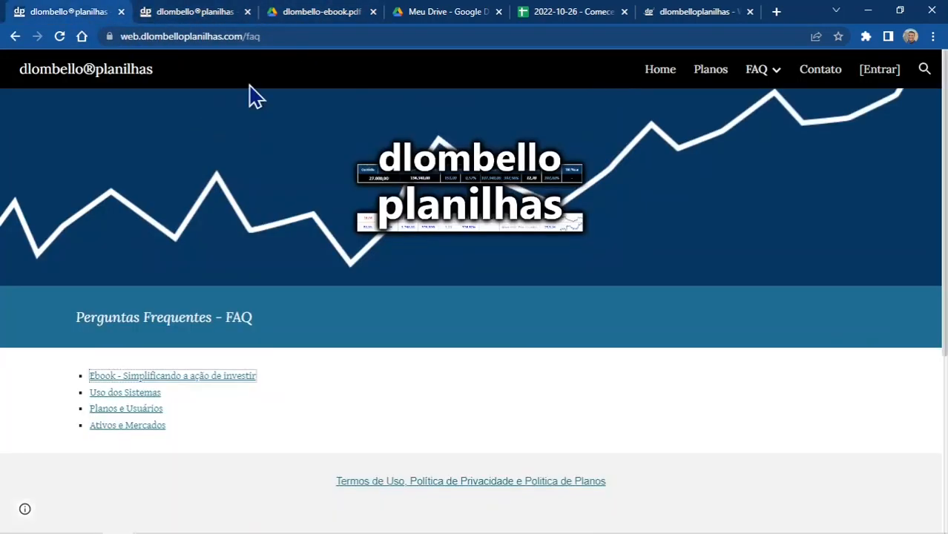
pyautogui.rightClick(120, 395)
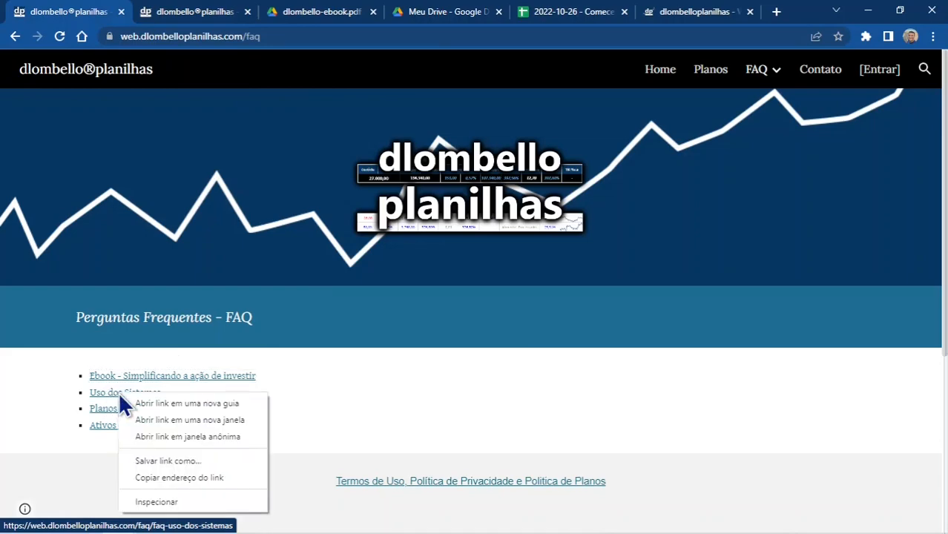
pyautogui.click(152, 403)
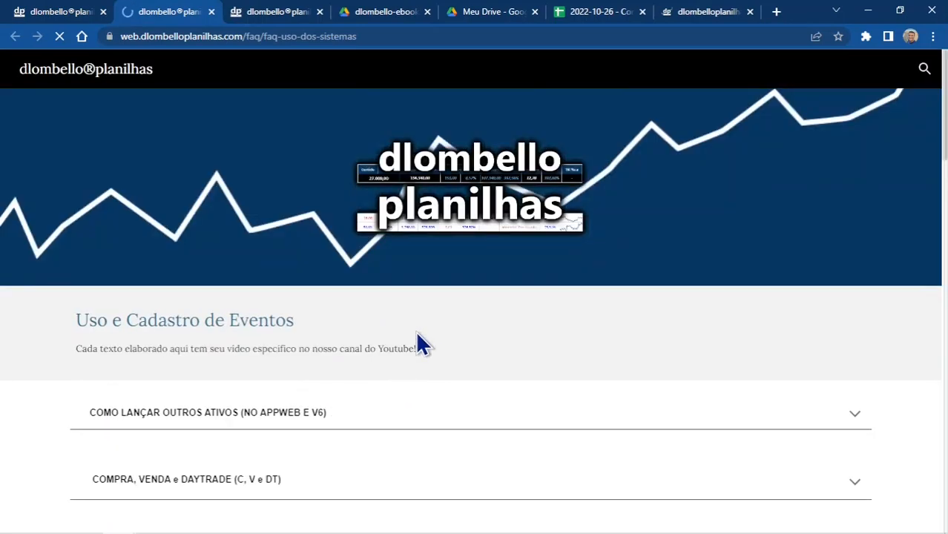
# Step: Read the EXERCÍCIO DE DIREITO DE SUBSCRIÇÃO (SUB) topic on the Uso e Cadastro de Eventos page and browse the event topics that follow it
pyautogui.scroll(-1, 434, 331)
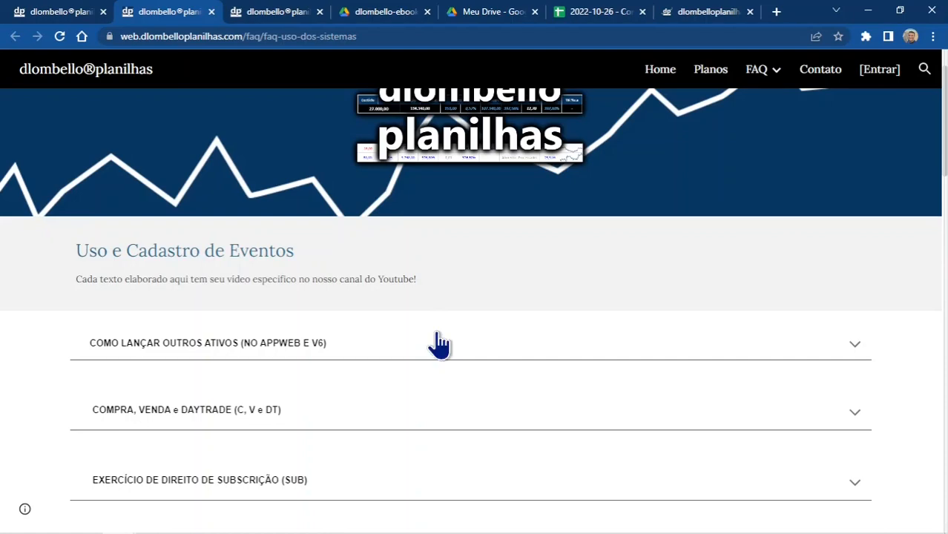
pyautogui.scroll(-3, 417, 307)
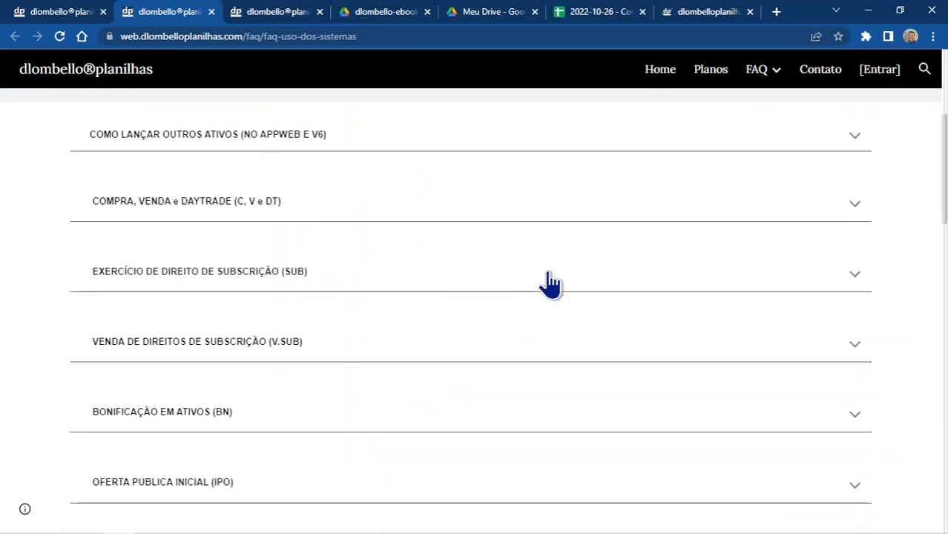
pyautogui.click(550, 278)
pyautogui.scroll(-2, 152, 250)
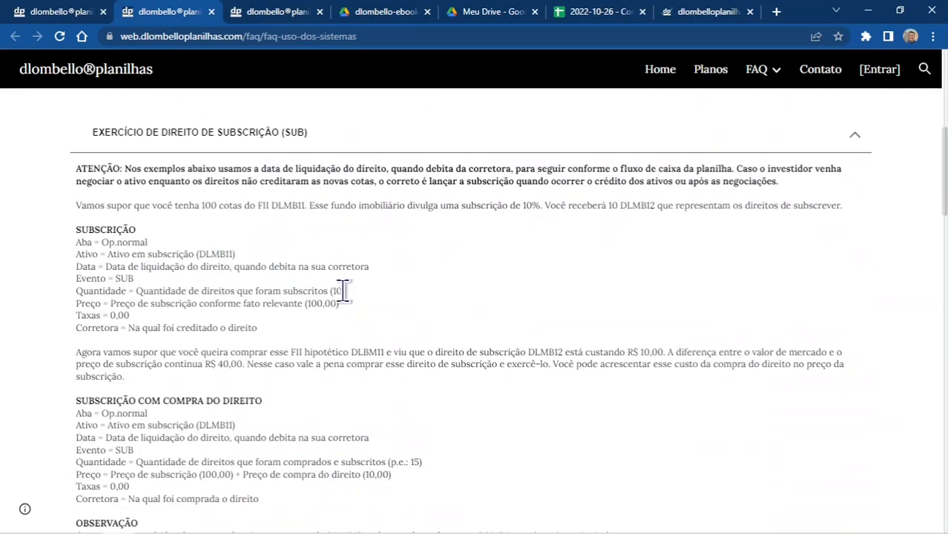
pyautogui.scroll(-2, 338, 287)
pyautogui.scroll(-5, 342, 304)
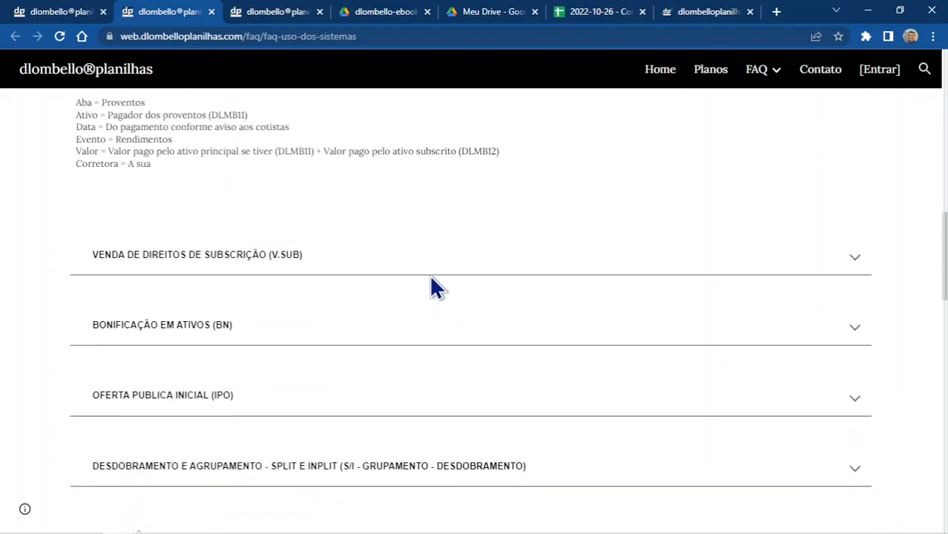
pyautogui.scroll(-1, 348, 273)
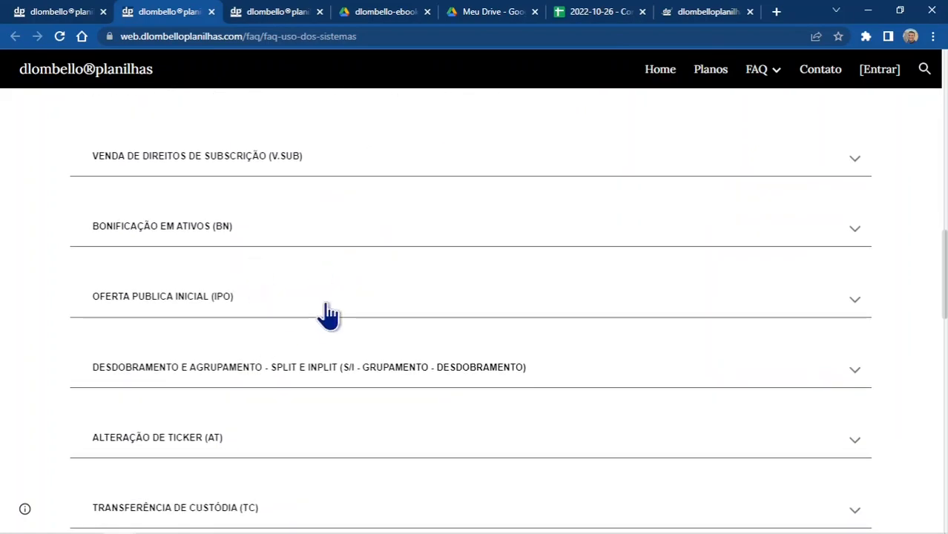
pyautogui.scroll(-1, 222, 308)
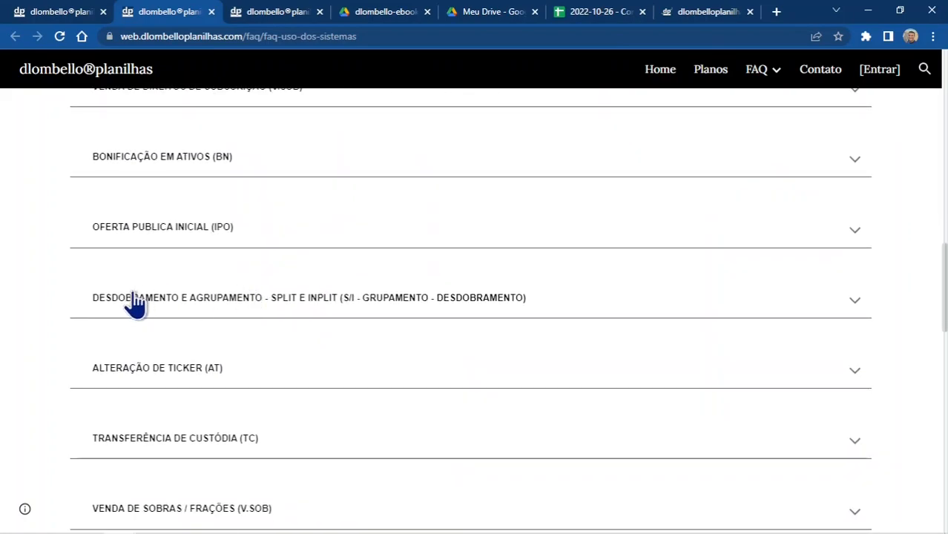
# Step: Read the DESDOBRAMENTO E AGRUPAMENTO - SPLIT E INPLIT topic, collapse it and browse the event topics that follow it
pyautogui.click(181, 306)
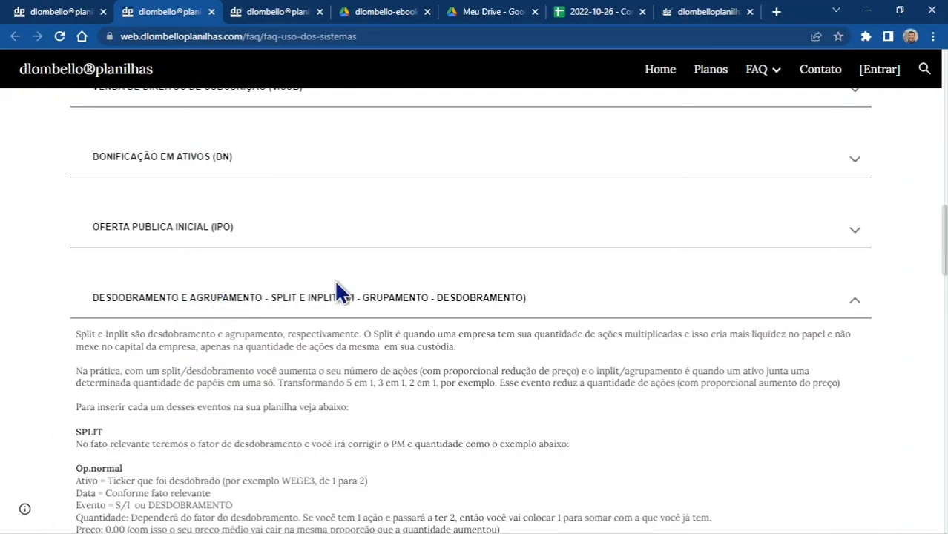
pyautogui.scroll(-3, 356, 290)
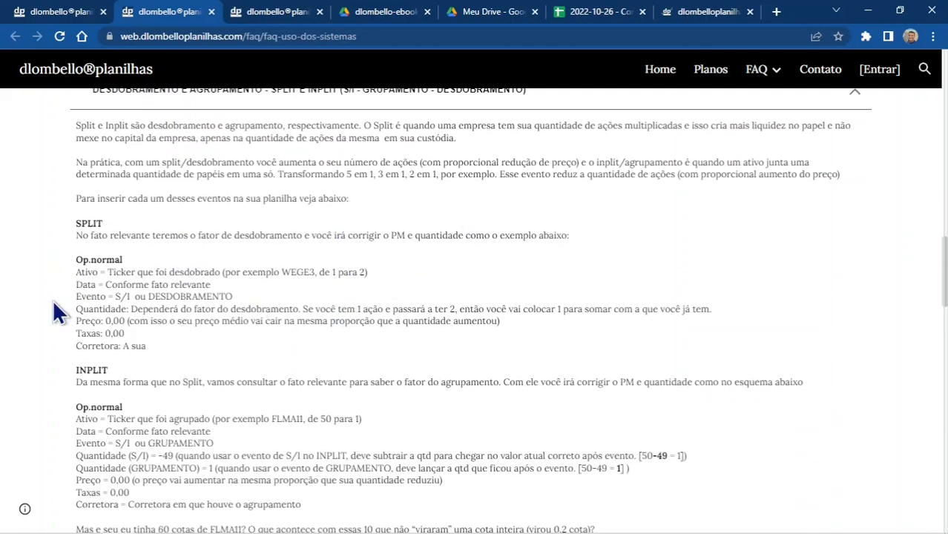
pyautogui.scroll(4, 442, 400)
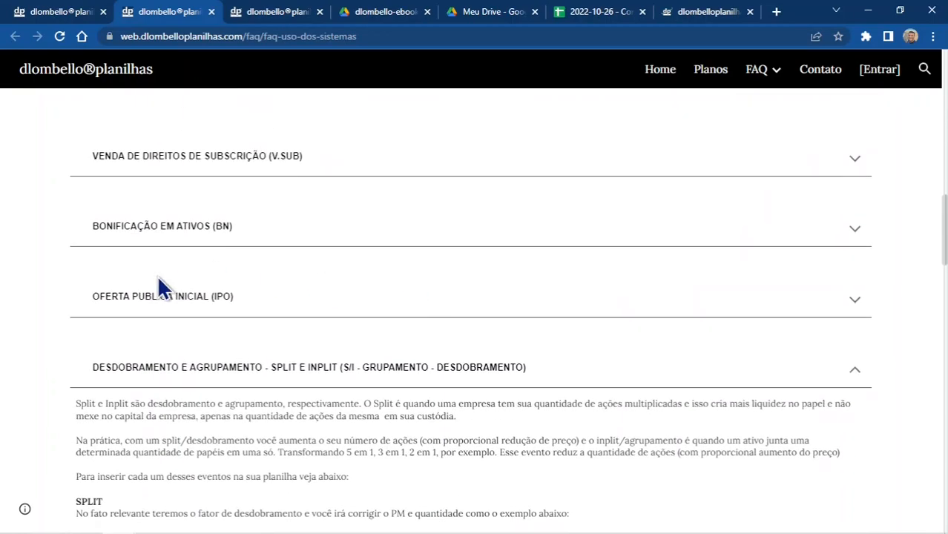
pyautogui.click(853, 371)
pyautogui.scroll(-8, 326, 301)
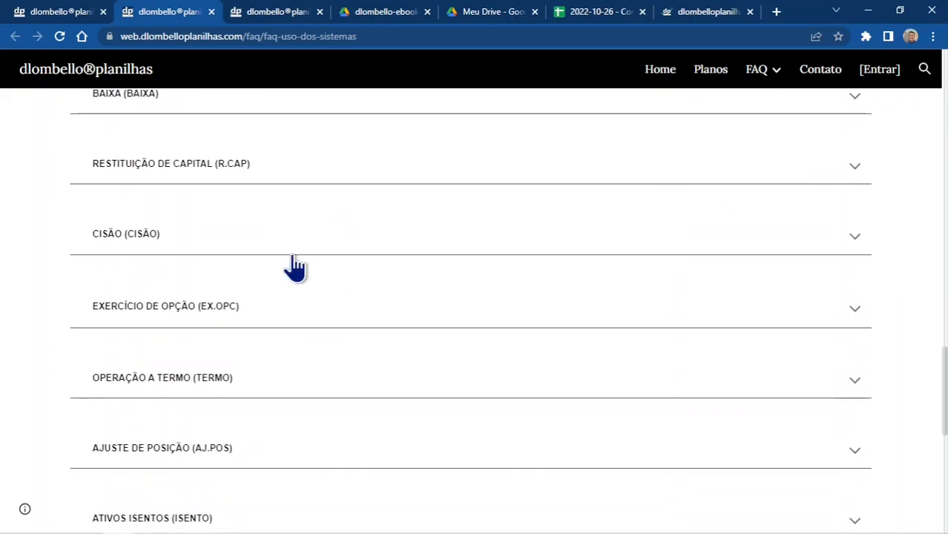
# Step: Return to the FAQ page and open its Planos e Usuários link in a separate browser tab
pyautogui.click(53, 15)
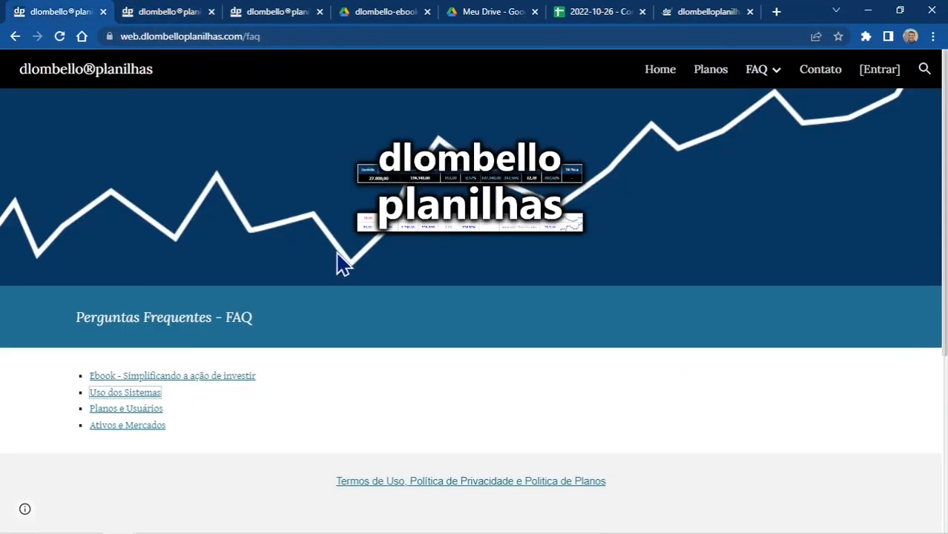
pyautogui.rightClick(137, 413)
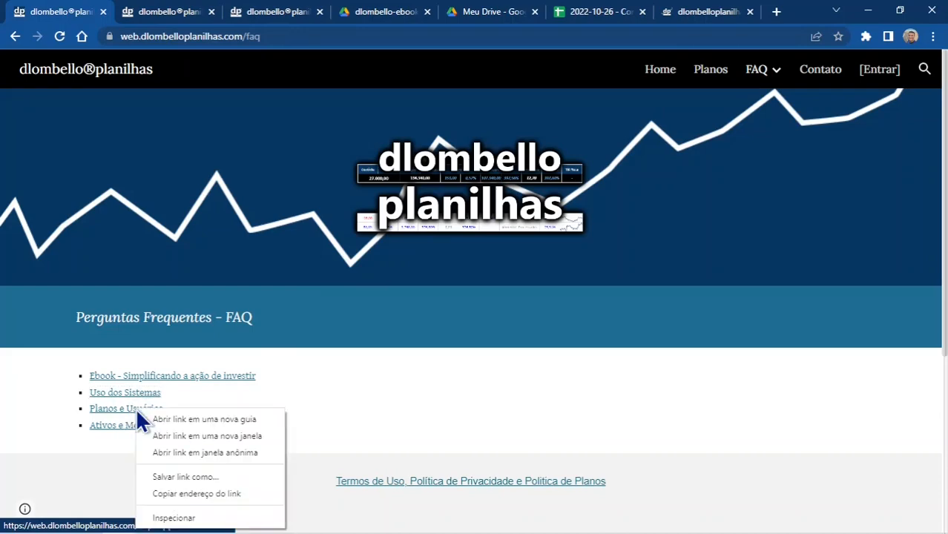
pyautogui.click(157, 421)
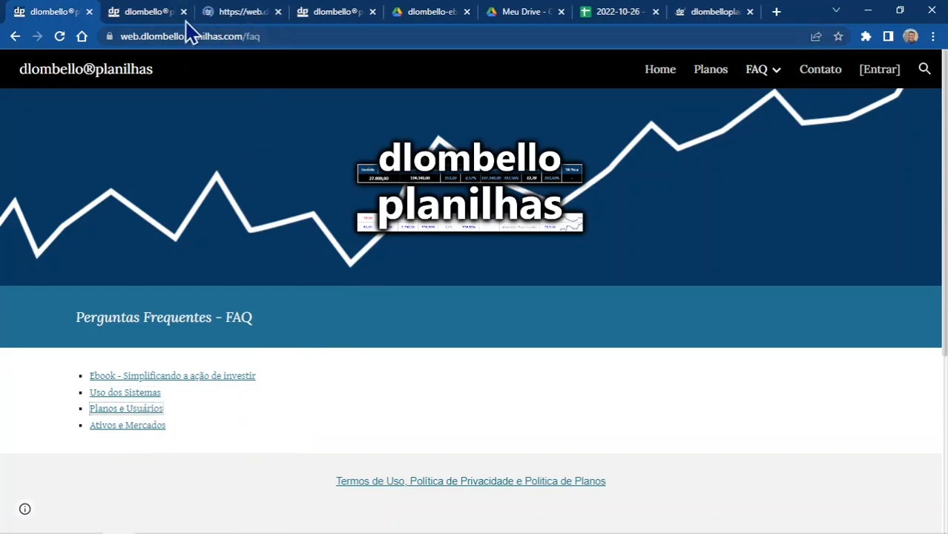
pyautogui.click(239, 13)
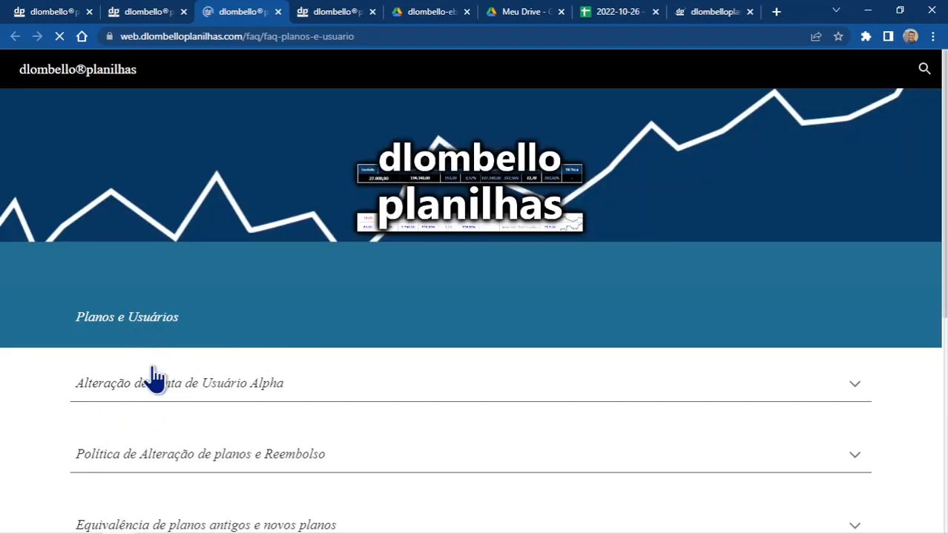
# Step: Expand and read the topics on Alpha account changes, plan changes and refunds, and equivalence of old and new plans
pyautogui.click(706, 380)
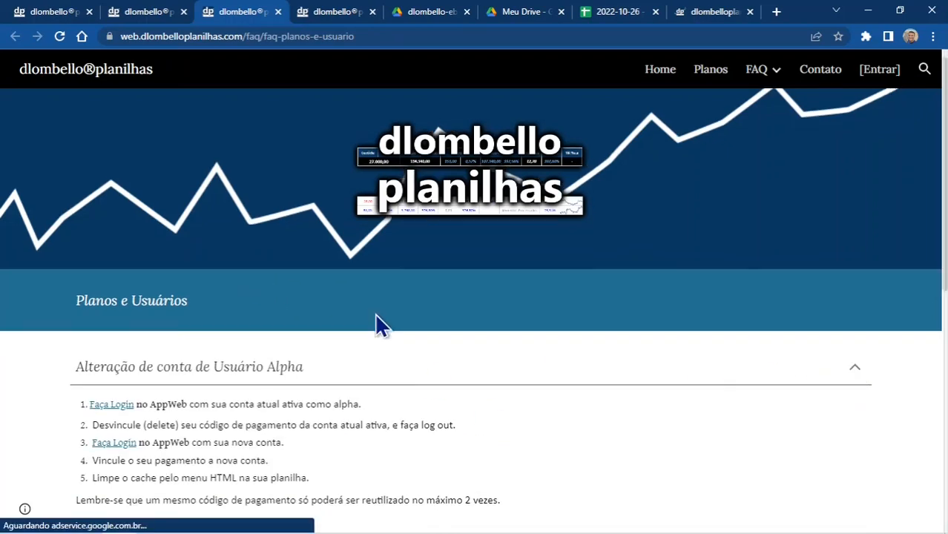
pyautogui.scroll(-2, 374, 324)
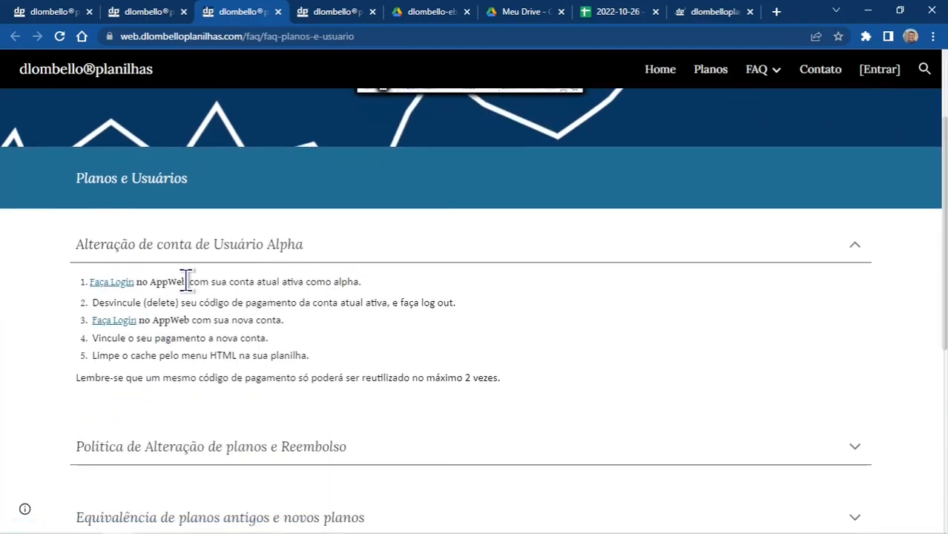
pyautogui.scroll(-1, 380, 286)
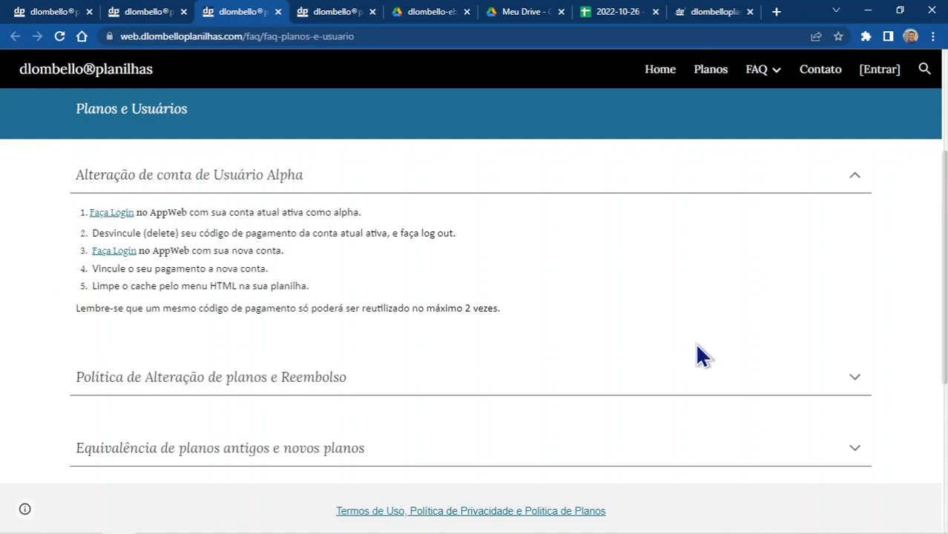
pyautogui.click(838, 379)
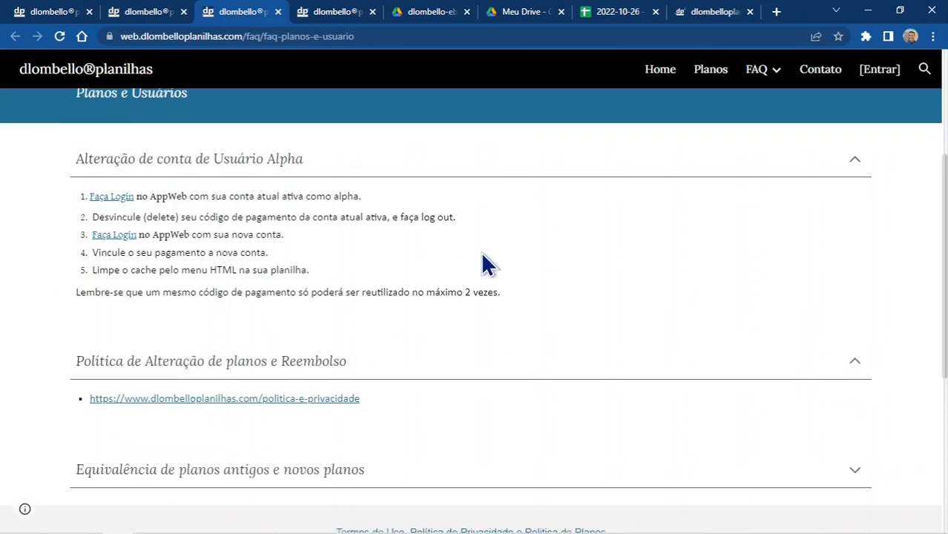
pyautogui.scroll(-2, 489, 264)
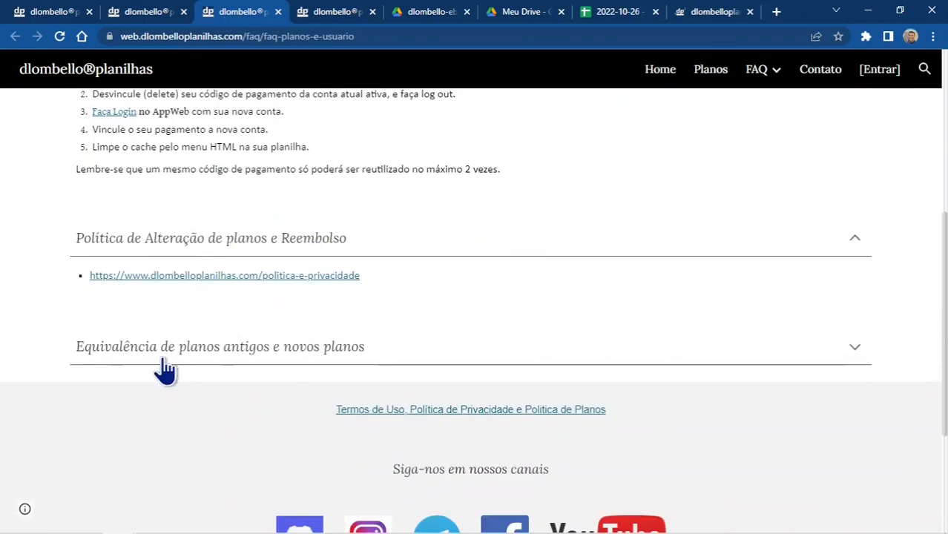
pyautogui.click(191, 355)
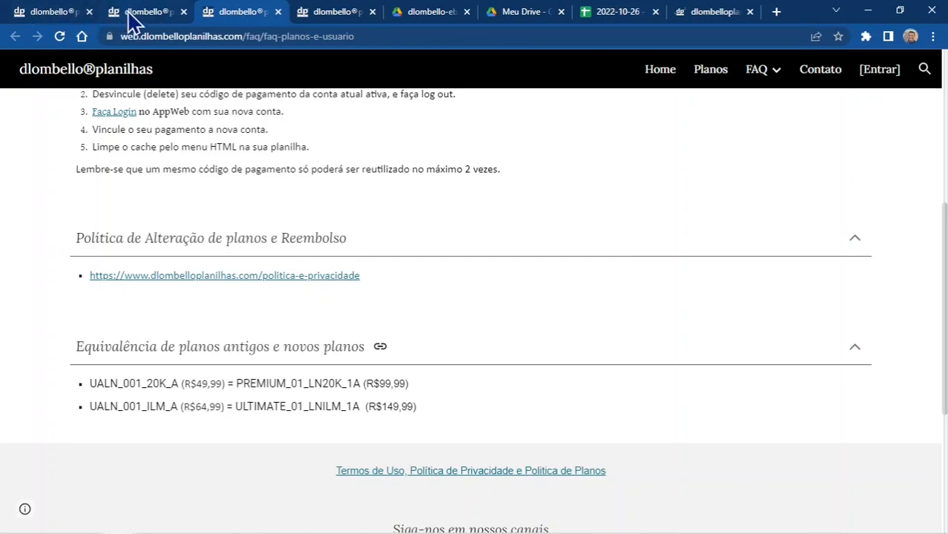
# Step: Return to the FAQ page and open Ativos e Mercados at its Cadastros de Ativos no Banco de Dados section
pyautogui.click(60, 14)
pyautogui.scroll(-3, 301, 276)
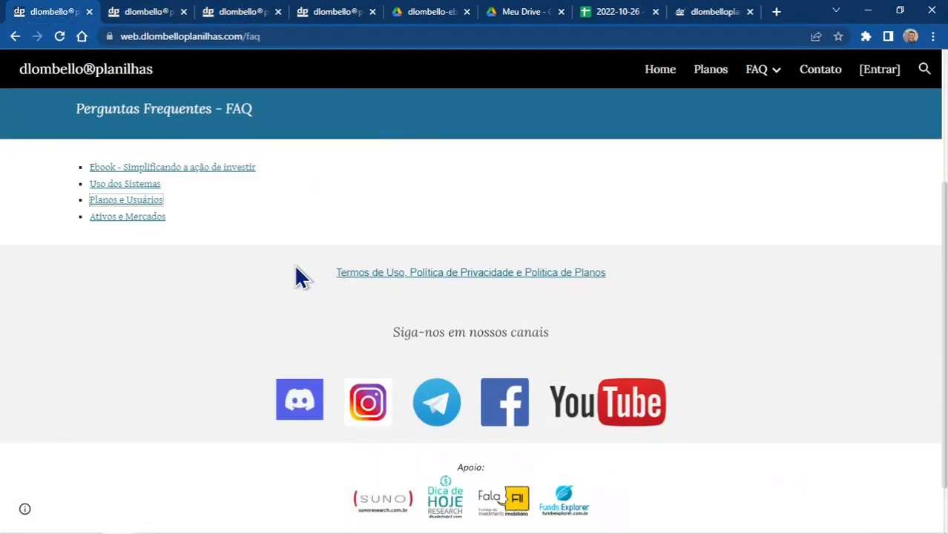
pyautogui.click(126, 216)
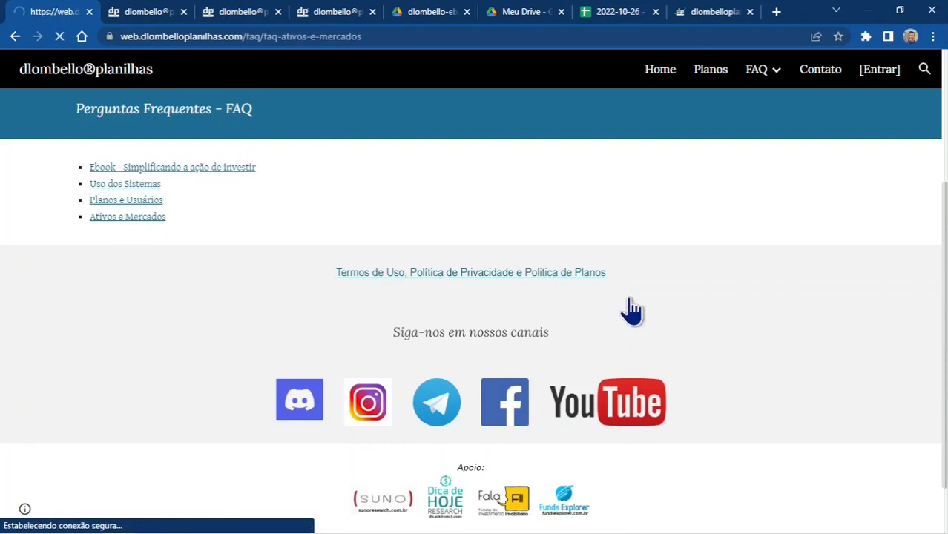
pyautogui.scroll(-2, 267, 286)
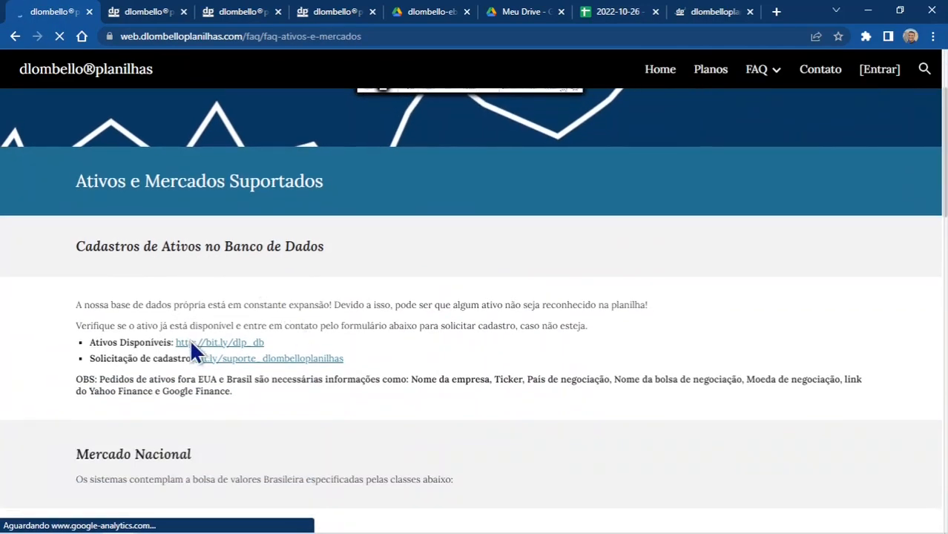
# Step: Open the Ativos Disponíveis link in a separate browser tab and display the published asset database
pyautogui.rightClick(208, 340)
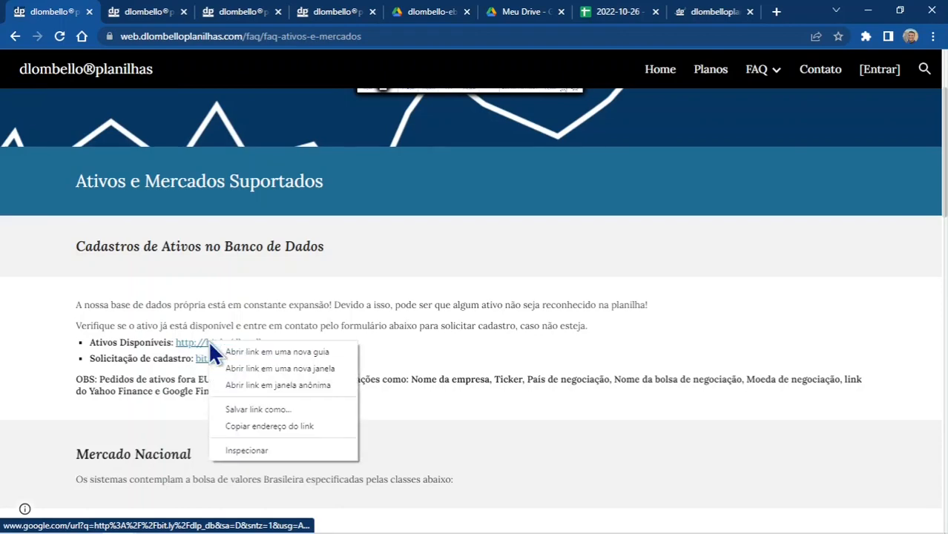
pyautogui.click(233, 350)
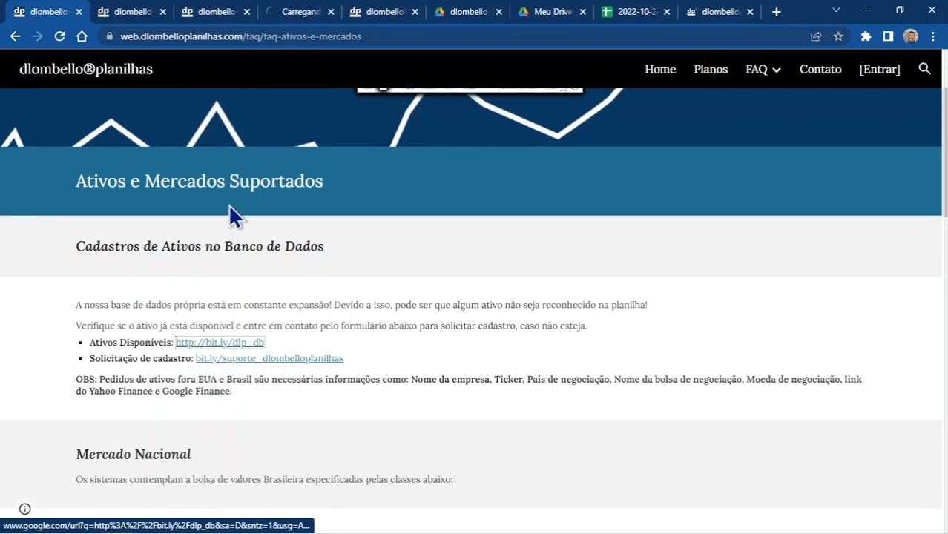
pyautogui.click(300, 15)
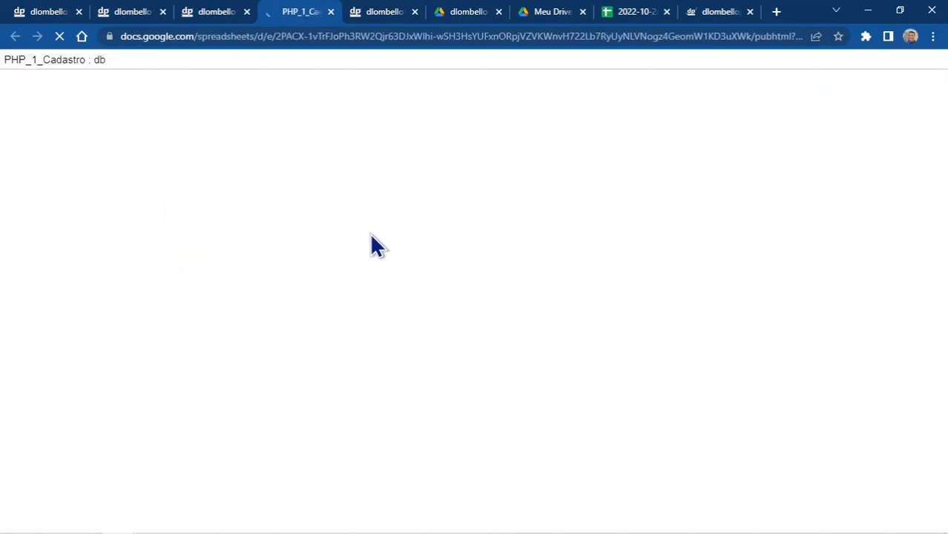
pyautogui.click(33, 13)
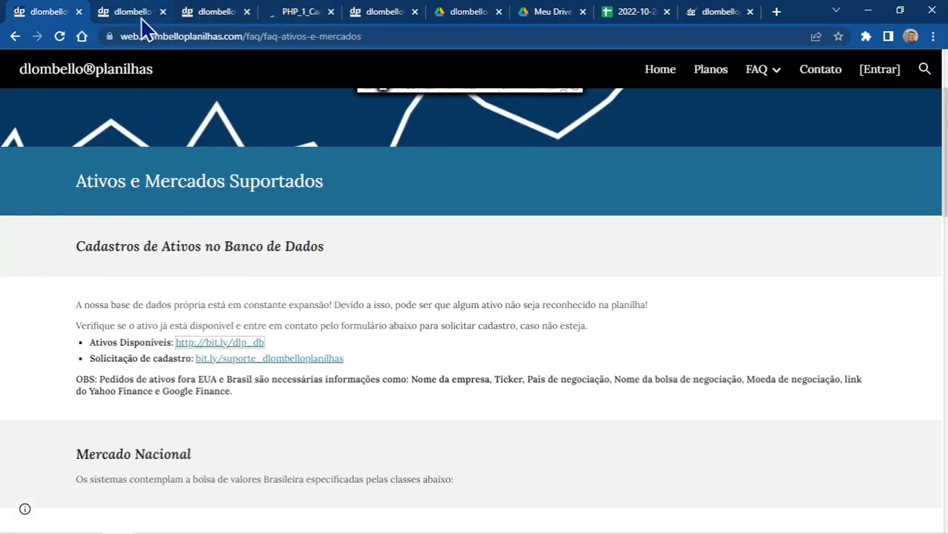
pyautogui.click(298, 13)
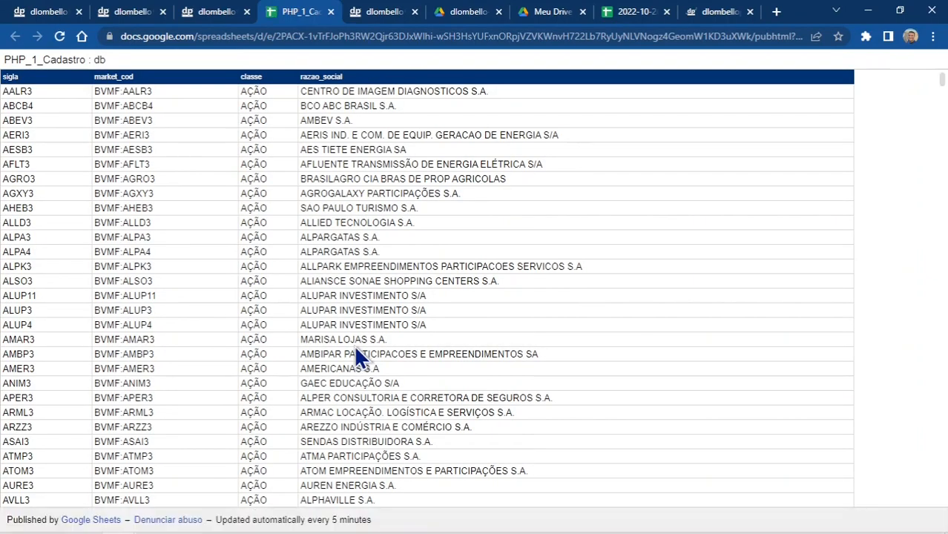
# Step: Search the published asset database for MENGO, SAO and BTC
pyautogui.hotkey('ctrl', 'f')
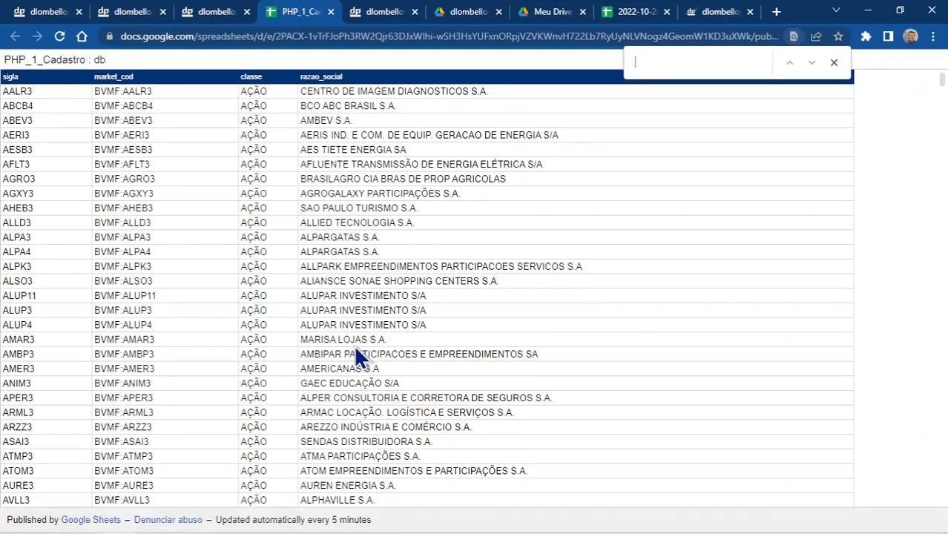
pyautogui.write('MENGO')
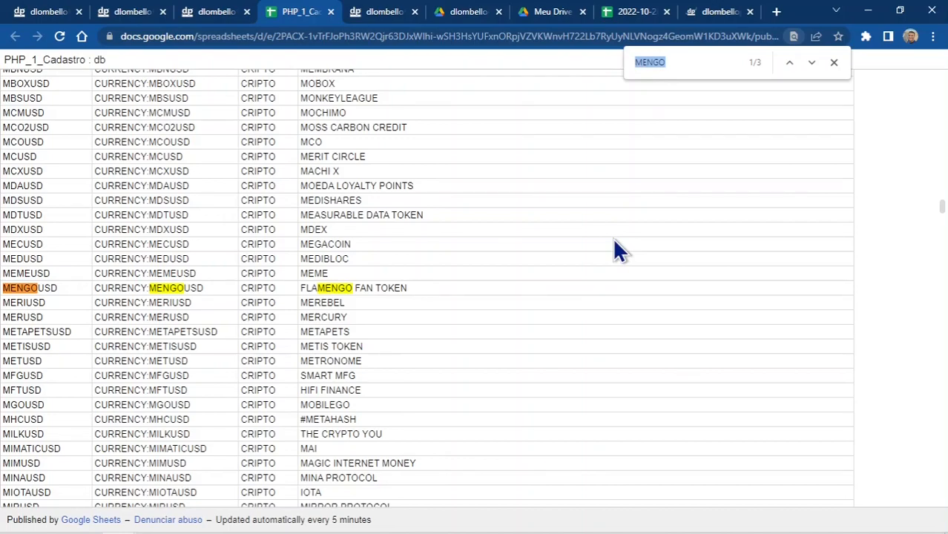
pyautogui.write('SAO')
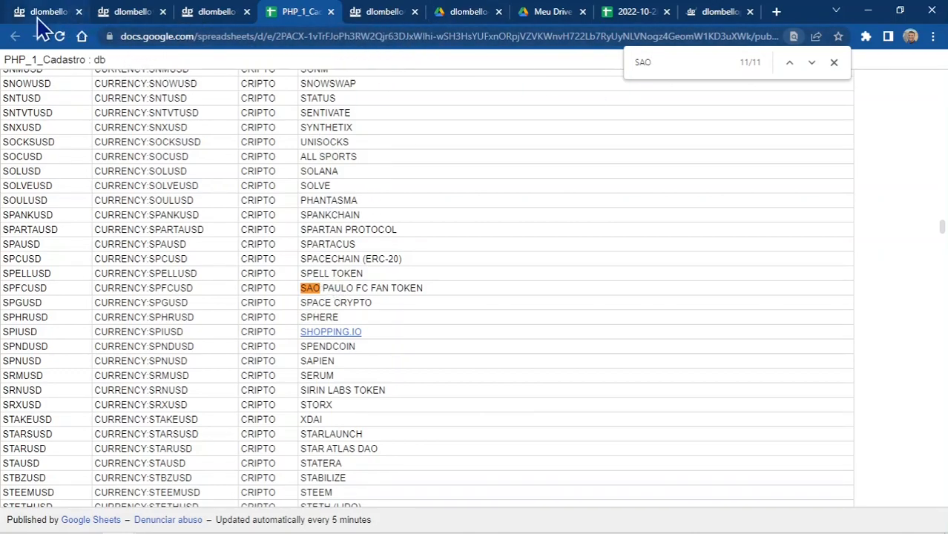
pyautogui.scroll(-3, 179, 140)
pyautogui.moveTo(636, 63); pyautogui.dragTo(655, 61)
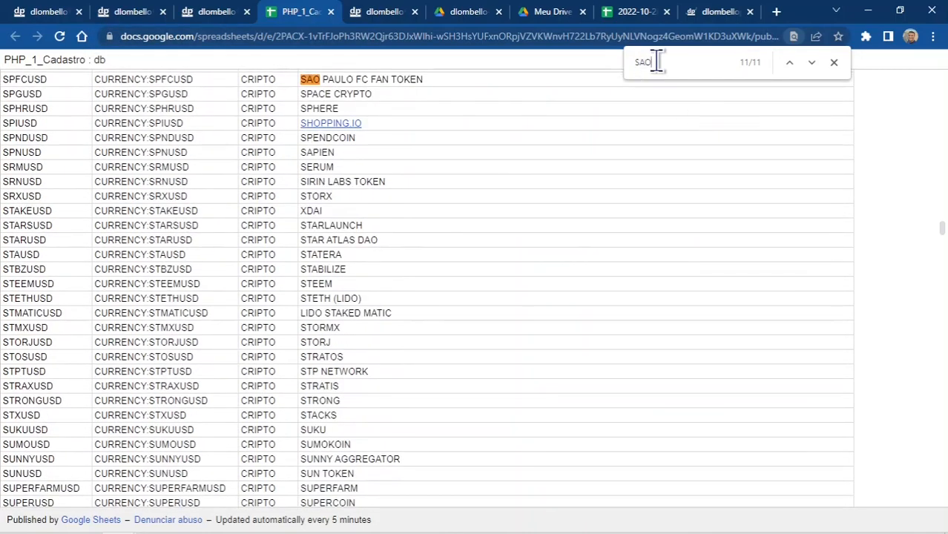
pyautogui.write('BTC')
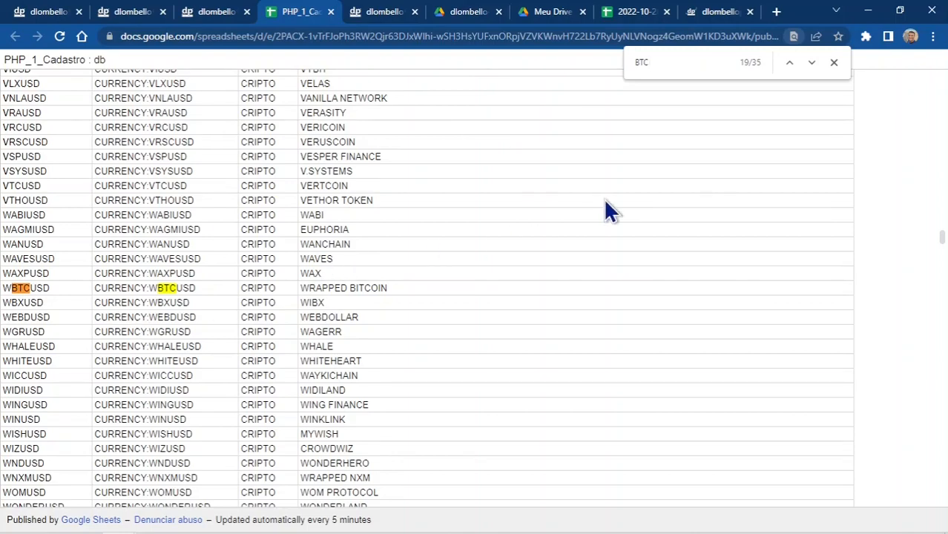
# Step: Open the Solicitação de cadastro link from the Ativos e Mercados page in a separate tab and look through the support form's fields
pyautogui.hotkey('ctrl', '1')
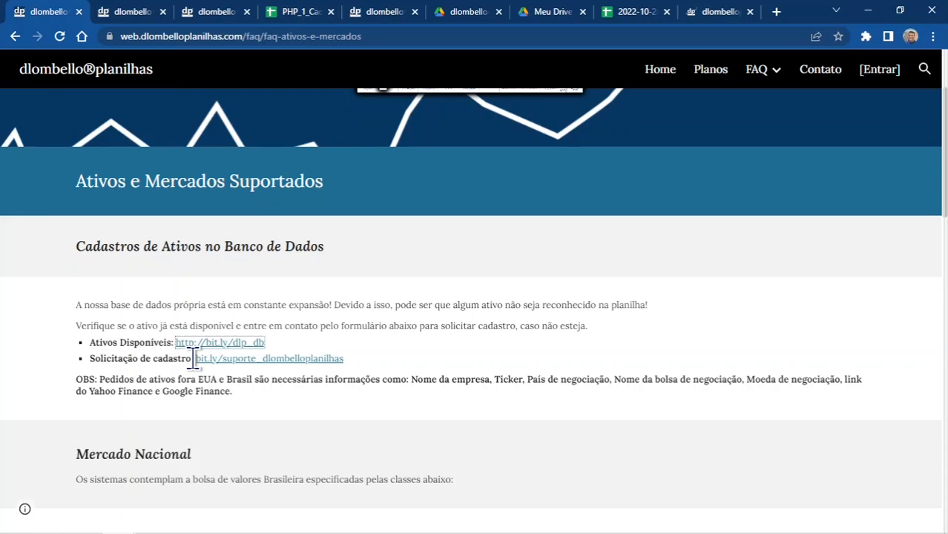
pyautogui.rightClick(265, 359)
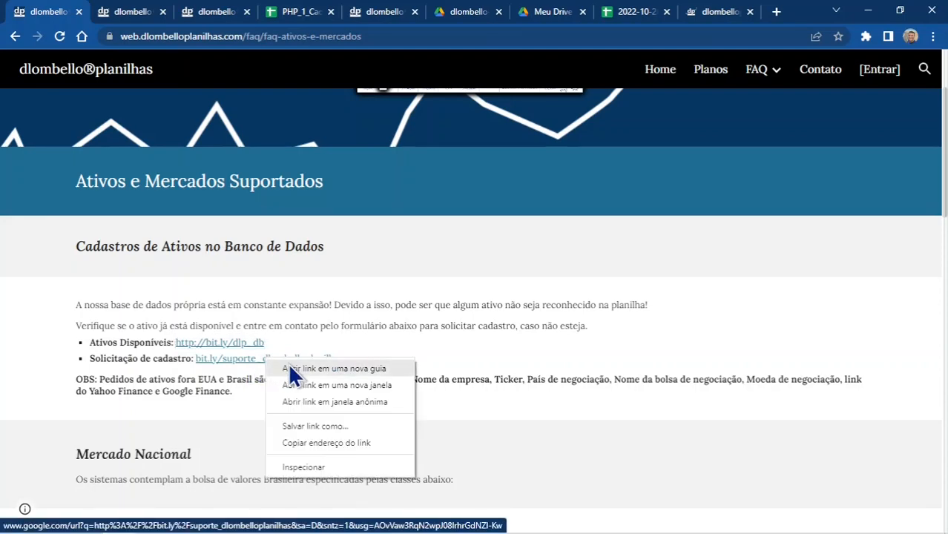
pyautogui.click(290, 364)
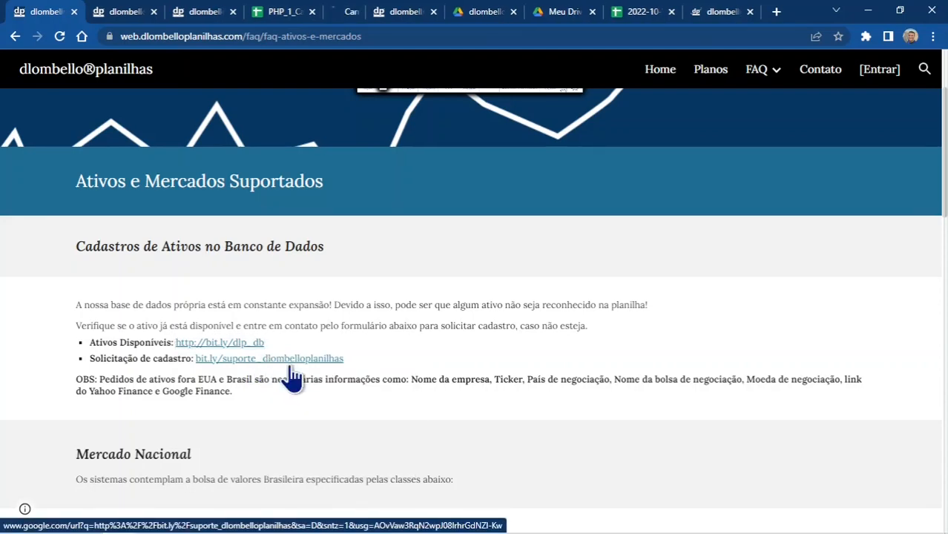
pyautogui.click(352, 15)
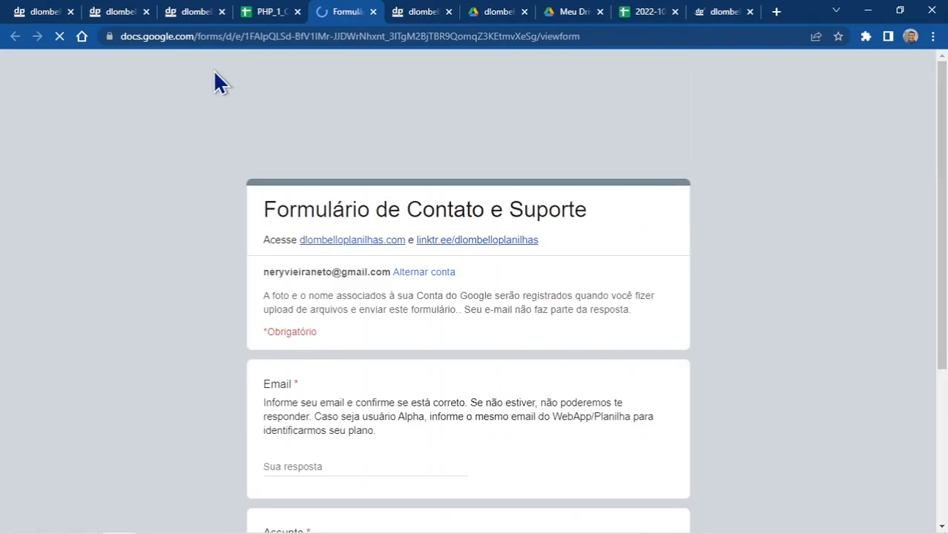
pyautogui.scroll(-3, 486, 345)
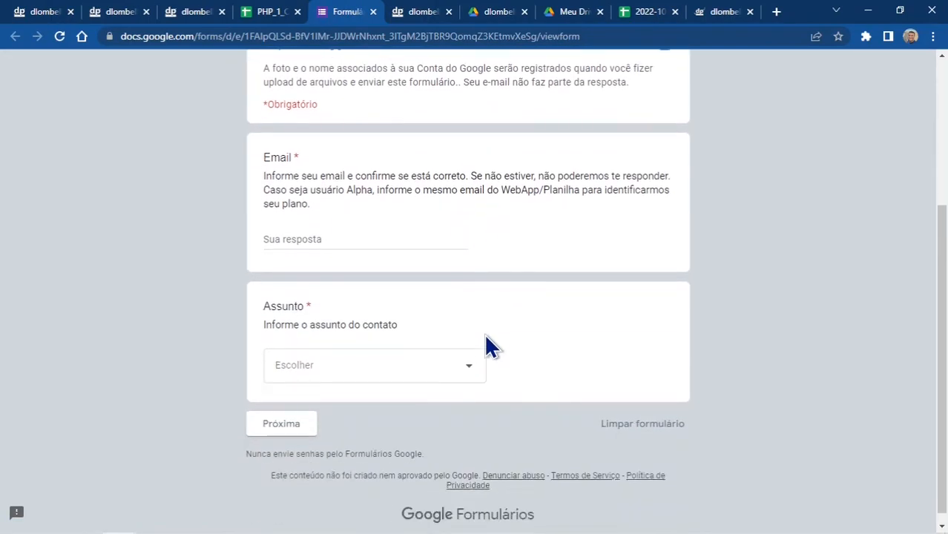
pyautogui.scroll(3, 486, 345)
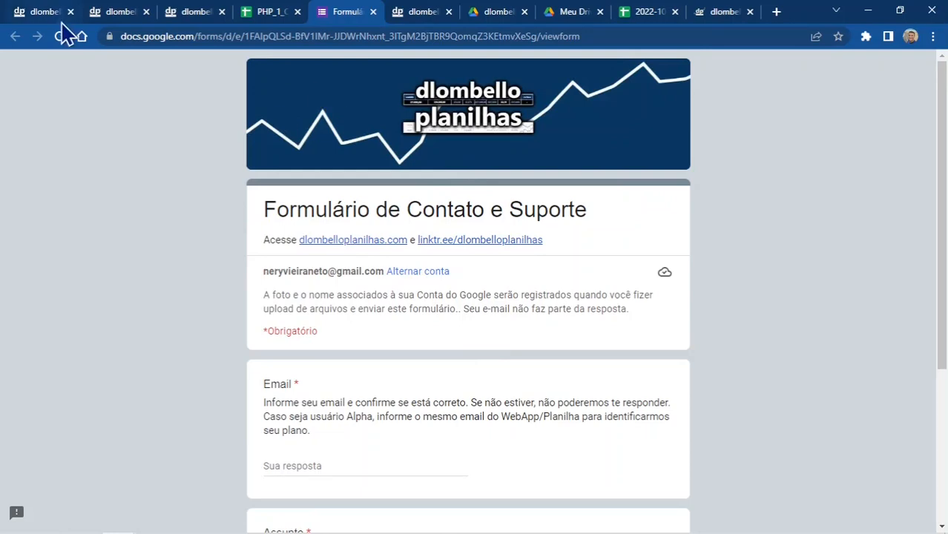
# Step: Return to the Ativos e Mercados page and expand Mercado à Vista (BOVESPA) to view its example entries
pyautogui.click(41, 13)
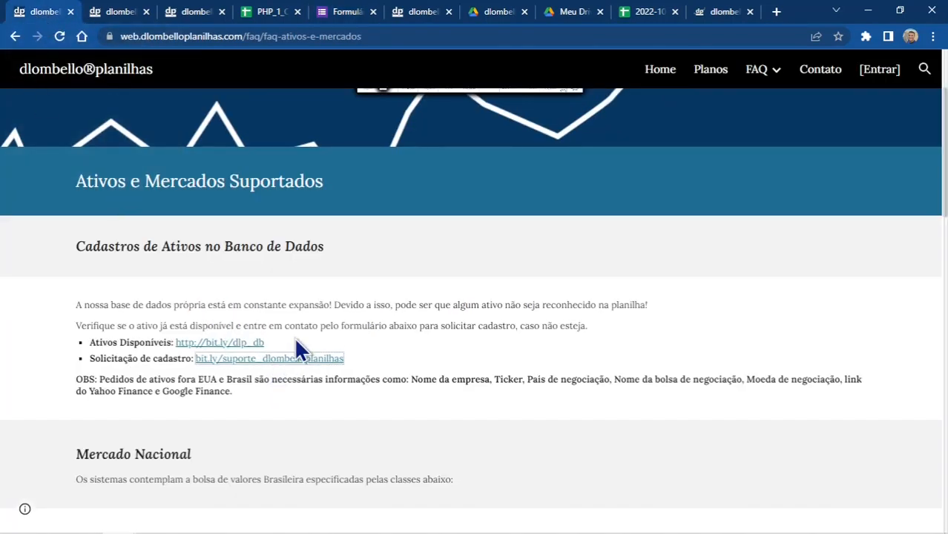
pyautogui.scroll(-3, 299, 348)
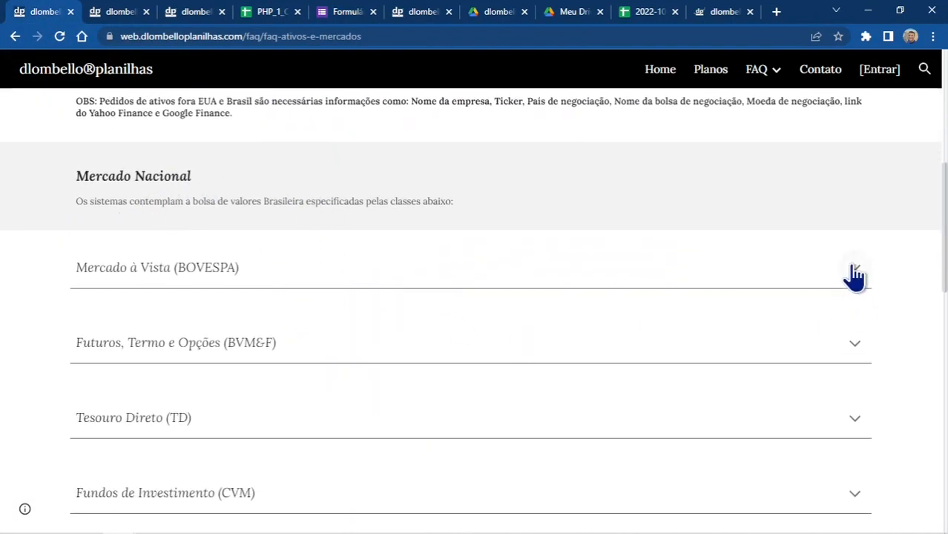
pyautogui.click(855, 272)
pyautogui.scroll(-3, 359, 325)
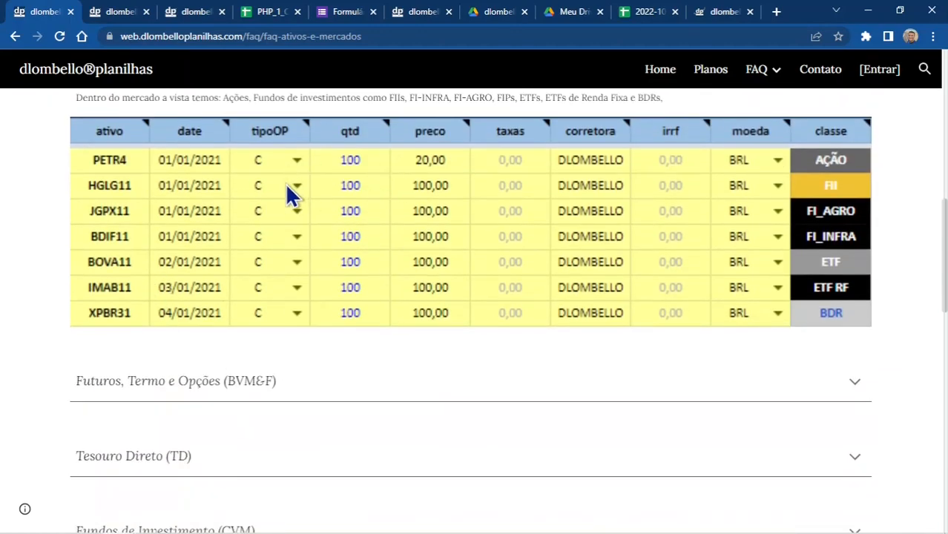
pyautogui.scroll(-3, 726, 241)
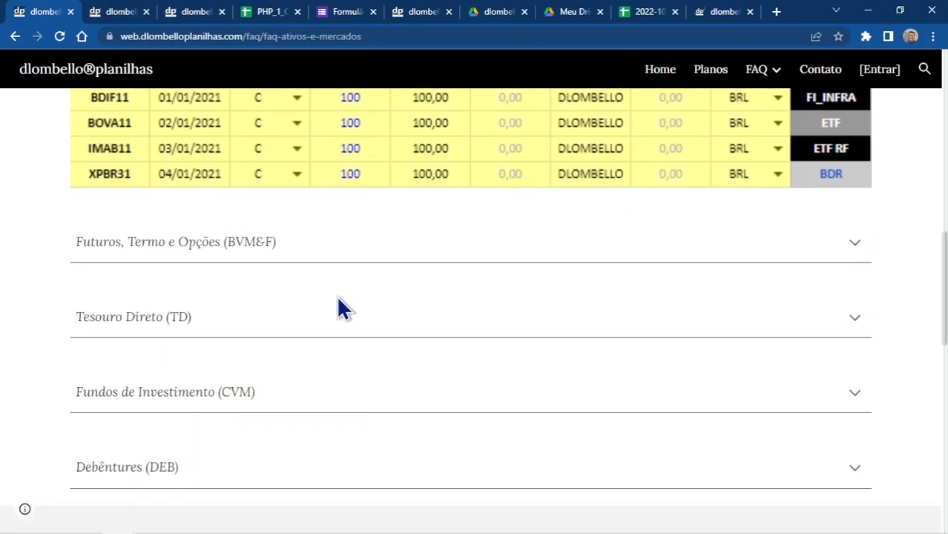
pyautogui.scroll(5, 338, 307)
pyautogui.scroll(-2, 431, 271)
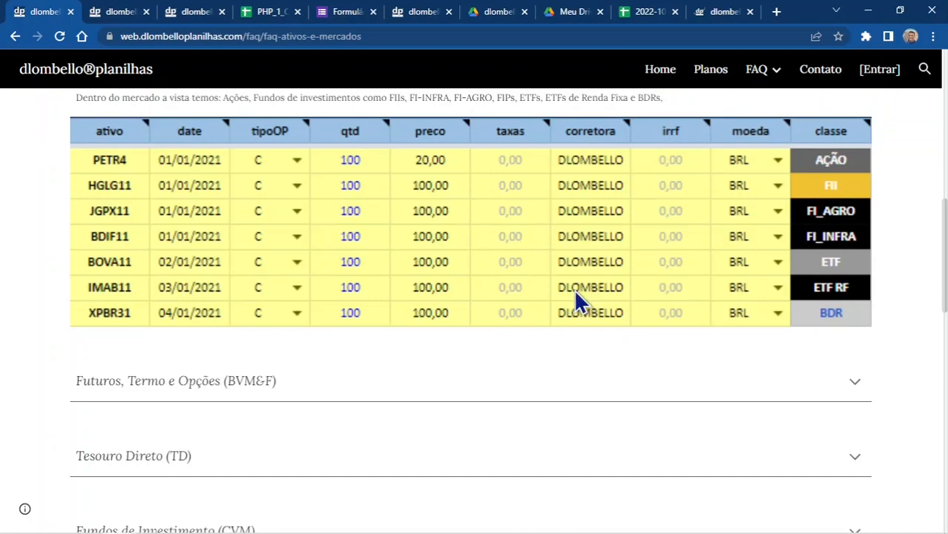
# Step: Expand Futuros, Termo e Opções (BVM&F) and Tesouro Direto (TD) under Mercado Nacional and view their example entries
pyautogui.click(842, 389)
pyautogui.scroll(-3, 391, 258)
pyautogui.scroll(1, 104, 167)
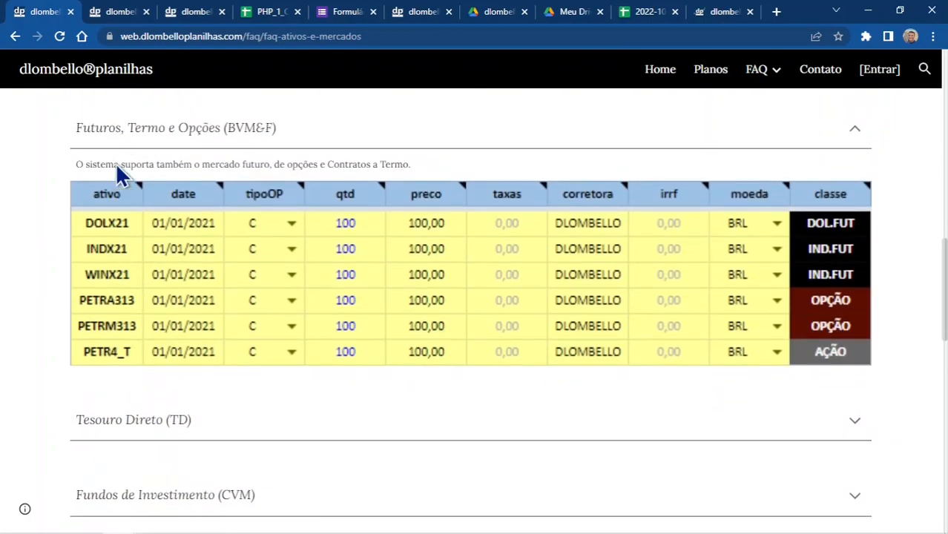
pyautogui.scroll(-2, 148, 282)
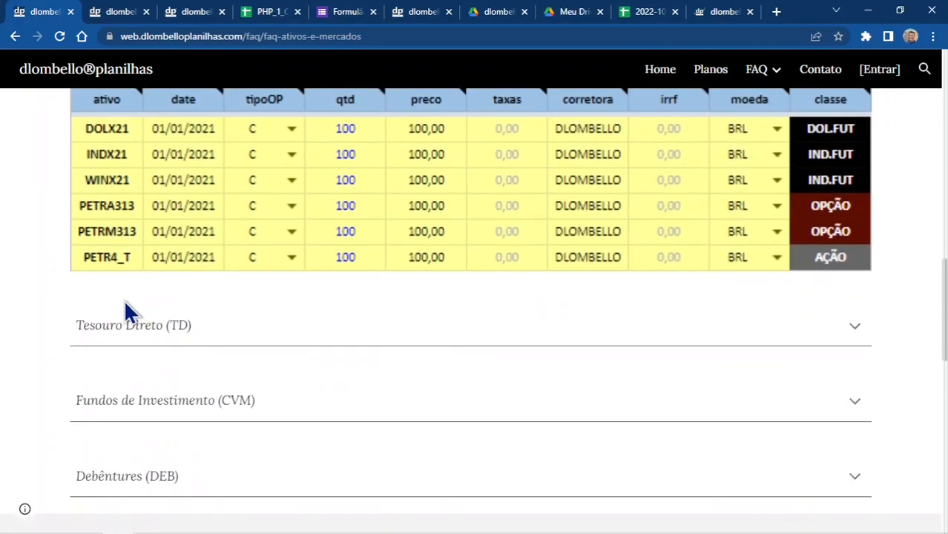
pyautogui.click(846, 326)
pyautogui.scroll(-3, 729, 353)
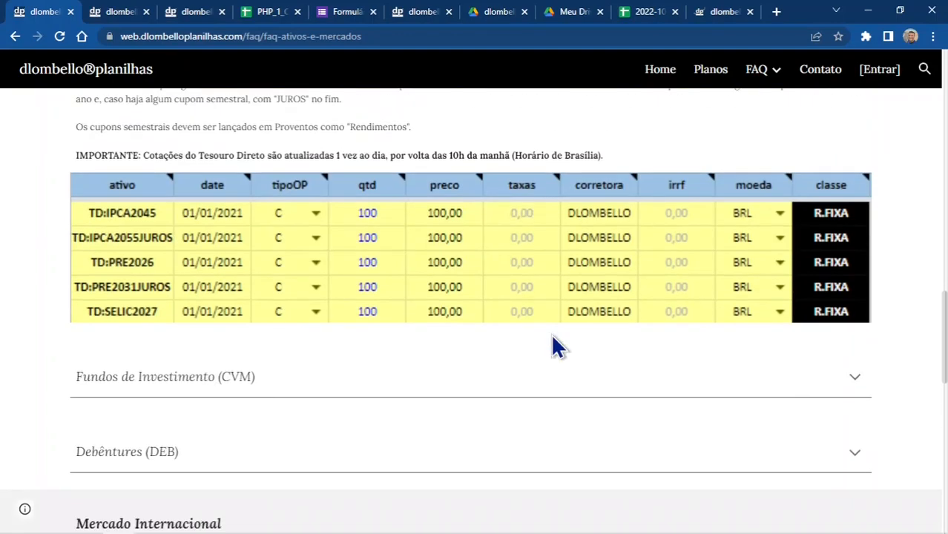
# Step: Expand Fundos de Investimento (CVM) and Debêntures (DEB) under Mercado Nacional and view their example entries
pyautogui.click(860, 385)
pyautogui.scroll(-3, 249, 327)
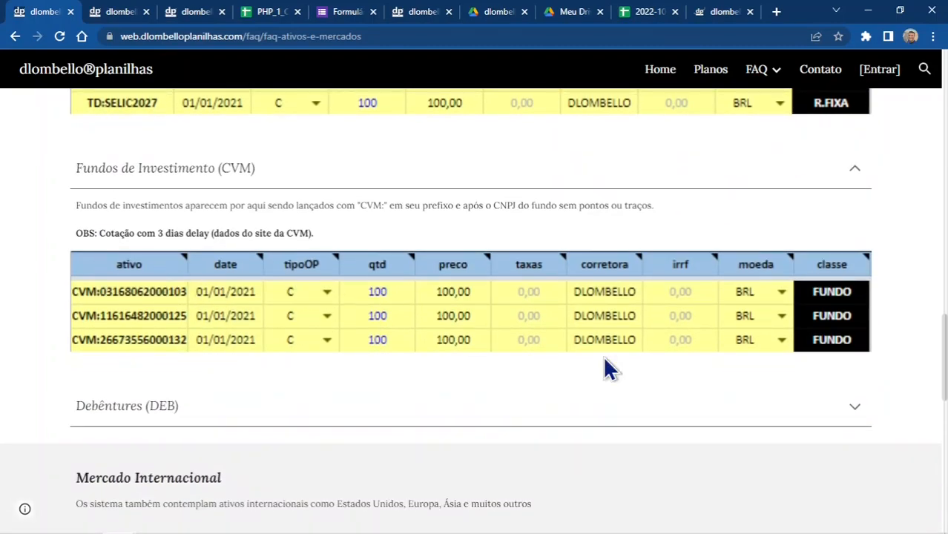
pyautogui.scroll(-3, 453, 372)
pyautogui.click(855, 204)
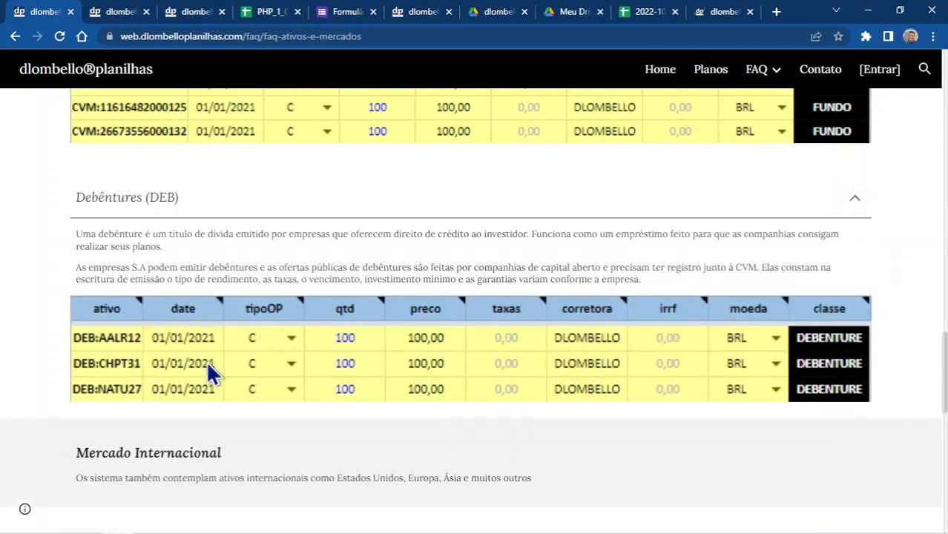
# Step: Look over the Mercado Internacional categories and return to the beginning of the Ativos e Mercados page
pyautogui.scroll(-5, 210, 368)
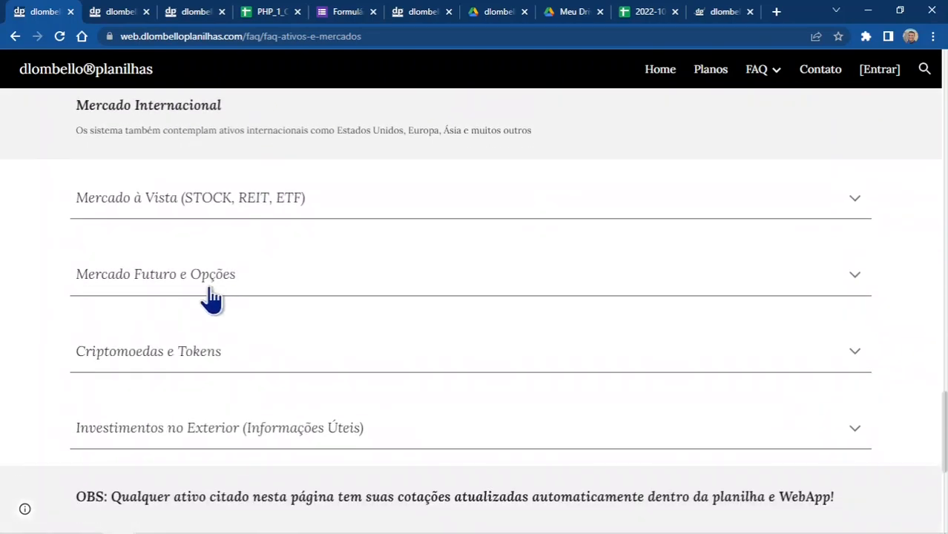
pyautogui.scroll(-2, 212, 297)
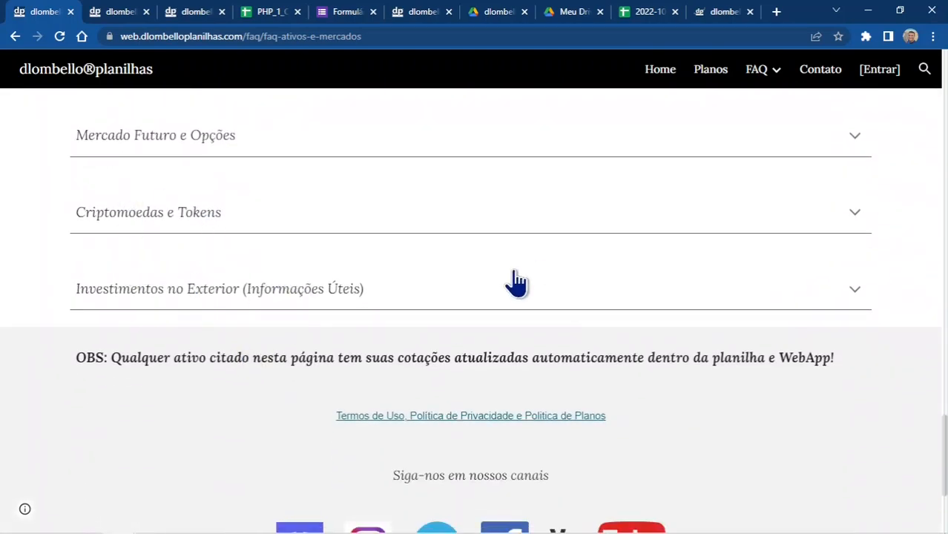
pyautogui.scroll(2, 586, 269)
pyautogui.scroll(3, 382, 281)
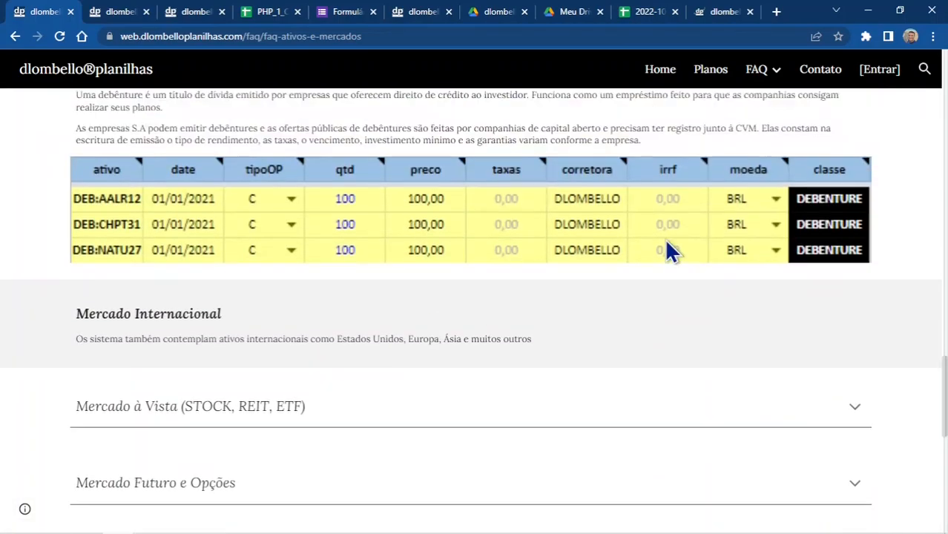
pyautogui.scroll(8, 666, 245)
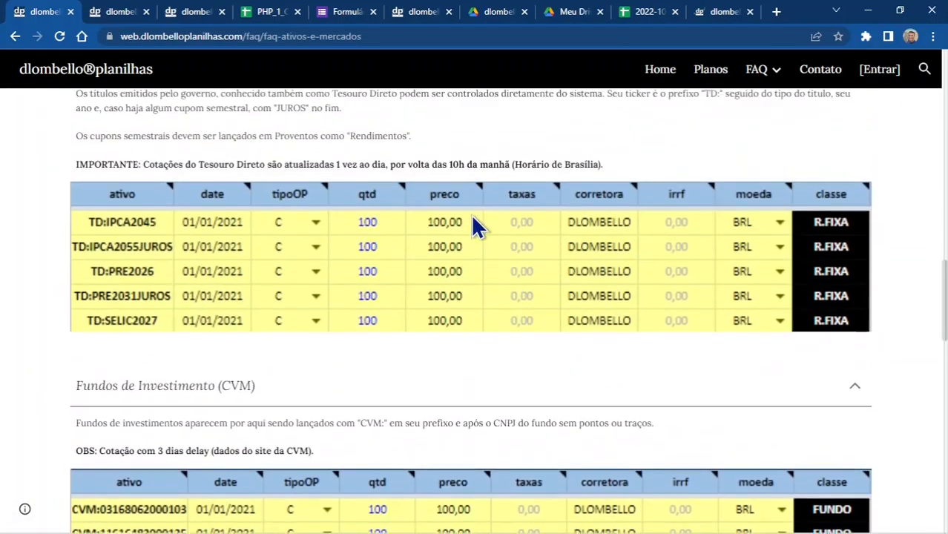
pyautogui.scroll(9, 475, 226)
pyautogui.scroll(3, 636, 211)
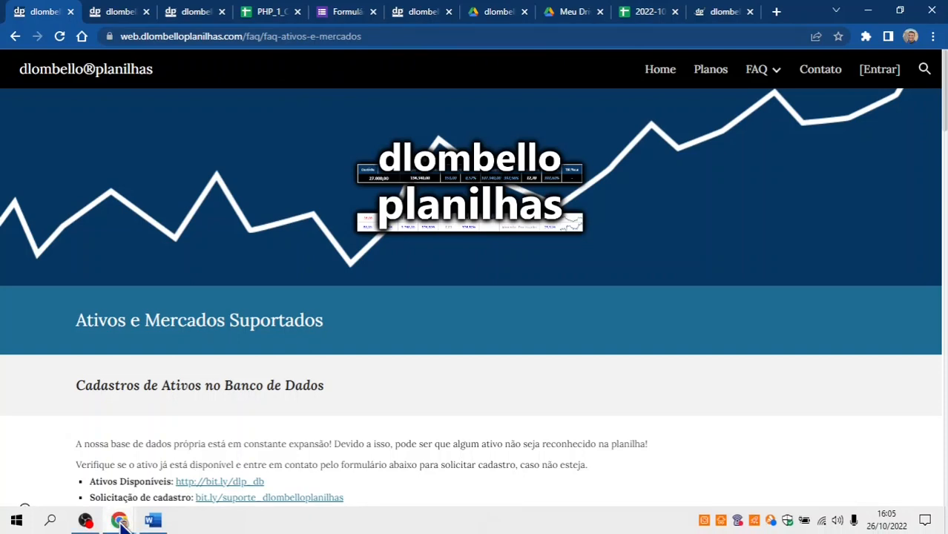
# Step: Switch to the MindMeister window and review the topics in the Playlist Comece aqui mind map
pyautogui.click(121, 521)
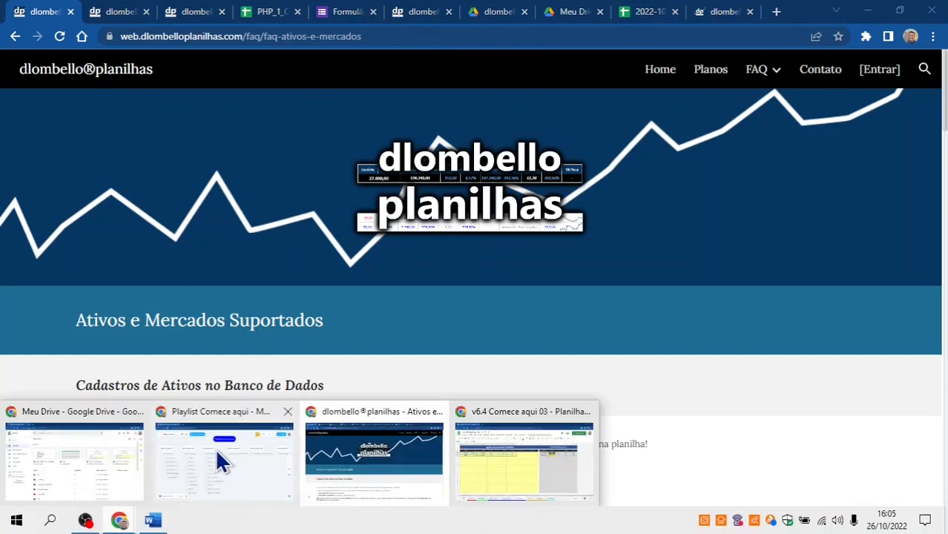
pyautogui.click(220, 461)
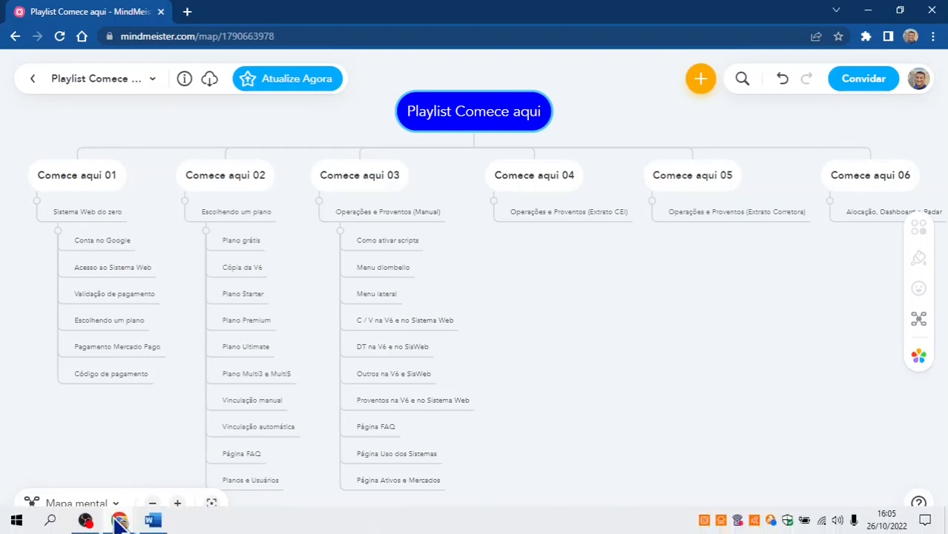
# Step: Switch back to the dlombello planilhas browser window and open the site's Home page
pyautogui.moveTo(120, 520)
pyautogui.click(383, 453)
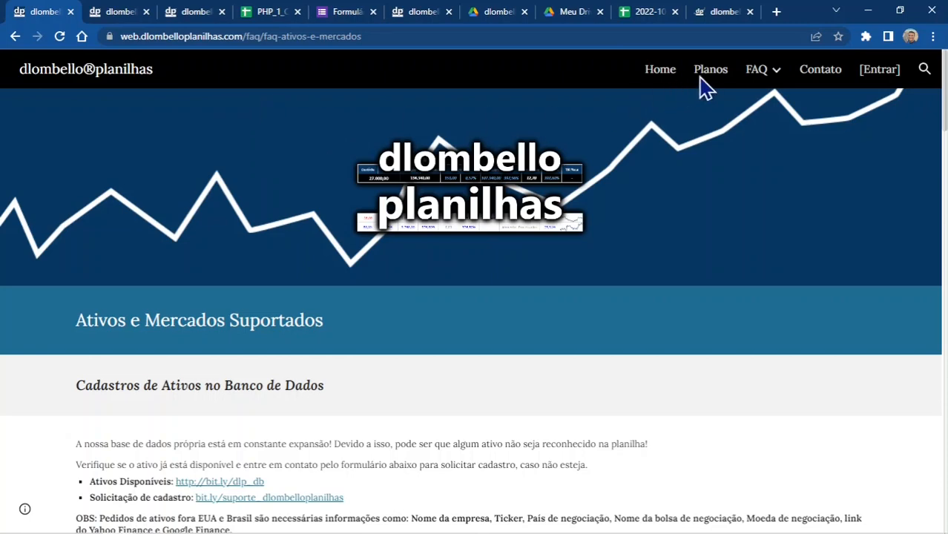
pyautogui.click(661, 74)
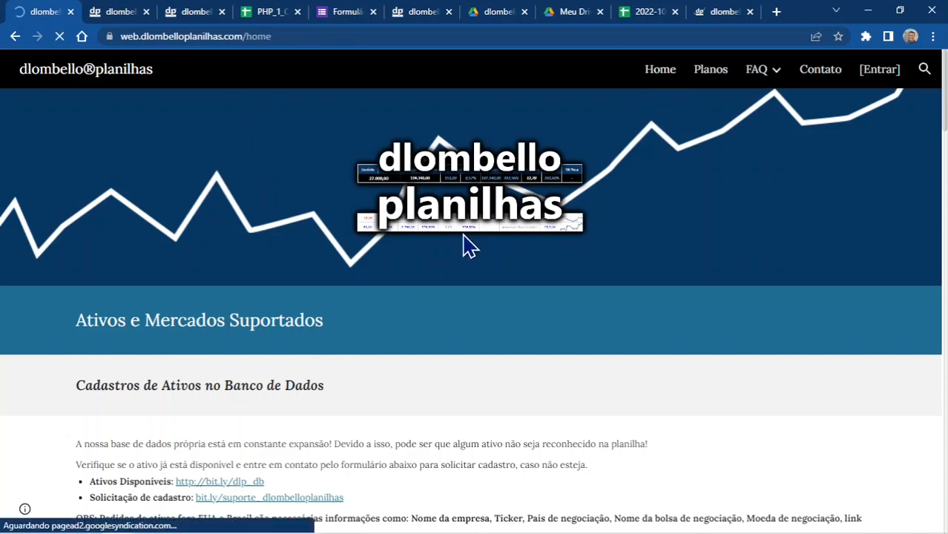